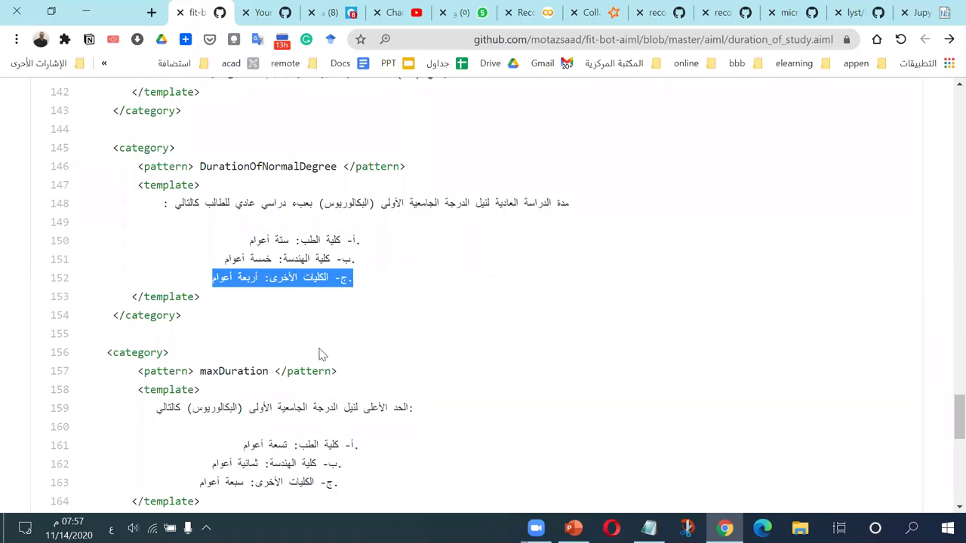
- Trace the maxDuration pattern back to the list entries in duration_of_study.aiml that redirect to it, highlighting maxDuration in those entries
{"action": "scroll", "coordinate": [320, 351], "scroll_direction": "down", "scroll_amount": 3}
{"action": "double_click", "coordinate": [231, 220]}
{"action": "scroll", "coordinate": [280, 290], "scroll_direction": "up", "scroll_amount": 9}
{"action": "scroll", "coordinate": [281, 291], "scroll_direction": "up", "scroll_amount": 6}
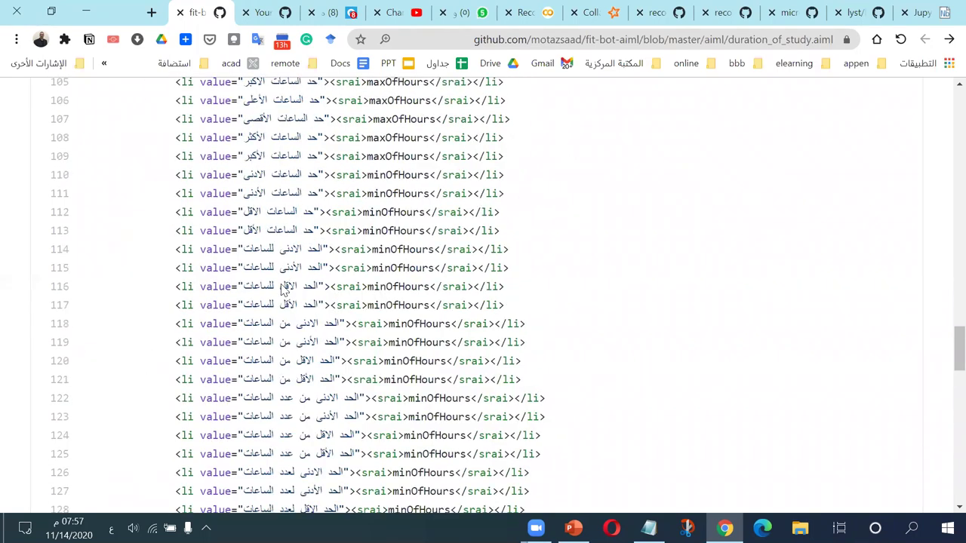
{"action": "scroll", "coordinate": [420, 302], "scroll_direction": "up", "scroll_amount": 10}
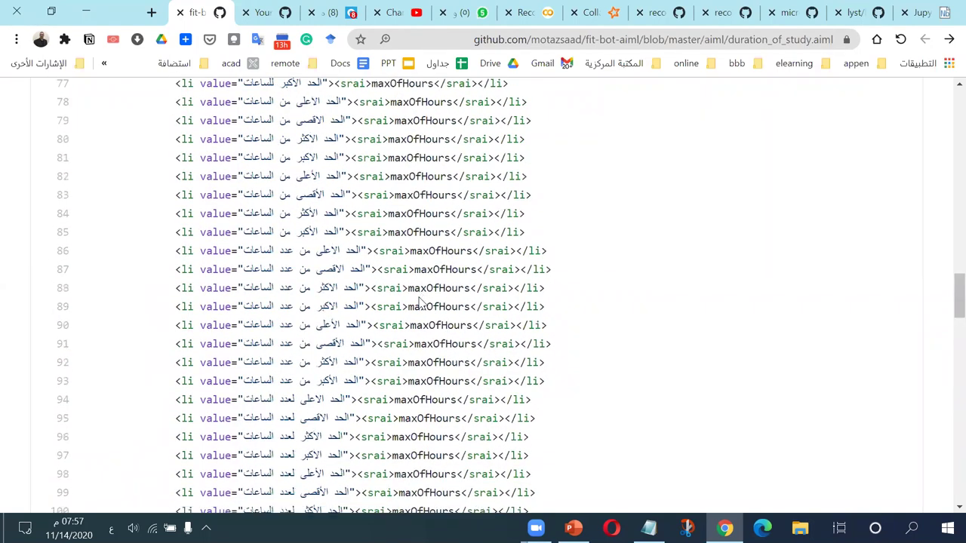
{"action": "scroll", "coordinate": [420, 301], "scroll_direction": "up", "scroll_amount": 3}
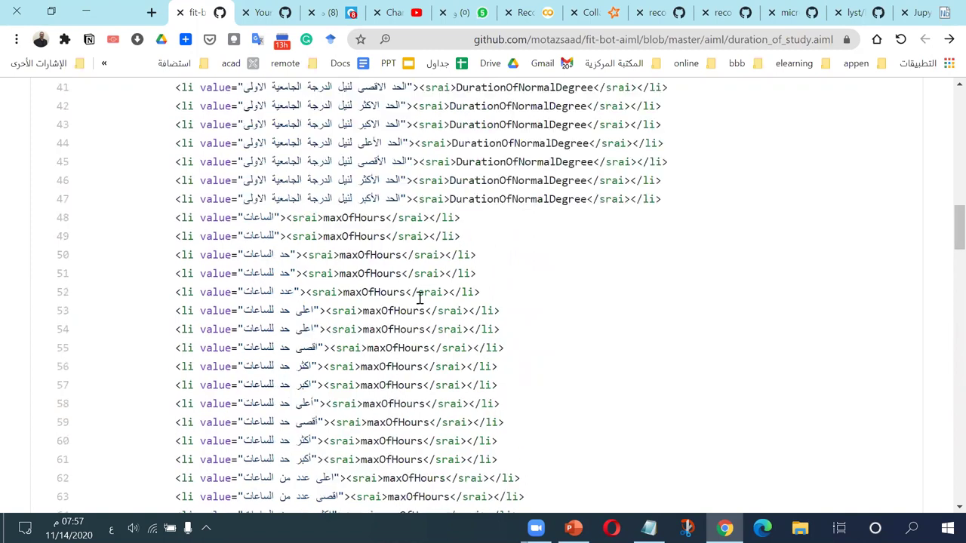
{"action": "scroll", "coordinate": [485, 304], "scroll_direction": "up", "scroll_amount": 2}
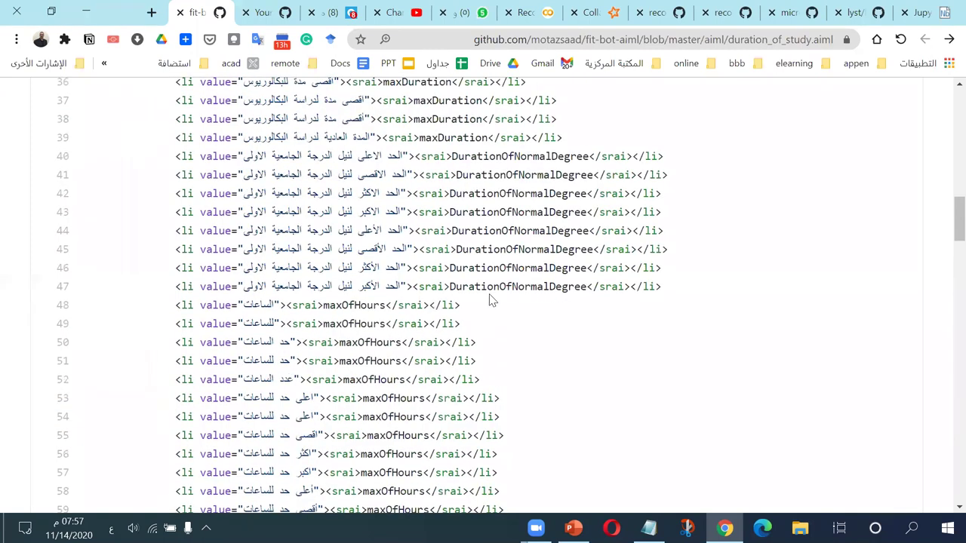
{"action": "double_click", "coordinate": [408, 232]}
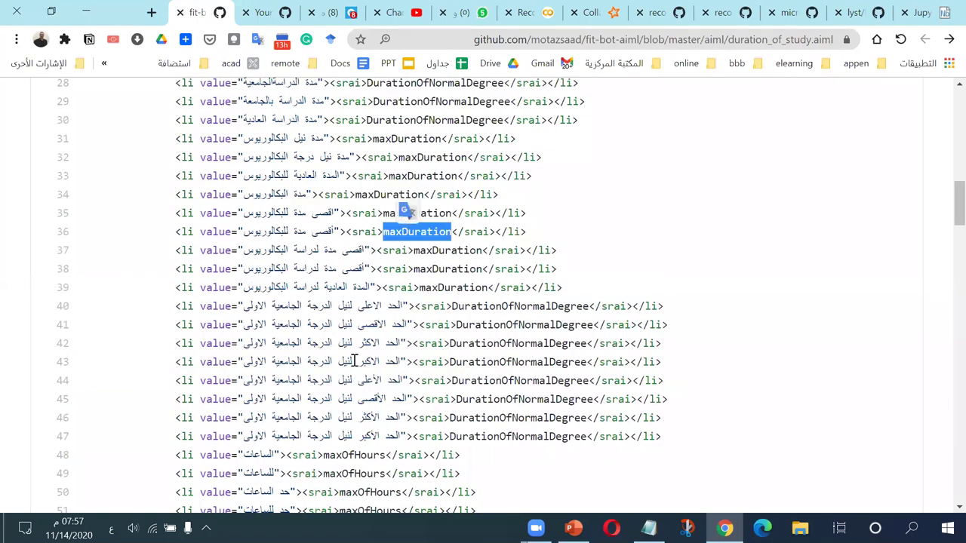
{"action": "left_click_drag", "start_coordinate": [428, 195], "coordinate": [436, 194]}
{"action": "double_click", "coordinate": [413, 213]}
{"action": "double_click", "coordinate": [413, 232]}
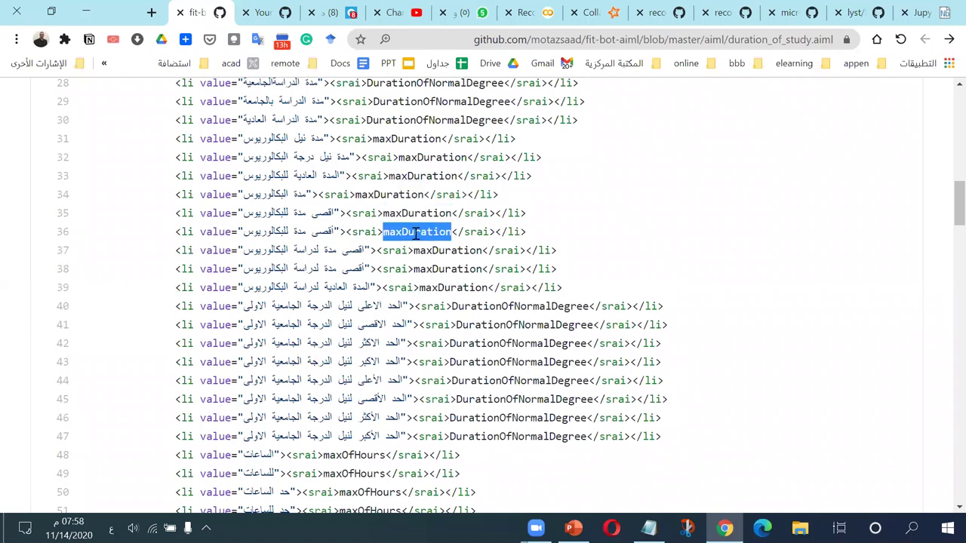
{"action": "double_click", "coordinate": [427, 250]}
- Examine the answer templates of the maxDuration, maxOfHours and minOfHours categories through to the end of the file
{"action": "scroll", "coordinate": [301, 345], "scroll_direction": "down", "scroll_amount": 18}
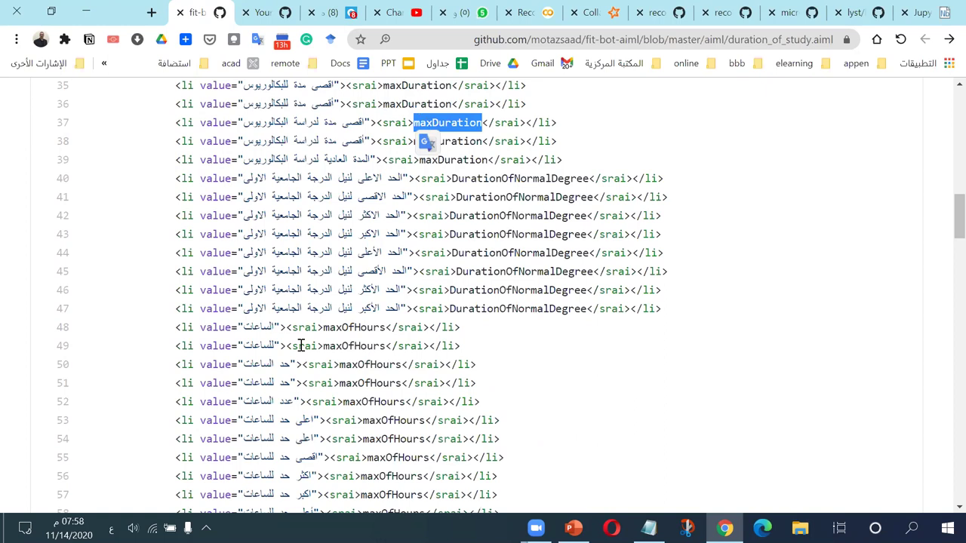
{"action": "scroll", "coordinate": [301, 345], "scroll_direction": "down", "scroll_amount": 18}
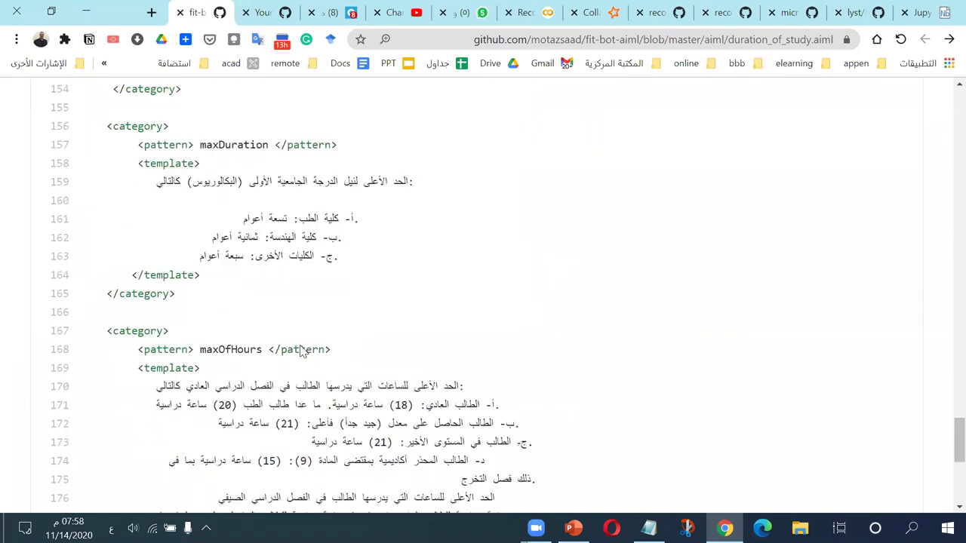
{"action": "scroll", "coordinate": [300, 348], "scroll_direction": "up", "scroll_amount": 3}
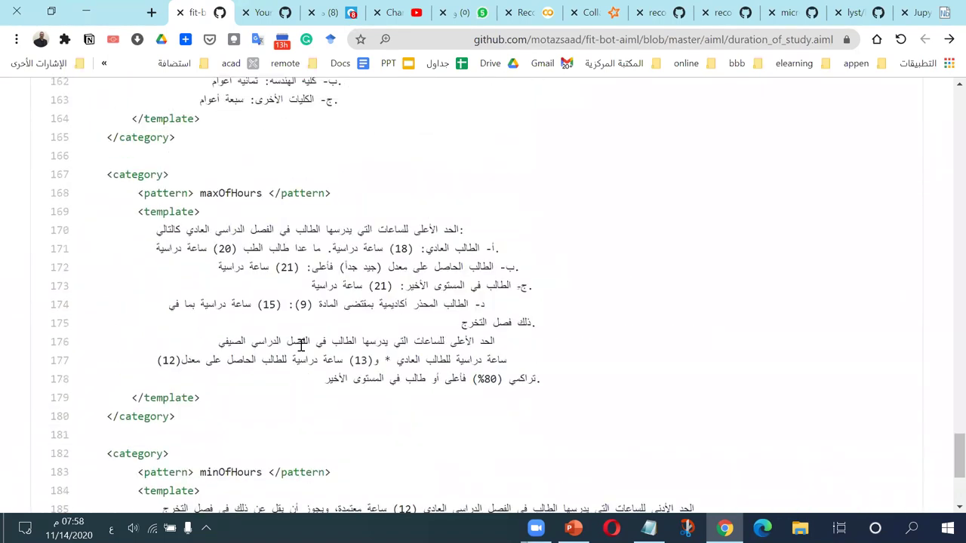
{"action": "scroll", "coordinate": [232, 218], "scroll_direction": "up", "scroll_amount": 3}
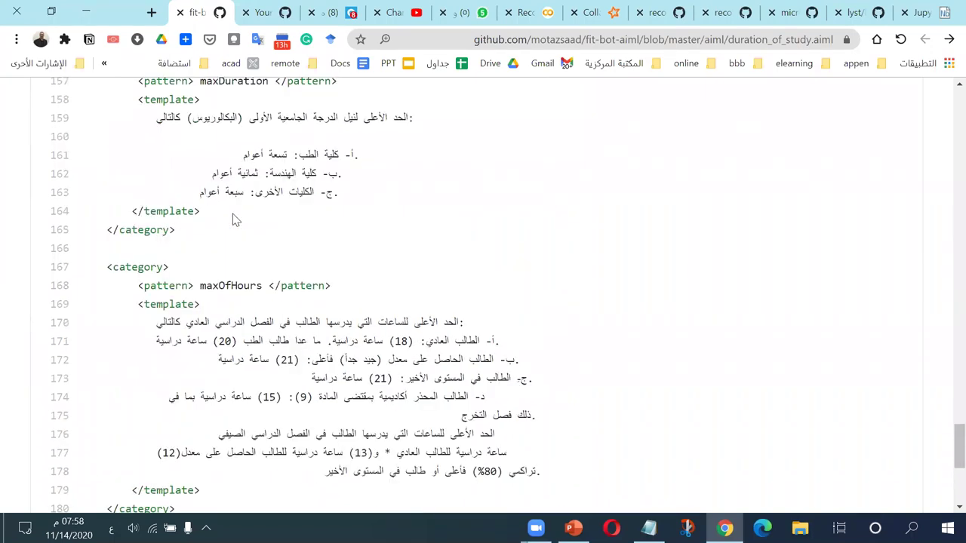
{"action": "double_click", "coordinate": [234, 218]}
{"action": "left_click_drag", "start_coordinate": [196, 325], "coordinate": [407, 251]}
{"action": "scroll", "coordinate": [369, 352], "scroll_direction": "down", "scroll_amount": 2}
{"action": "scroll", "coordinate": [270, 205], "scroll_direction": "up", "scroll_amount": 1}
{"action": "left_click", "coordinate": [328, 213]}
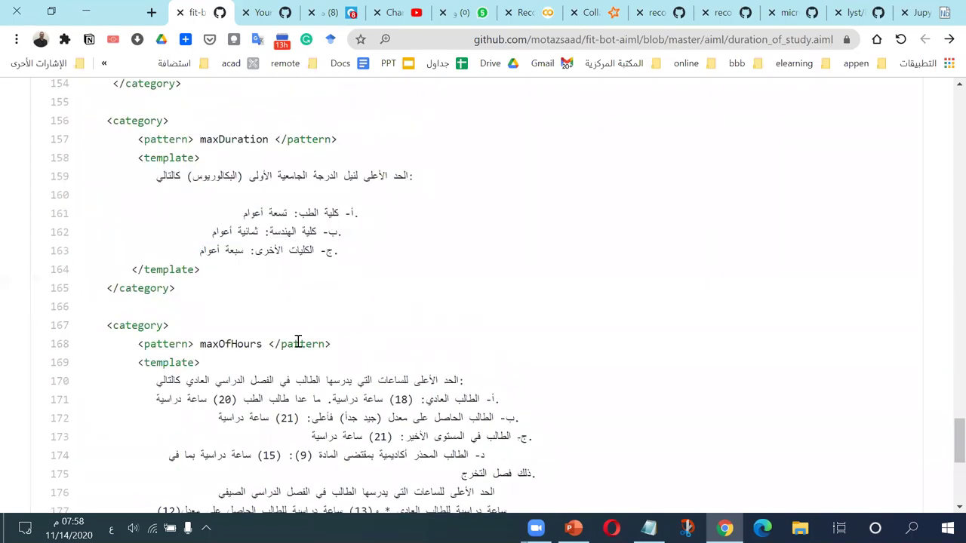
{"action": "scroll", "coordinate": [298, 342], "scroll_direction": "down", "scroll_amount": 2}
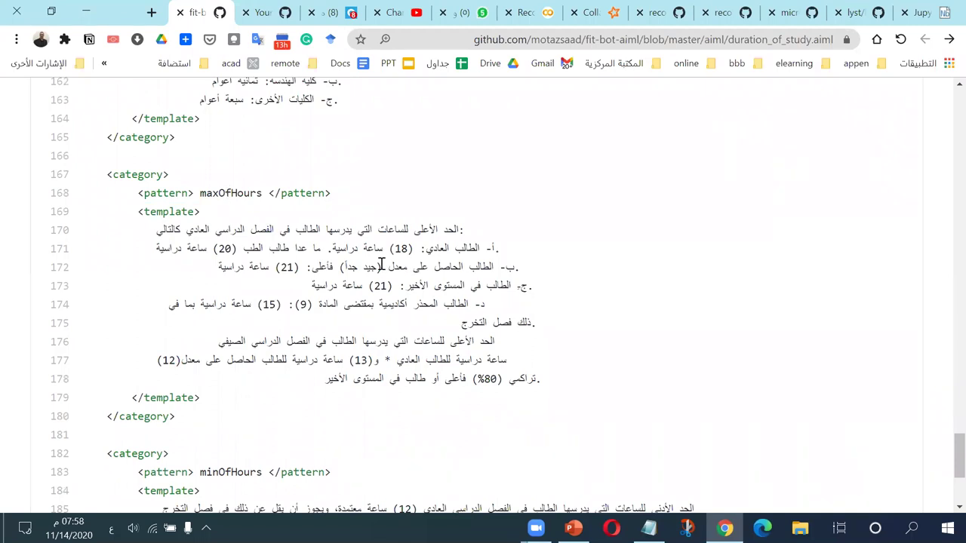
{"action": "scroll", "coordinate": [634, 227], "scroll_direction": "down", "scroll_amount": 3}
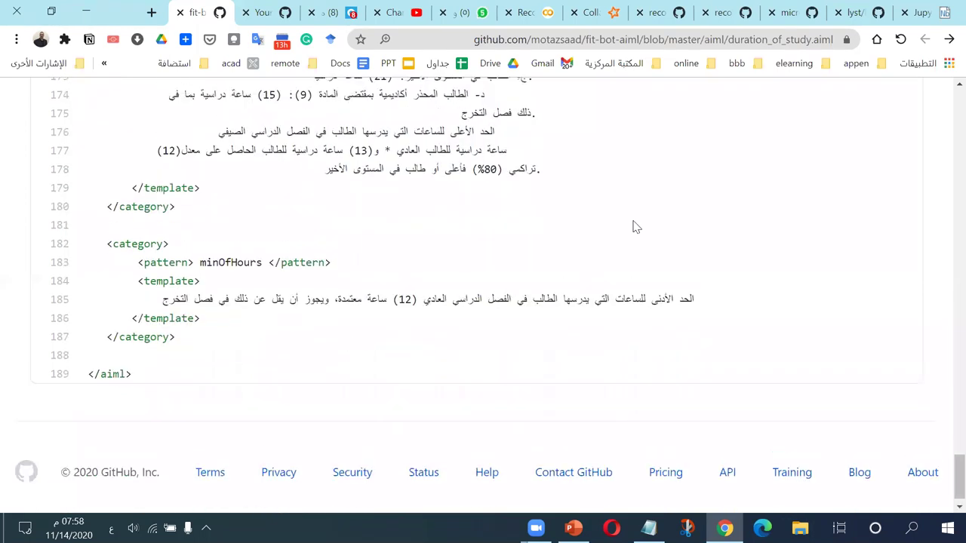
- Return to the aiml folder listing and open the jokes.aiml file
{"action": "left_click", "coordinate": [950, 39]}
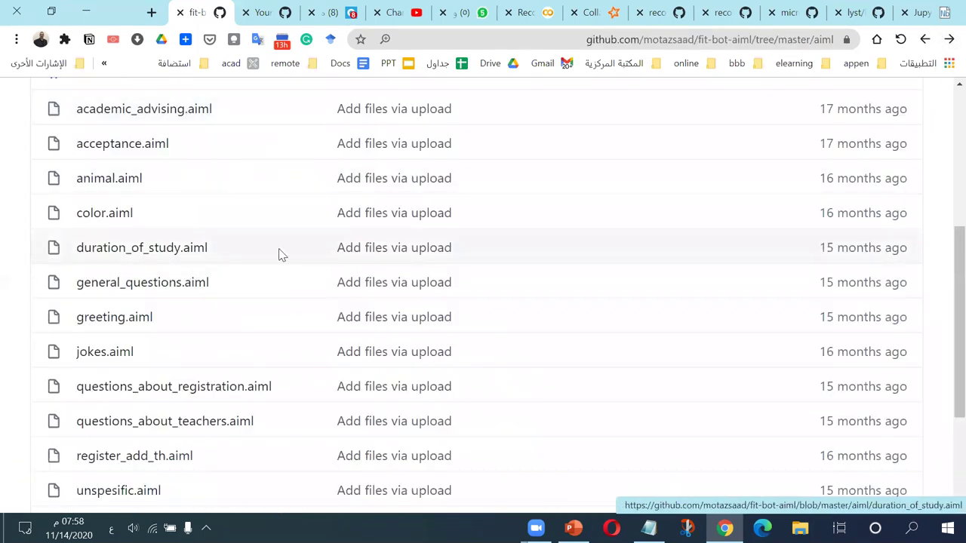
{"action": "scroll", "coordinate": [190, 314], "scroll_direction": "down", "scroll_amount": 3}
{"action": "scroll", "coordinate": [190, 314], "scroll_direction": "up", "scroll_amount": 3}
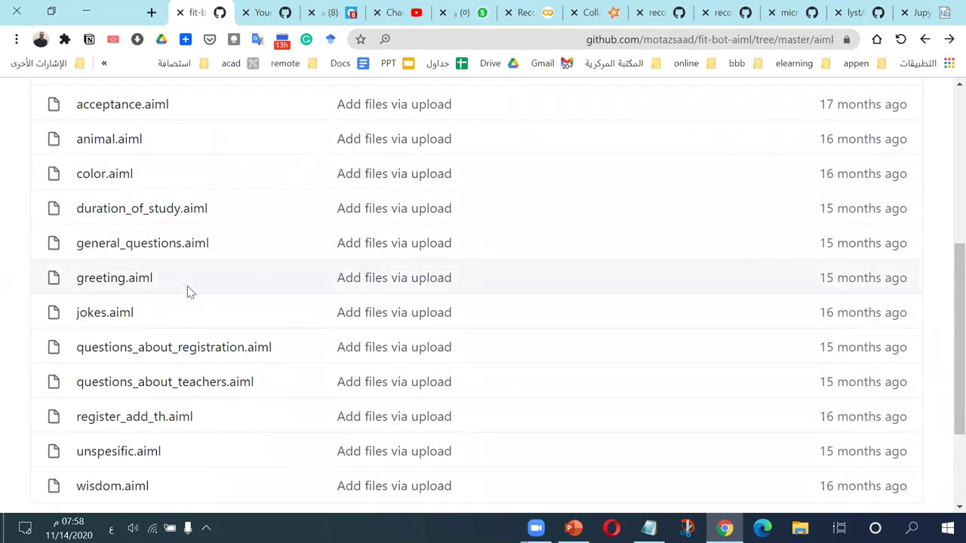
{"action": "left_click", "coordinate": [98, 313]}
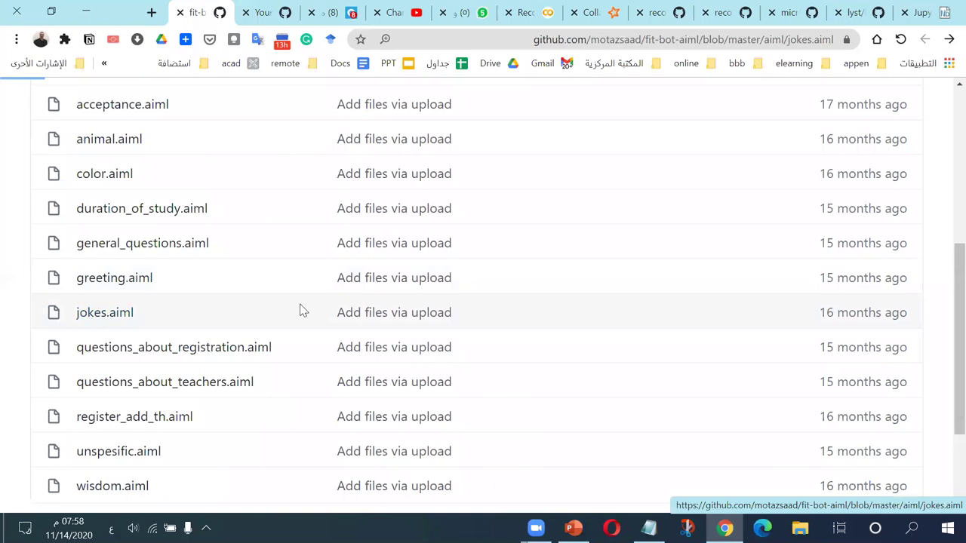
- Examine how the "# نكتة #" patterns redirect to joke, highlighting the keyword, the redirect target and the random answer list
{"action": "scroll", "coordinate": [334, 310], "scroll_direction": "down", "scroll_amount": 4}
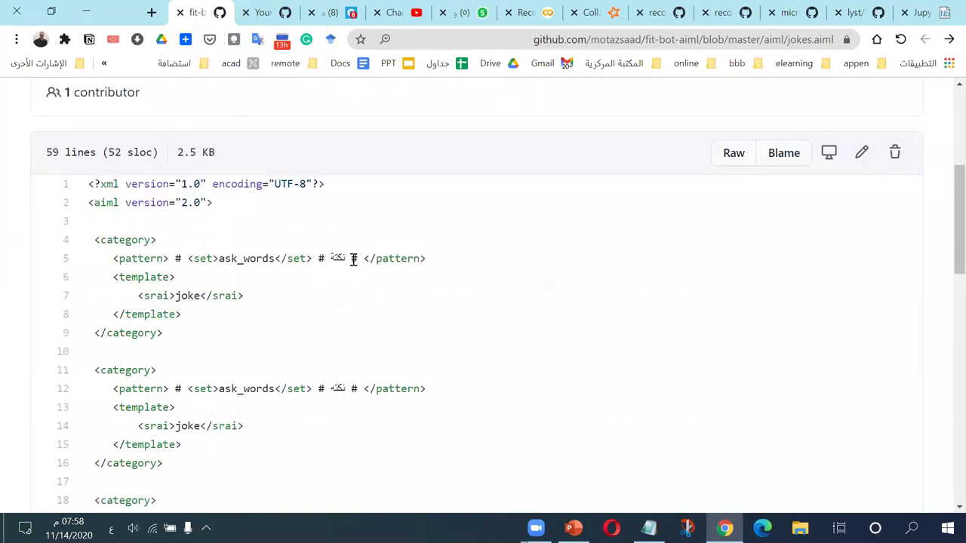
{"action": "left_click_drag", "start_coordinate": [365, 261], "coordinate": [317, 259]}
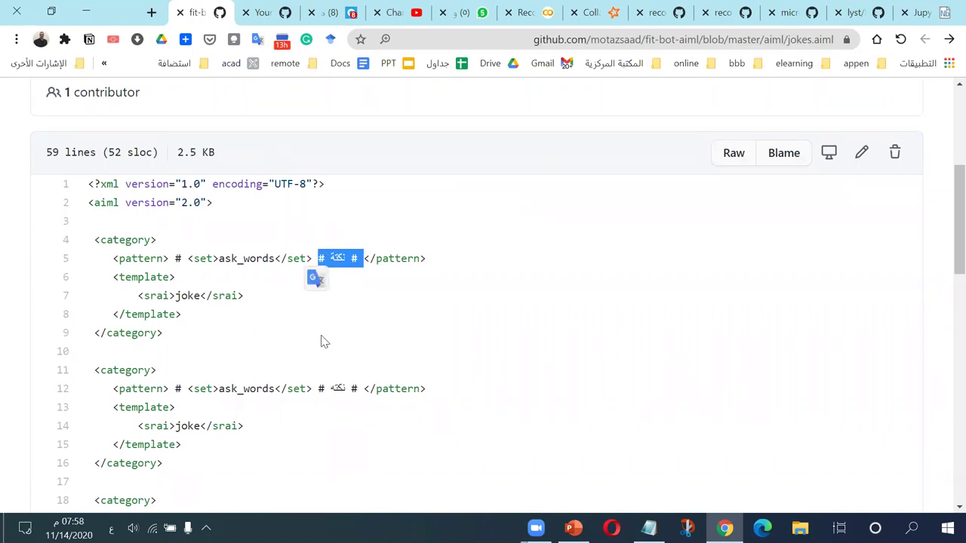
{"action": "scroll", "coordinate": [321, 339], "scroll_direction": "down", "scroll_amount": 5}
{"action": "scroll", "coordinate": [322, 339], "scroll_direction": "down", "scroll_amount": 5}
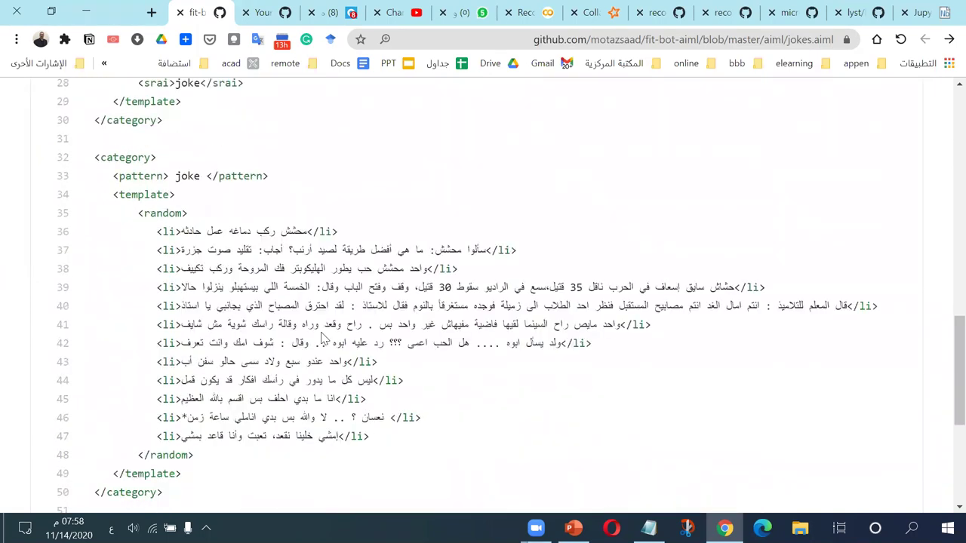
{"action": "scroll", "coordinate": [322, 339], "scroll_direction": "up", "scroll_amount": 8}
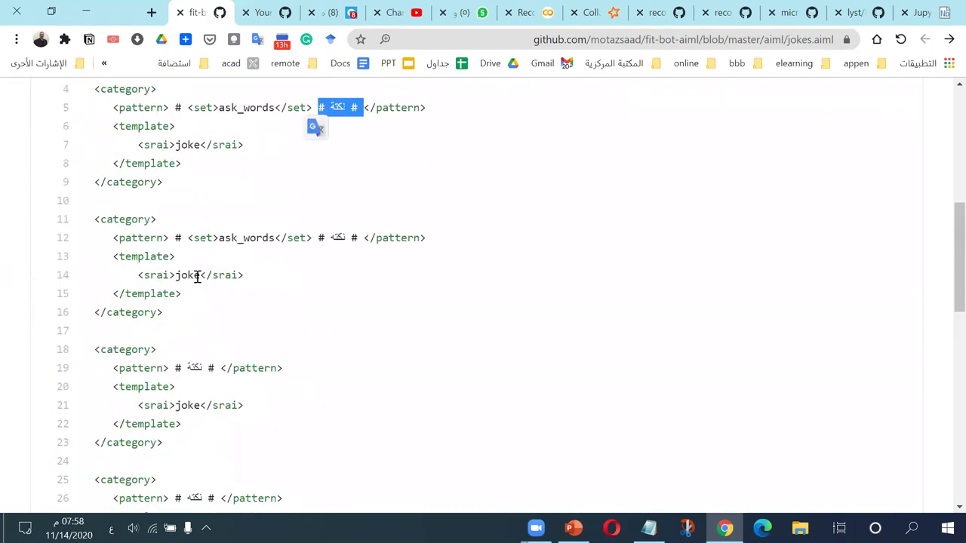
{"action": "double_click", "coordinate": [186, 275]}
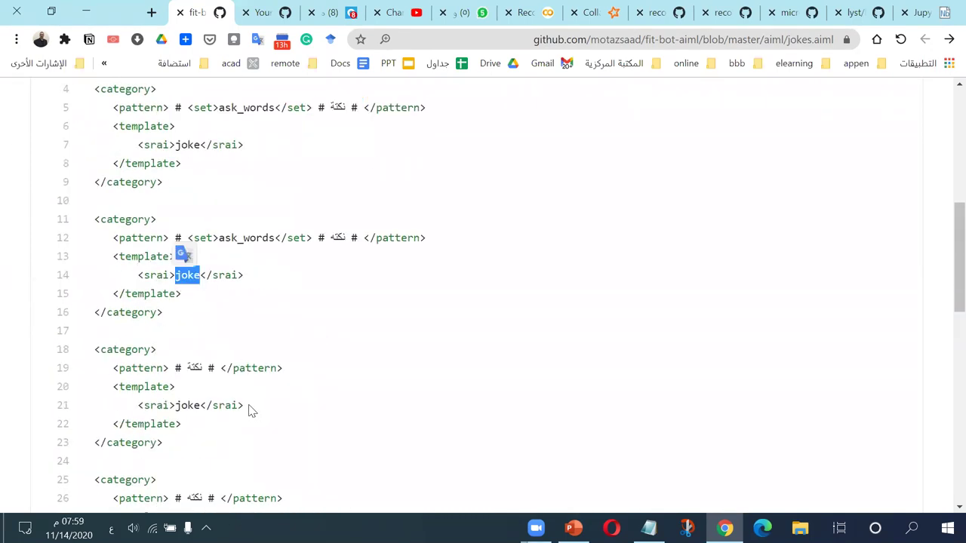
{"action": "scroll", "coordinate": [253, 412], "scroll_direction": "down", "scroll_amount": 7}
{"action": "left_click_drag", "start_coordinate": [159, 158], "coordinate": [434, 378]}
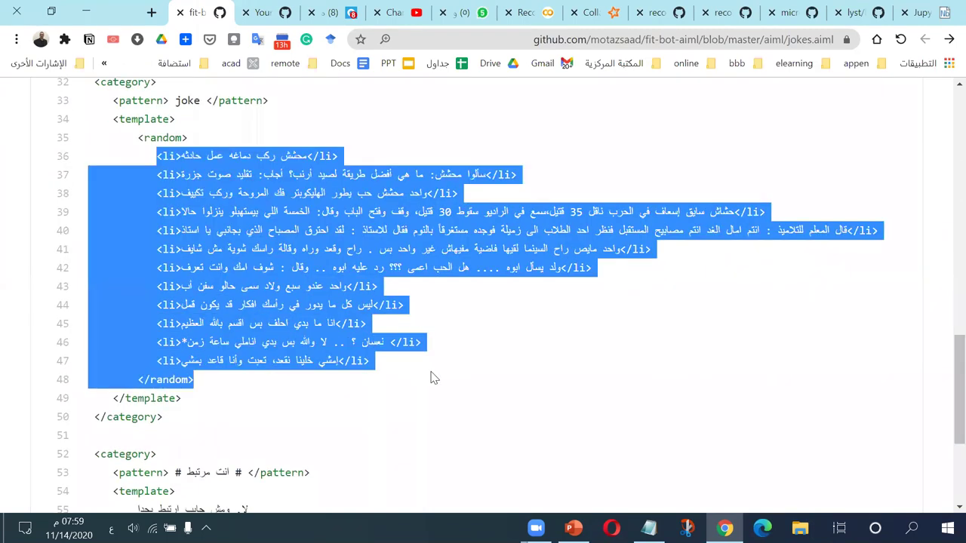
- Highlight the "# نكتة #" part of the first category's pattern again, including the keyword alone
{"action": "scroll", "coordinate": [403, 377], "scroll_direction": "up", "scroll_amount": 10}
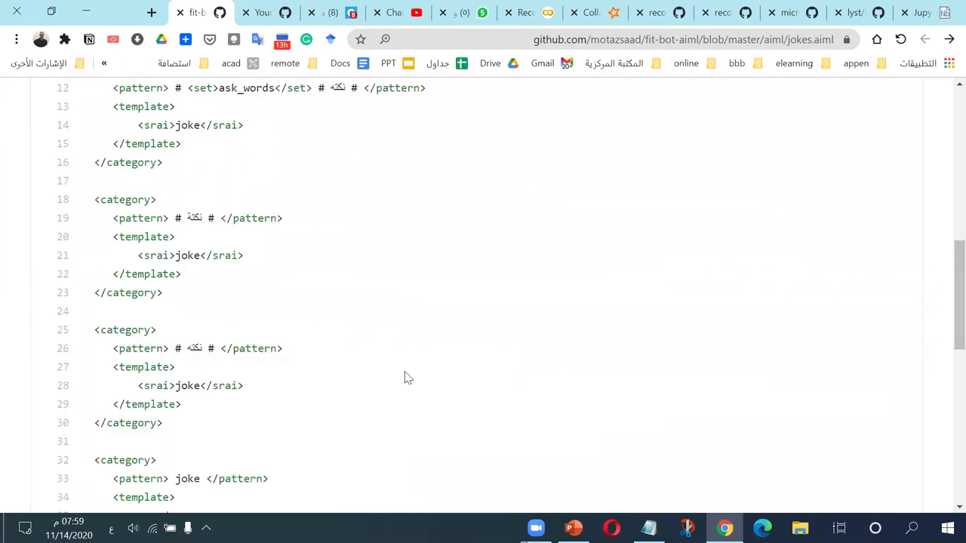
{"action": "left_click_drag", "start_coordinate": [363, 334], "coordinate": [313, 334]}
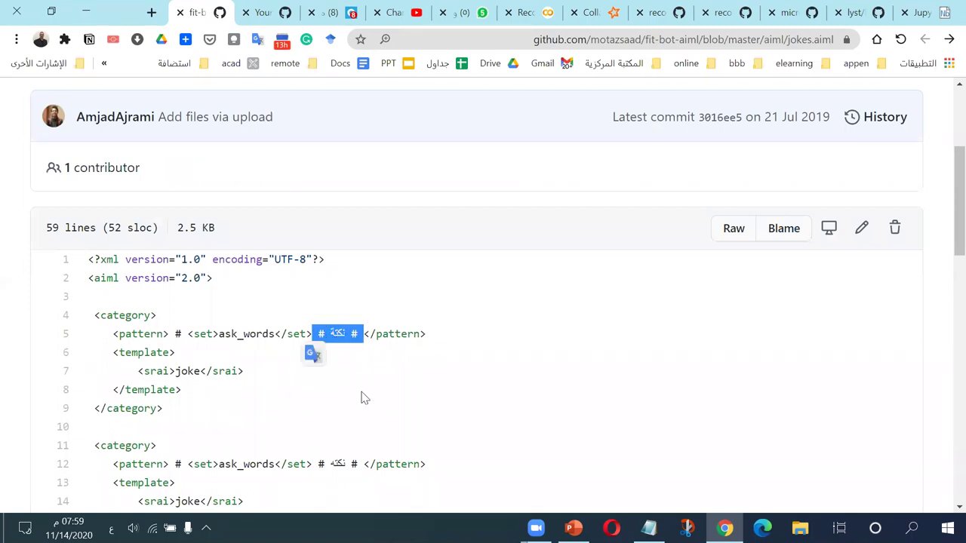
{"action": "scroll", "coordinate": [307, 384], "scroll_direction": "down", "scroll_amount": 2}
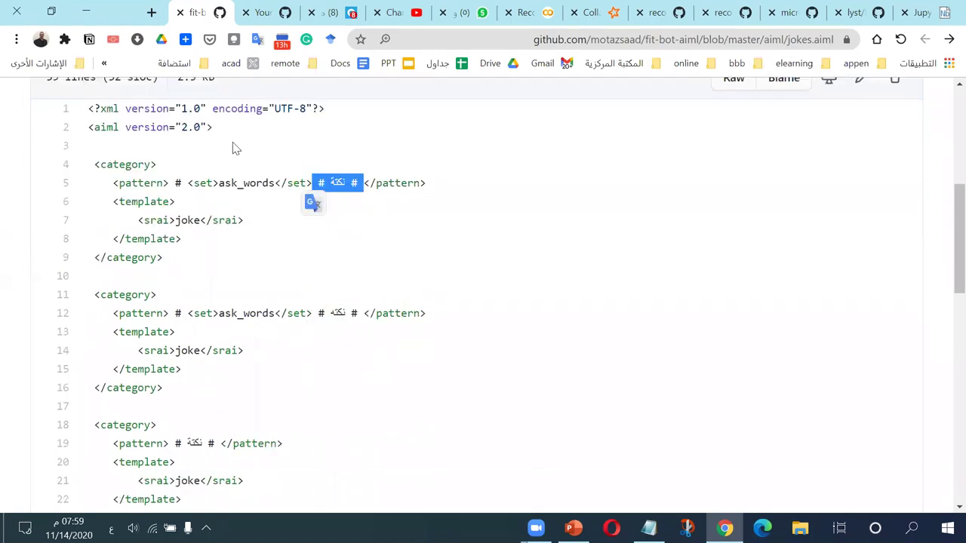
{"action": "left_click", "coordinate": [344, 183]}
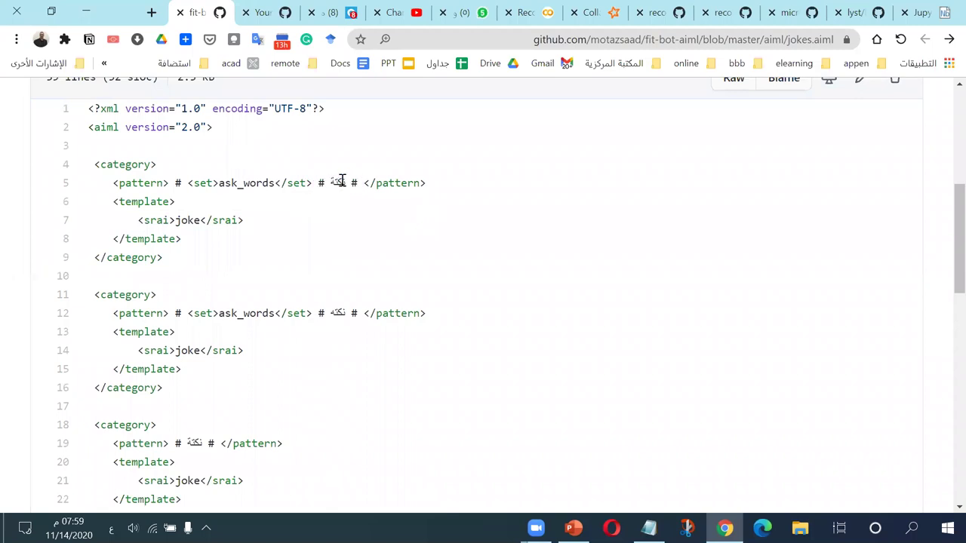
{"action": "double_click", "coordinate": [340, 182]}
- Highlight the random list of answers in the joke category and review the remaining category of jokes.aiml
{"action": "scroll", "coordinate": [328, 312], "scroll_direction": "down", "scroll_amount": 5}
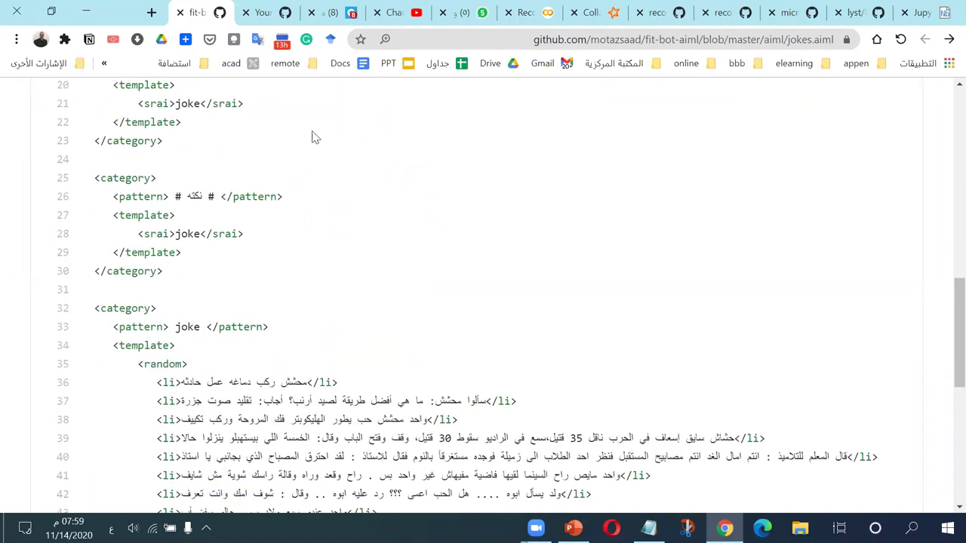
{"action": "scroll", "coordinate": [261, 208], "scroll_direction": "down", "scroll_amount": 2}
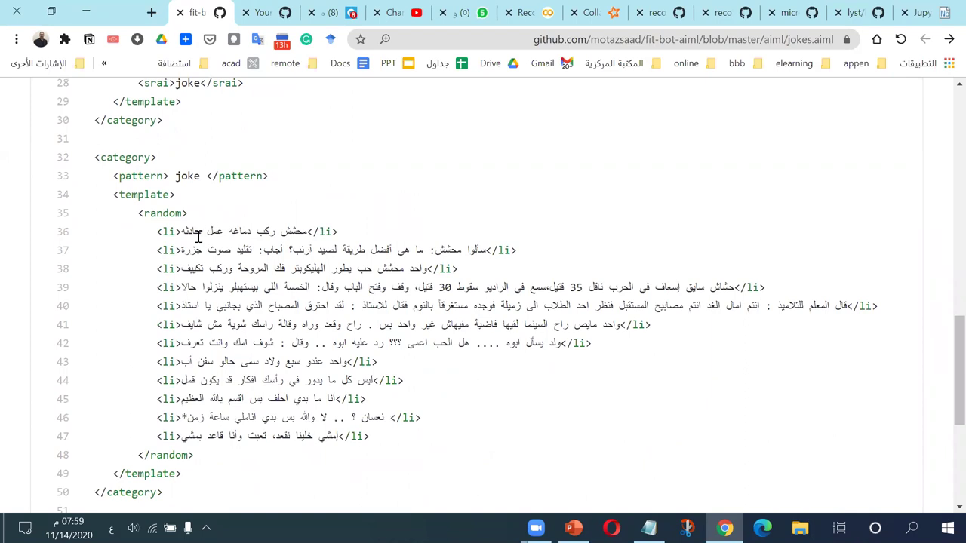
{"action": "left_click_drag", "start_coordinate": [164, 234], "coordinate": [476, 454]}
{"action": "scroll", "coordinate": [425, 365], "scroll_direction": "down", "scroll_amount": 4}
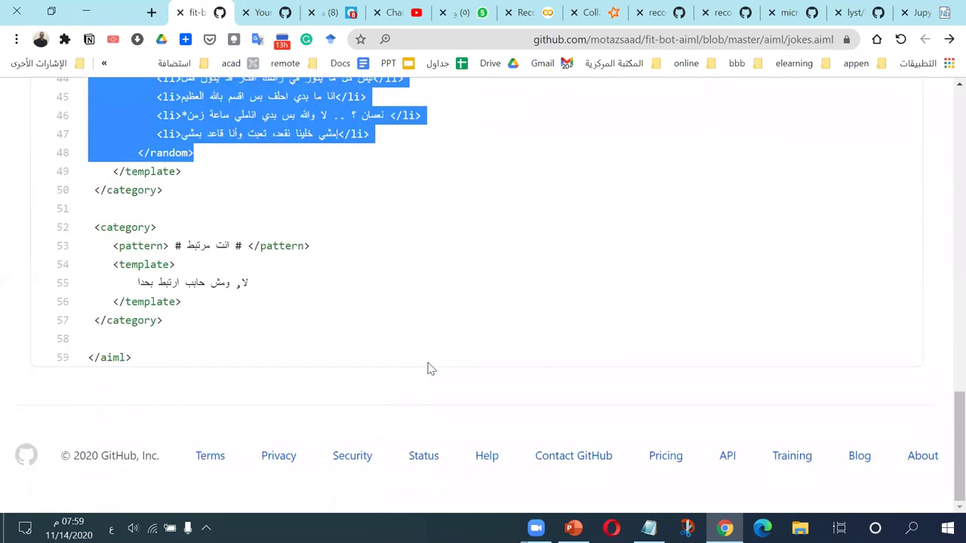
{"action": "scroll", "coordinate": [425, 364], "scroll_direction": "up", "scroll_amount": 2}
{"action": "scroll", "coordinate": [425, 363], "scroll_direction": "up", "scroll_amount": 1}
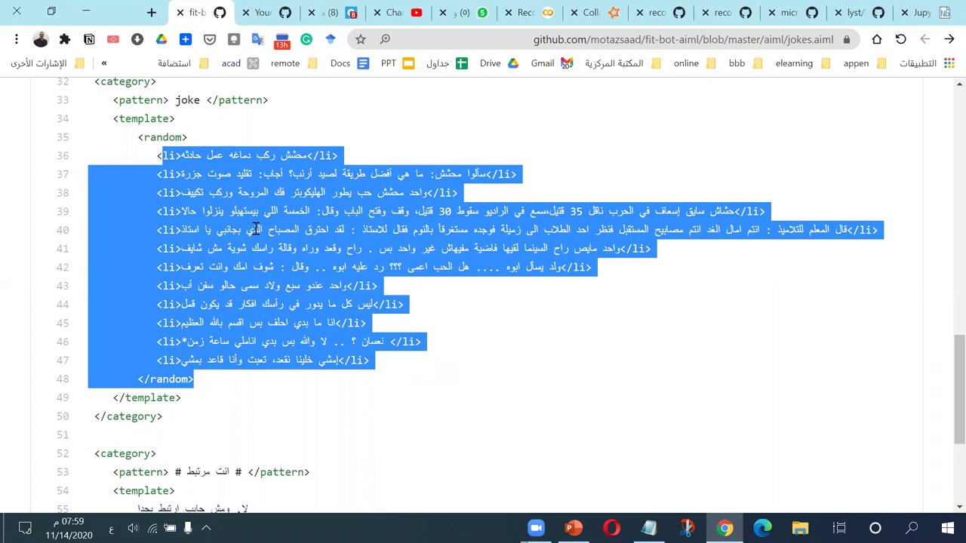
{"action": "left_click", "coordinate": [522, 285]}
{"action": "scroll", "coordinate": [522, 287], "scroll_direction": "up", "scroll_amount": 14}
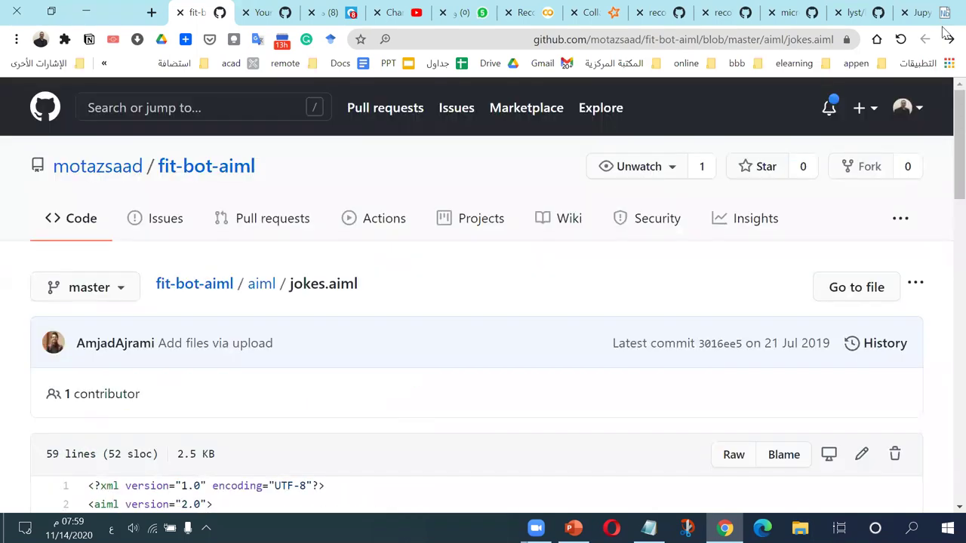
- Return to the aiml folder and look through its list of AIML files
{"action": "left_click", "coordinate": [945, 44]}
{"action": "scroll", "coordinate": [581, 224], "scroll_direction": "up", "scroll_amount": 5}
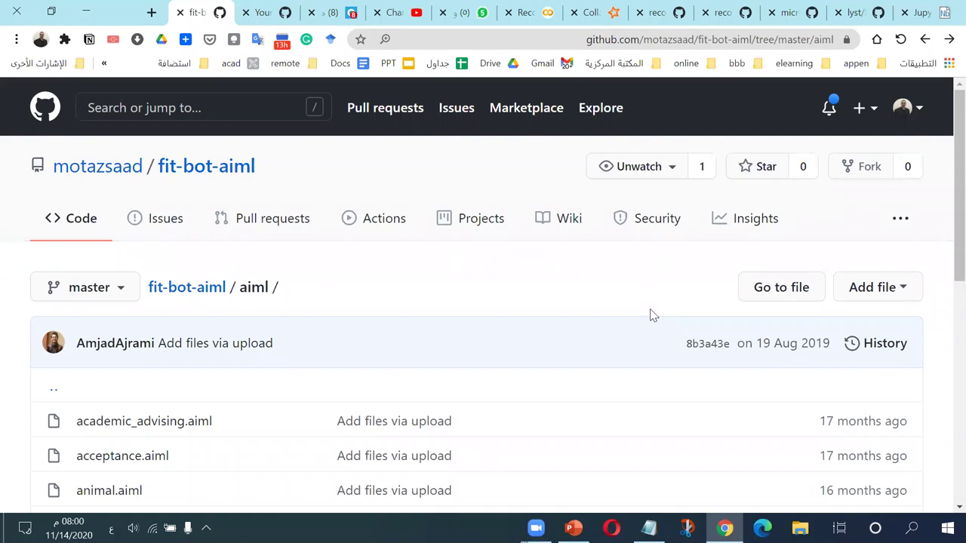
{"action": "scroll", "coordinate": [603, 317], "scroll_direction": "down", "scroll_amount": 4}
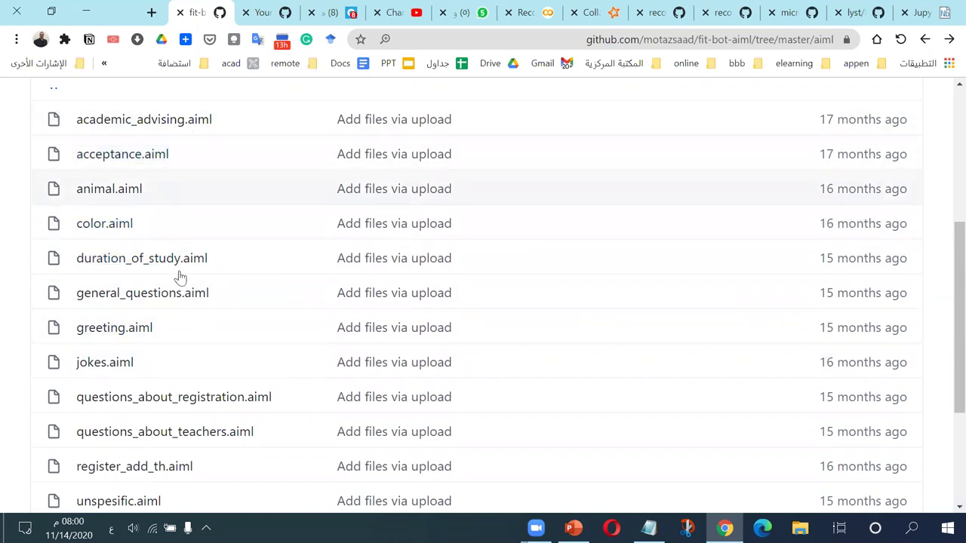
{"action": "scroll", "coordinate": [158, 317], "scroll_direction": "down", "scroll_amount": 1}
{"action": "scroll", "coordinate": [159, 317], "scroll_direction": "down", "scroll_amount": 2}
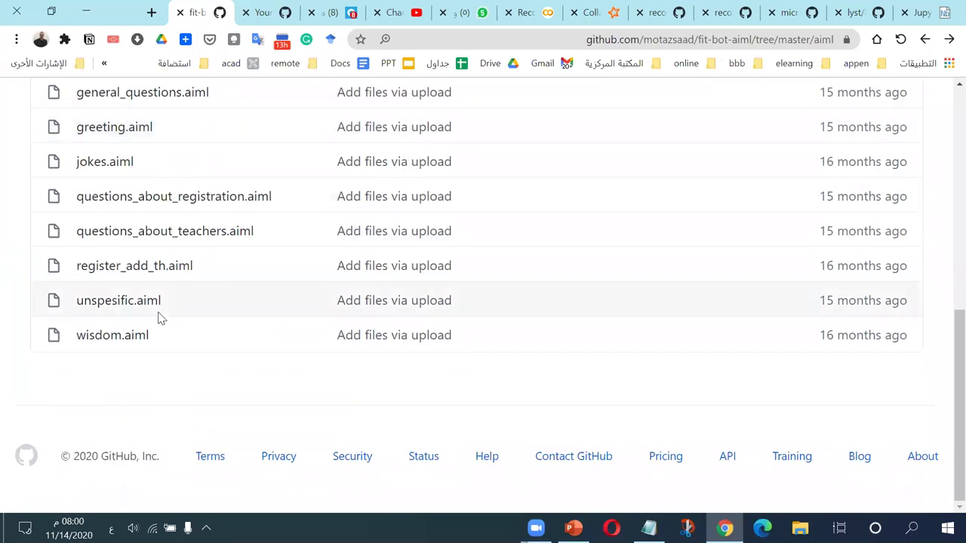
{"action": "scroll", "coordinate": [415, 321], "scroll_direction": "up", "scroll_amount": 3}
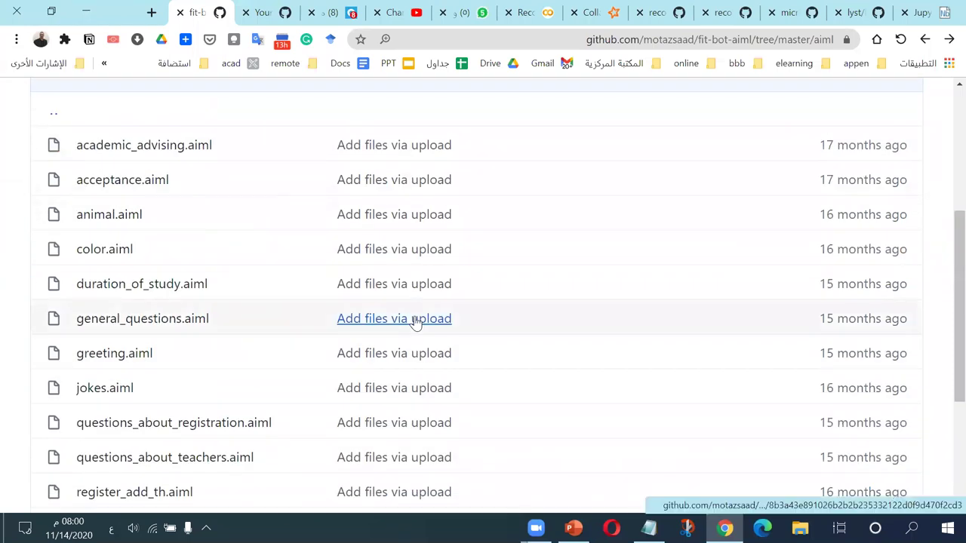
- Search for wit.ai in a new browser tab and open the Wit.ai website from the results
{"action": "scroll", "coordinate": [416, 321], "scroll_direction": "up", "scroll_amount": 3}
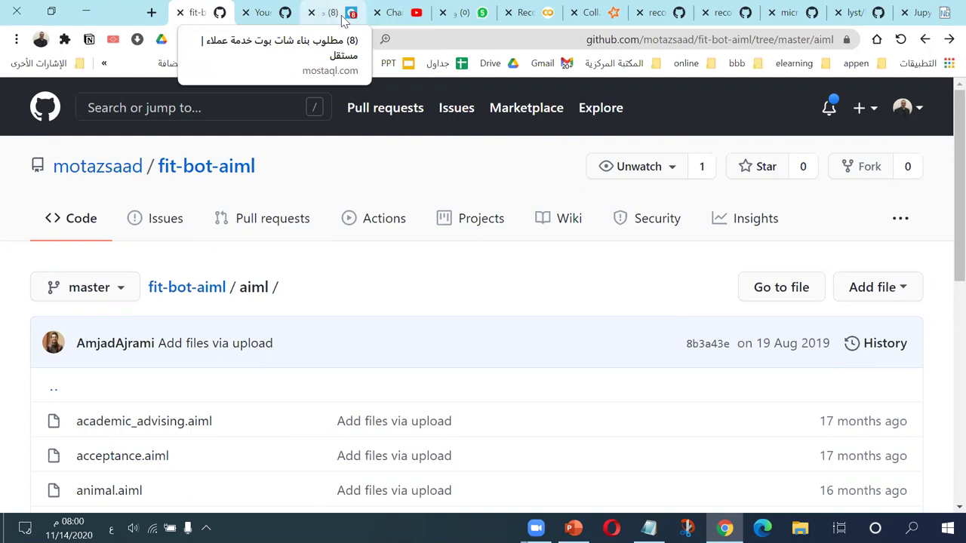
{"action": "left_click", "coordinate": [151, 13]}
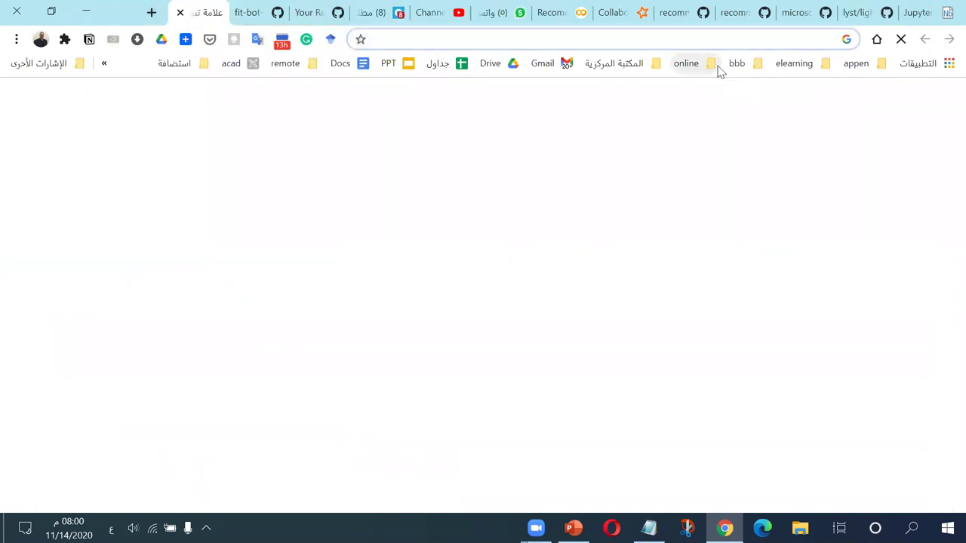
{"action": "type", "text": "ص"}
{"action": "key", "text": "BackSpace"}
{"action": "key", "text": "alt+shift"}
{"action": "type", "text": "w"}
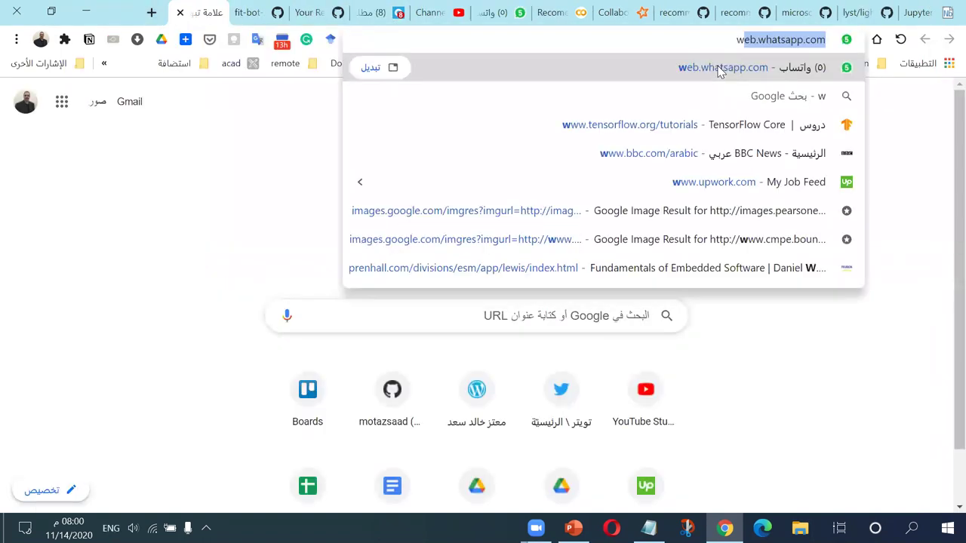
{"action": "type", "text": "it"}
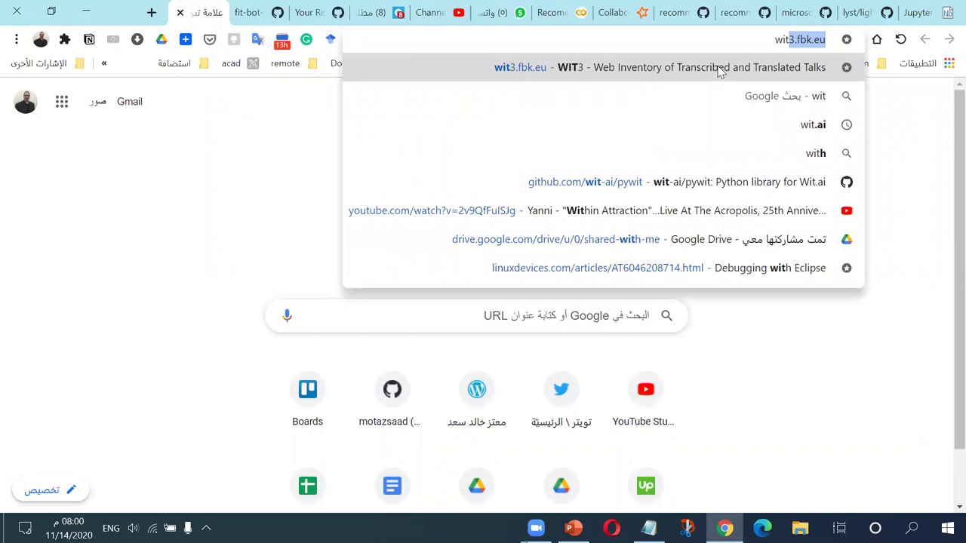
{"action": "key", "text": "BackSpace"}
{"action": "key", "text": "Down"}
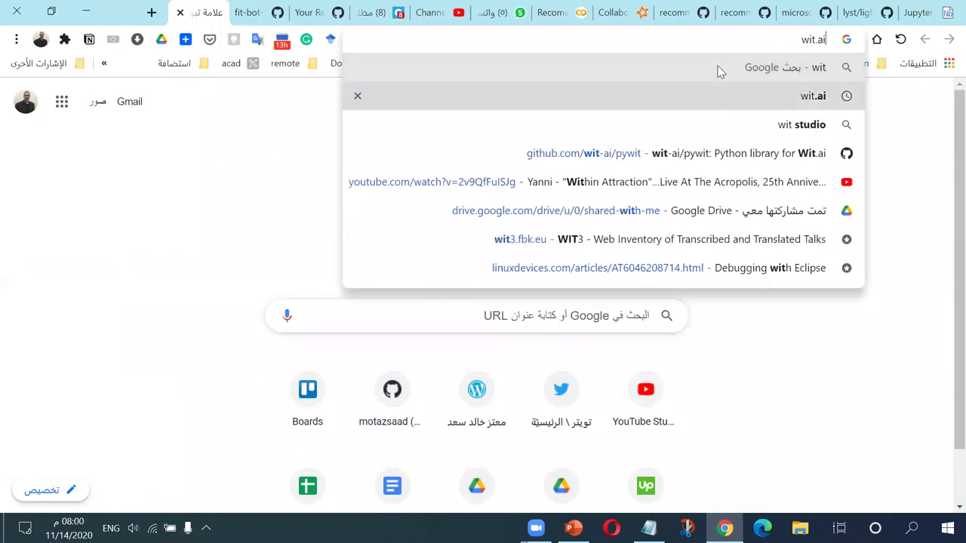
{"action": "key", "text": "Return"}
{"action": "left_click", "coordinate": [791, 234]}
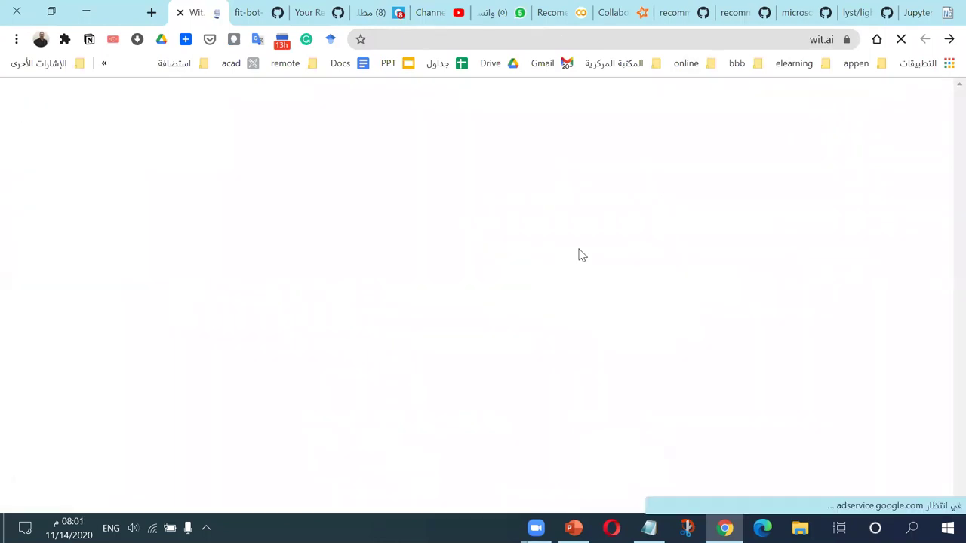
- Look over the Wit.ai home page and open the documentation from its Docs section
{"action": "scroll", "coordinate": [540, 257], "scroll_direction": "down", "scroll_amount": 4}
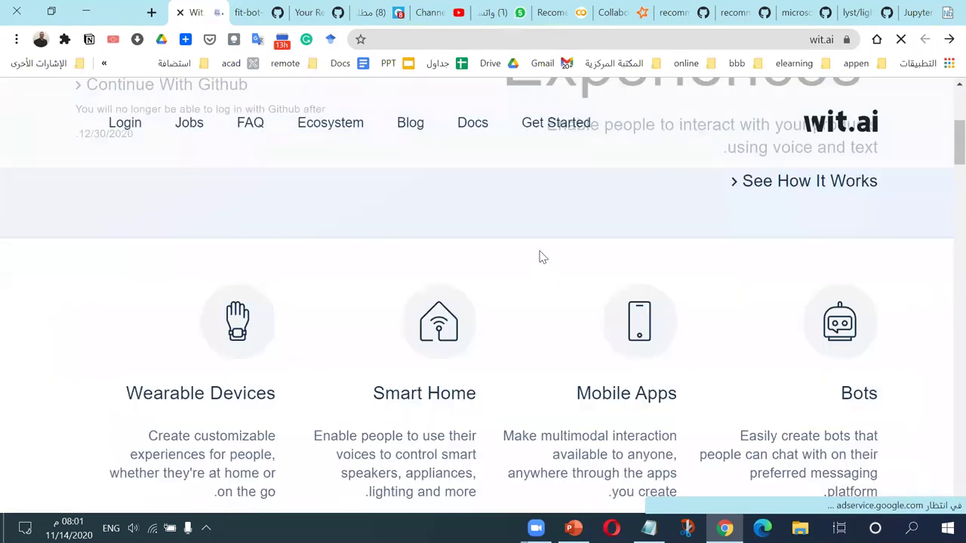
{"action": "scroll", "coordinate": [540, 258], "scroll_direction": "down", "scroll_amount": 4}
{"action": "scroll", "coordinate": [548, 252], "scroll_direction": "down", "scroll_amount": 2}
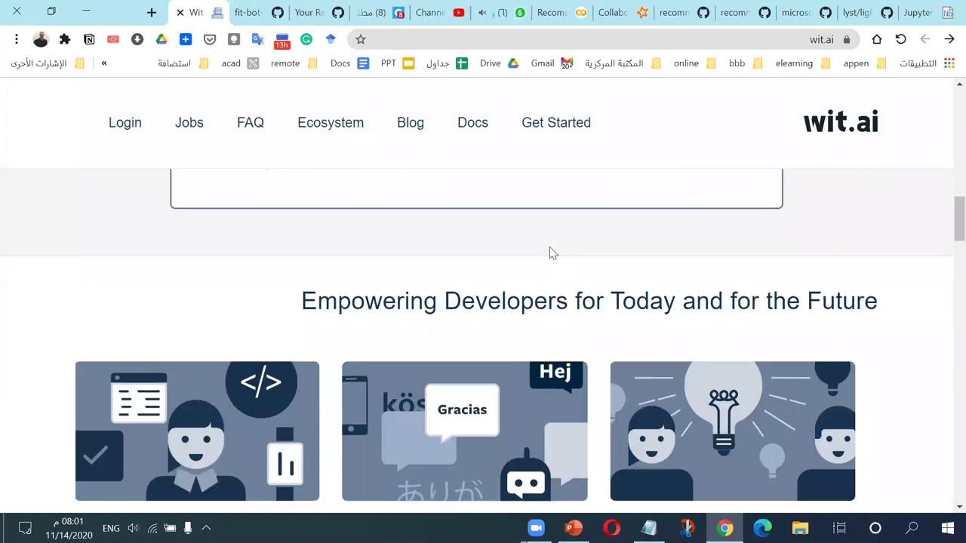
{"action": "scroll", "coordinate": [551, 254], "scroll_direction": "up", "scroll_amount": 3}
{"action": "scroll", "coordinate": [551, 253], "scroll_direction": "down", "scroll_amount": 12}
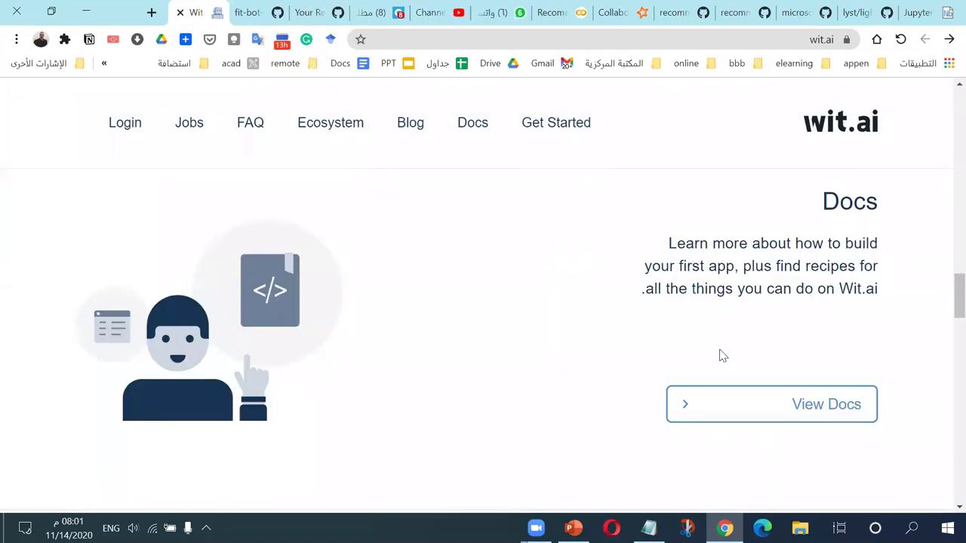
{"action": "left_click", "coordinate": [815, 403]}
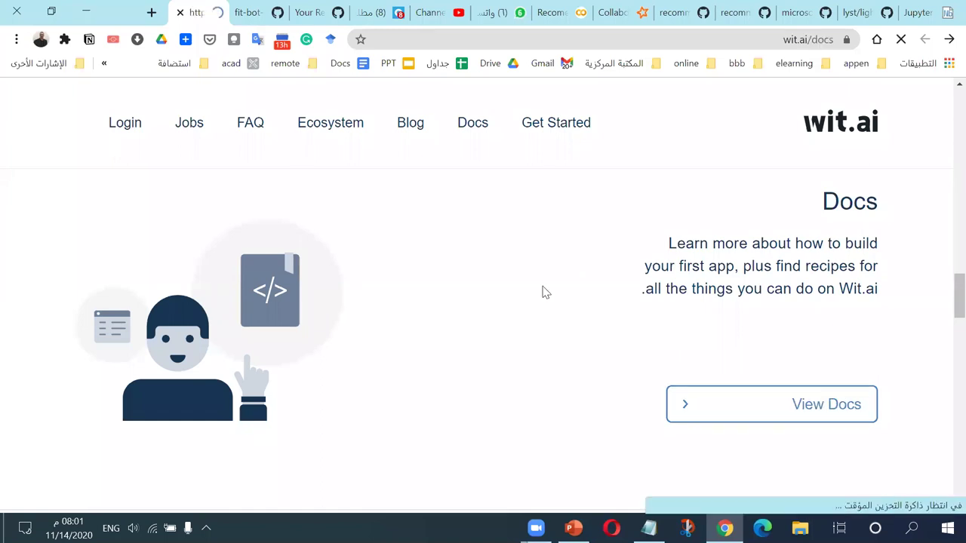
- Open the Recipes documentation and review its Understand, Manage and Insights topic lists
{"action": "scroll", "coordinate": [546, 292], "scroll_direction": "down", "scroll_amount": 4}
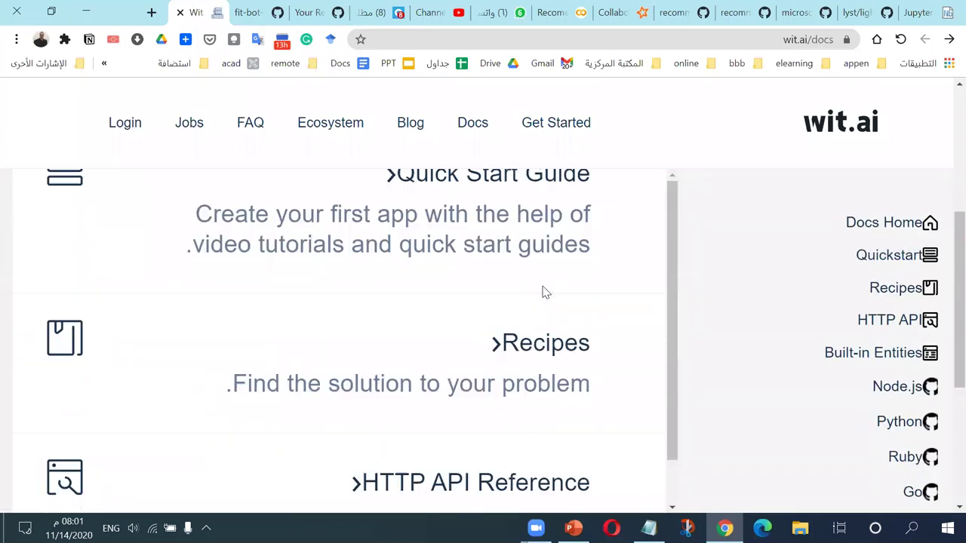
{"action": "left_click", "coordinate": [895, 291]}
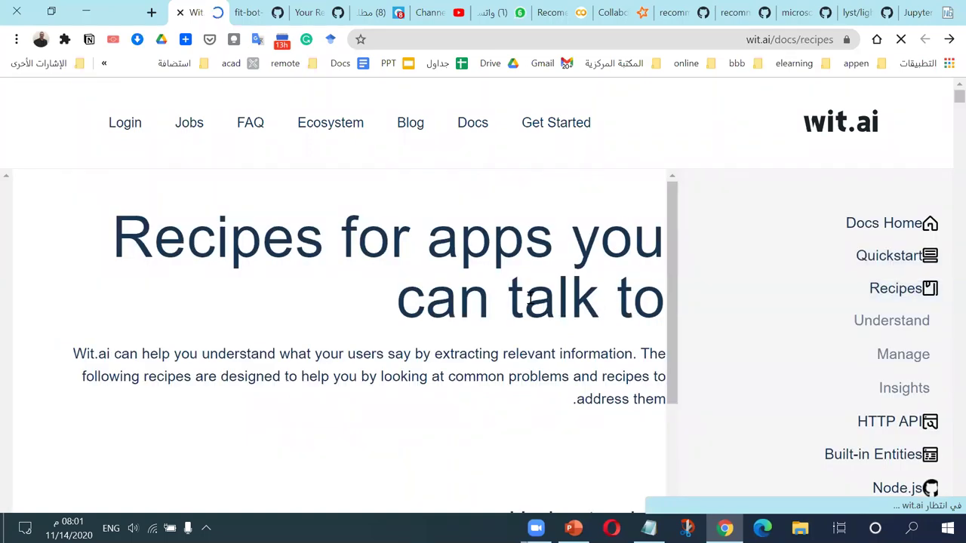
{"action": "scroll", "coordinate": [528, 304], "scroll_direction": "down", "scroll_amount": 5}
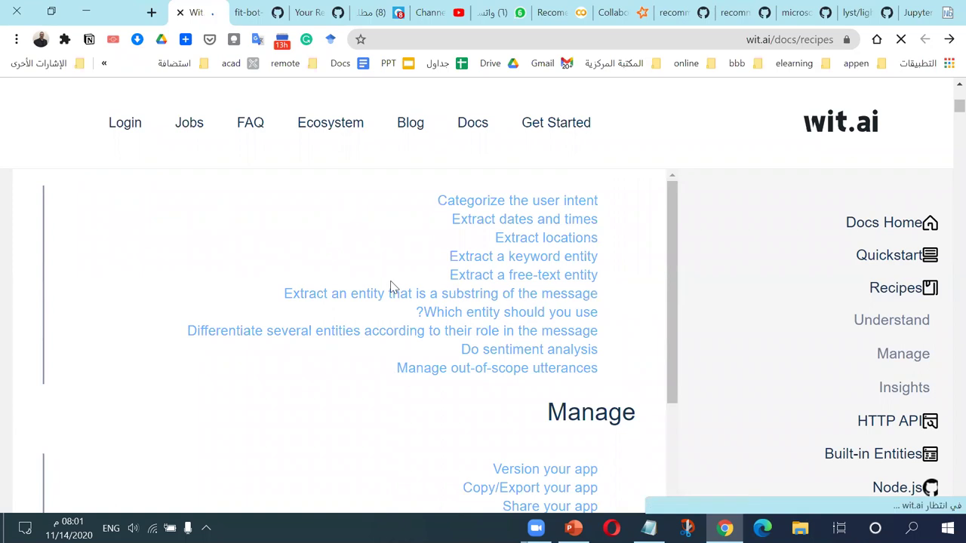
{"action": "scroll", "coordinate": [391, 286], "scroll_direction": "up", "scroll_amount": 1}
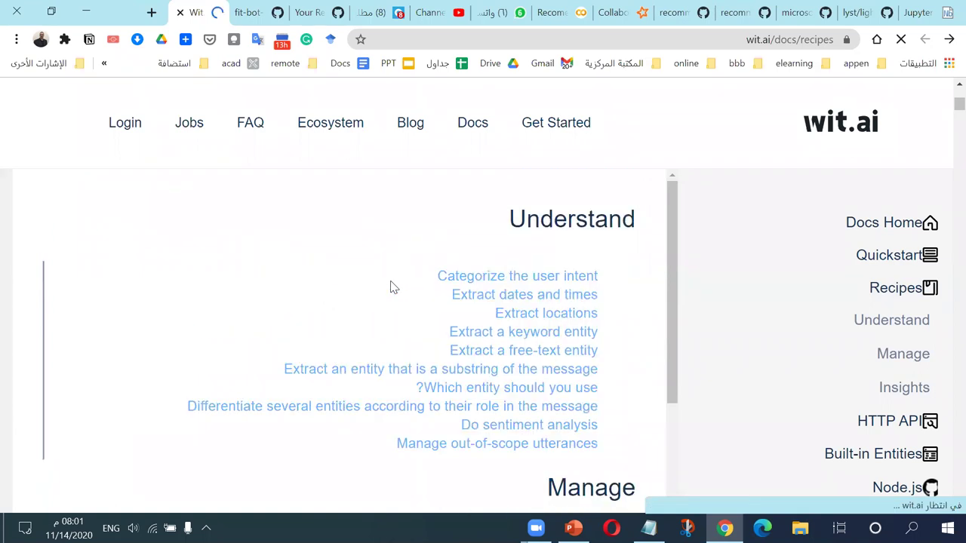
{"action": "scroll", "coordinate": [391, 287], "scroll_direction": "down", "scroll_amount": 4}
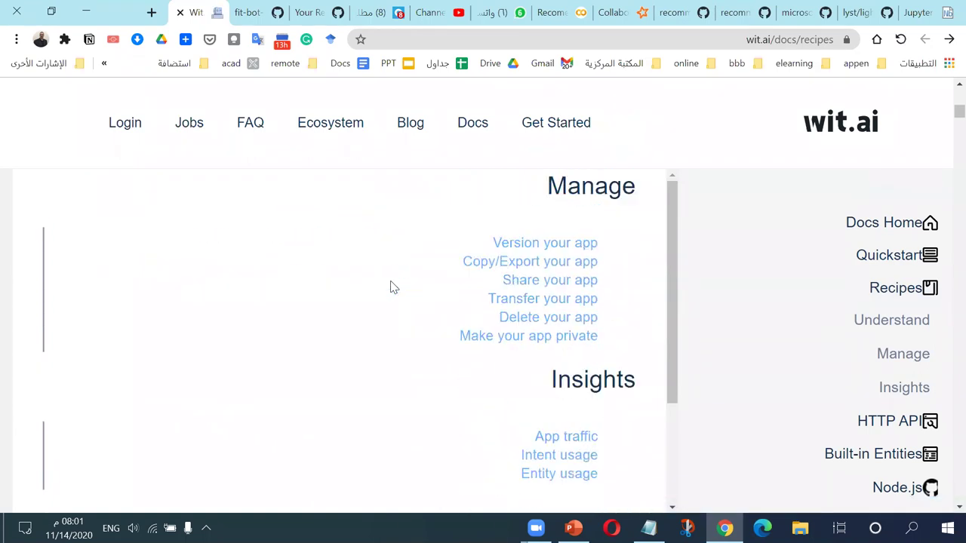
{"action": "scroll", "coordinate": [391, 286], "scroll_direction": "down", "scroll_amount": 2}
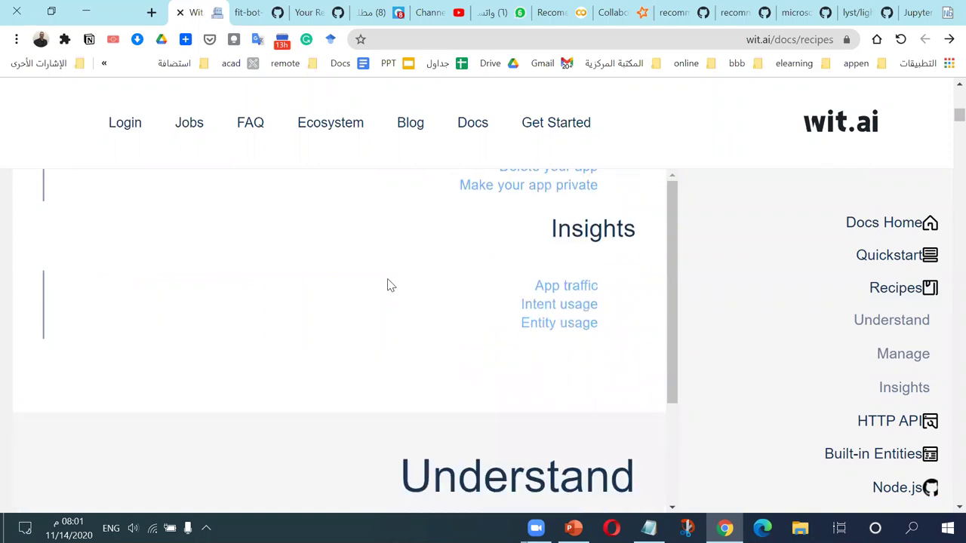
- Read the problem and recipe parts of "Categorize the user intent" on the Recipes page
{"action": "scroll", "coordinate": [390, 285], "scroll_direction": "down", "scroll_amount": 5}
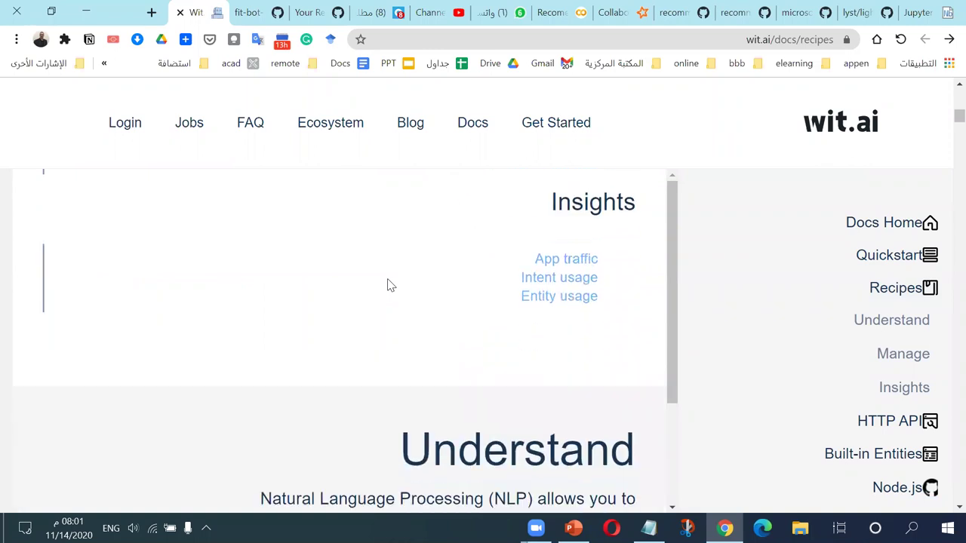
{"action": "scroll", "coordinate": [390, 284], "scroll_direction": "down", "scroll_amount": 3}
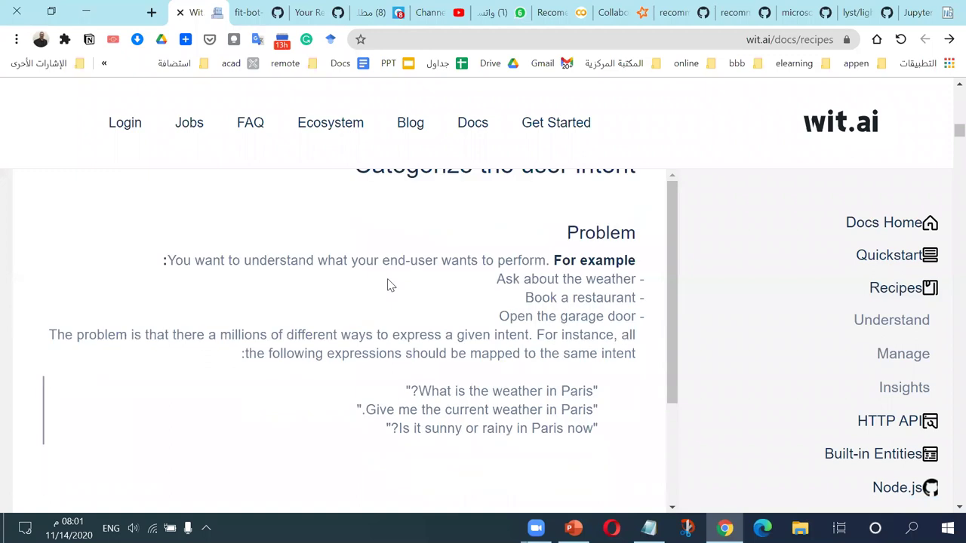
{"action": "scroll", "coordinate": [441, 268], "scroll_direction": "down", "scroll_amount": 7}
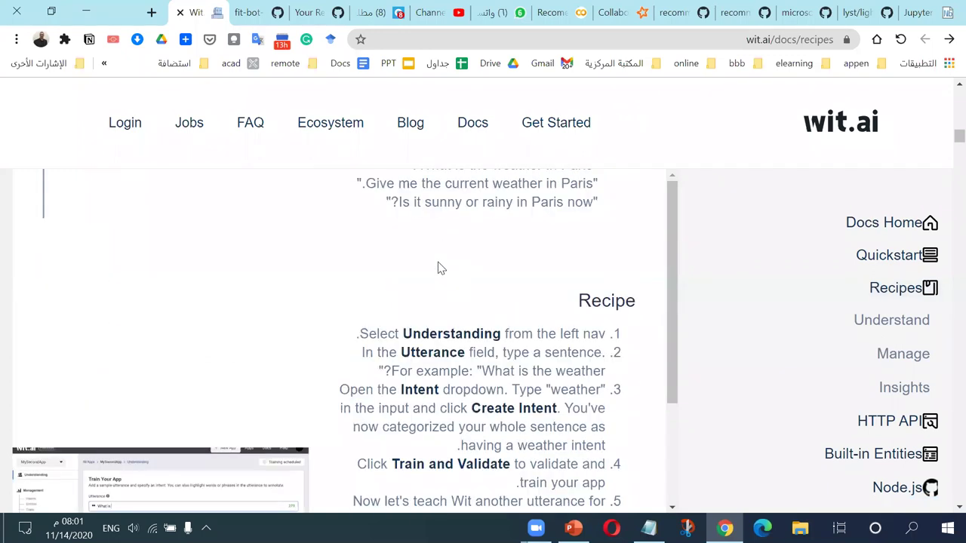
{"action": "scroll", "coordinate": [441, 269], "scroll_direction": "down", "scroll_amount": 6}
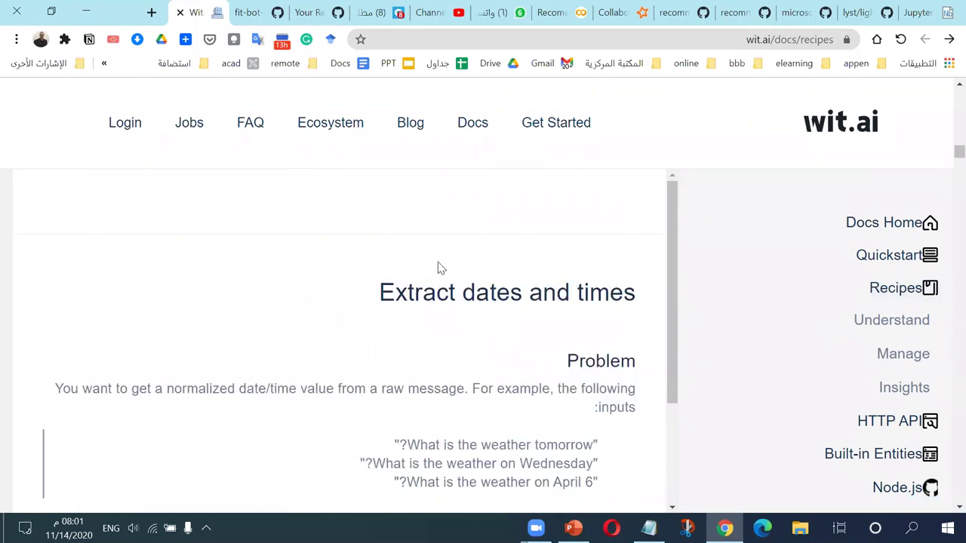
- Examine the "Extract dates and times" recipe, including its example utterances, wit/datetime steps and pro tip, and return to the topic lists
{"action": "scroll", "coordinate": [440, 268], "scroll_direction": "down", "scroll_amount": 5}
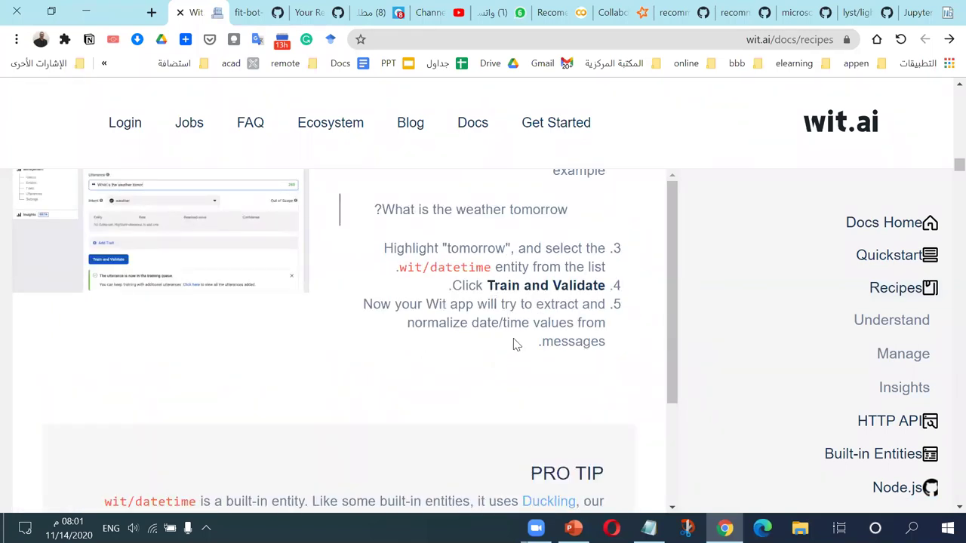
{"action": "scroll", "coordinate": [514, 344], "scroll_direction": "up", "scroll_amount": 1}
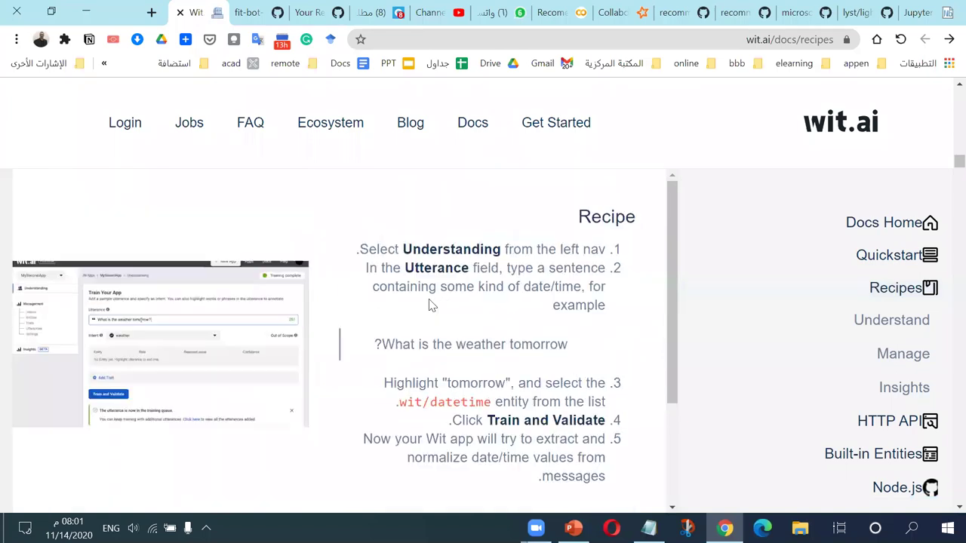
{"action": "scroll", "coordinate": [431, 304], "scroll_direction": "up", "scroll_amount": 3}
{"action": "scroll", "coordinate": [425, 344], "scroll_direction": "down", "scroll_amount": 3}
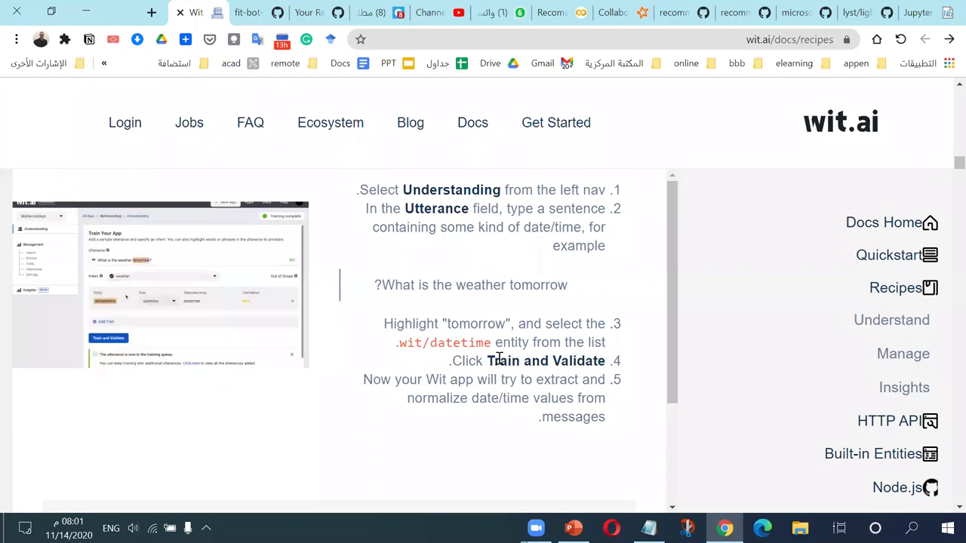
{"action": "scroll", "coordinate": [543, 342], "scroll_direction": "down", "scroll_amount": 2}
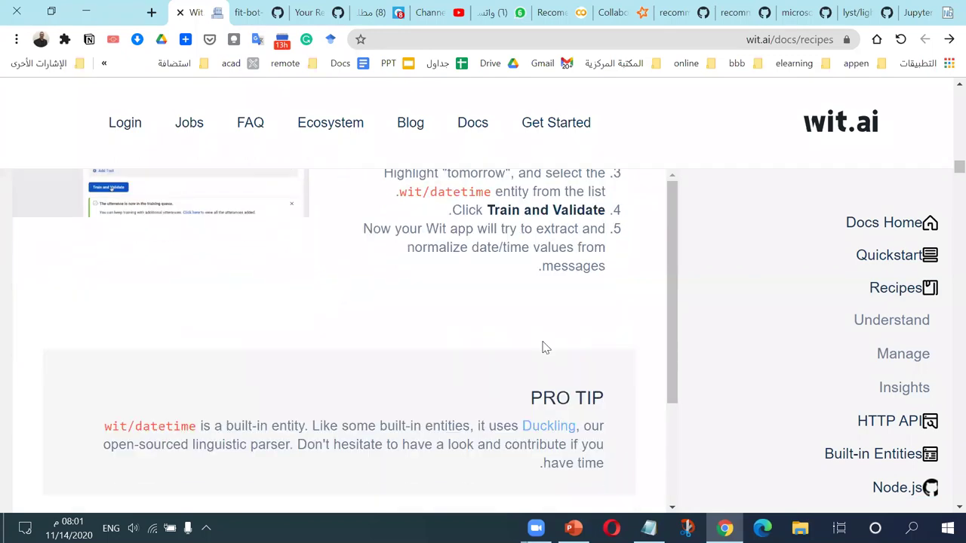
{"action": "scroll", "coordinate": [544, 345], "scroll_direction": "up", "scroll_amount": 1}
{"action": "scroll", "coordinate": [546, 347], "scroll_direction": "up", "scroll_amount": 12}
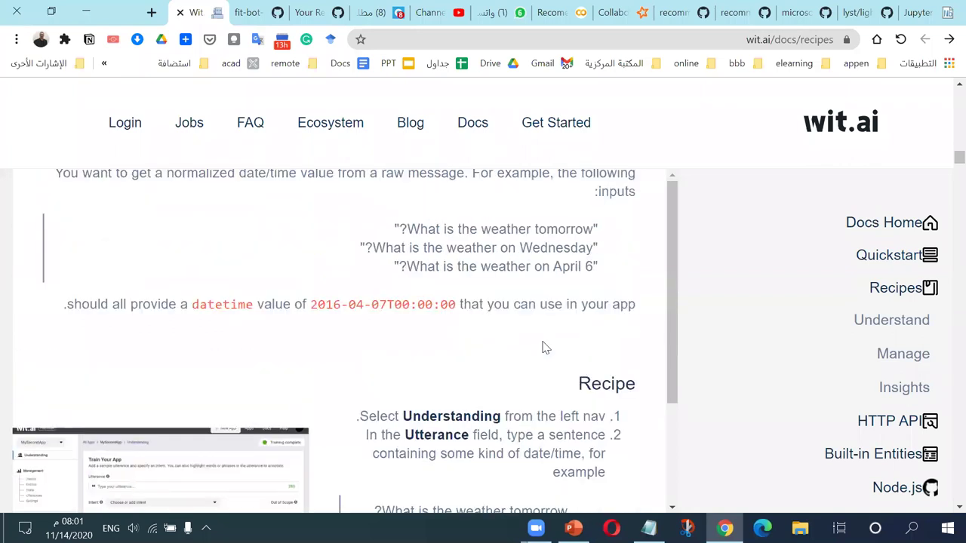
{"action": "scroll", "coordinate": [539, 342], "scroll_direction": "up", "scroll_amount": 15}
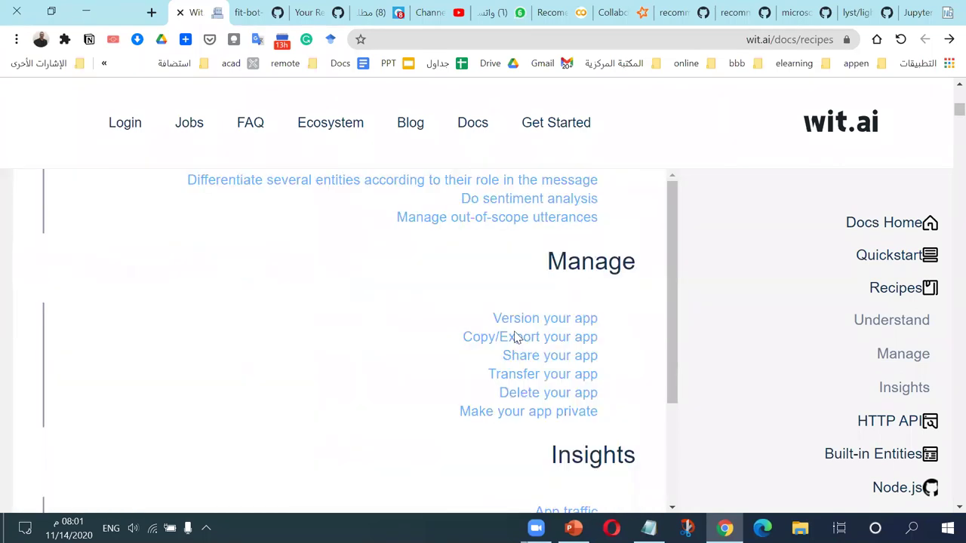
- Check the sign-in options on the login page and go back to the Wit.ai home page's login choices
{"action": "left_click", "coordinate": [126, 123]}
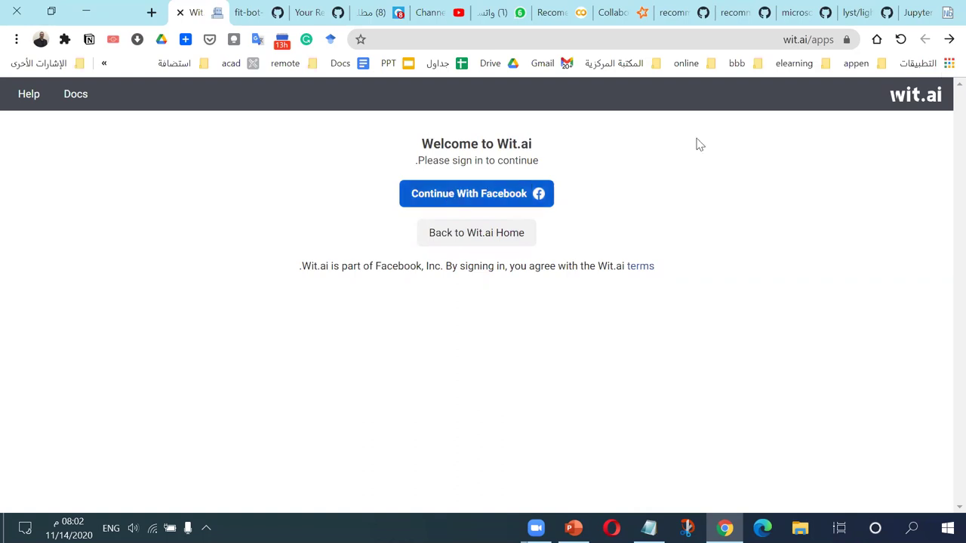
{"action": "left_click", "coordinate": [947, 39]}
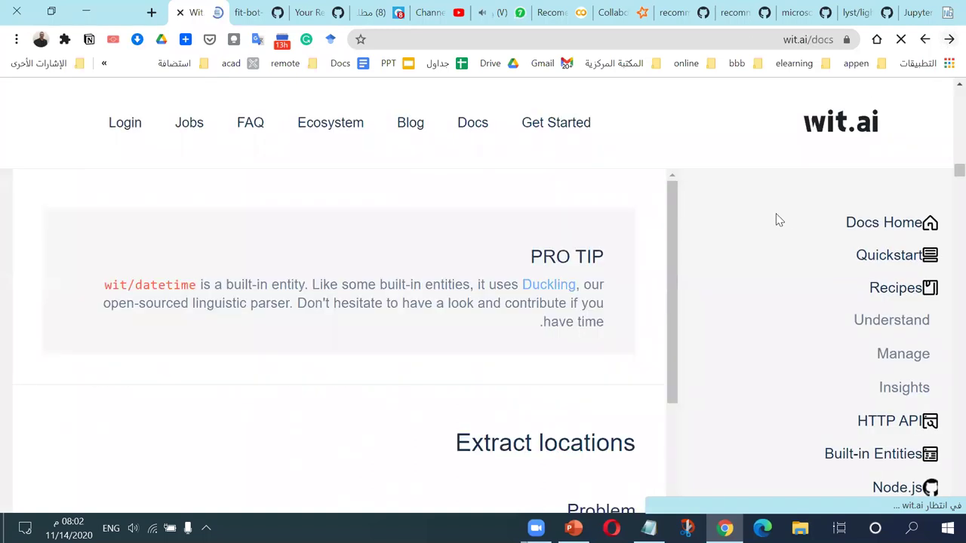
{"action": "left_click", "coordinate": [947, 40]}
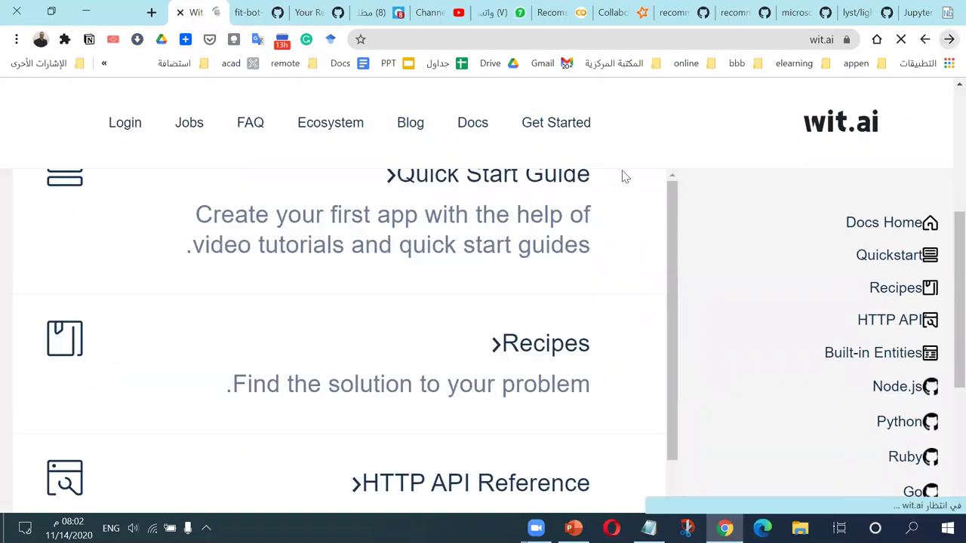
{"action": "scroll", "coordinate": [377, 279], "scroll_direction": "up", "scroll_amount": 10}
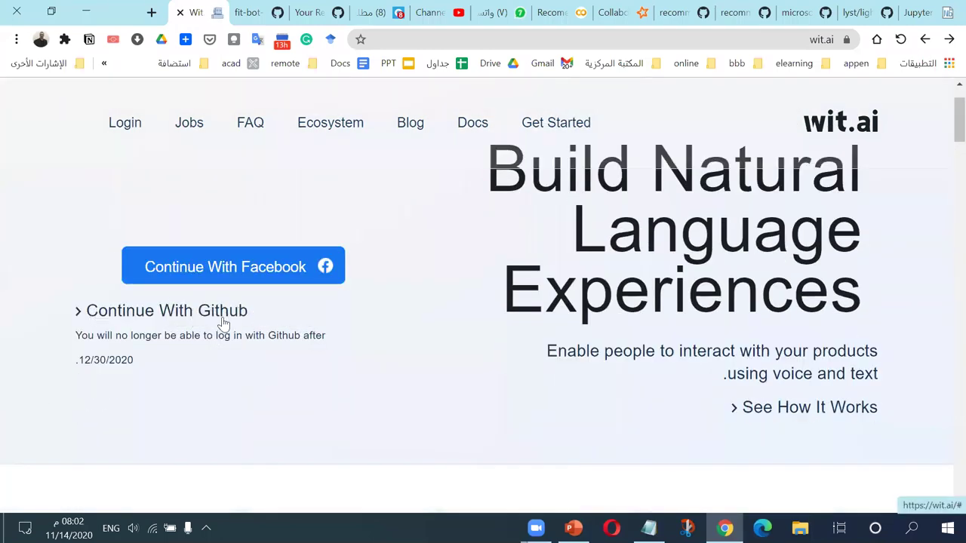
- Highlight parts of the notice about GitHub login ending after 12/30/2020, including the date
{"action": "left_click_drag", "start_coordinate": [95, 336], "coordinate": [171, 336]}
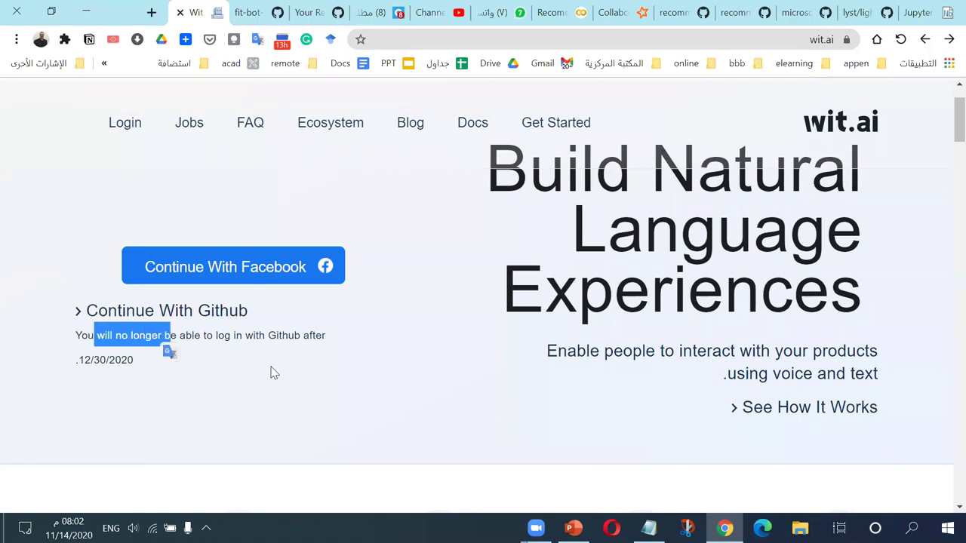
{"action": "left_click", "coordinate": [101, 361]}
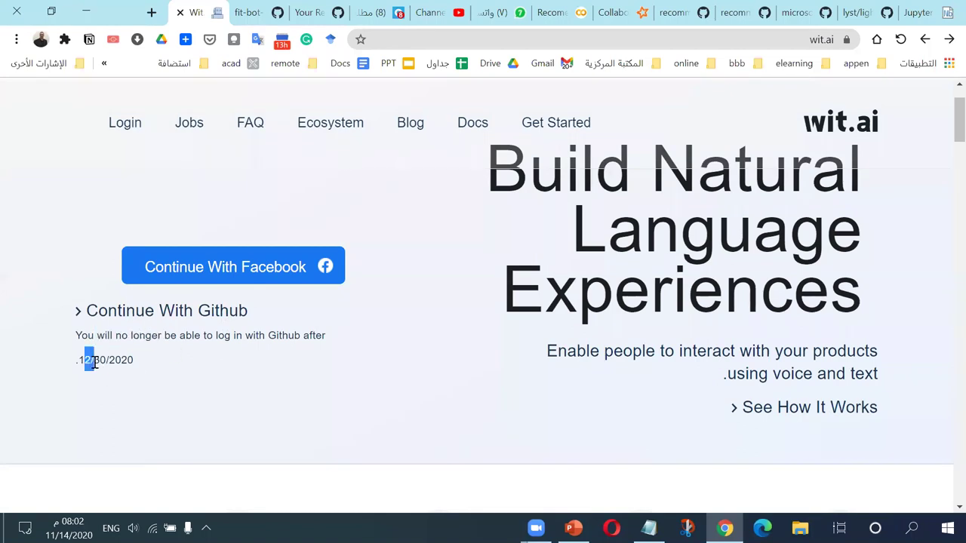
{"action": "double_click", "coordinate": [88, 360]}
{"action": "left_click", "coordinate": [111, 357]}
{"action": "left_click_drag", "start_coordinate": [221, 336], "coordinate": [338, 338]}
- Sign in to Wit.ai with GitHub and authorize wit-ai to access the account's public data
{"action": "left_click", "coordinate": [344, 338]}
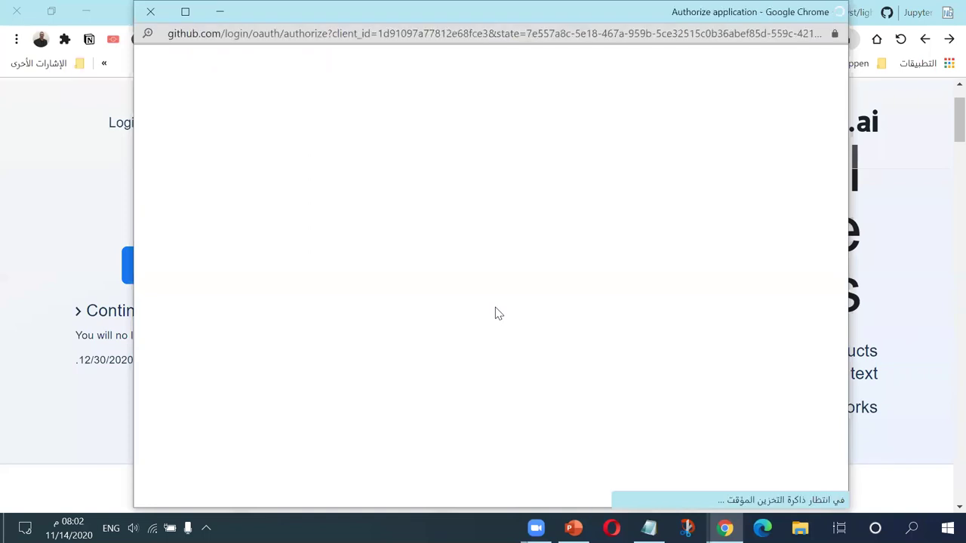
{"action": "scroll", "coordinate": [432, 313], "scroll_direction": "down", "scroll_amount": 2}
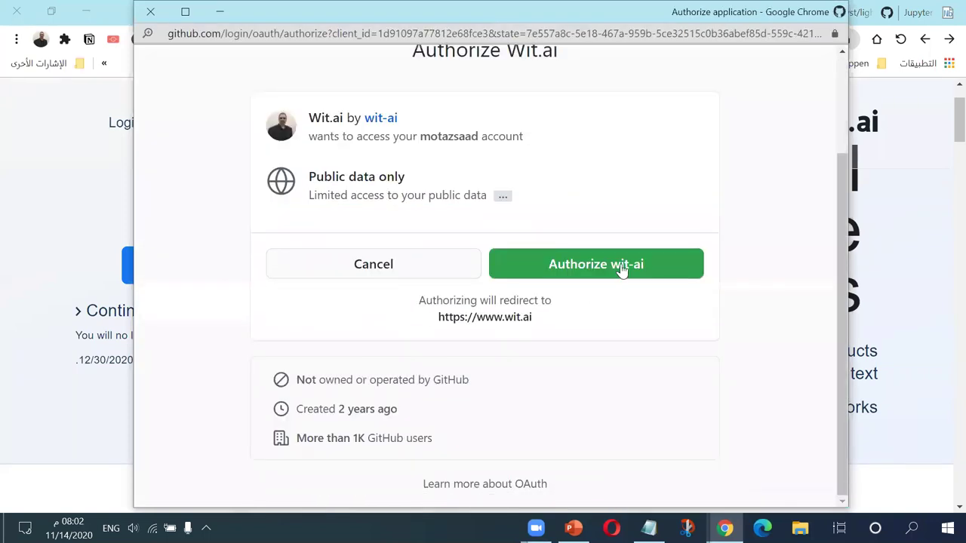
{"action": "left_click", "coordinate": [626, 270]}
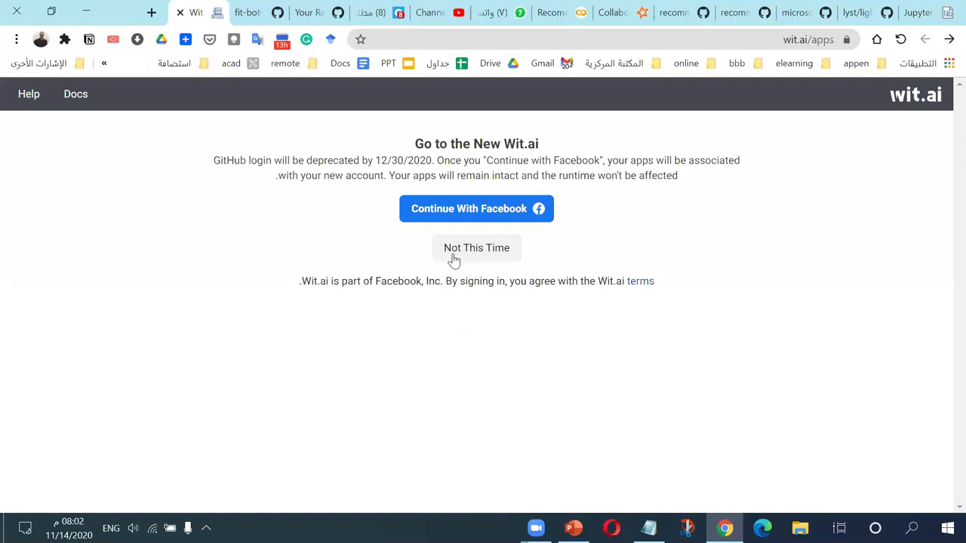
- Skip the switch to Facebook login and open MyFirstApp from the account's own apps
{"action": "left_click", "coordinate": [470, 248]}
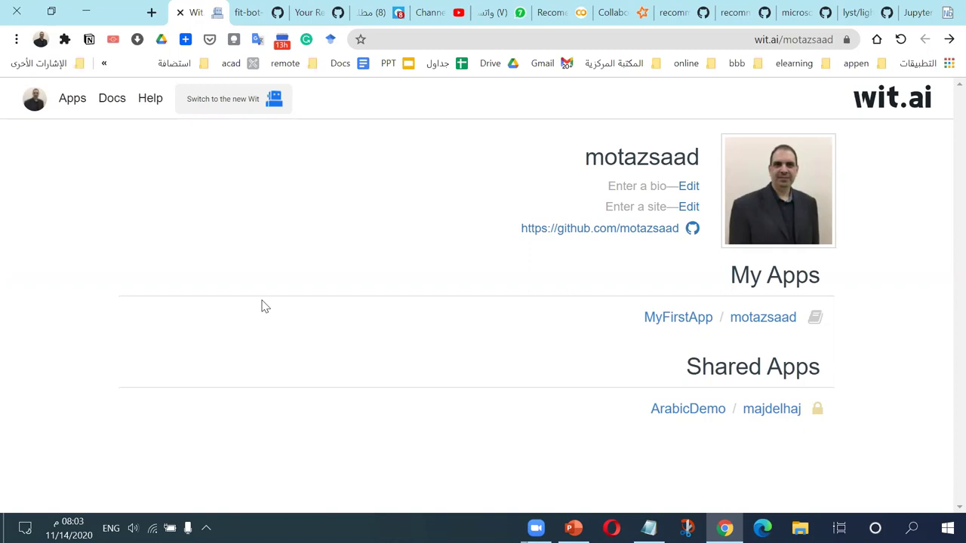
{"action": "left_click", "coordinate": [64, 98]}
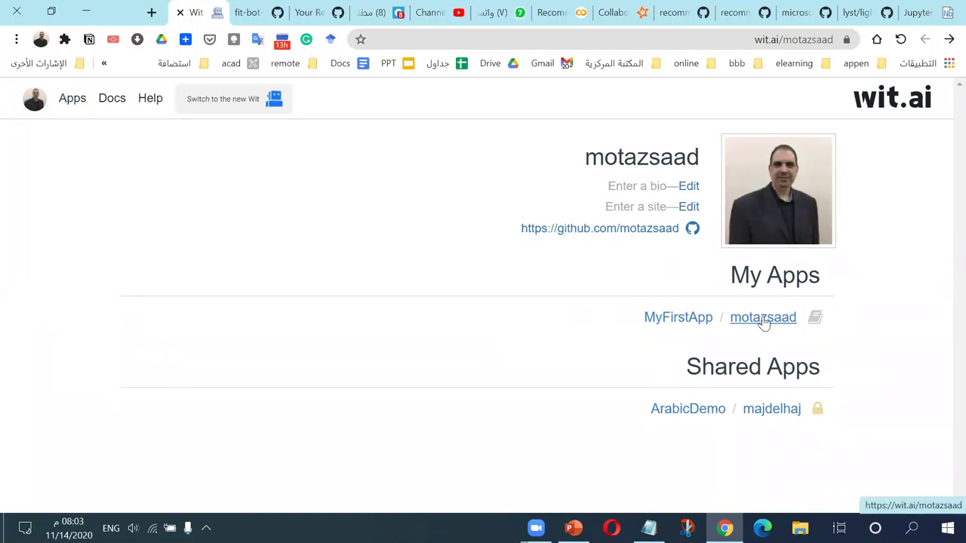
{"action": "left_click", "coordinate": [668, 319]}
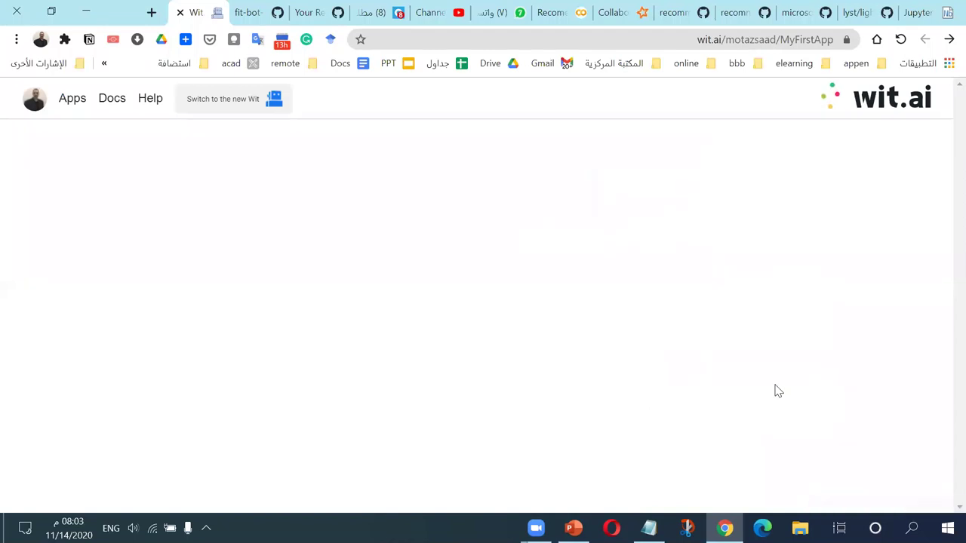
{"action": "scroll", "coordinate": [412, 278], "scroll_direction": "down", "scroll_amount": 4}
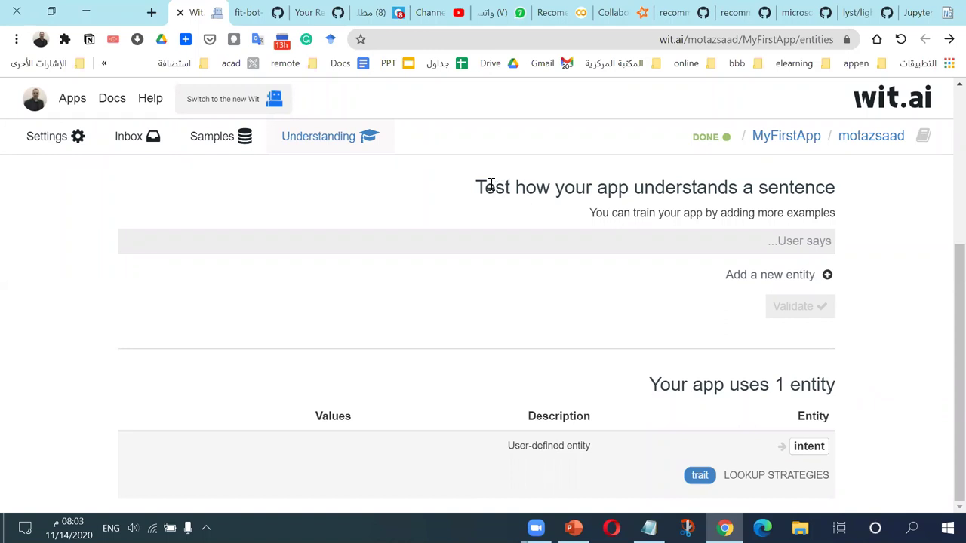
- Highlight the heading about testing how the app understands a sentence and try out the test sentence field
{"action": "left_click_drag", "start_coordinate": [475, 187], "coordinate": [841, 194]}
{"action": "left_click", "coordinate": [614, 214]}
{"action": "left_click", "coordinate": [774, 243]}
{"action": "type", "text": "a"}
- Examine the app's Samples page, including the entity filter and the switch between all samples and samples without entities
{"action": "left_click", "coordinate": [208, 136]}
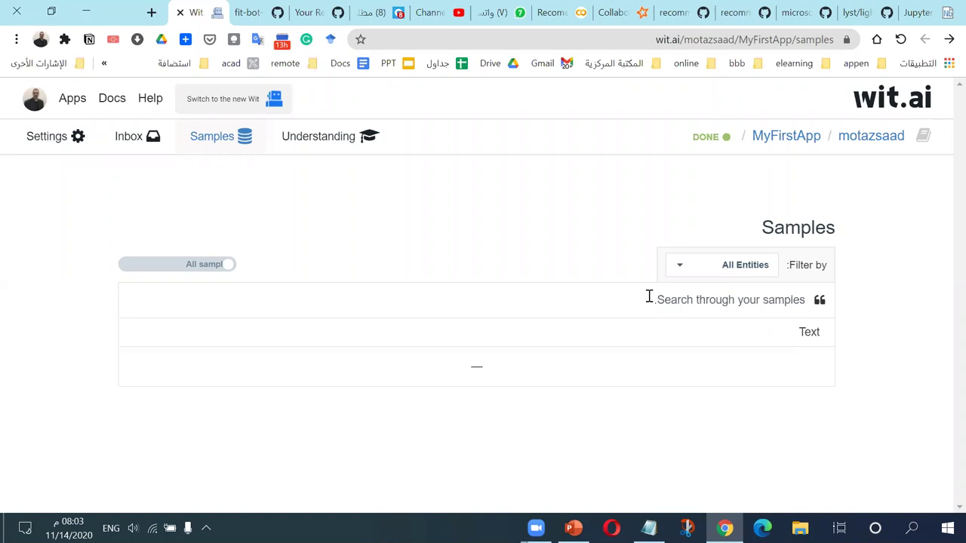
{"action": "left_click", "coordinate": [723, 272]}
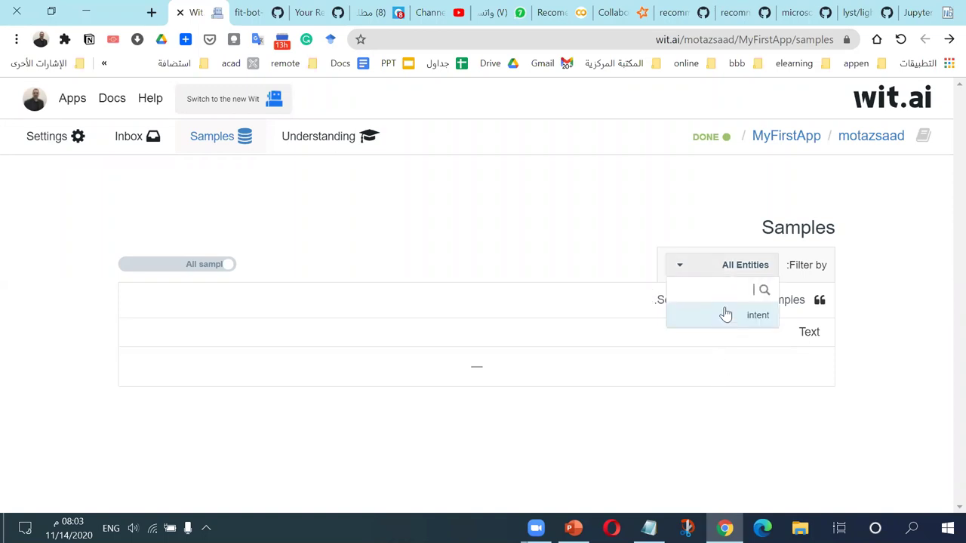
{"action": "left_click", "coordinate": [654, 247]}
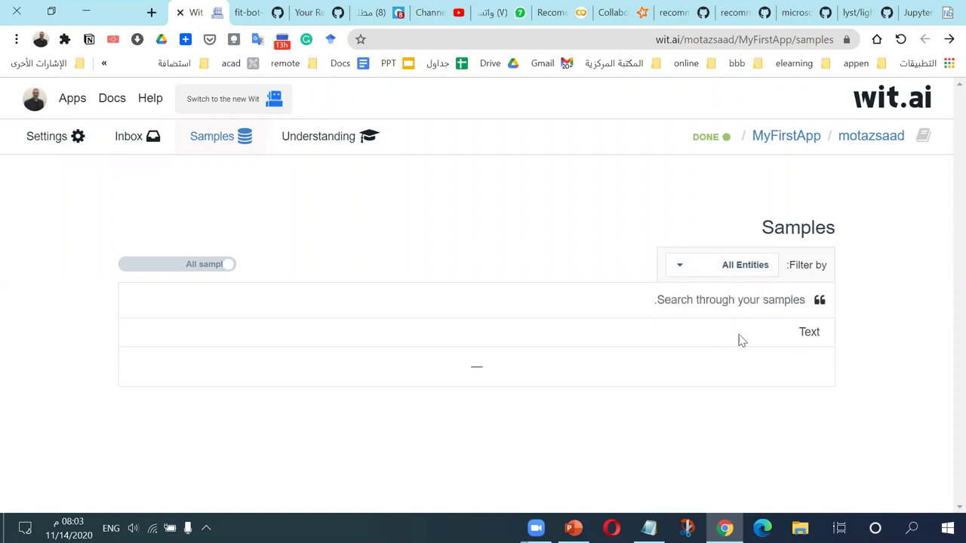
{"action": "left_click", "coordinate": [224, 267]}
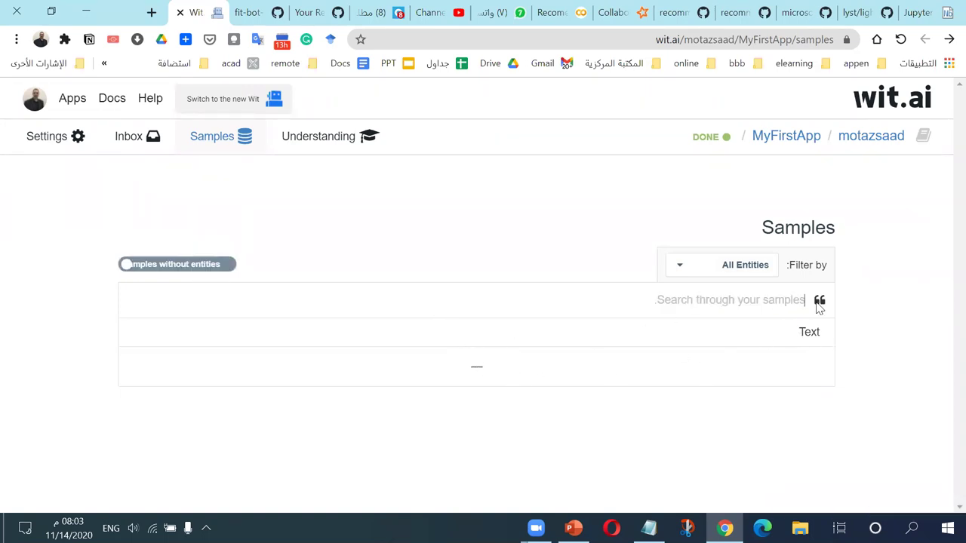
{"action": "double_click", "coordinate": [813, 332]}
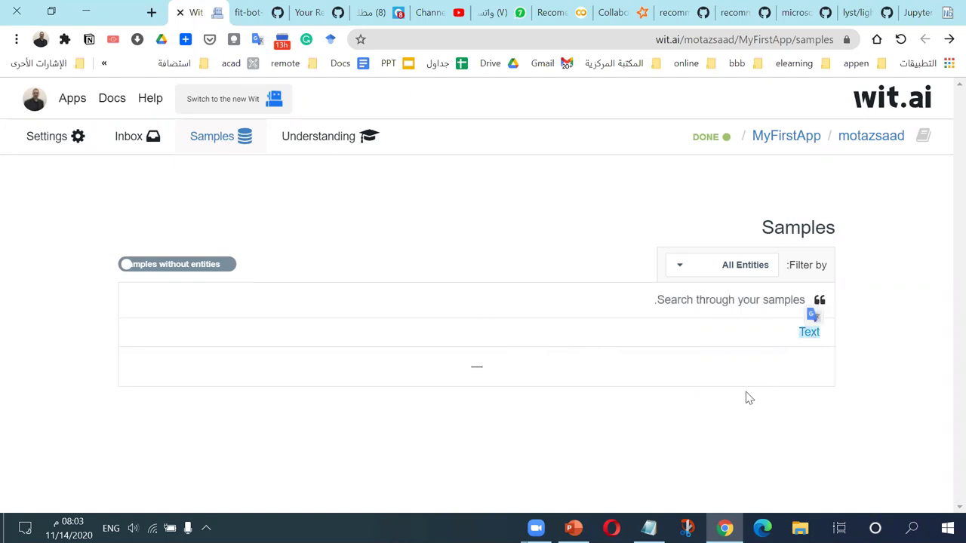
{"action": "left_click", "coordinate": [169, 272]}
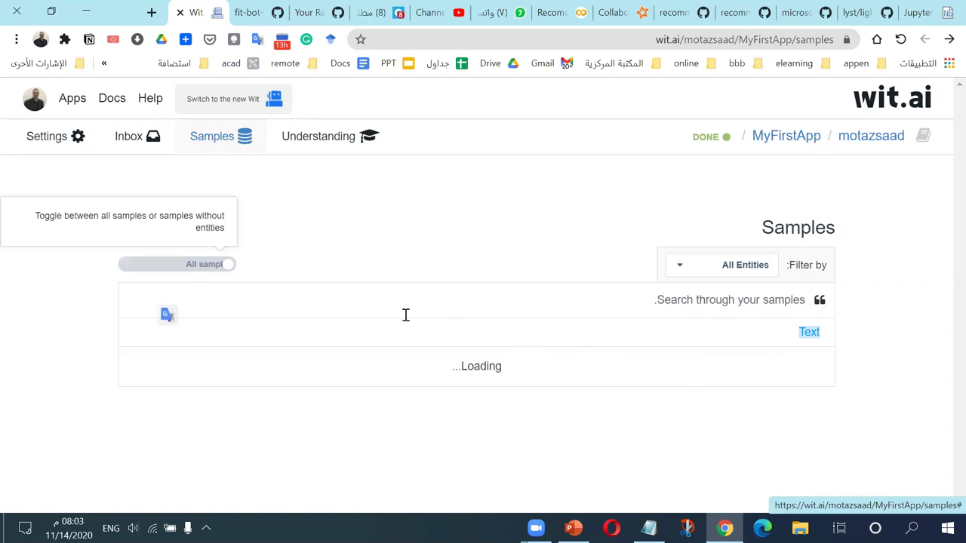
{"action": "left_click", "coordinate": [758, 271]}
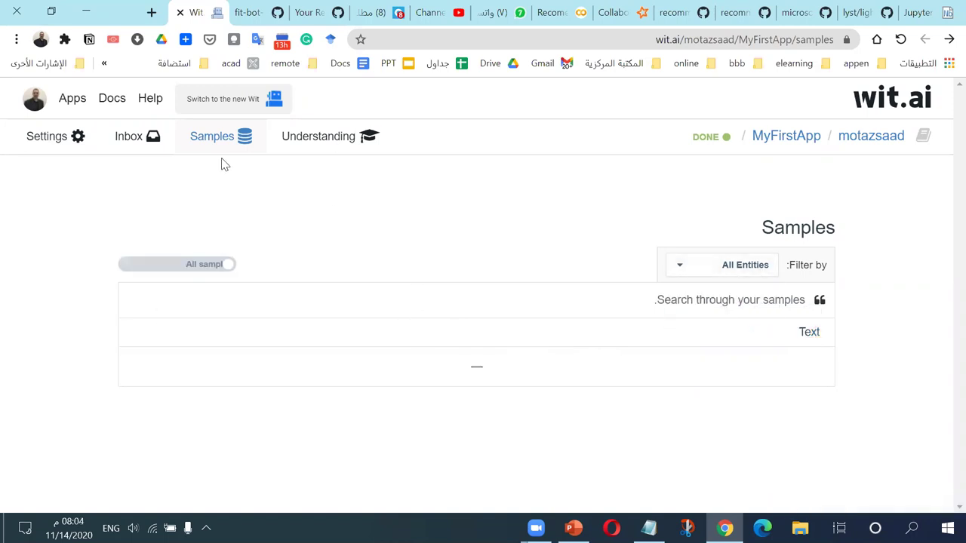
- Review the app's Understanding page and examine the intent entity's lookup strategies, trait values and expressions
{"action": "left_click", "coordinate": [310, 141]}
{"action": "scroll", "coordinate": [548, 314], "scroll_direction": "down", "scroll_amount": 3}
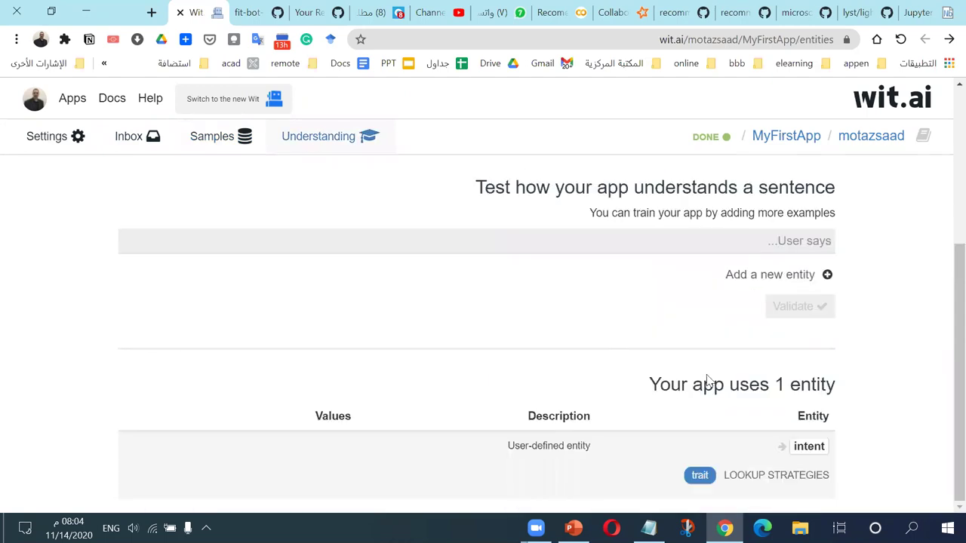
{"action": "left_click", "coordinate": [483, 234]}
{"action": "left_click", "coordinate": [608, 460]}
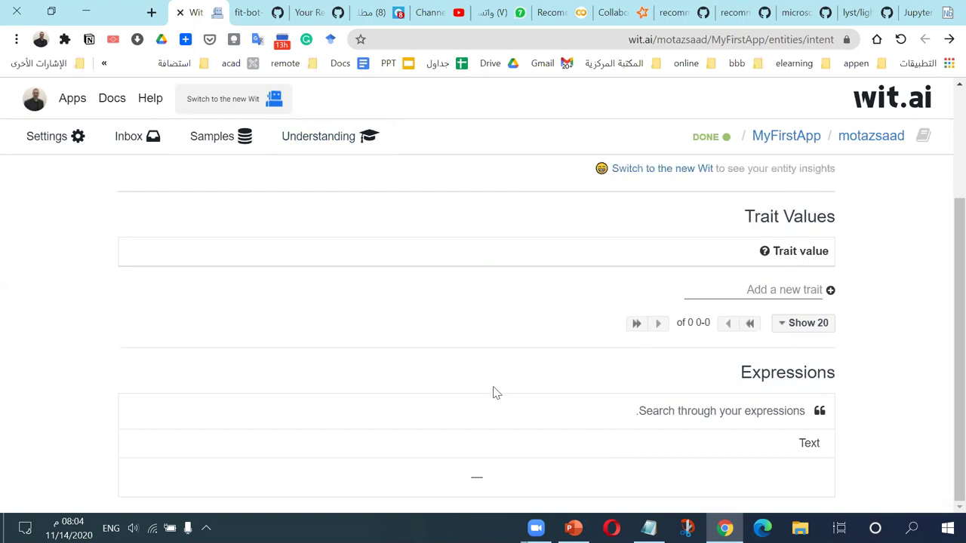
{"action": "scroll", "coordinate": [495, 392], "scroll_direction": "up", "scroll_amount": 2}
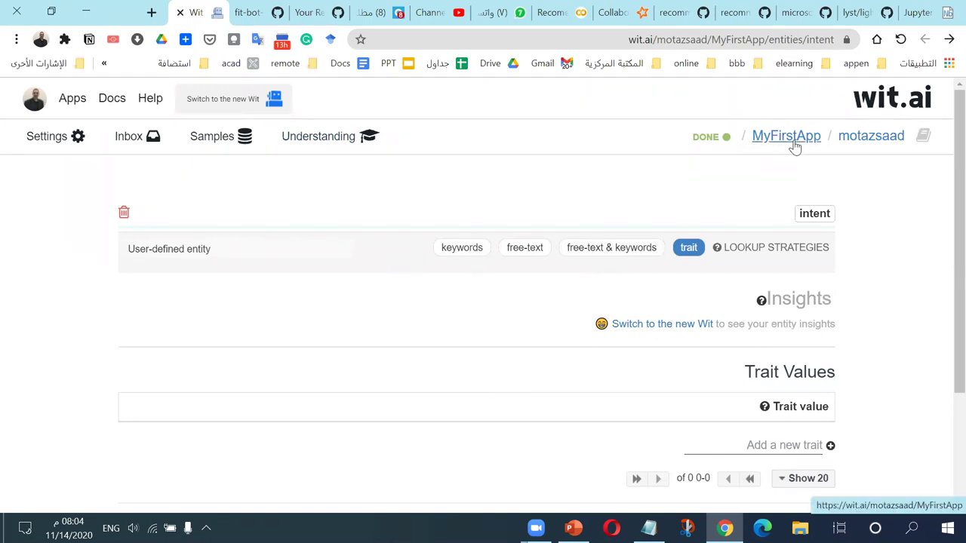
- Go back to the Understanding page and enter "ما هو الطقس اليوم" as the test sentence
{"action": "left_click", "coordinate": [333, 142]}
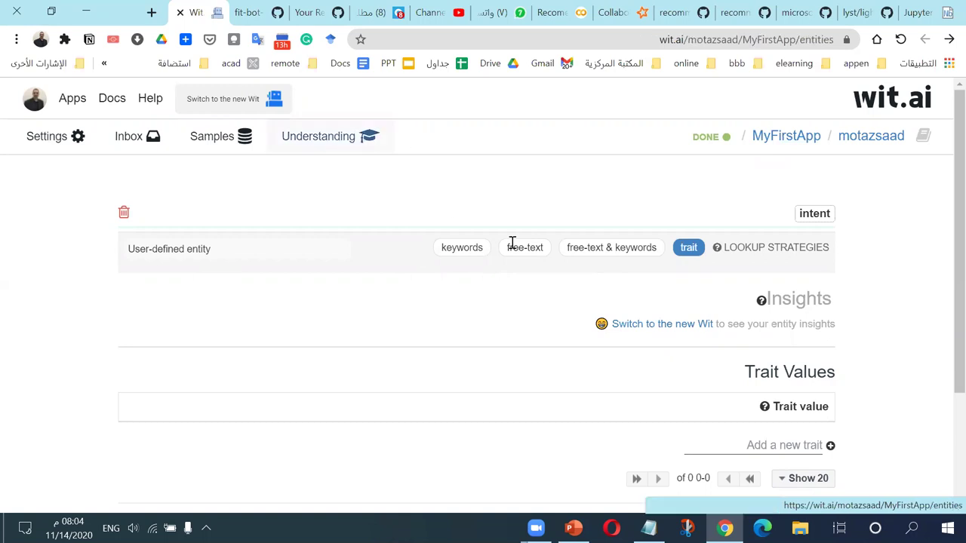
{"action": "scroll", "coordinate": [694, 327], "scroll_direction": "down", "scroll_amount": 3}
{"action": "left_click", "coordinate": [787, 244]}
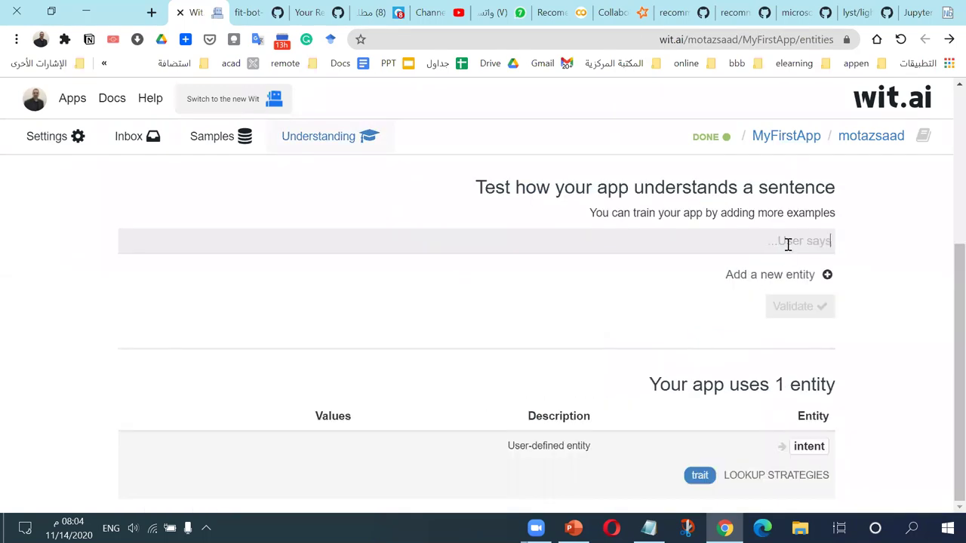
{"action": "type", "text": "ب"}
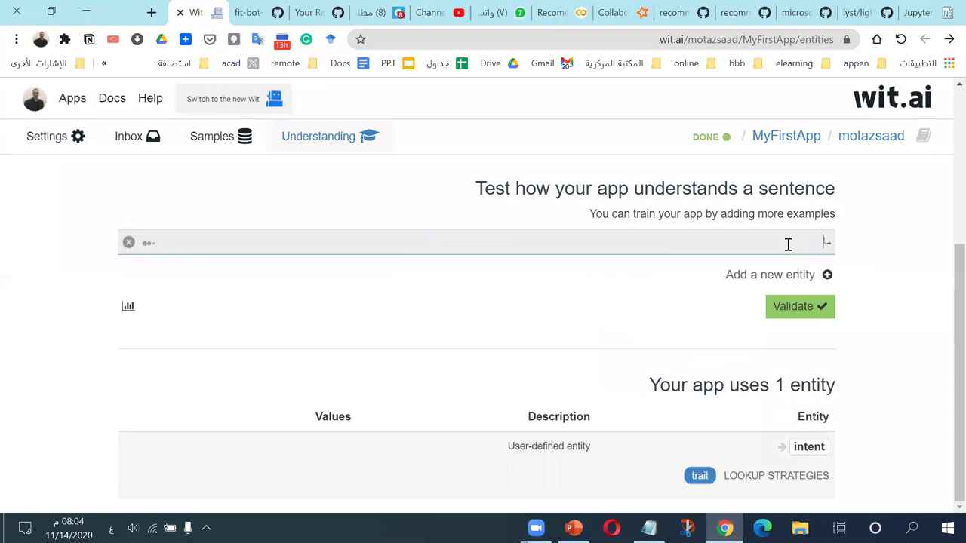
{"action": "type", "text": "ا هو الطقس اليونم"}
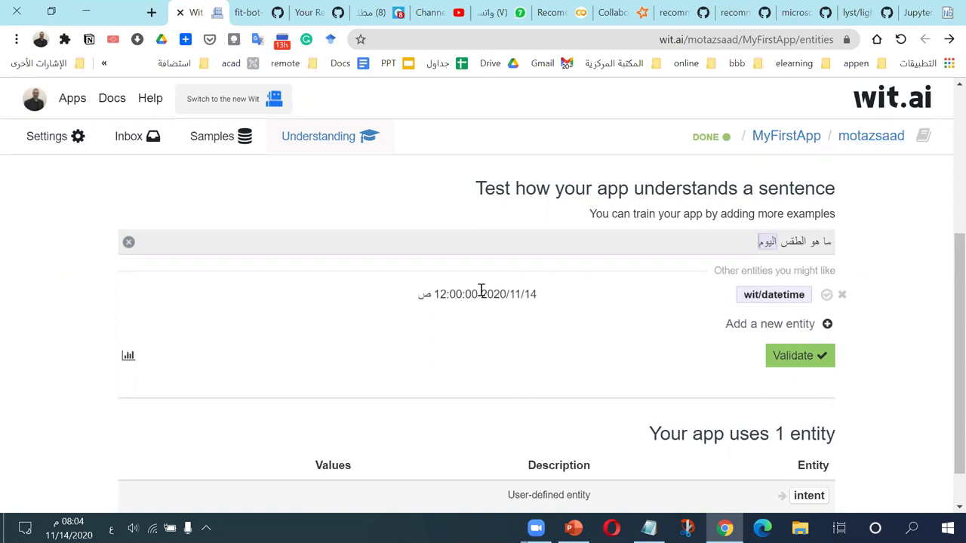
- Select the word "الطقس" in the test sentence and enter "weather" as the name of a new entity for it
{"action": "left_click", "coordinate": [806, 323]}
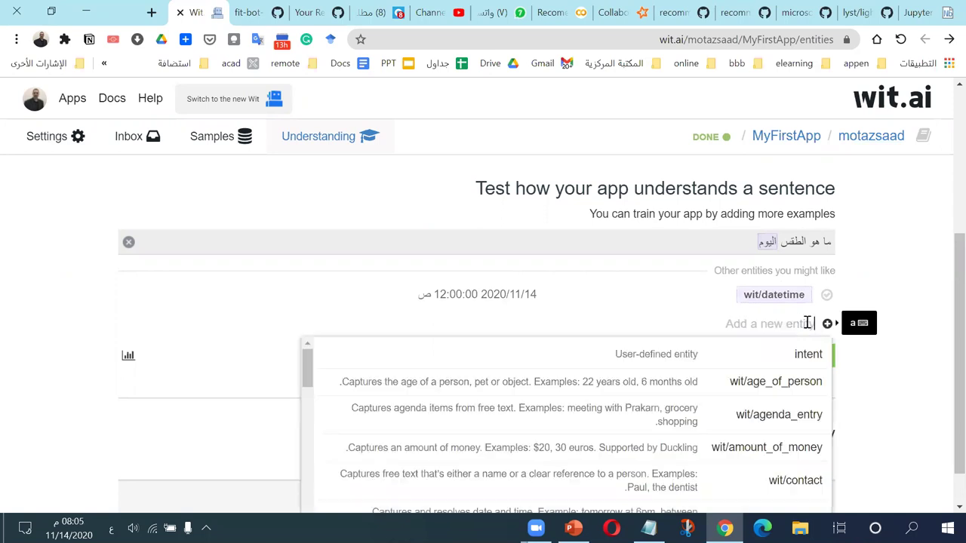
{"action": "double_click", "coordinate": [792, 241]}
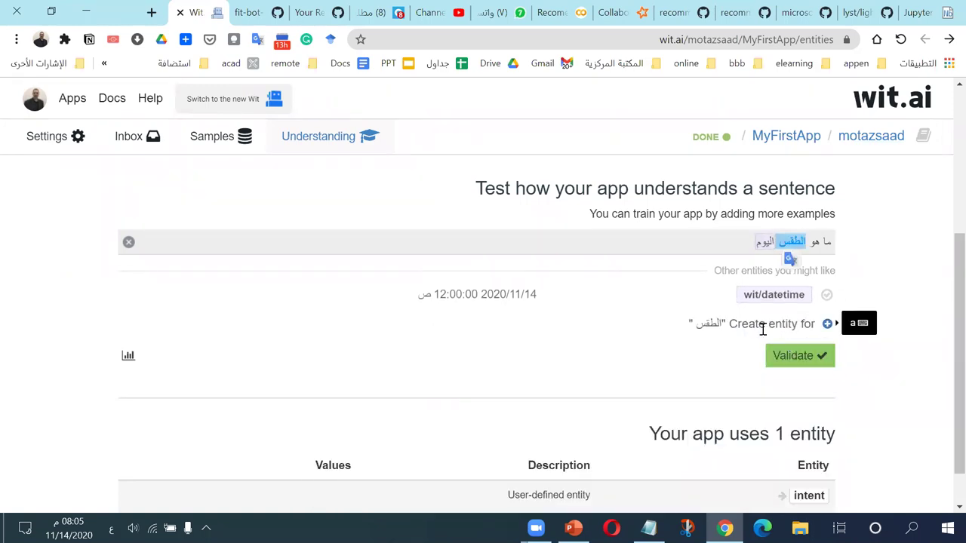
{"action": "left_click", "coordinate": [769, 325]}
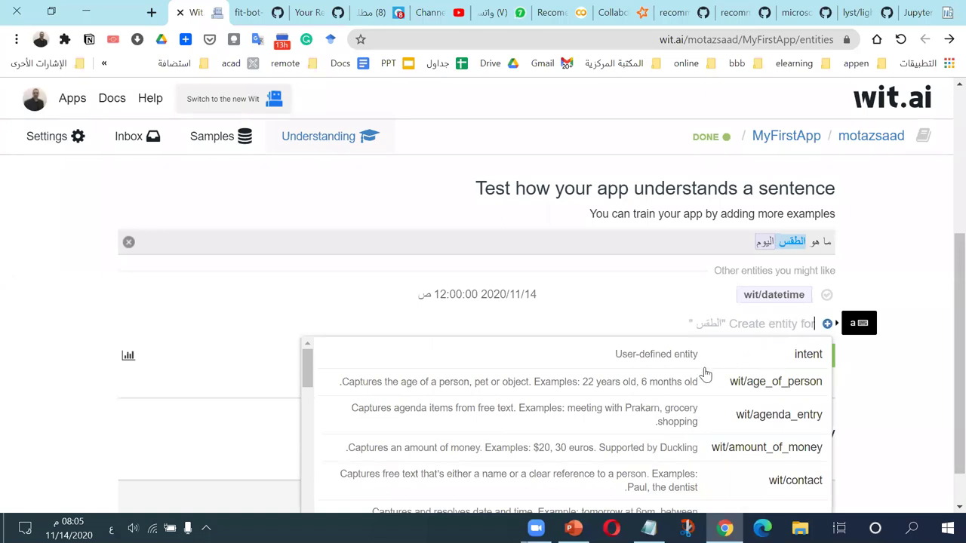
{"action": "type", "text": "مسد"}
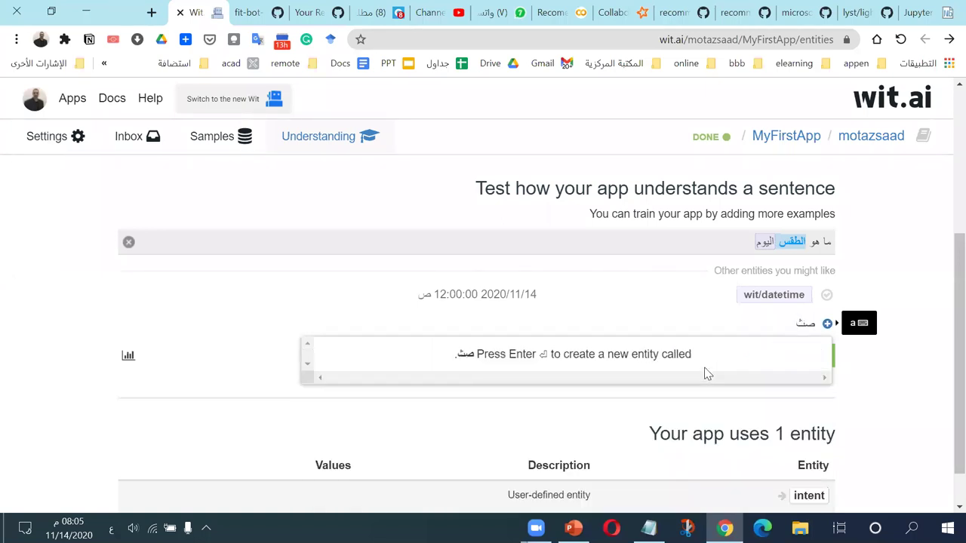
{"action": "key", "text": "BackSpace"}
{"action": "key", "text": "BackSpace"}
{"action": "key", "text": "BackSpace"}
{"action": "type", "text": "weather"}
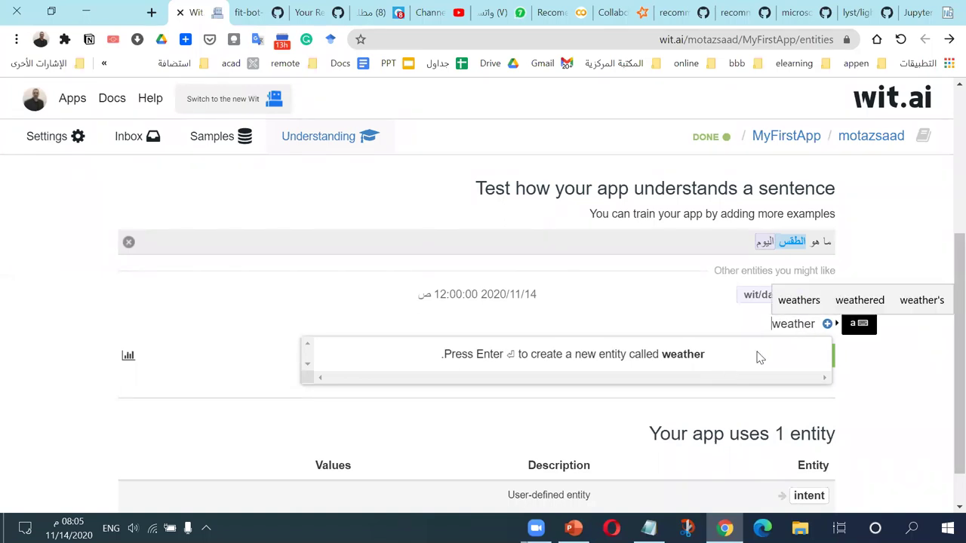
- Try "wheather" as the spelling of the new entity's name
{"action": "key", "text": "BackSpace"}
{"action": "key", "text": "BackSpace"}
{"action": "key", "text": "BackSpace"}
{"action": "key", "text": "BackSpace"}
{"action": "key", "text": "BackSpace"}
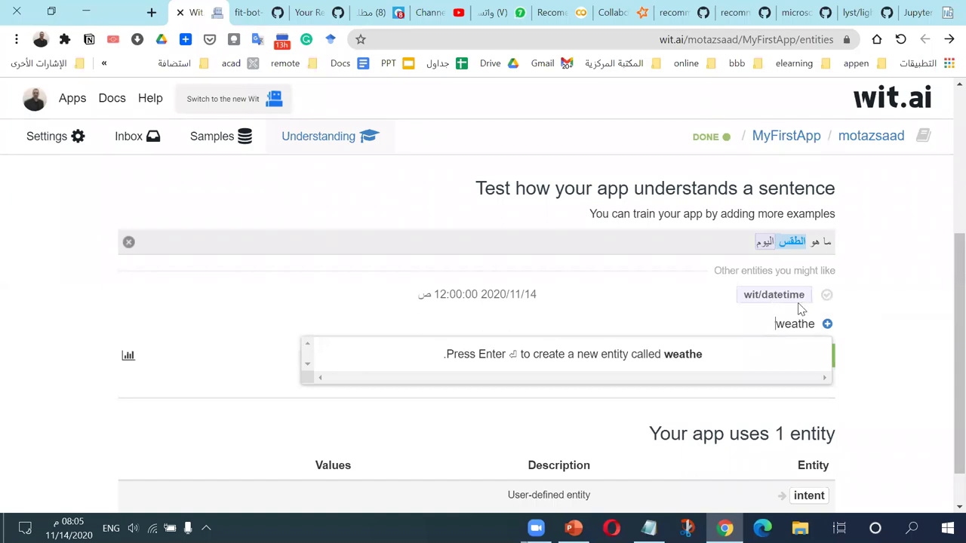
{"action": "key", "text": "BackSpace"}
{"action": "type", "text": "h"}
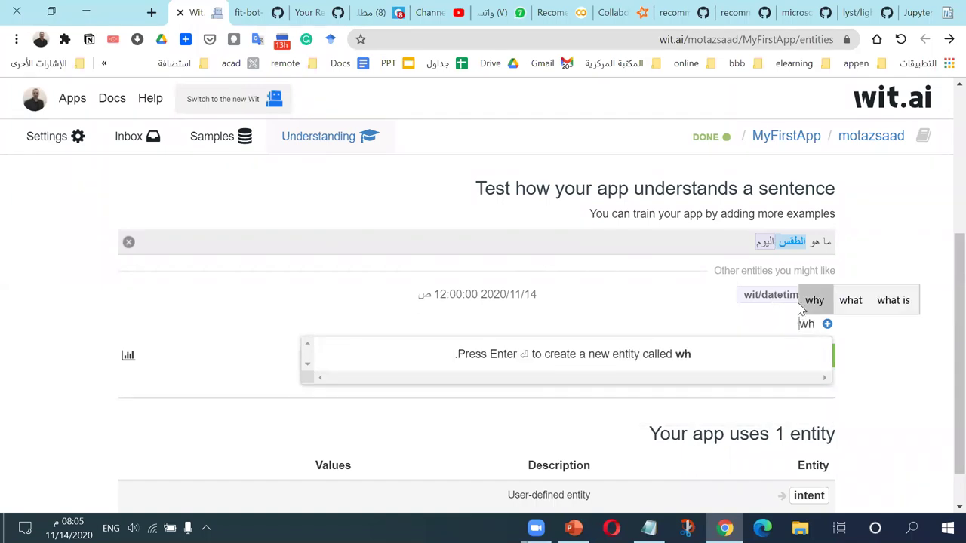
{"action": "type", "text": "eather"}
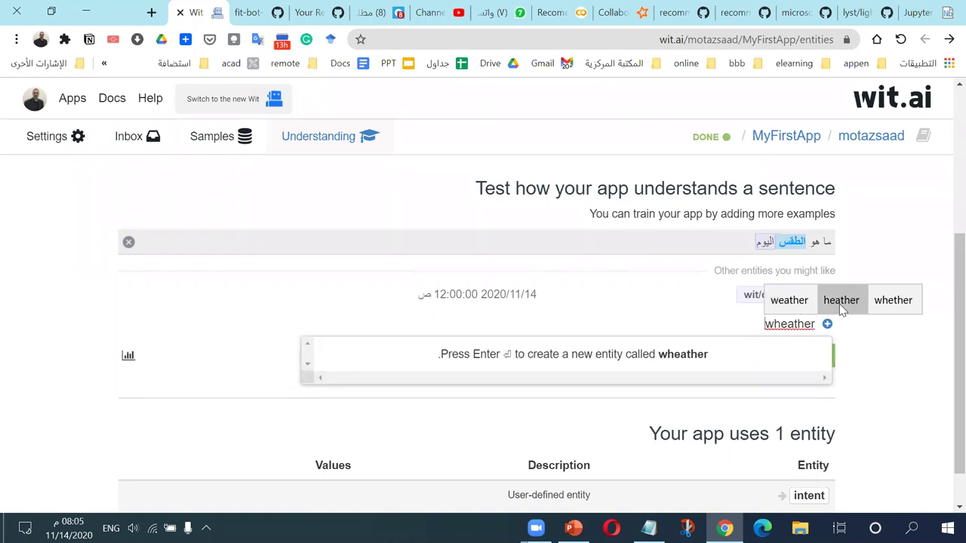
- Correct the entity name to "weather" and try to create the entity for "الطقس"
{"action": "key", "text": "BackSpace"}
{"action": "key", "text": "BackSpace"}
{"action": "key", "text": "BackSpace"}
{"action": "key", "text": "BackSpace"}
{"action": "key", "text": "BackSpace"}
{"action": "key", "text": "BackSpace"}
{"action": "key", "text": "BackSpace"}
{"action": "type", "text": "eather"}
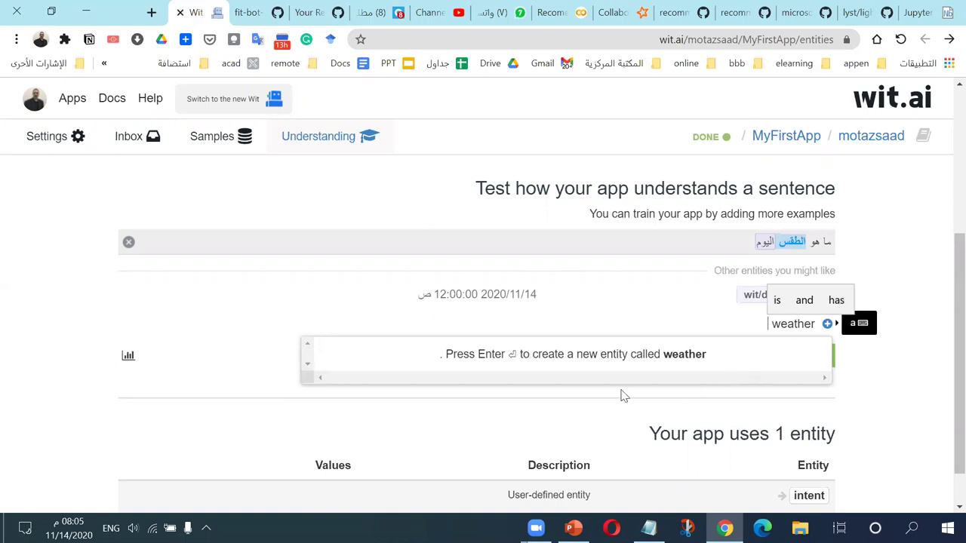
{"action": "key", "text": "Return"}
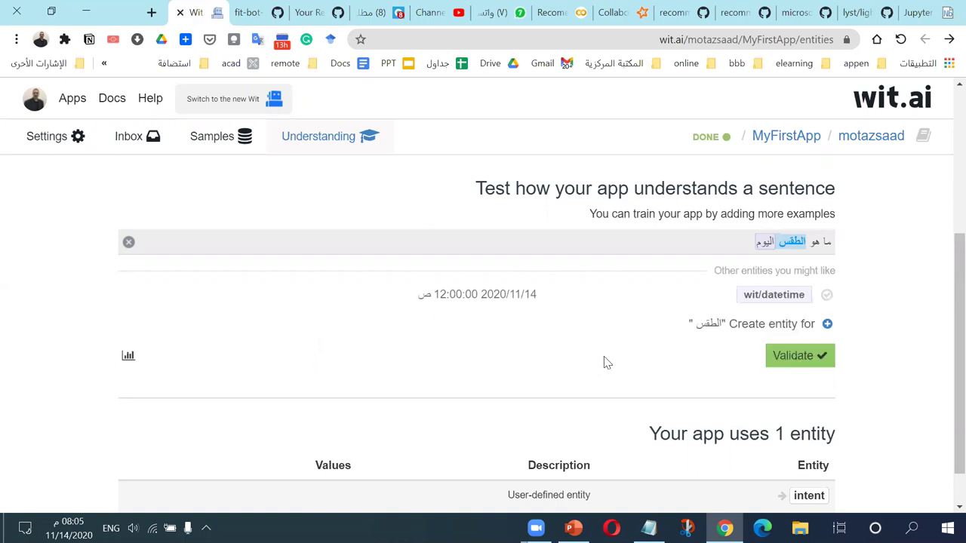
- Enter the entity name "weather" for "الطقس" once more and clear it again
{"action": "left_click", "coordinate": [773, 326]}
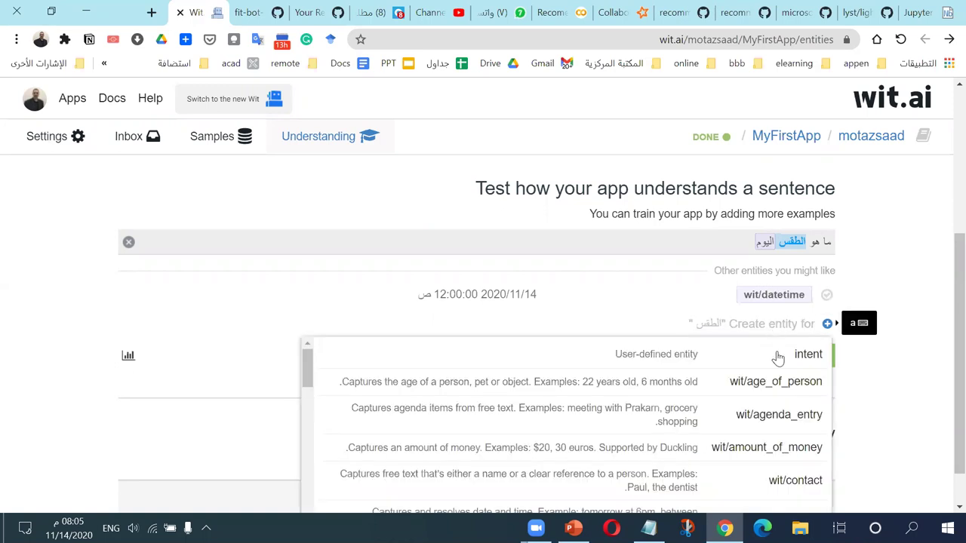
{"action": "type", "text": "w"}
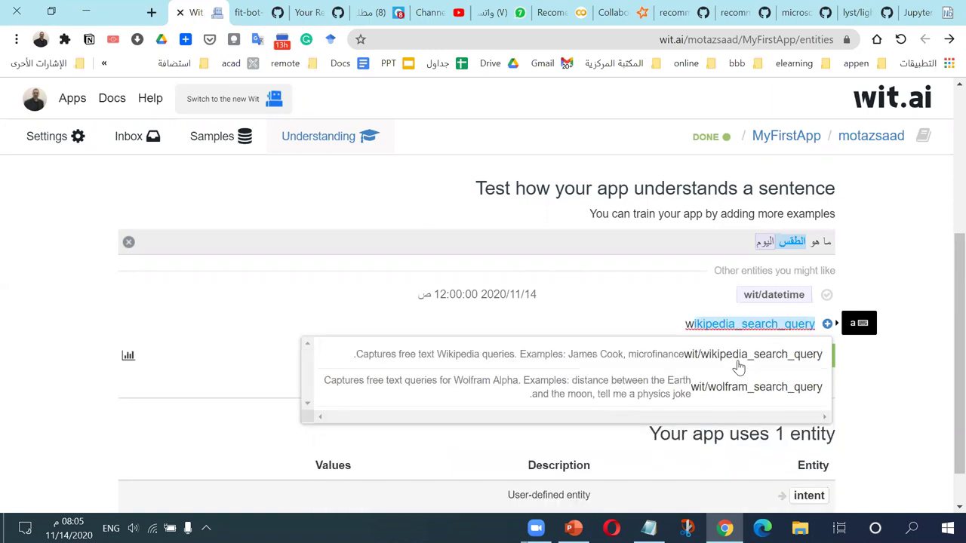
{"action": "type", "text": "ea"}
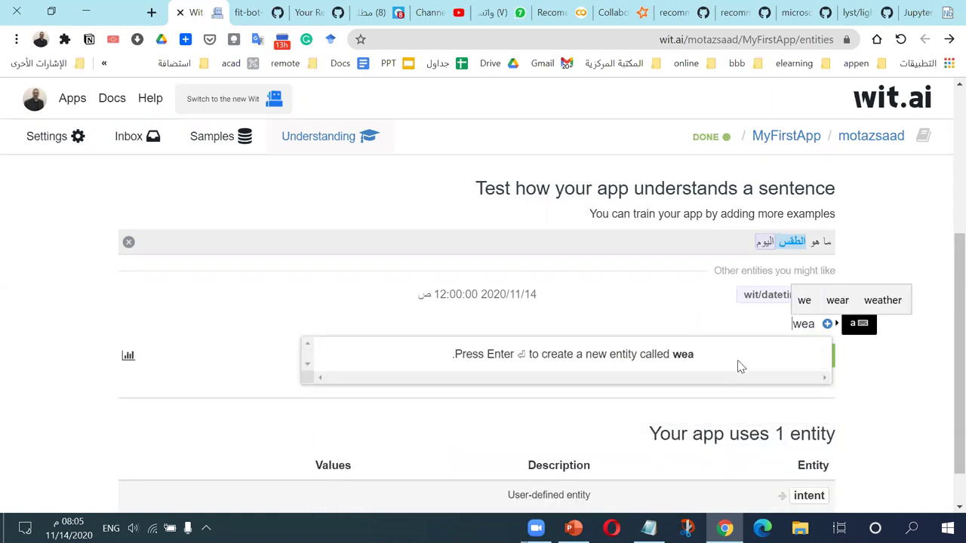
{"action": "type", "text": "ther"}
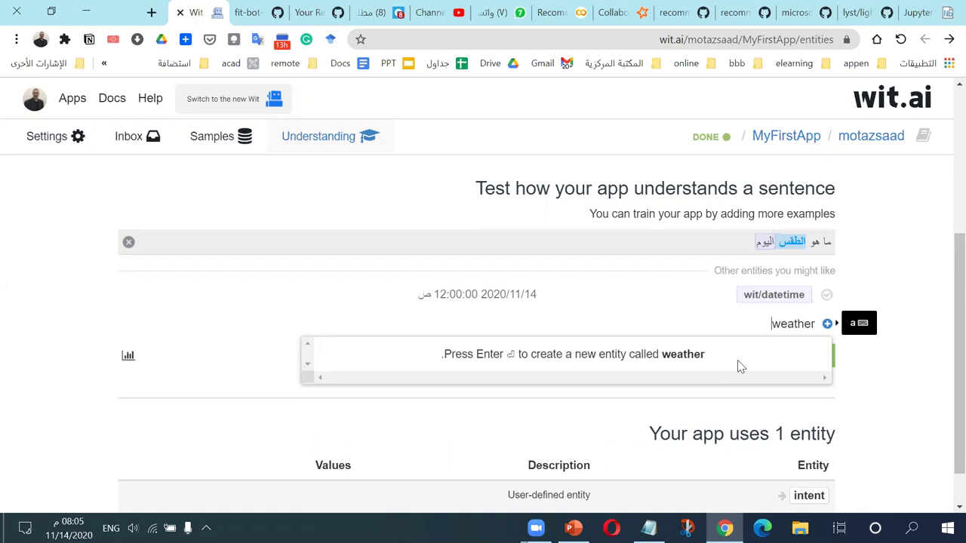
{"action": "key", "text": "BackSpace"}
{"action": "key", "text": "BackSpace"}
{"action": "key", "text": "BackSpace"}
{"action": "key", "text": "BackSpace"}
{"action": "key", "text": "BackSpace"}
{"action": "key", "text": "BackSpace"}
{"action": "key", "text": "BackSpace"}
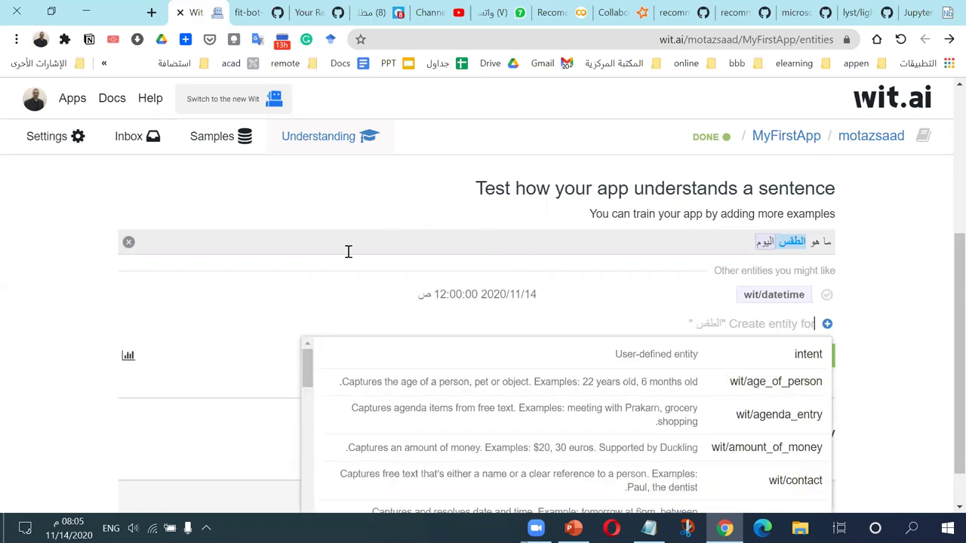
- Clear the Arabic weather sentence from the test sentence field
{"action": "left_click", "coordinate": [725, 250]}
{"action": "left_click", "coordinate": [726, 250]}
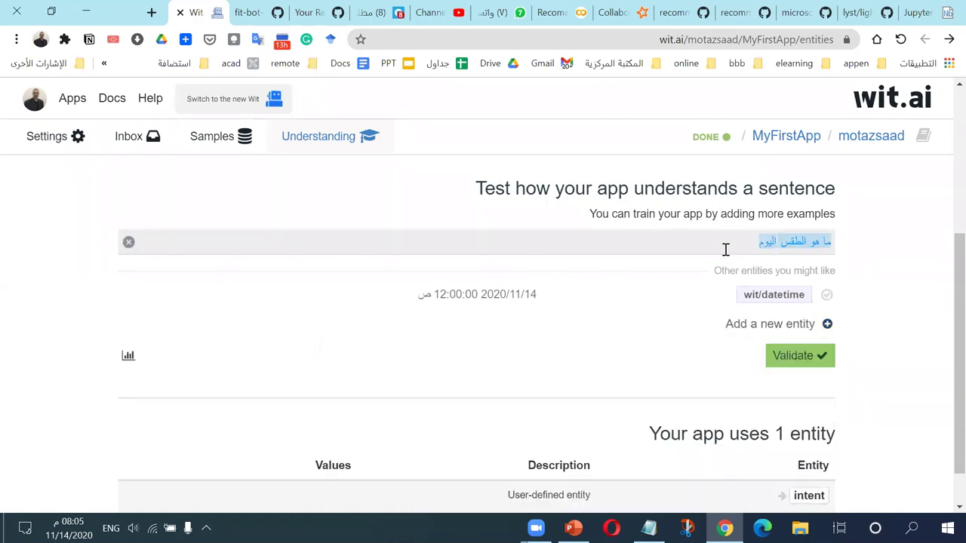
{"action": "key", "text": "Home"}
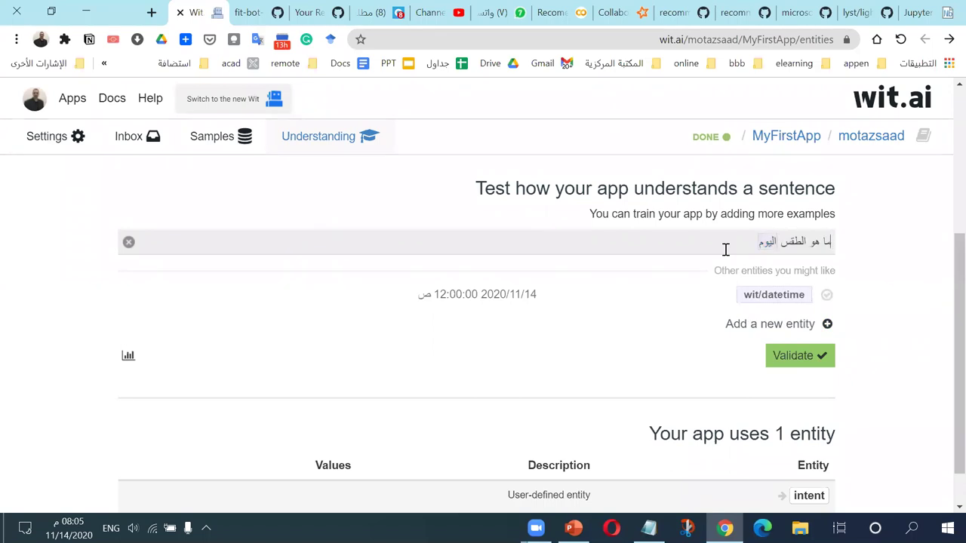
{"action": "key", "text": "Delete"}
{"action": "key", "text": "Delete"}
{"action": "key", "text": "Delete"}
{"action": "key", "text": "Delete"}
{"action": "key", "text": "Delete"}
{"action": "key", "text": "Delete"}
{"action": "key", "text": "Delete"}
{"action": "key", "text": "Delete"}
{"action": "key", "text": "Delete"}
{"action": "key", "text": "Delete"}
{"action": "key", "text": "Delete"}
{"action": "key", "text": "Delete"}
{"action": "key", "text": "Delete"}
{"action": "key", "text": "Delete"}
{"action": "key", "text": "Delete"}
{"action": "key", "text": "Delete"}
{"action": "key", "text": "Delete"}
{"action": "key", "text": "alt+shift"}
{"action": "type", "text": "ص"}
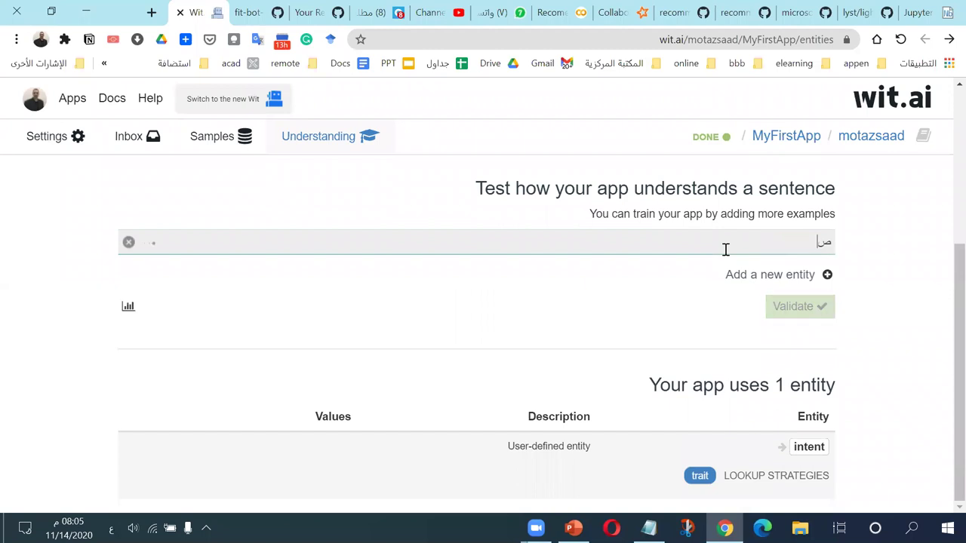
{"action": "key", "text": "BackSpace"}
- Enter "what is the weather today?" as the test sentence
{"action": "key", "text": "alt+shift"}
{"action": "type", "text": "what is the weathe"}
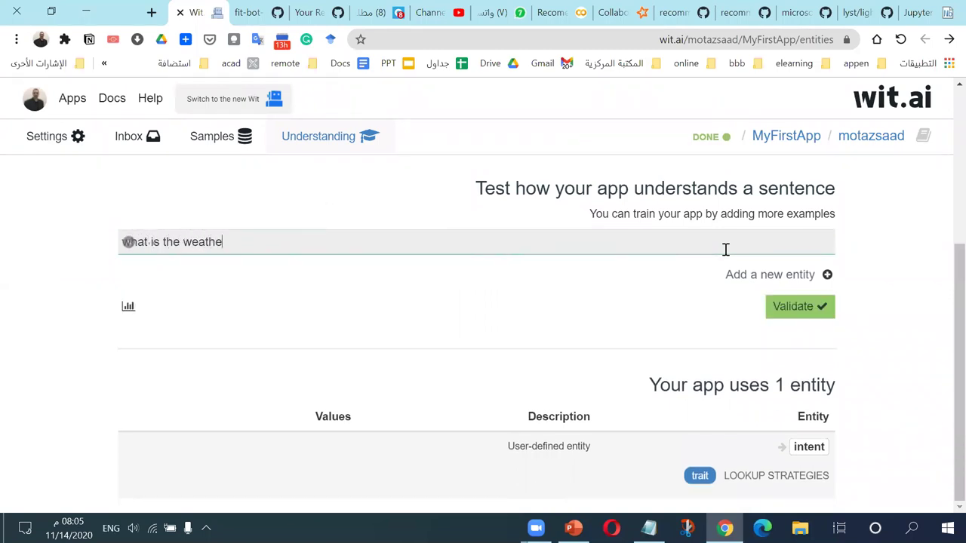
{"action": "type", "text": "r today"}
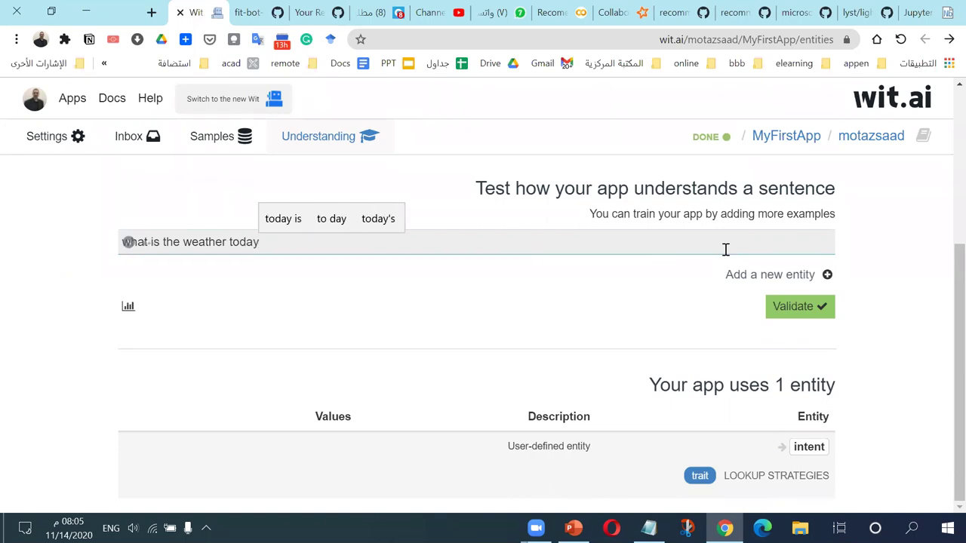
{"action": "left_click", "coordinate": [397, 314]}
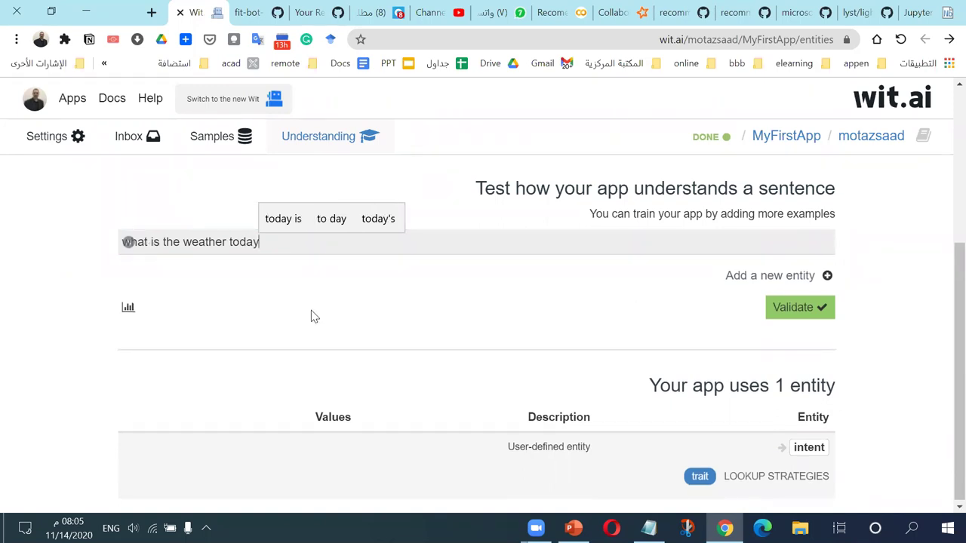
{"action": "type", "text": "?"}
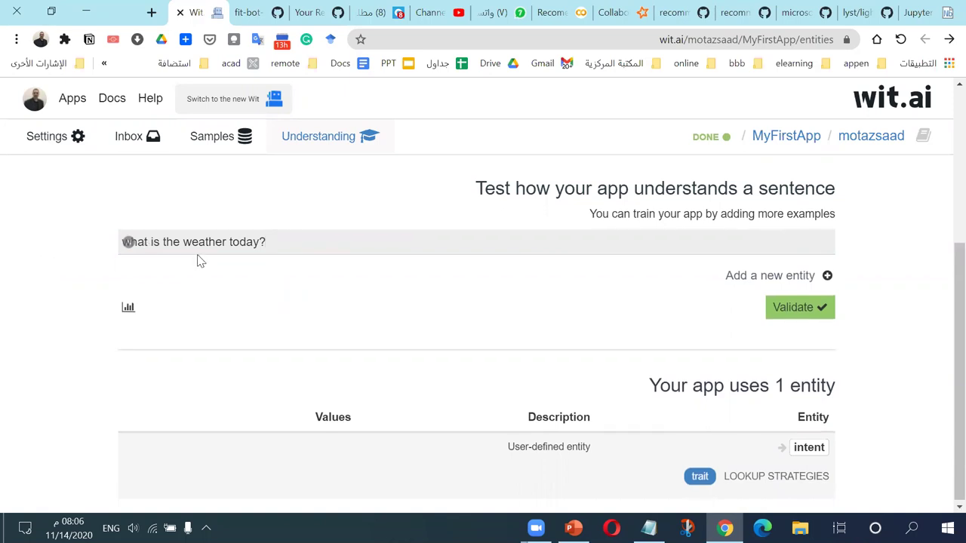
- Assign the built-in wit/datetime entity to the word "today" in the weather question
{"action": "double_click", "coordinate": [234, 242]}
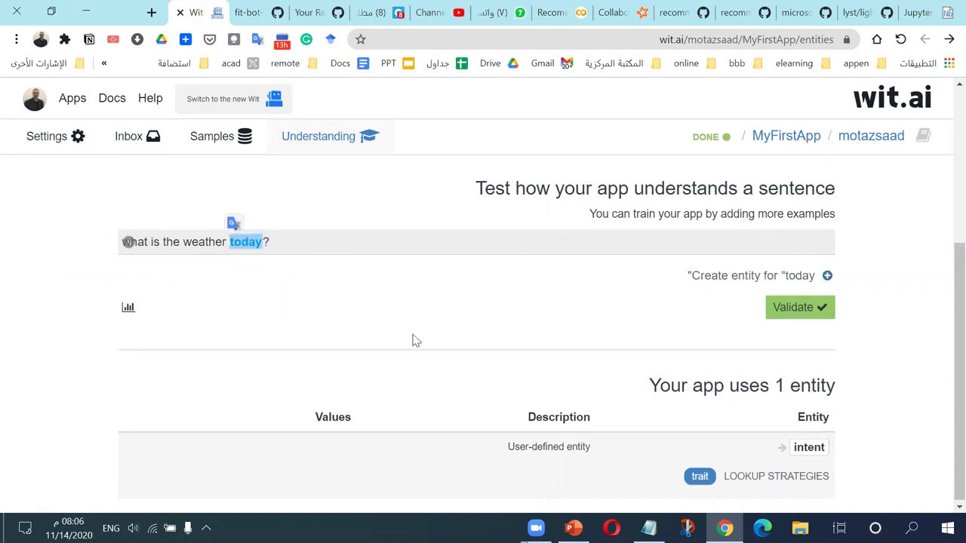
{"action": "left_click", "coordinate": [807, 274]}
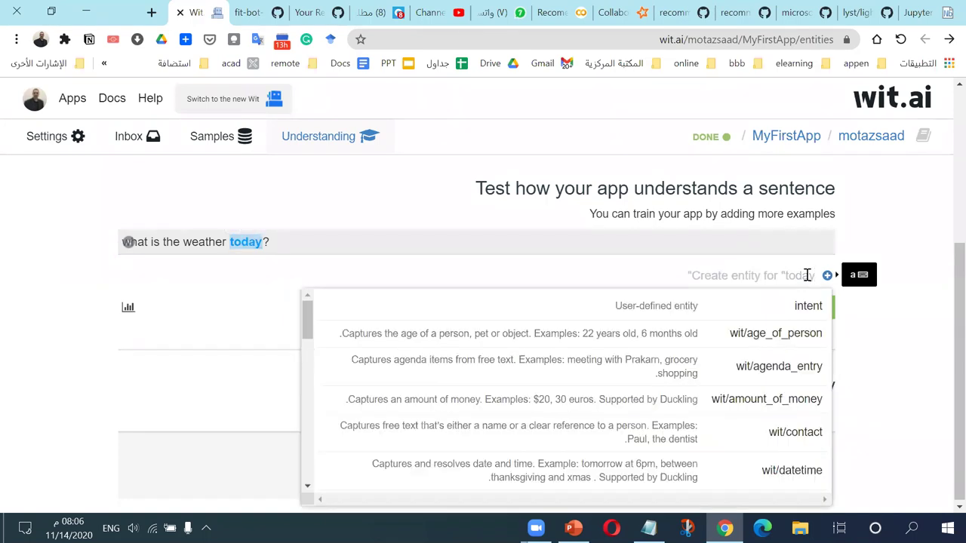
{"action": "type", "text": "datetime"}
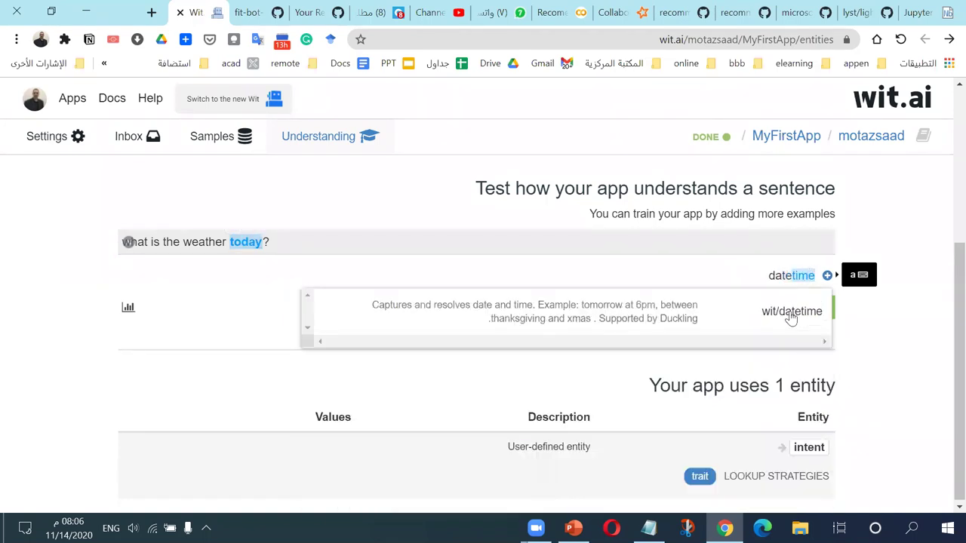
{"action": "left_click", "coordinate": [791, 311]}
- Try to create a new entity called "weather" for the word "weather" in the test sentence
{"action": "left_click_drag", "start_coordinate": [198, 242], "coordinate": [231, 241]}
{"action": "left_click", "coordinate": [198, 224]}
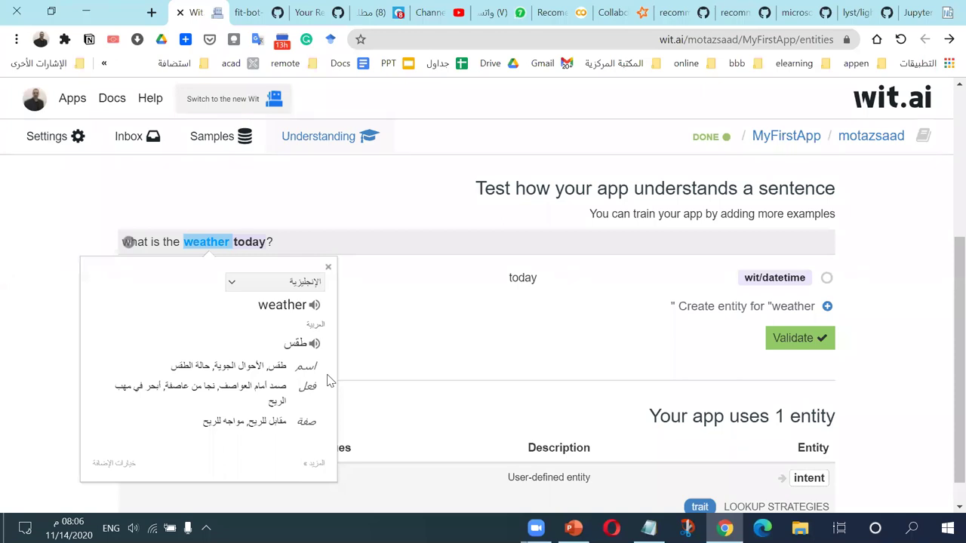
{"action": "left_click", "coordinate": [513, 334]}
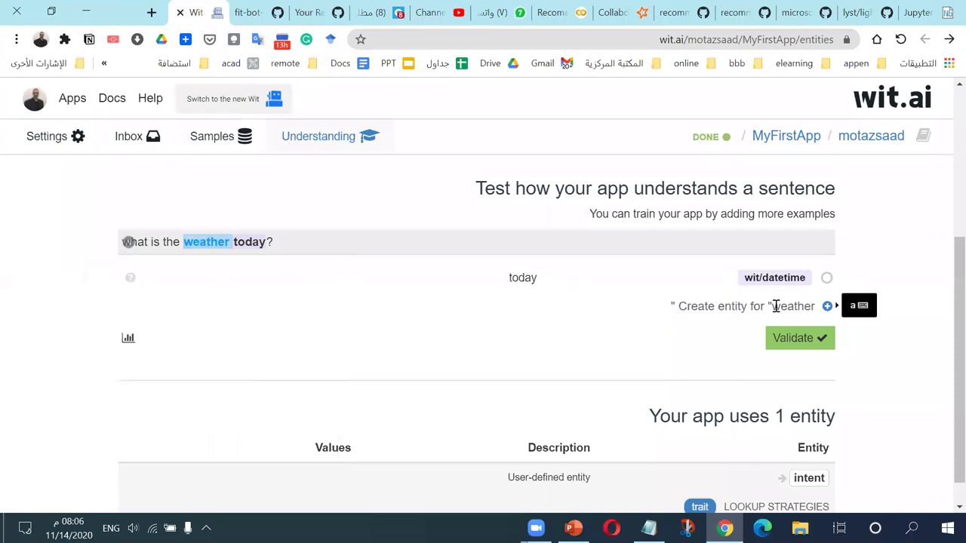
{"action": "left_click", "coordinate": [775, 306]}
{"action": "type", "text": "w"}
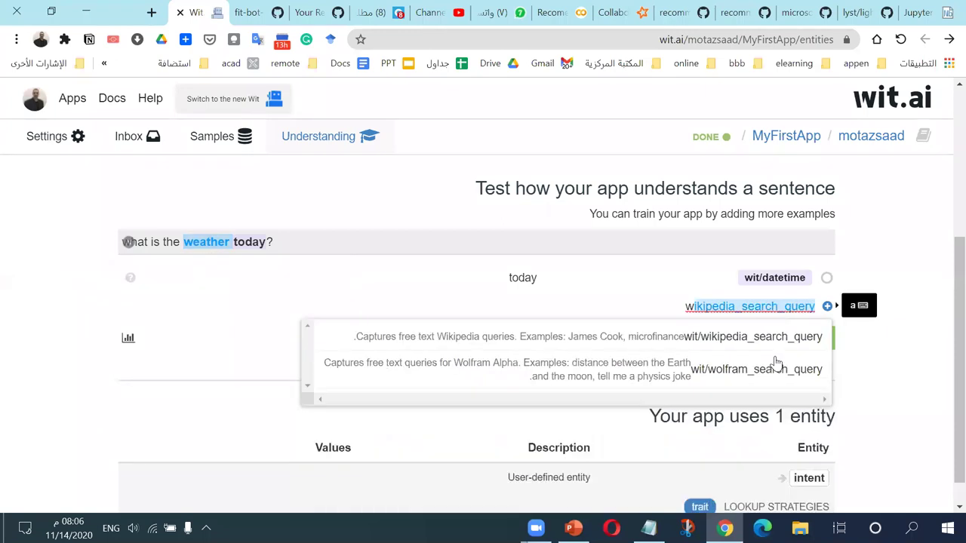
{"action": "type", "text": "eather"}
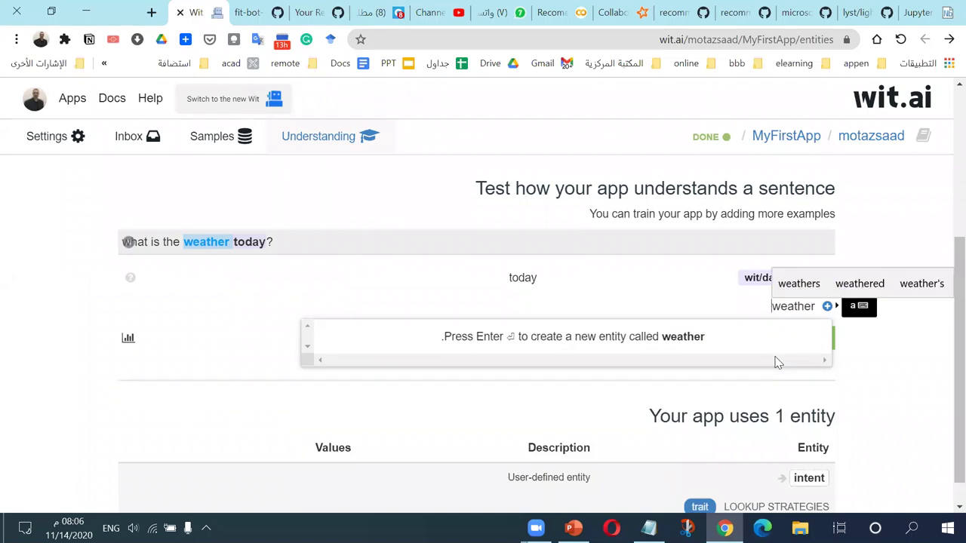
{"action": "left_click", "coordinate": [827, 307]}
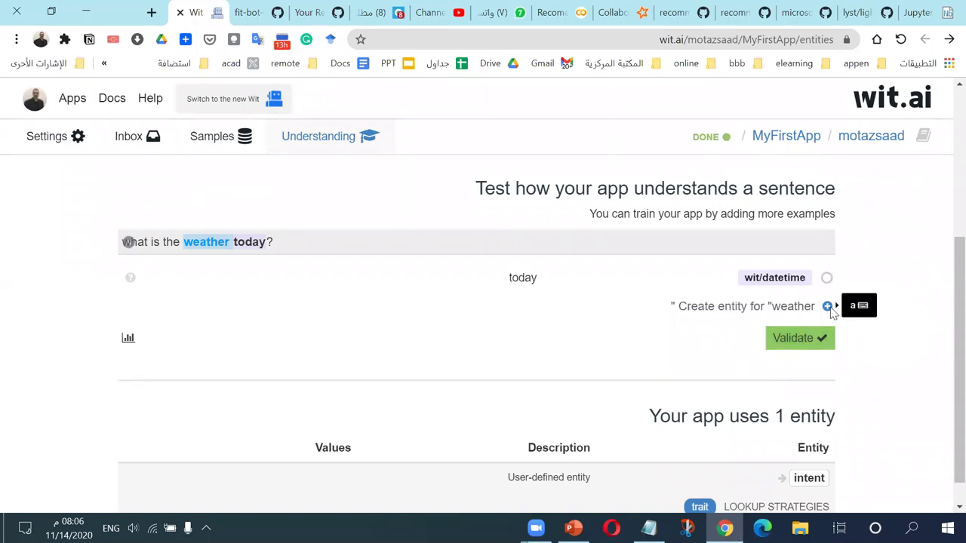
- Look through the available entities and their descriptions for one that suits the word "weather"
{"action": "left_click", "coordinate": [781, 309]}
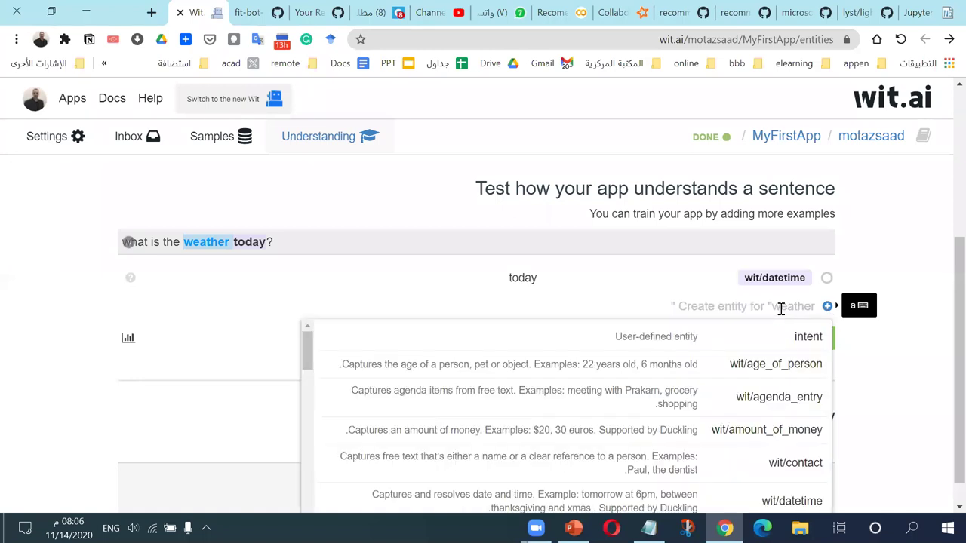
{"action": "scroll", "coordinate": [647, 361], "scroll_direction": "down", "scroll_amount": 3}
{"action": "scroll", "coordinate": [733, 400], "scroll_direction": "down", "scroll_amount": 2}
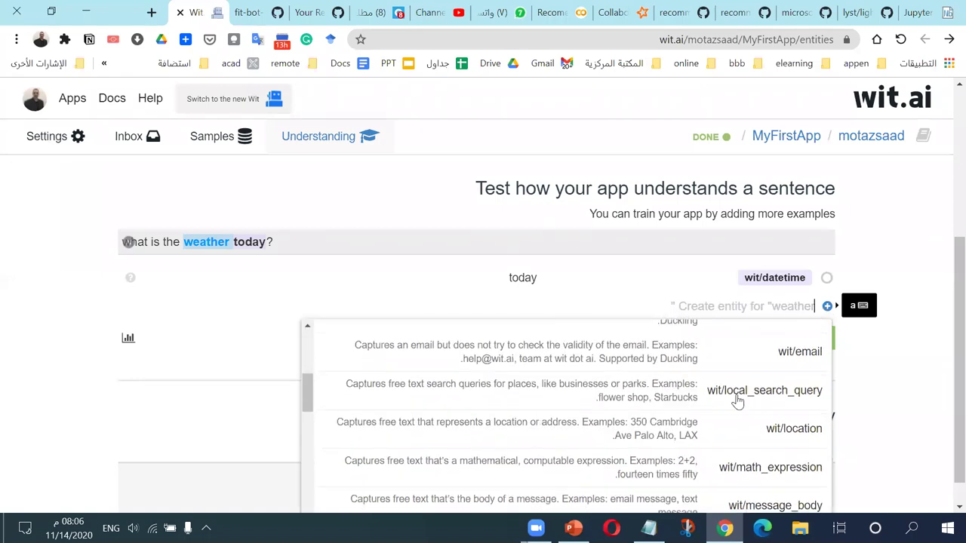
{"action": "scroll", "coordinate": [750, 405], "scroll_direction": "down", "scroll_amount": 1}
{"action": "scroll", "coordinate": [752, 407], "scroll_direction": "down", "scroll_amount": 2}
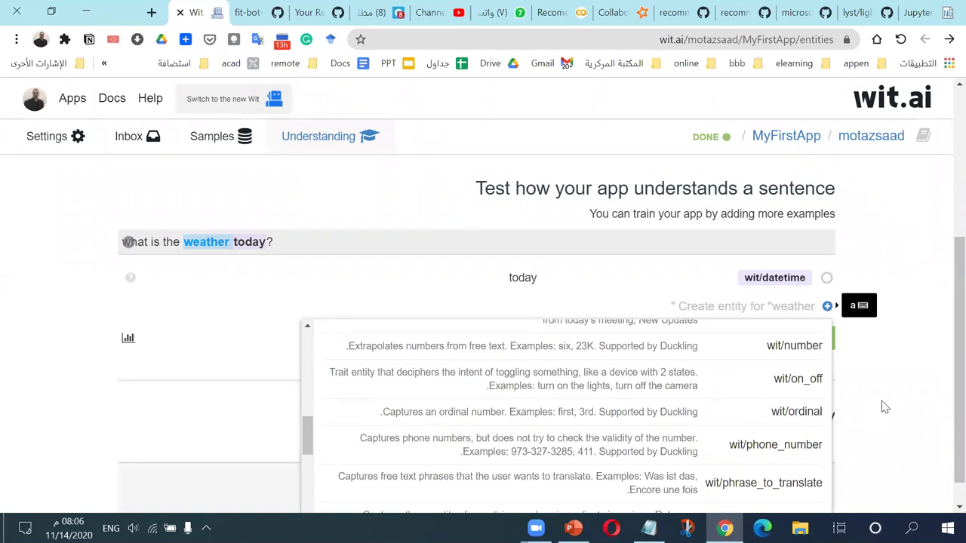
{"action": "scroll", "coordinate": [847, 396], "scroll_direction": "down", "scroll_amount": 3}
{"action": "scroll", "coordinate": [793, 395], "scroll_direction": "down", "scroll_amount": 5}
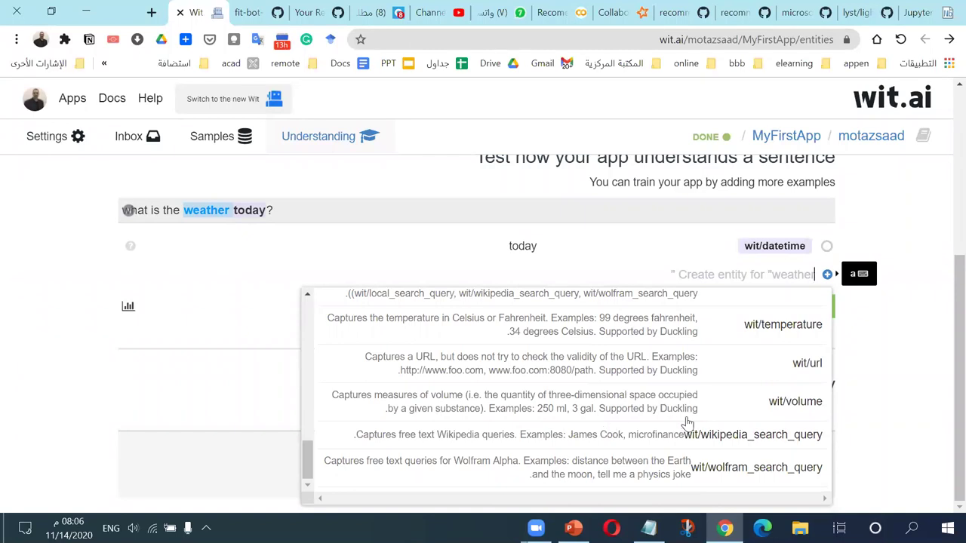
{"action": "scroll", "coordinate": [689, 423], "scroll_direction": "up", "scroll_amount": 4}
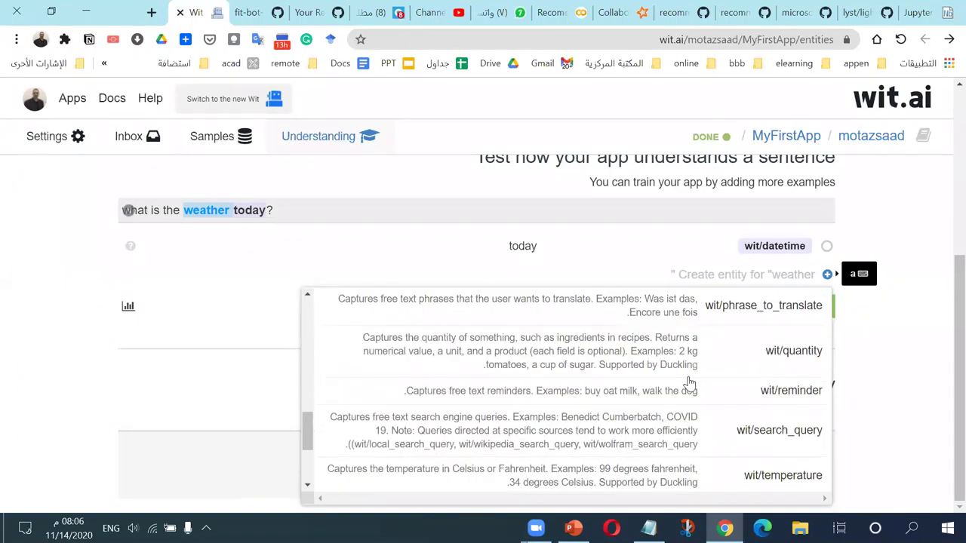
{"action": "scroll", "coordinate": [683, 412], "scroll_direction": "up", "scroll_amount": 2}
{"action": "scroll", "coordinate": [683, 411], "scroll_direction": "up", "scroll_amount": 4}
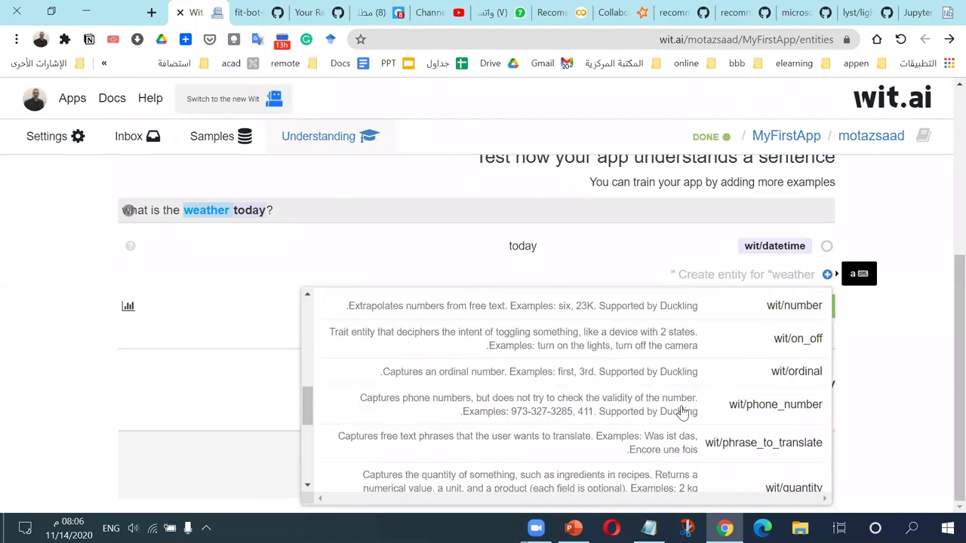
{"action": "scroll", "coordinate": [683, 412], "scroll_direction": "up", "scroll_amount": 4}
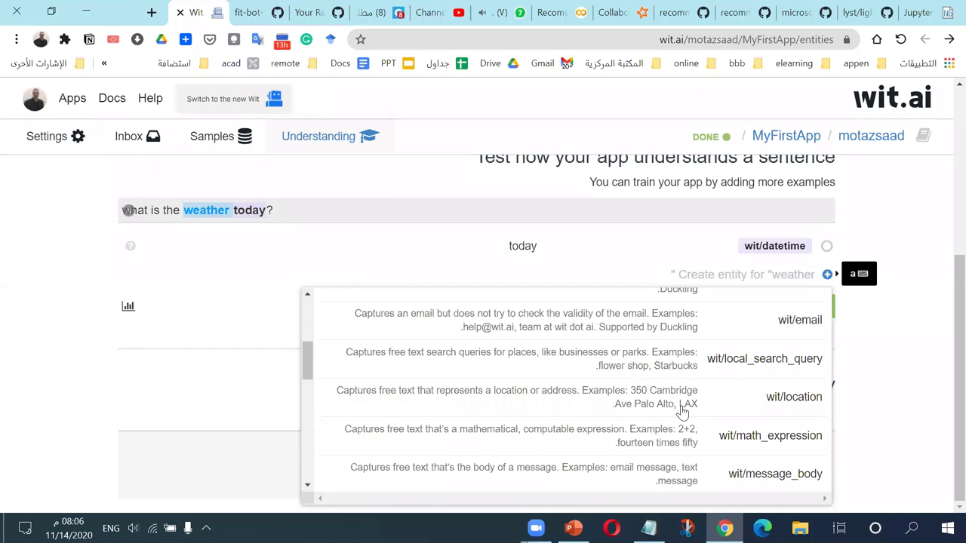
{"action": "scroll", "coordinate": [683, 411], "scroll_direction": "up", "scroll_amount": 4}
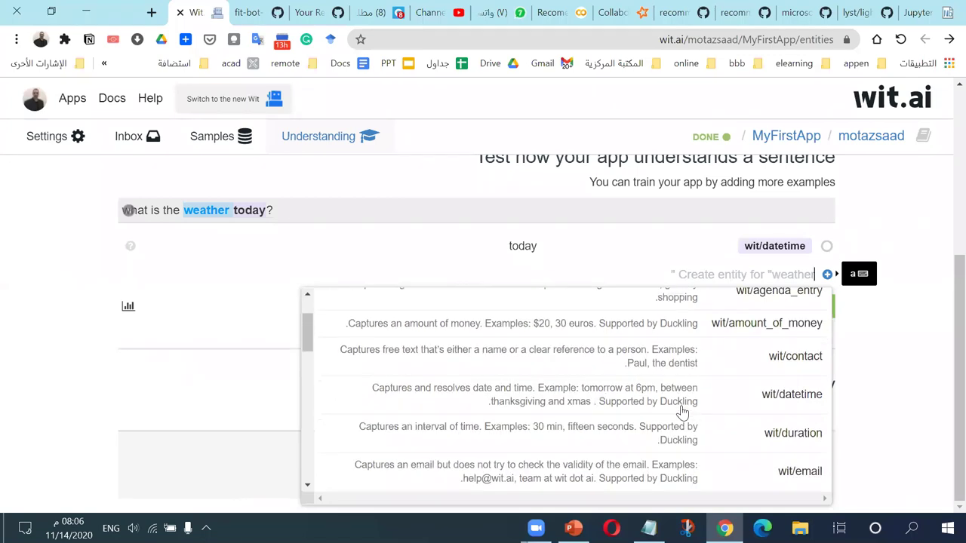
{"action": "scroll", "coordinate": [683, 411], "scroll_direction": "up", "scroll_amount": 2}
{"action": "scroll", "coordinate": [785, 403], "scroll_direction": "up", "scroll_amount": 1}
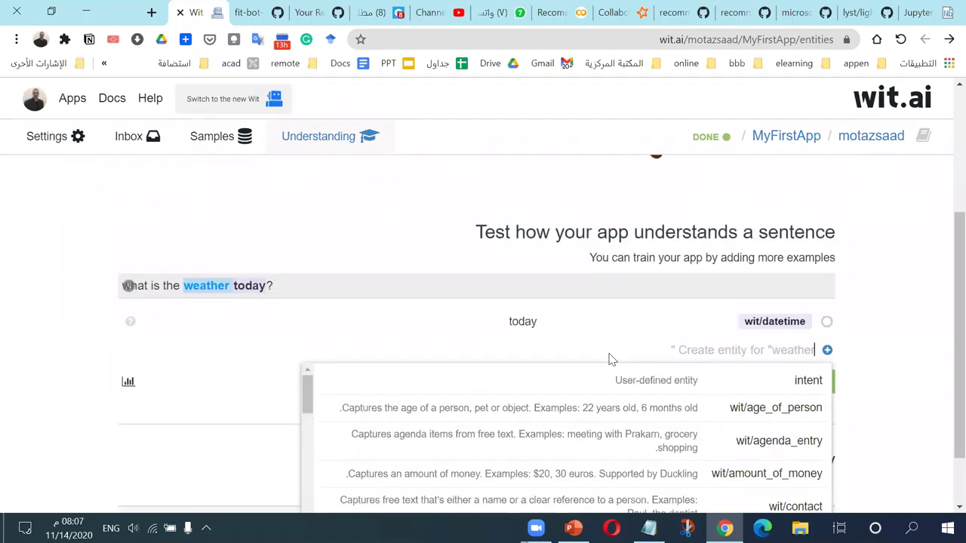
- Assign the built-in wit/temperature entity to the word "weather"
{"action": "scroll", "coordinate": [615, 378], "scroll_direction": "down", "scroll_amount": 10}
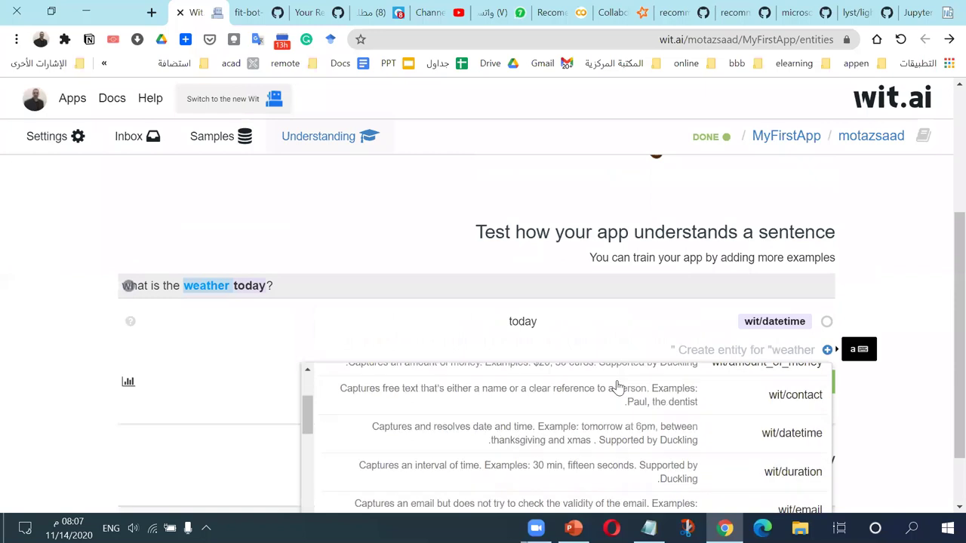
{"action": "scroll", "coordinate": [834, 379], "scroll_direction": "down", "scroll_amount": 1}
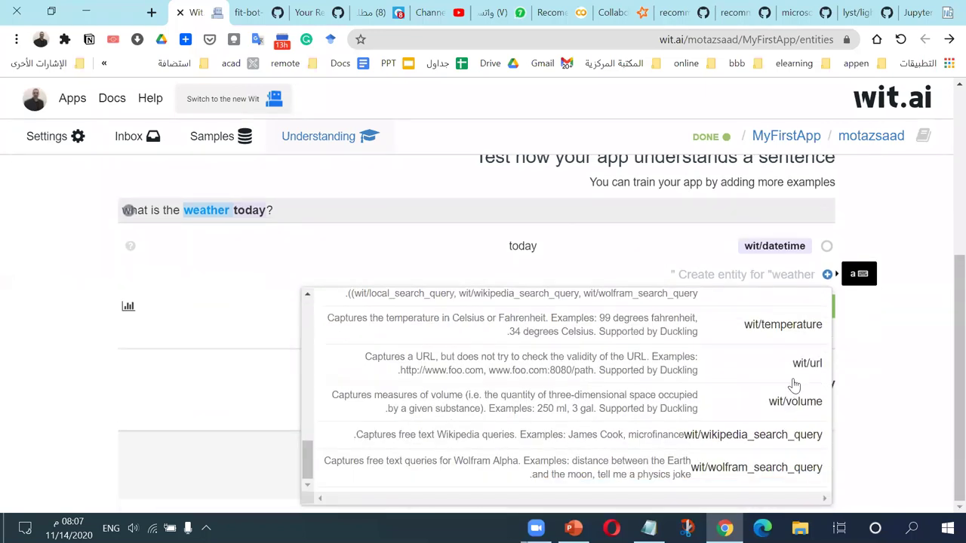
{"action": "left_click", "coordinate": [618, 332]}
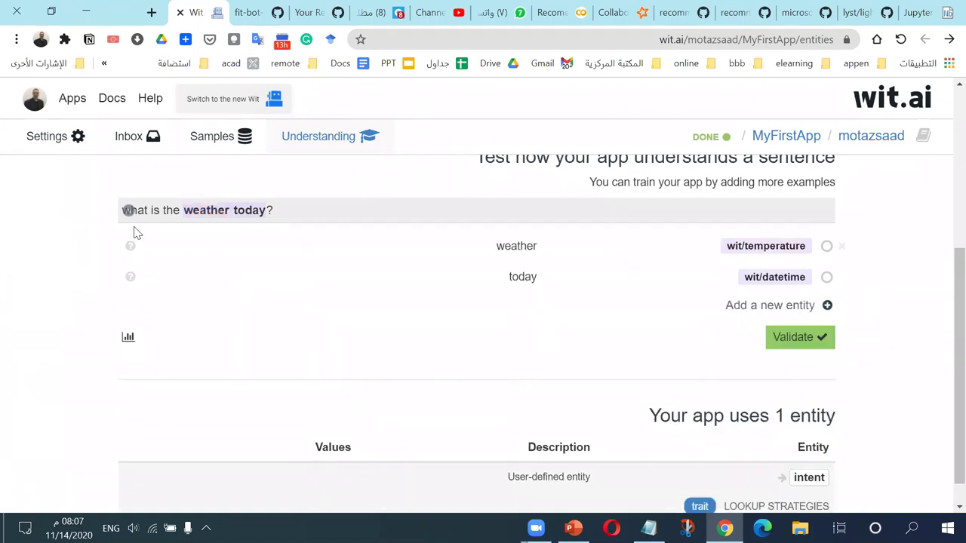
- Remove the wit/temperature entity and change the test sentence to "what is the temprature in London today?"
{"action": "left_click", "coordinate": [842, 246]}
{"action": "double_click", "coordinate": [208, 206]}
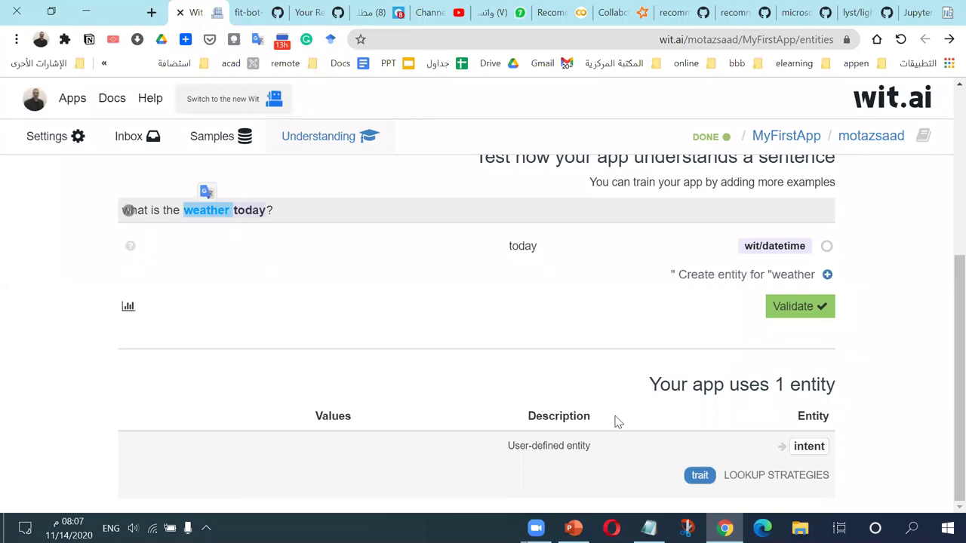
{"action": "type", "text": "temprate"}
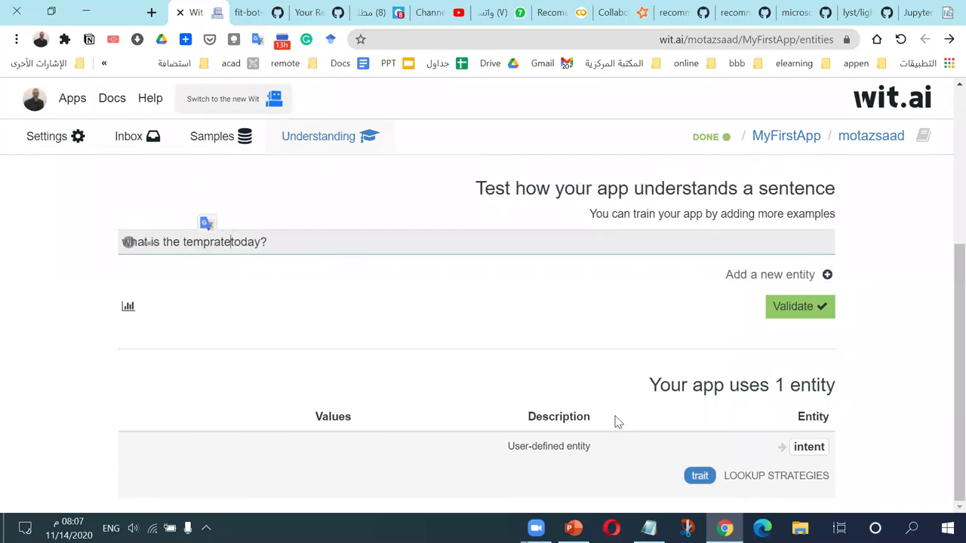
{"action": "key", "text": "BackSpace"}
{"action": "type", "text": "ure "}
{"action": "type", "text": "in "}
{"action": "type", "text": "London"}
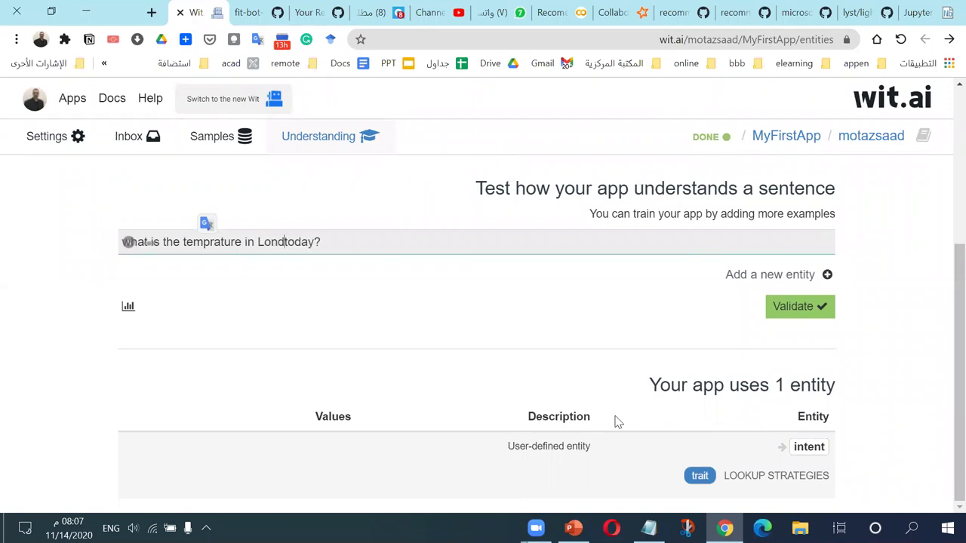
{"action": "left_click", "coordinate": [427, 421]}
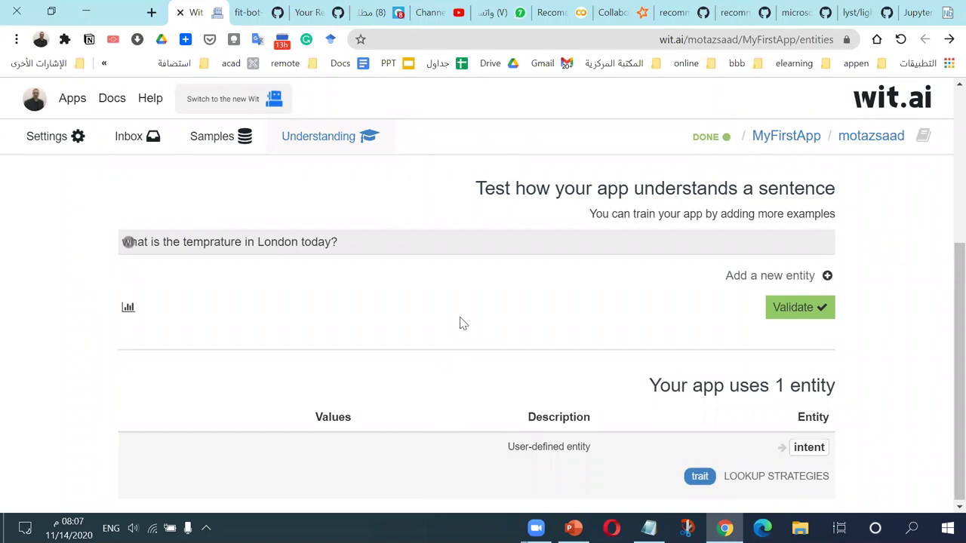
- Assign the wit/datetime entity to "today" in the London test sentence
{"action": "double_click", "coordinate": [311, 241]}
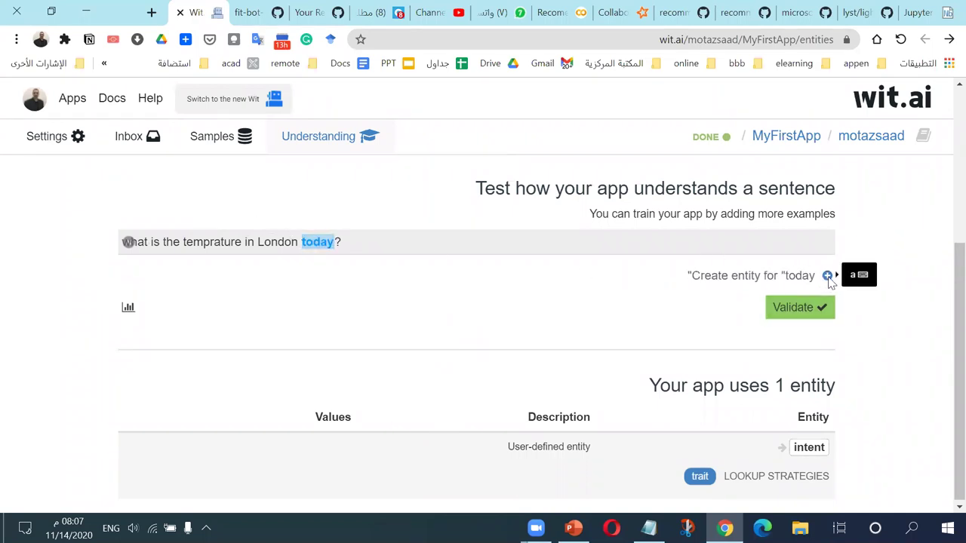
{"action": "left_click", "coordinate": [797, 274]}
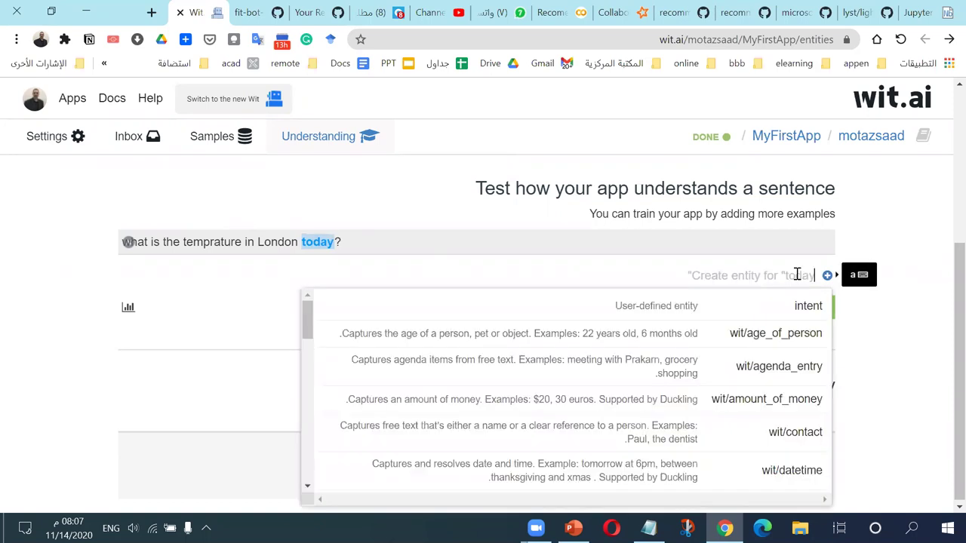
{"action": "type", "text": "contact"}
{"action": "key", "text": "ctrl+a"}
{"action": "key", "text": "BackSpace"}
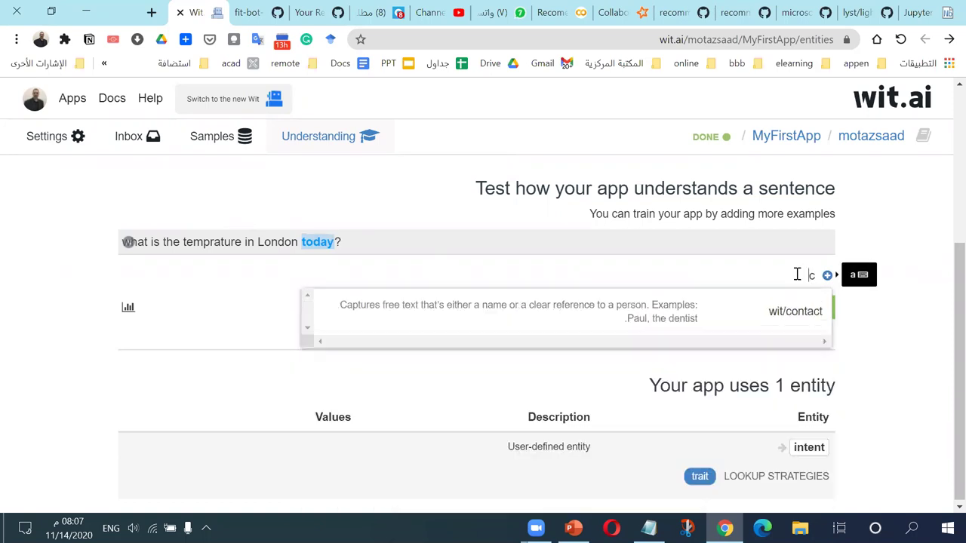
{"action": "type", "text": "datetime"}
{"action": "left_click", "coordinate": [754, 315]}
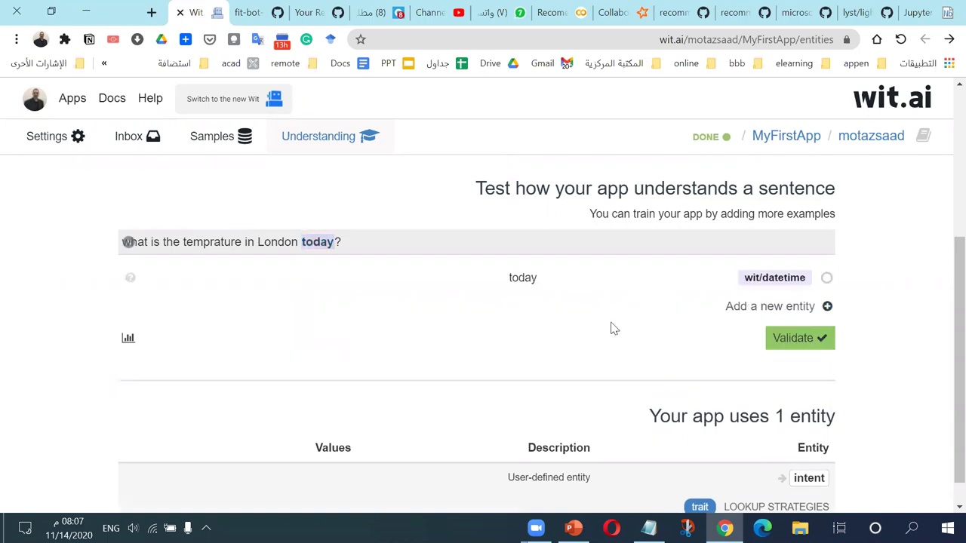
- Assign the built-in wit/location entity to the word "London" in the test sentence
{"action": "double_click", "coordinate": [281, 242]}
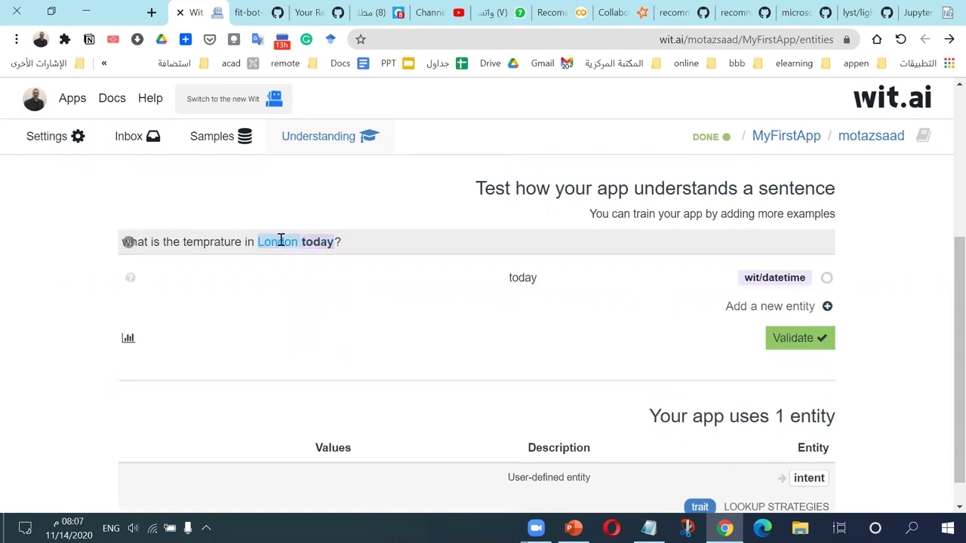
{"action": "left_click", "coordinate": [784, 308]}
{"action": "type", "text": "local_search_query"}
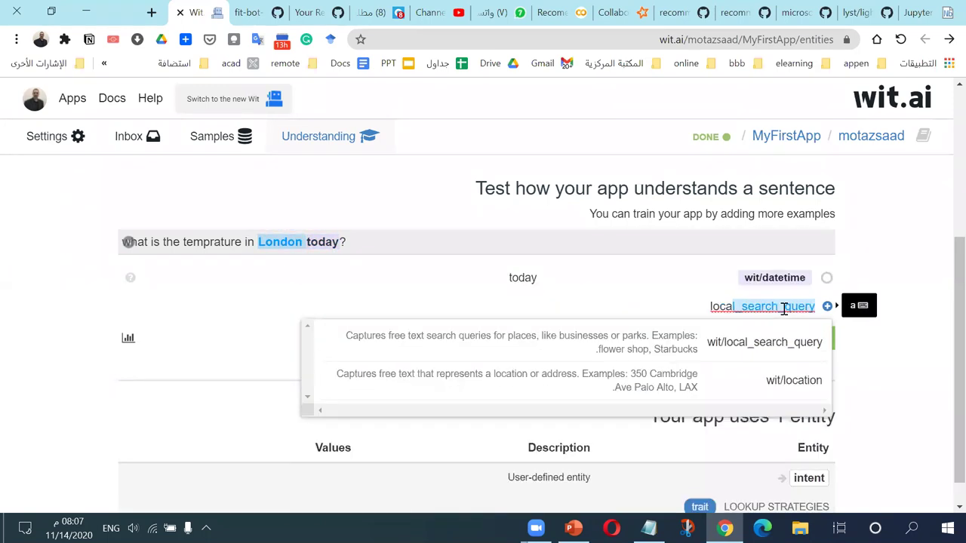
{"action": "left_click", "coordinate": [736, 397]}
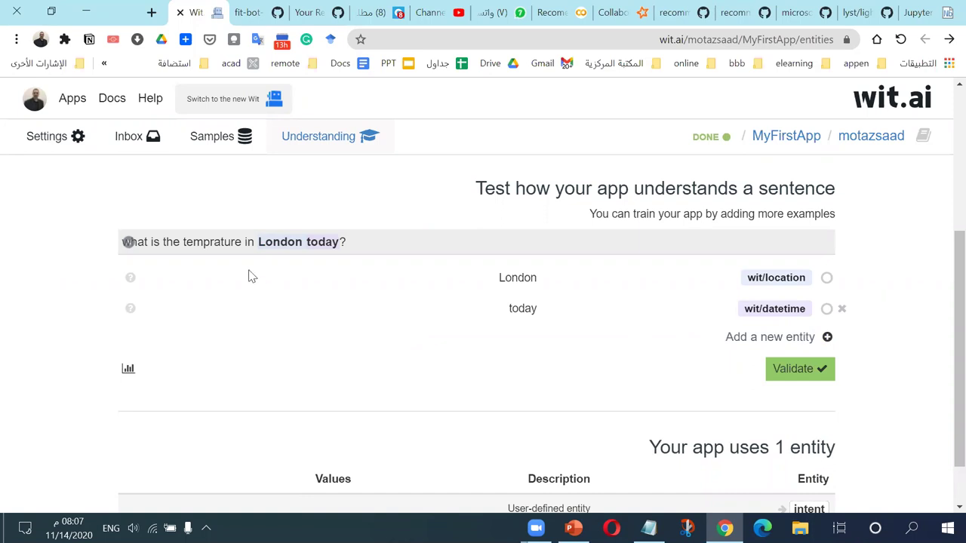
- Assign the built-in wit/temperature entity to the word "temprature" in the test sentence
{"action": "double_click", "coordinate": [208, 242]}
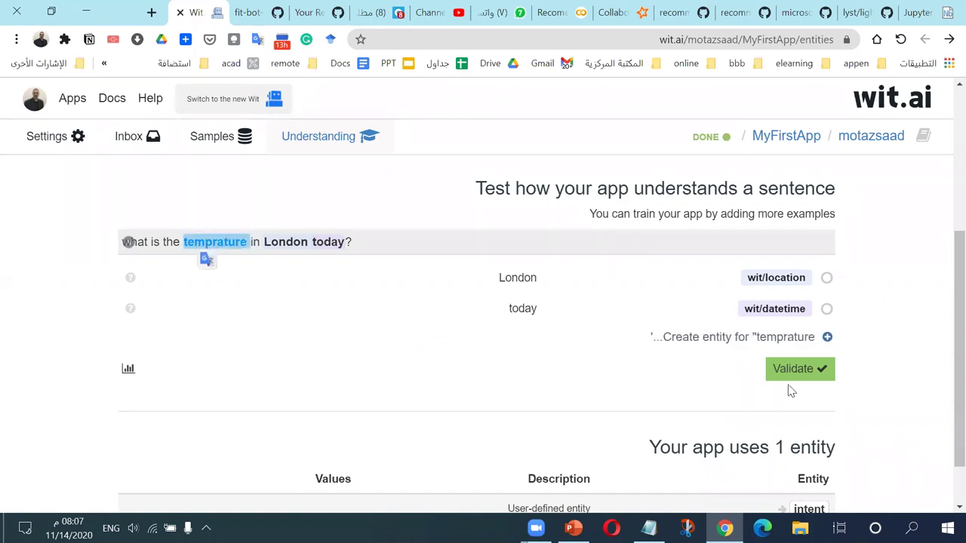
{"action": "left_click", "coordinate": [796, 337]}
{"action": "type", "text": "te"}
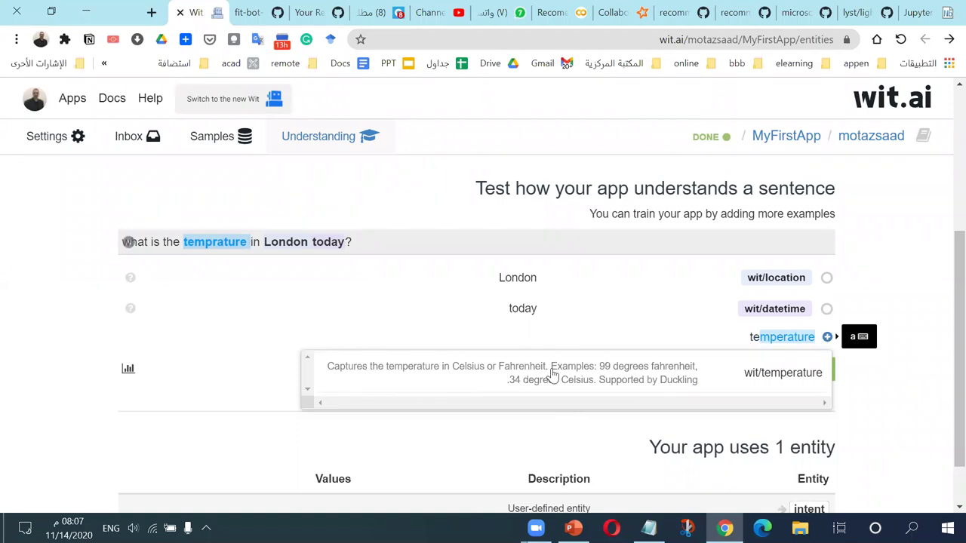
{"action": "left_click", "coordinate": [662, 404]}
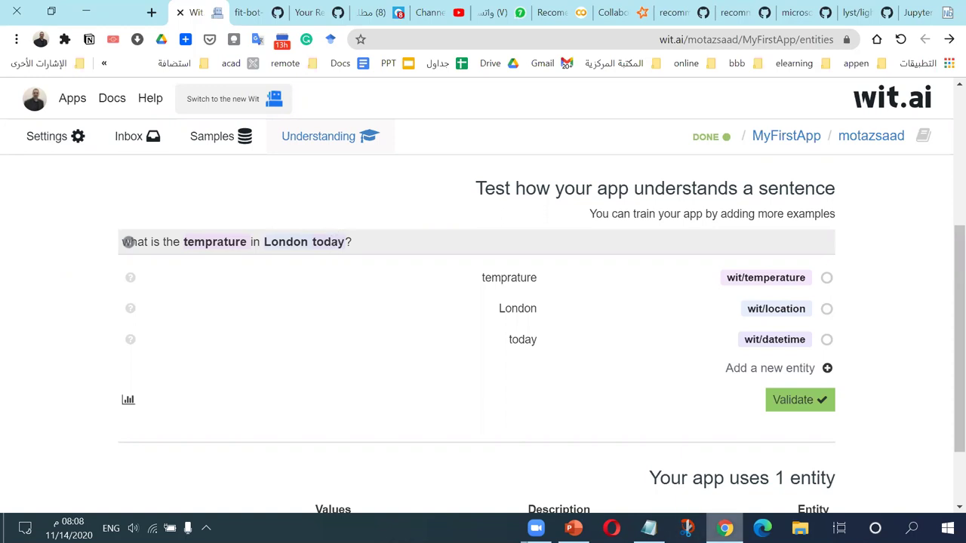
- Switch to the Notepad window, move it below the test sentence, and clear its old Arabic notes for left-to-right text
{"action": "left_click", "coordinate": [649, 529]}
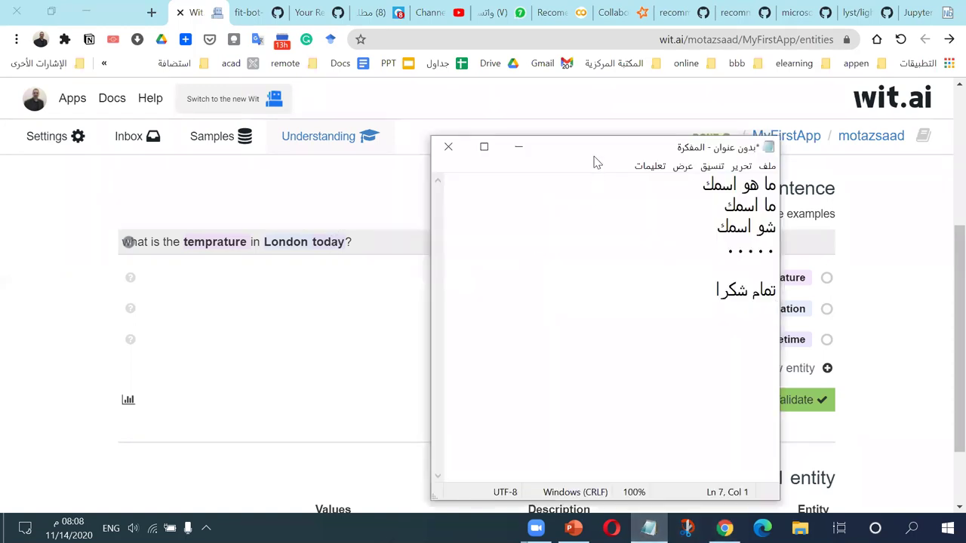
{"action": "left_click_drag", "start_coordinate": [595, 158], "coordinate": [247, 287]}
{"action": "key", "text": "ctrl+a"}
{"action": "key", "text": "BackSpace"}
{"action": "key", "text": "ctrl+shift"}
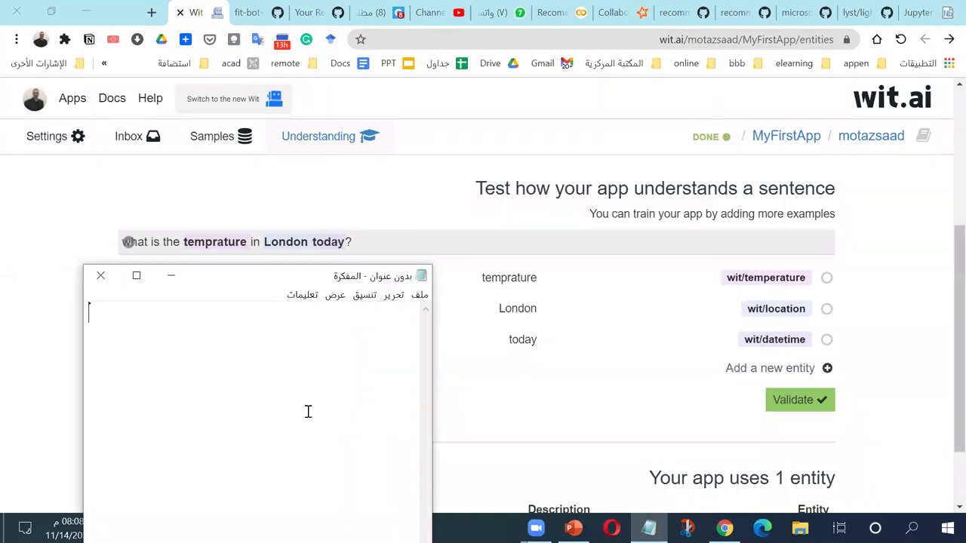
- Write "# temprature" as the first keyword of the note
{"action": "type", "text": "# "}
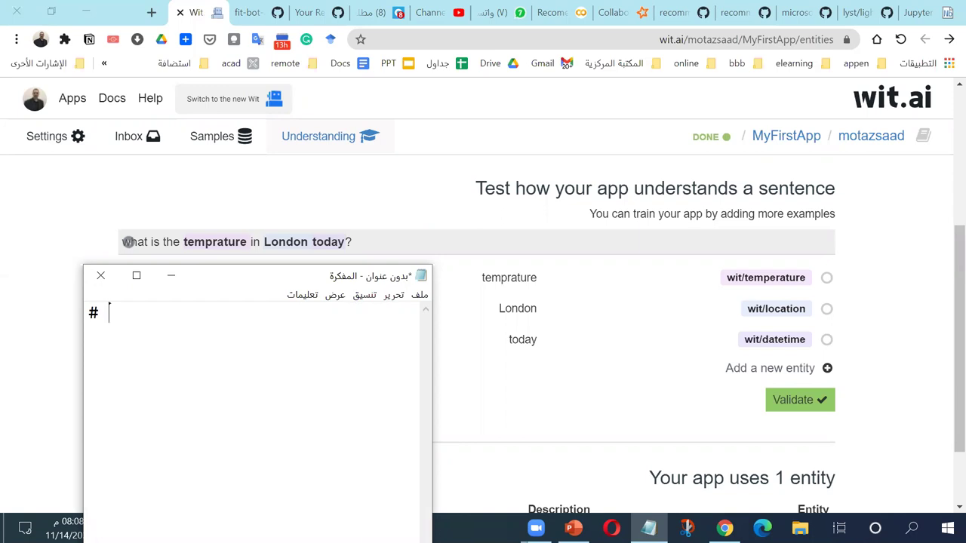
{"action": "type", "text": "template"}
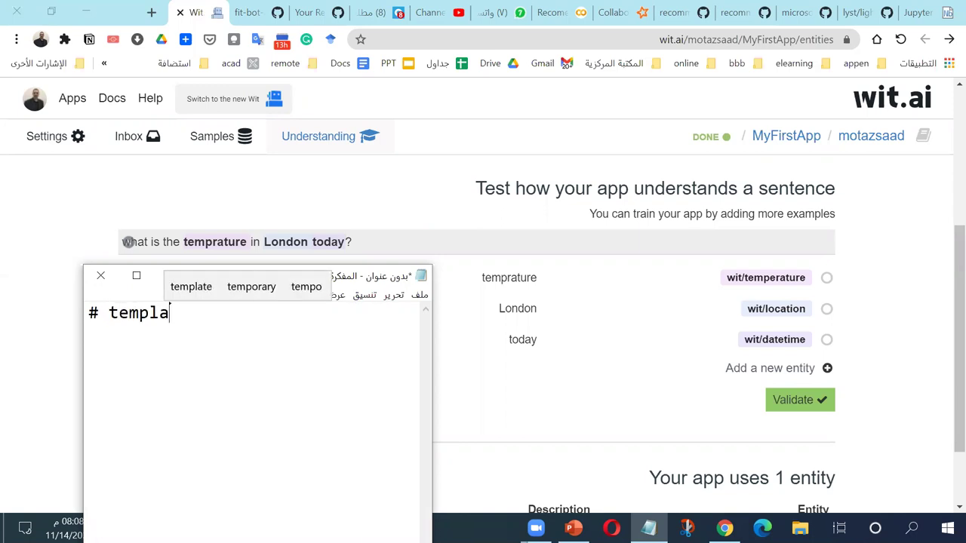
{"action": "key", "text": "BackSpace"}
{"action": "type", "text": "e"}
{"action": "key", "text": "BackSpace"}
{"action": "key", "text": "BackSpace"}
{"action": "key", "text": "BackSpace"}
{"action": "key", "text": "BackSpace"}
{"action": "type", "text": "rature"}
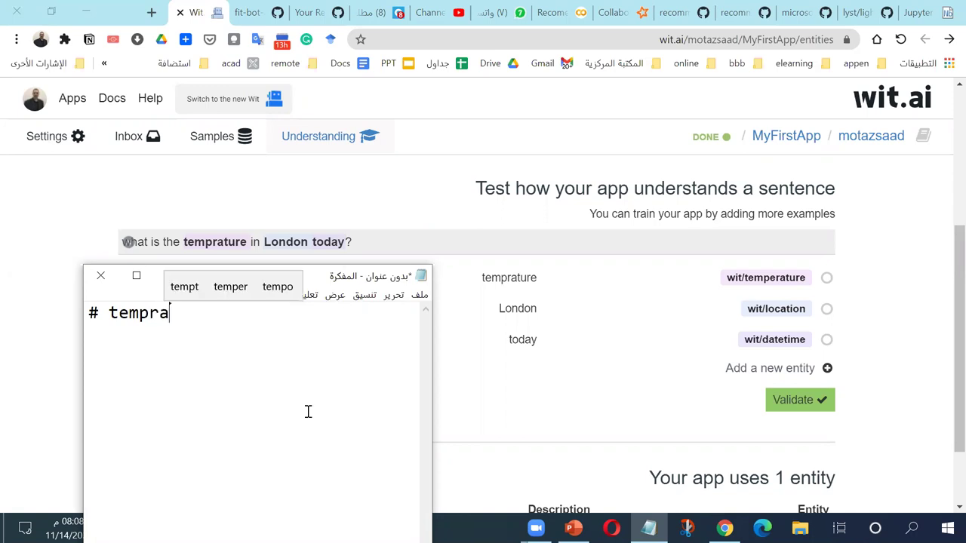
{"action": "left_click", "coordinate": [220, 311]}
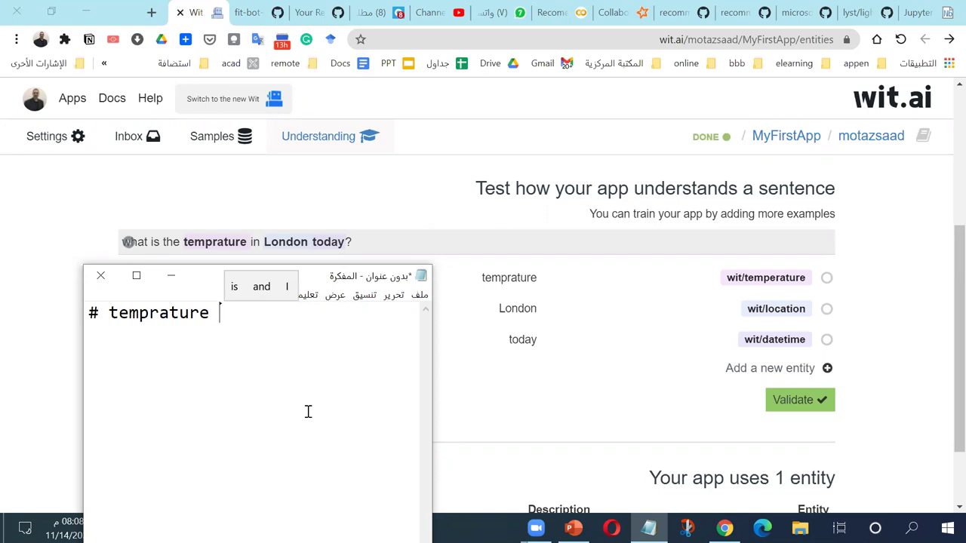
- Add "# location # datetime" after the first keyword and widen the note window to fit one line
{"action": "type", "text": "# location "}
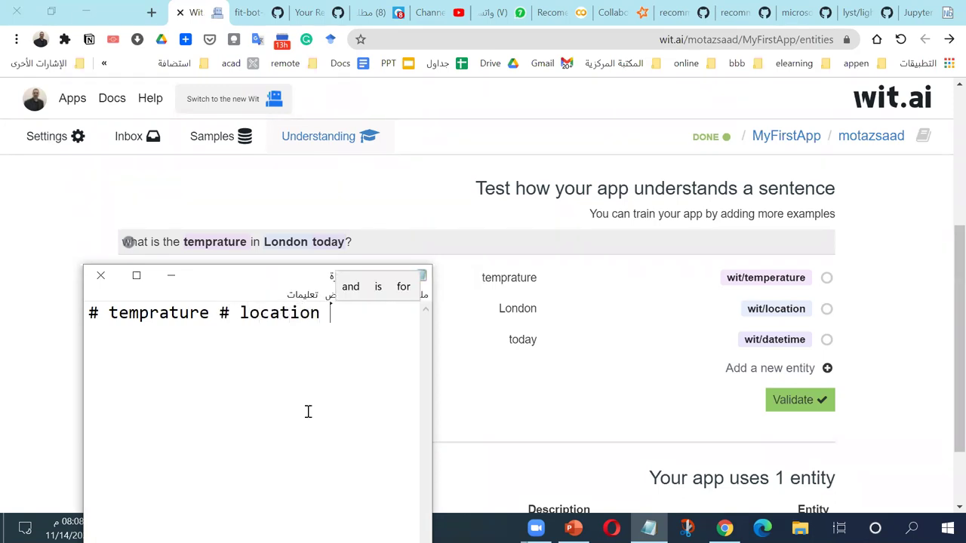
{"action": "type", "text": "#"}
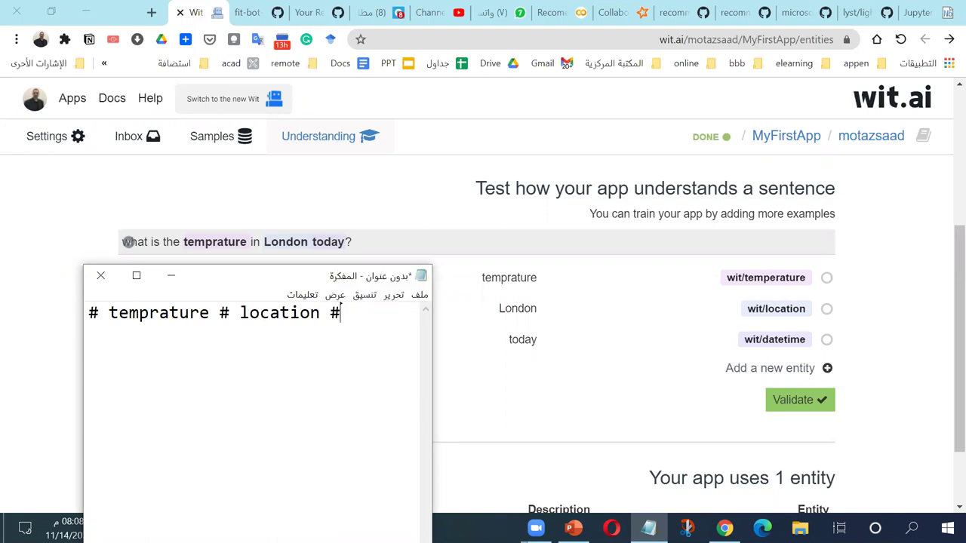
{"action": "double_click", "coordinate": [223, 314]}
{"action": "left_click", "coordinate": [350, 318]}
{"action": "type", "text": "date"}
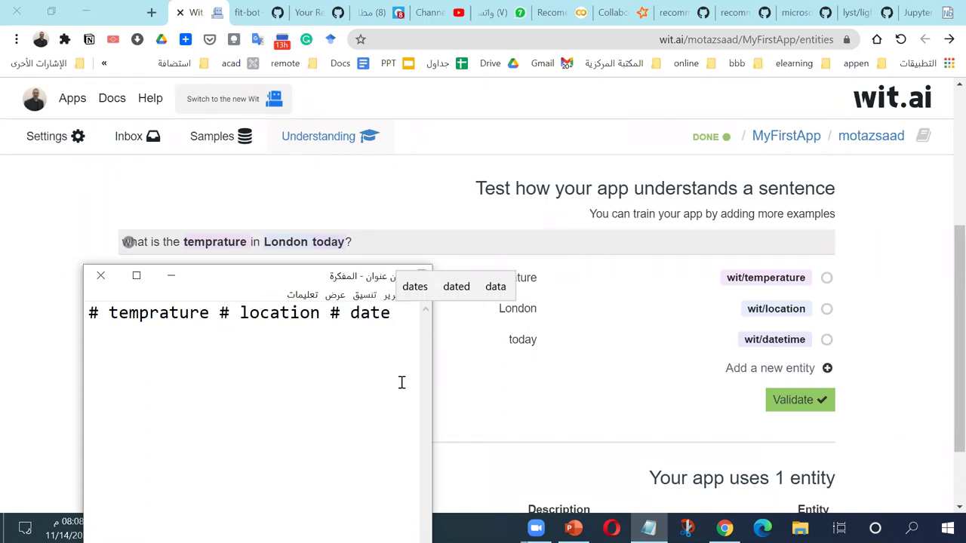
{"action": "type", "text": "time"}
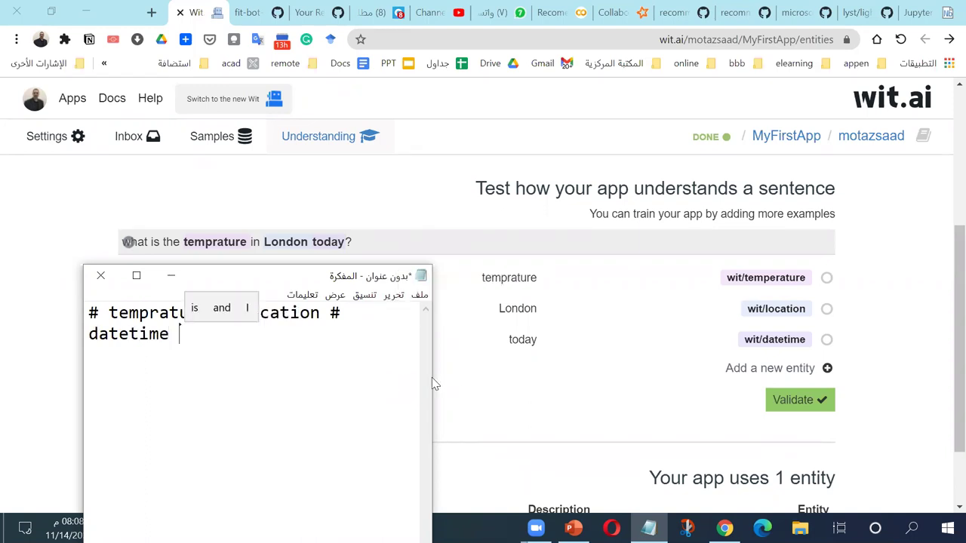
{"action": "left_click_drag", "start_coordinate": [433, 376], "coordinate": [580, 392]}
- Insert the heading "pattern" on a new line above the keywords
{"action": "key", "text": "Return"}
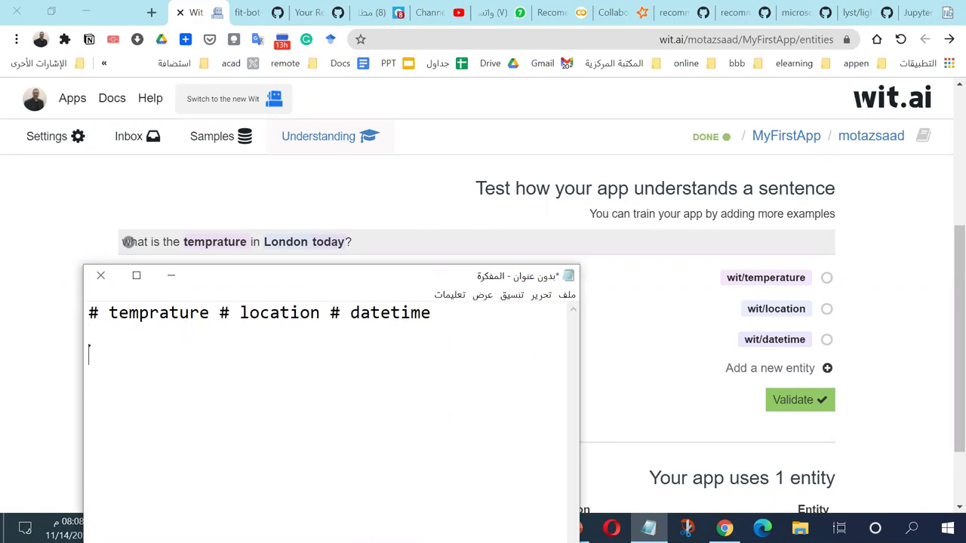
{"action": "key", "text": "Return"}
{"action": "key", "text": "Up"}
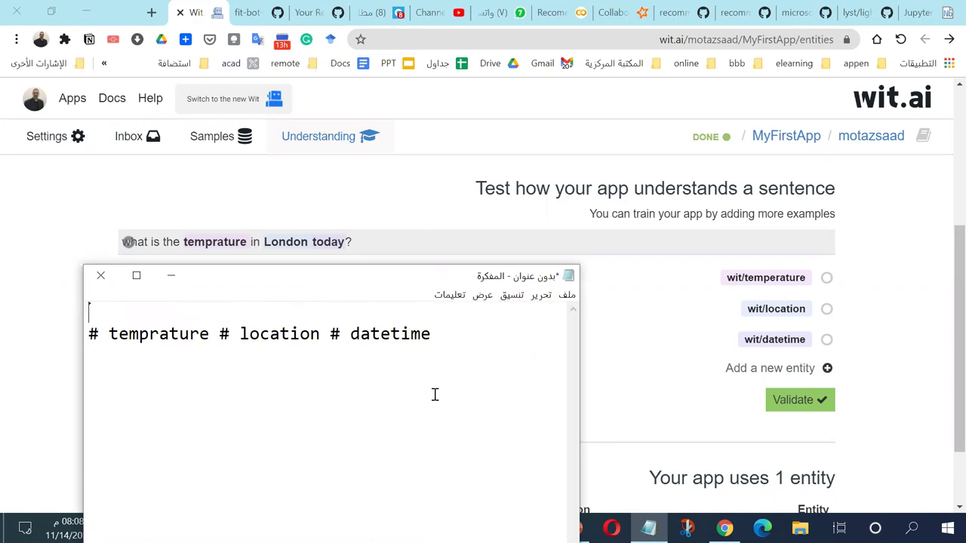
{"action": "type", "text": "pattern"}
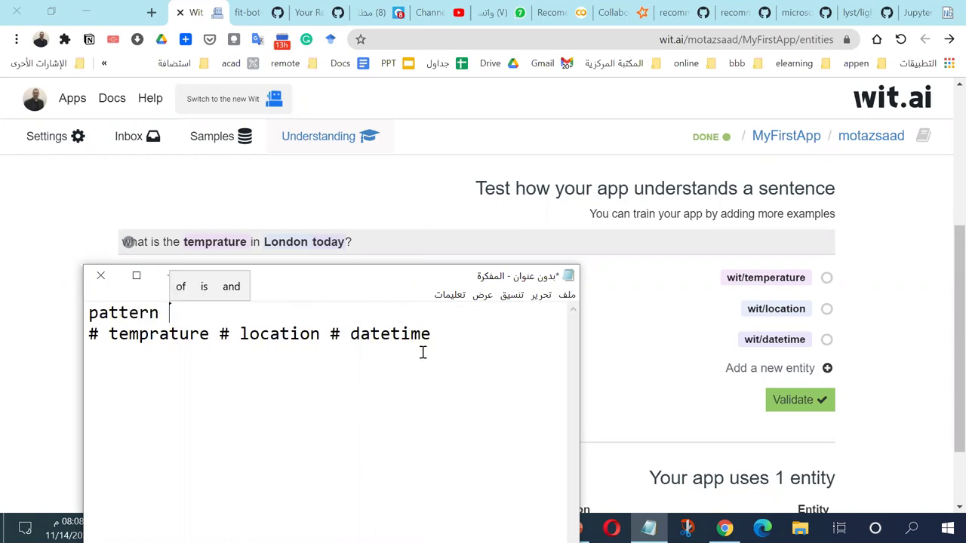
- Add the heading "Answer" below the keyword line, leaving a blank line between them
{"action": "left_click", "coordinate": [451, 344]}
{"action": "key", "text": "Return"}
{"action": "key", "text": "Return"}
{"action": "type", "text": "An"}
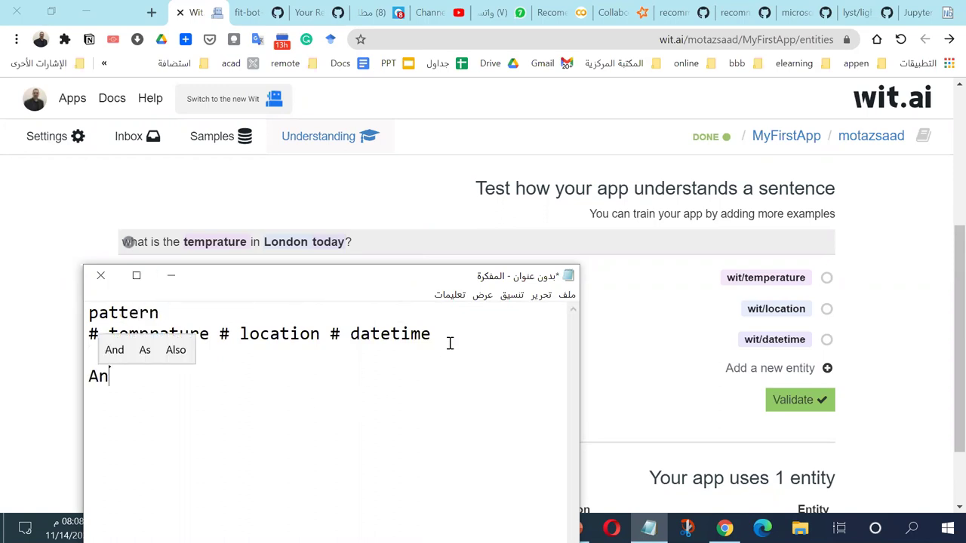
{"action": "type", "text": "sw"}
{"action": "key", "text": "BackSpace"}
{"action": "type", "text": "w"}
{"action": "key", "text": "BackSpace"}
{"action": "type", "text": "ee"}
{"action": "key", "text": "BackSpace"}
{"action": "key", "text": "BackSpace"}
{"action": "key", "text": "BackSpace"}
{"action": "type", "text": "w"}
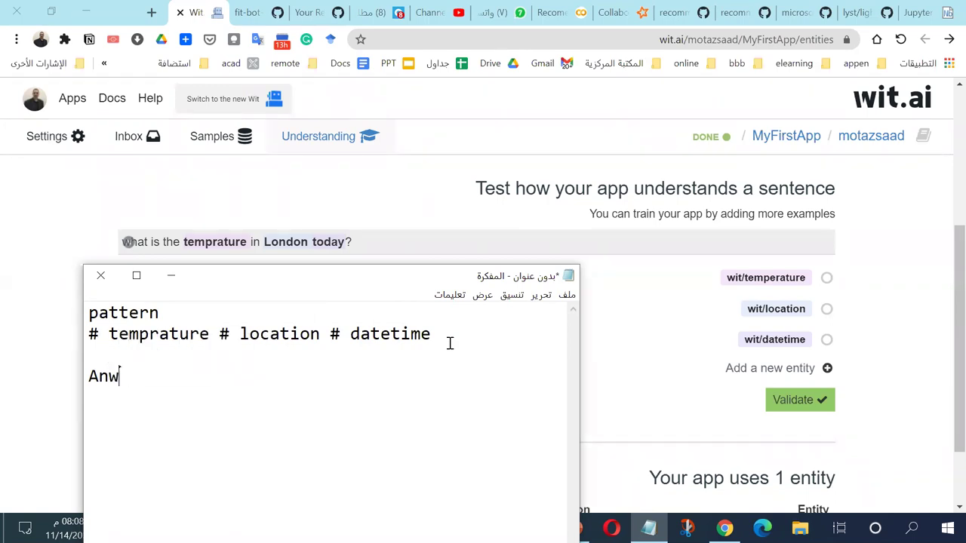
{"action": "type", "text": "er"}
{"action": "key", "text": "BackSpace"}
{"action": "key", "text": "BackSpace"}
{"action": "key", "text": "BackSpace"}
{"action": "key", "text": "BackSpace"}
{"action": "type", "text": "swer"}
{"action": "key", "text": "Return"}
- Highlight the temprature, location and datetime keywords of the pattern one after another
{"action": "double_click", "coordinate": [172, 338]}
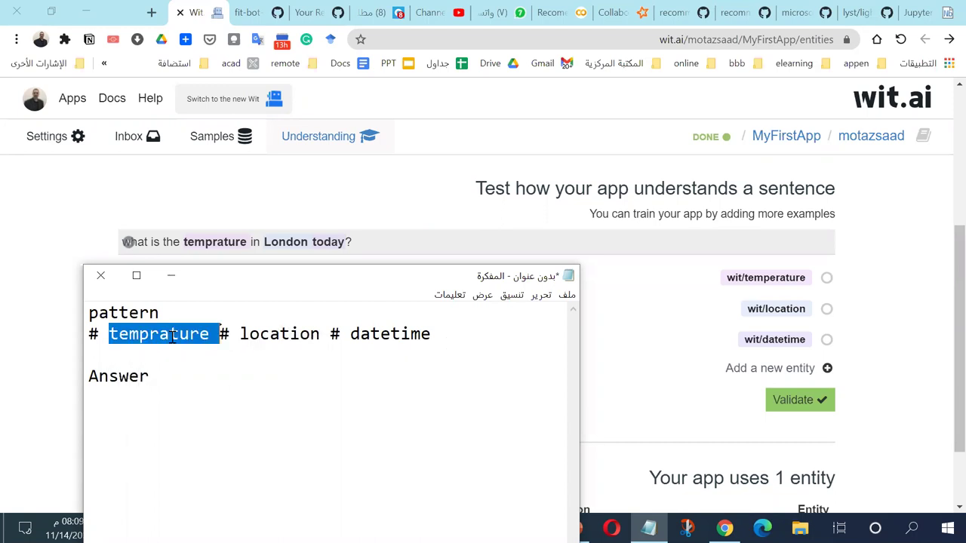
{"action": "double_click", "coordinate": [273, 337]}
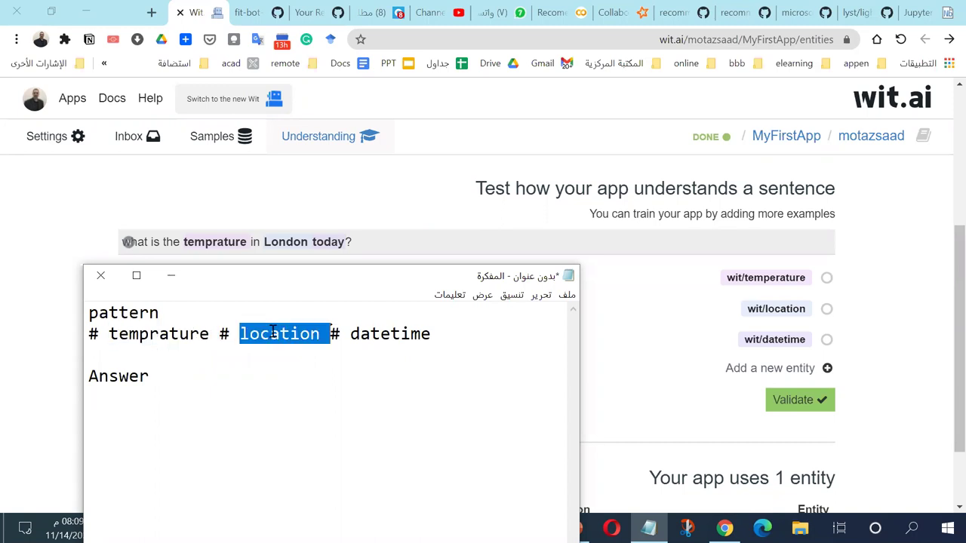
{"action": "double_click", "coordinate": [392, 335]}
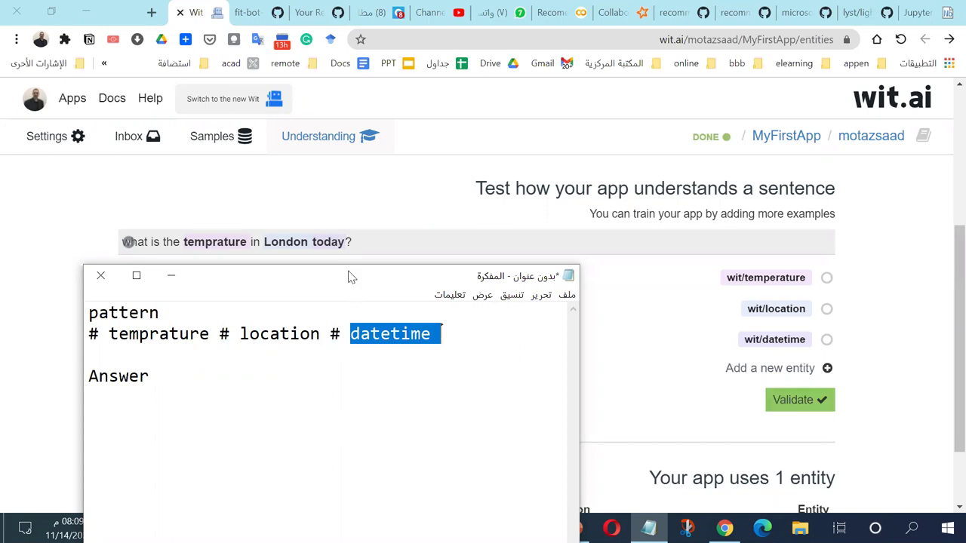
- Move the note out of the way, validate the tagged London sentence, and review the app's updated entity list
{"action": "left_click_drag", "start_coordinate": [348, 277], "coordinate": [438, 463]}
{"action": "left_click", "coordinate": [796, 400]}
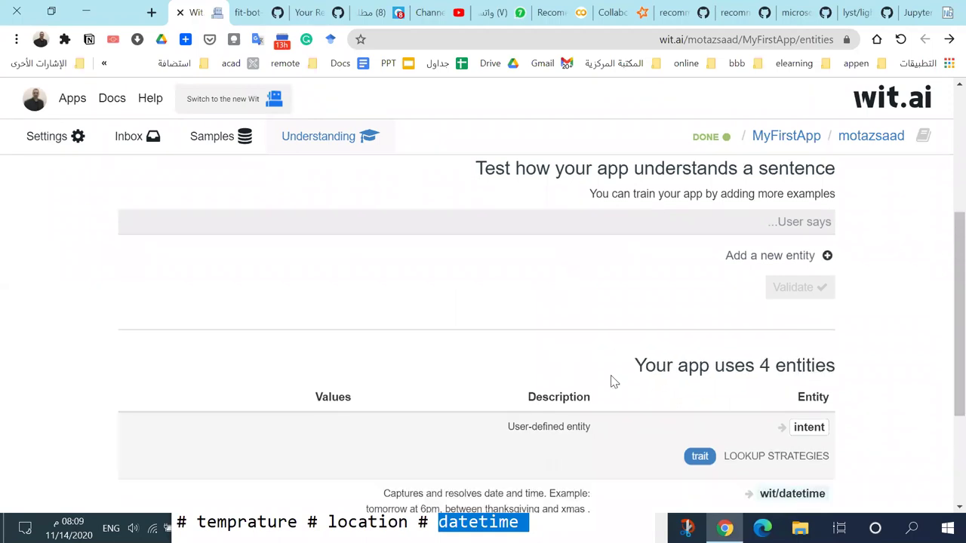
{"action": "scroll", "coordinate": [610, 382], "scroll_direction": "down", "scroll_amount": 3}
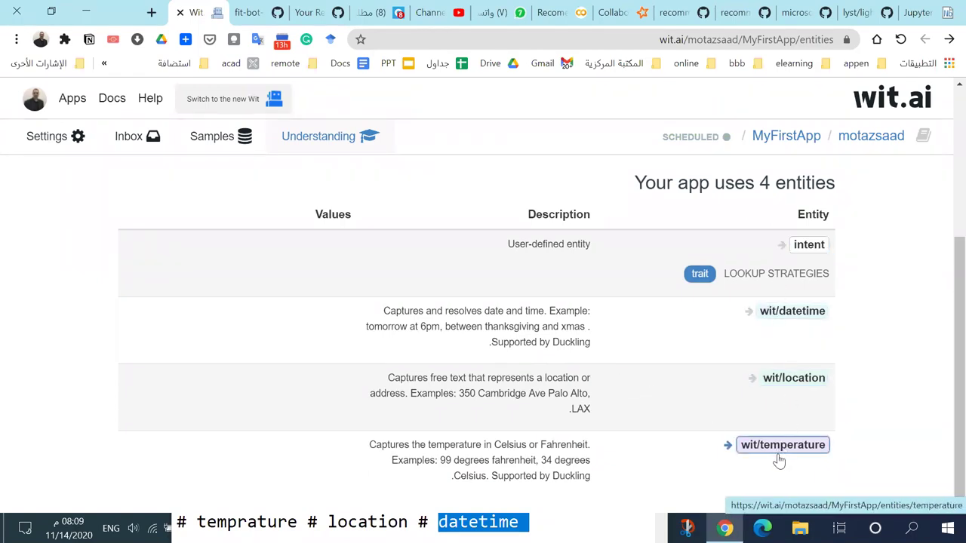
{"action": "scroll", "coordinate": [673, 416], "scroll_direction": "up", "scroll_amount": 3}
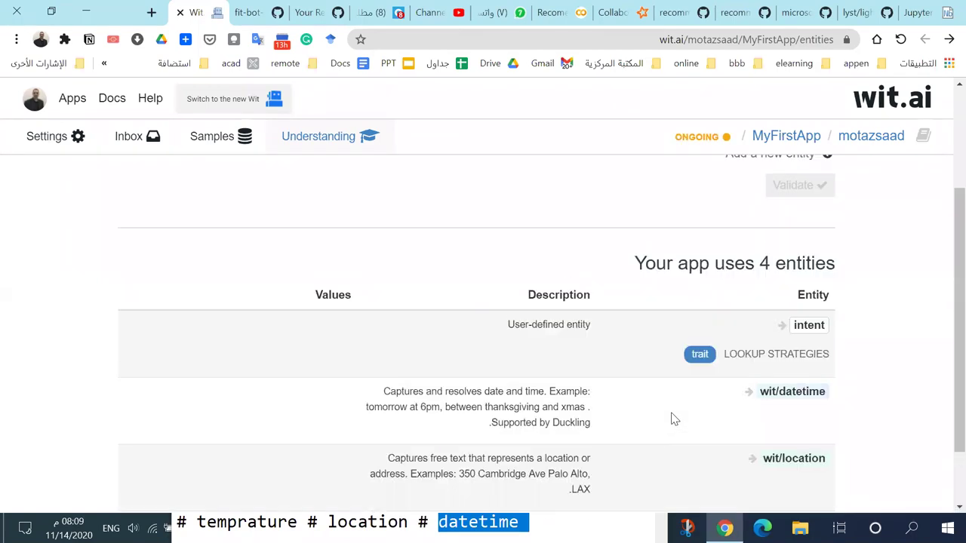
{"action": "scroll", "coordinate": [669, 414], "scroll_direction": "down", "scroll_amount": 3}
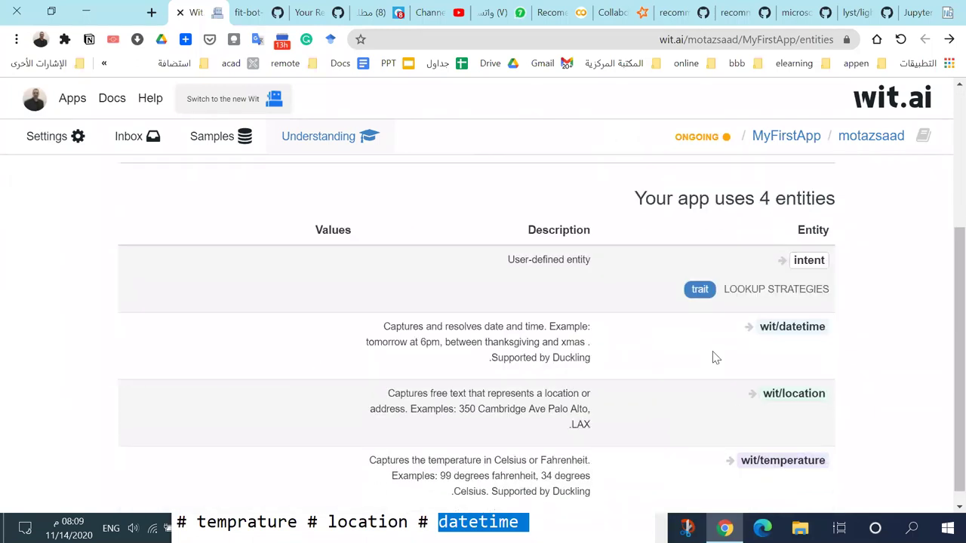
{"action": "scroll", "coordinate": [714, 355], "scroll_direction": "up", "scroll_amount": 3}
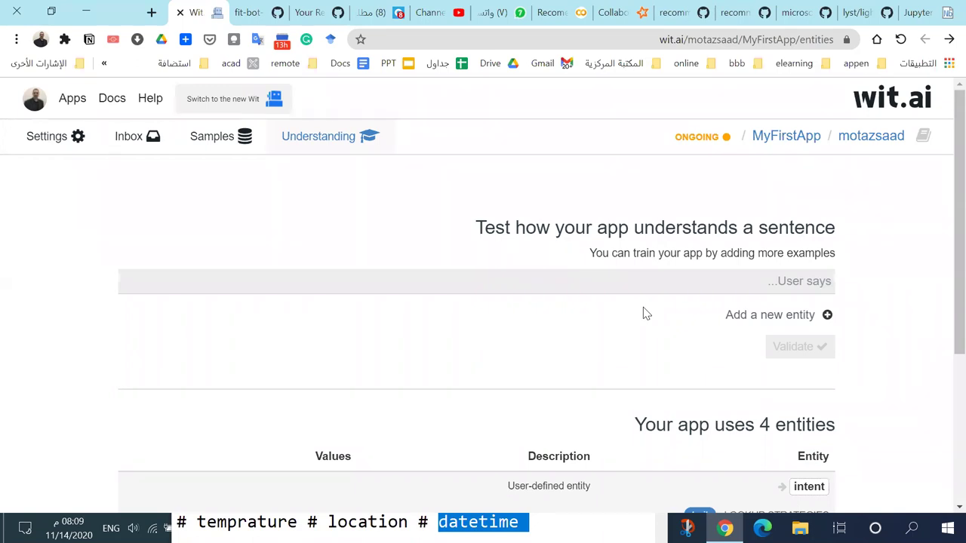
{"action": "scroll", "coordinate": [646, 316], "scroll_direction": "down", "scroll_amount": 3}
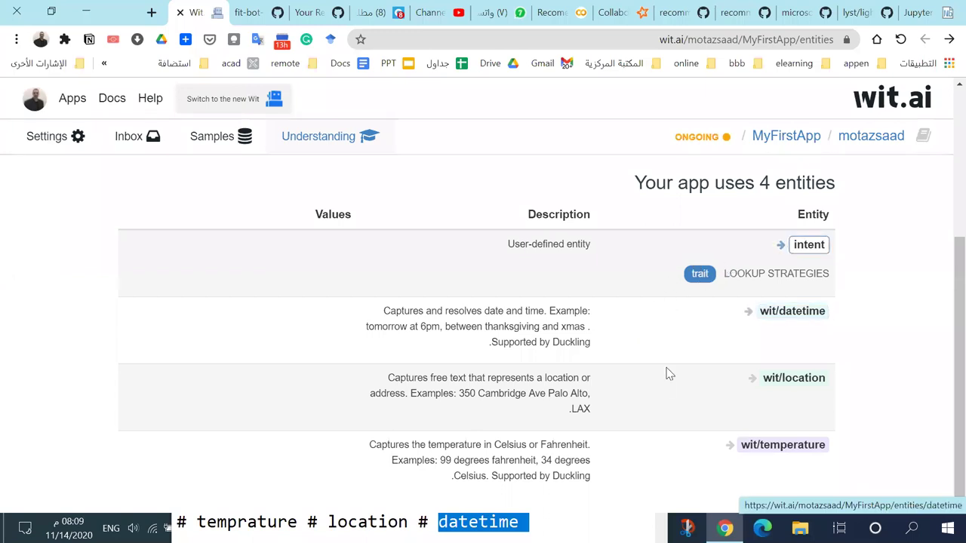
{"action": "scroll", "coordinate": [674, 342], "scroll_direction": "up", "scroll_amount": 3}
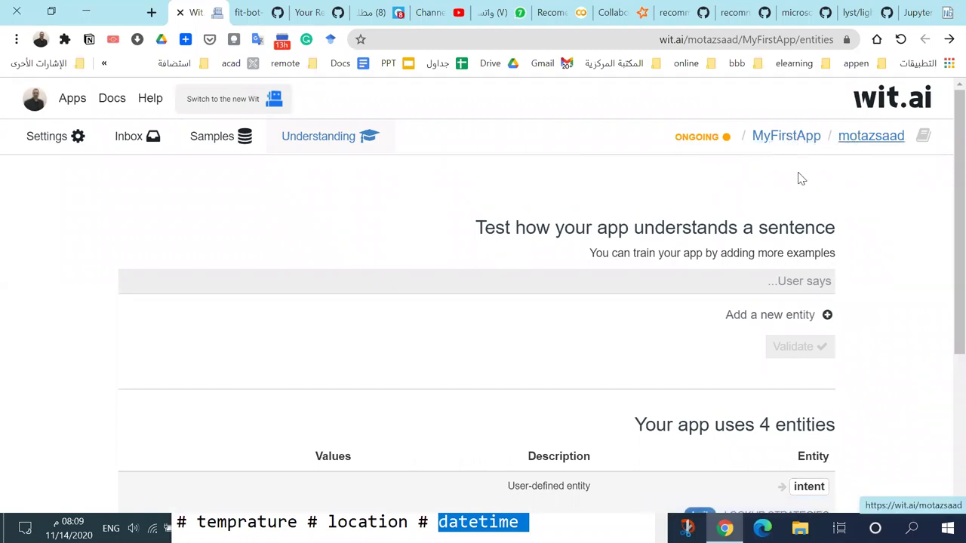
- Open the shared ArabicDemo app from the profile's app list and examine its entities
{"action": "left_click", "coordinate": [849, 137]}
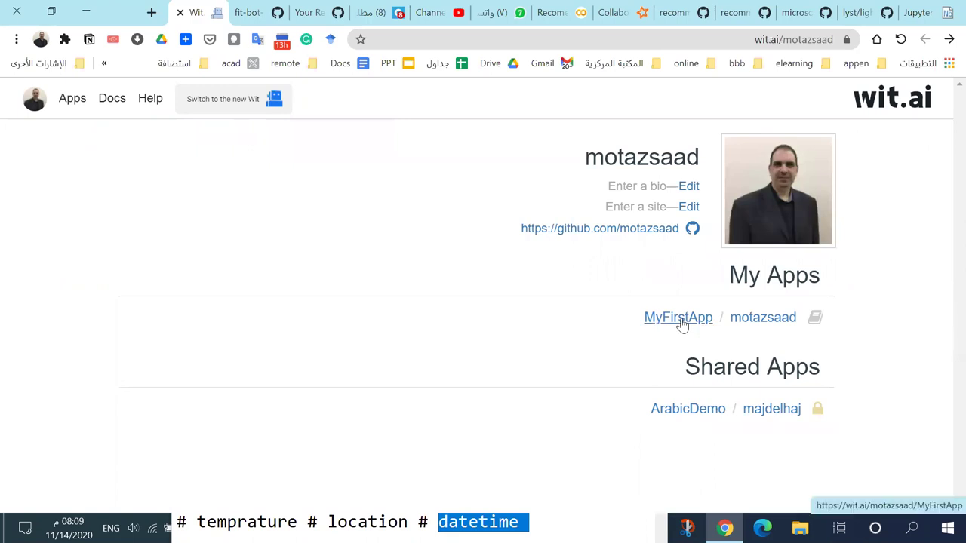
{"action": "left_click", "coordinate": [689, 414]}
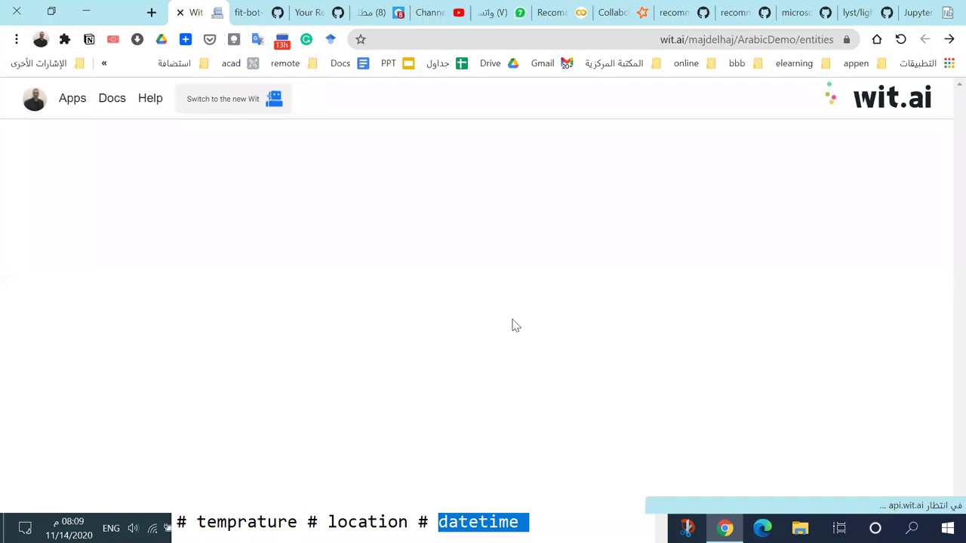
{"action": "scroll", "coordinate": [419, 279], "scroll_direction": "down", "scroll_amount": 3}
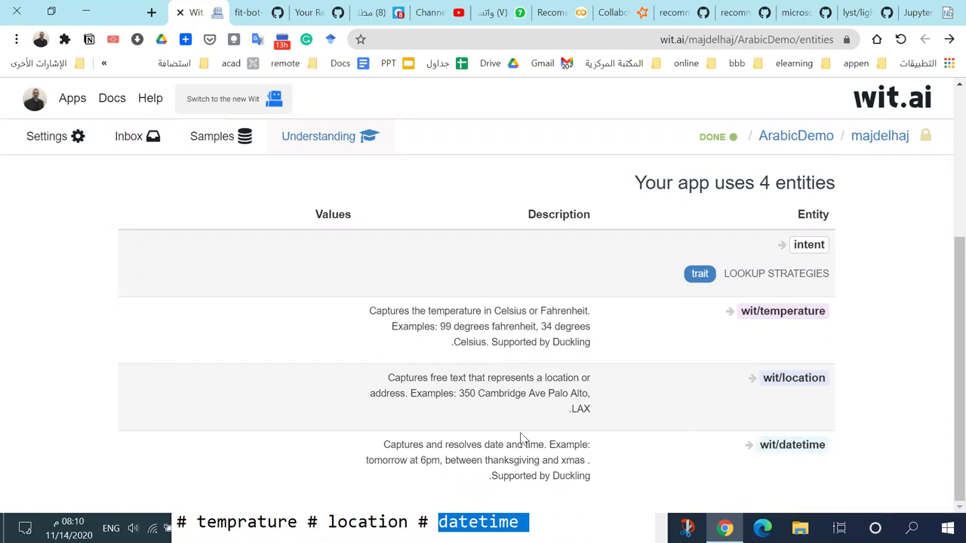
{"action": "scroll", "coordinate": [522, 438], "scroll_direction": "up", "scroll_amount": 1}
{"action": "scroll", "coordinate": [522, 438], "scroll_direction": "up", "scroll_amount": 3}
{"action": "scroll", "coordinate": [519, 413], "scroll_direction": "down", "scroll_amount": 3}
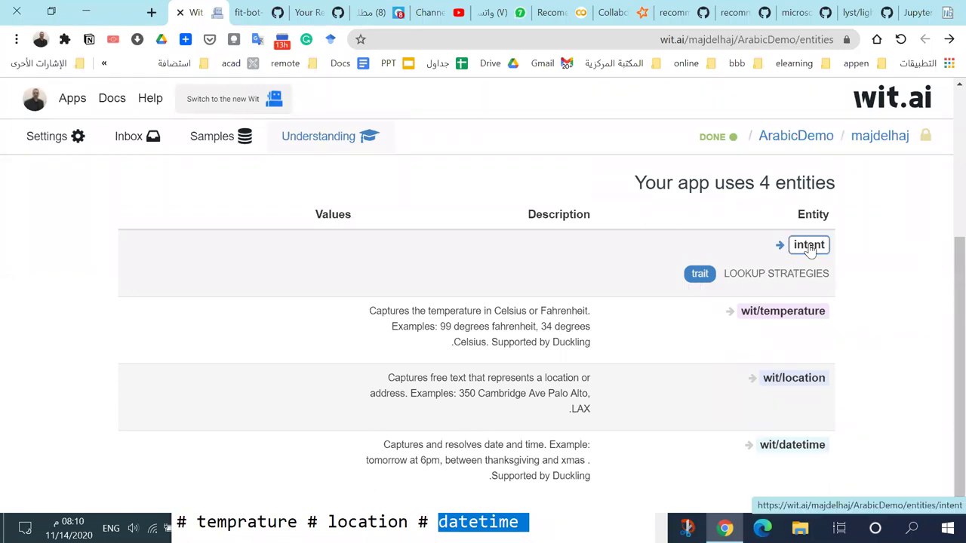
- Open the pywit Python SDK repository from the Wit.ai docs and highlight its "pip install wit" command
{"action": "scroll", "coordinate": [740, 355], "scroll_direction": "up", "scroll_amount": 3}
{"action": "scroll", "coordinate": [770, 227], "scroll_direction": "up", "scroll_amount": 1}
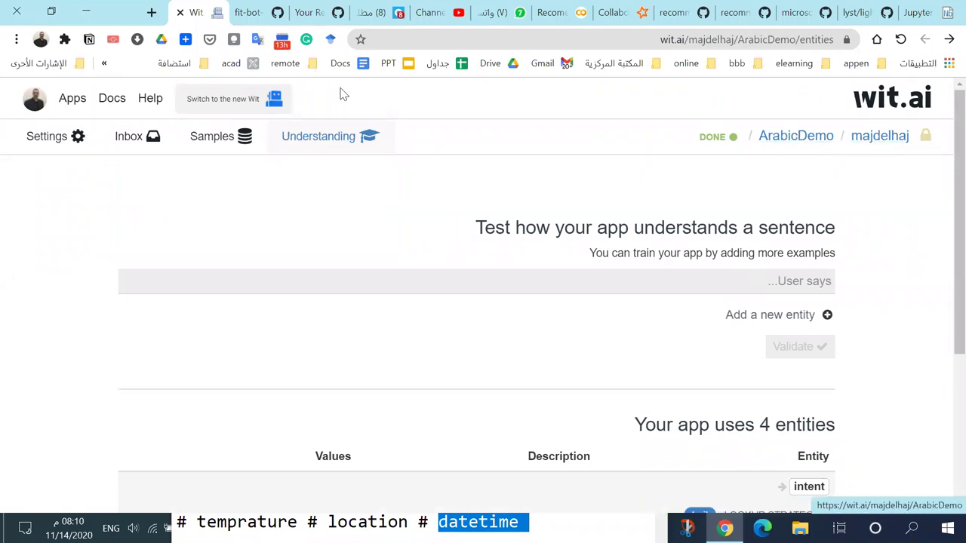
{"action": "left_click", "coordinate": [111, 101]}
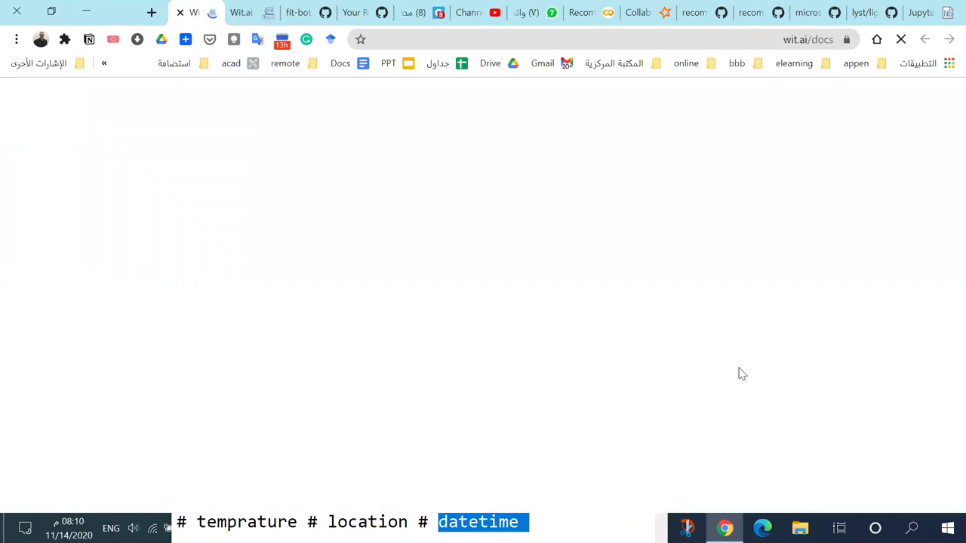
{"action": "scroll", "coordinate": [586, 319], "scroll_direction": "down", "scroll_amount": 4}
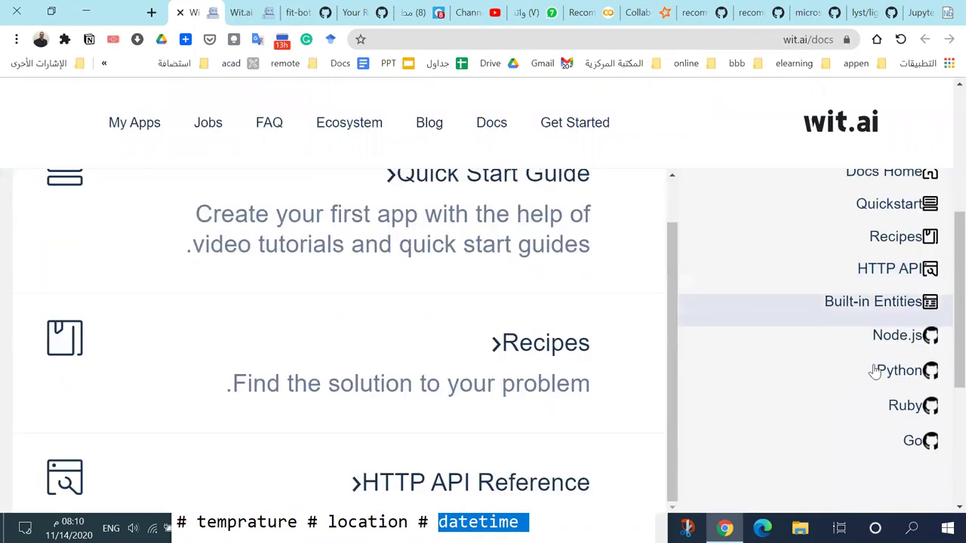
{"action": "left_click", "coordinate": [877, 370]}
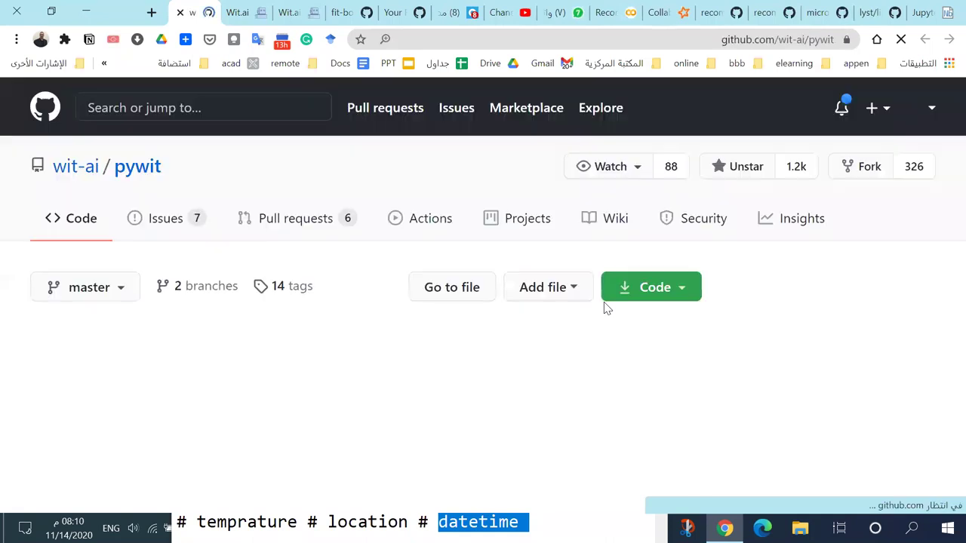
{"action": "scroll", "coordinate": [427, 301], "scroll_direction": "down", "scroll_amount": 8}
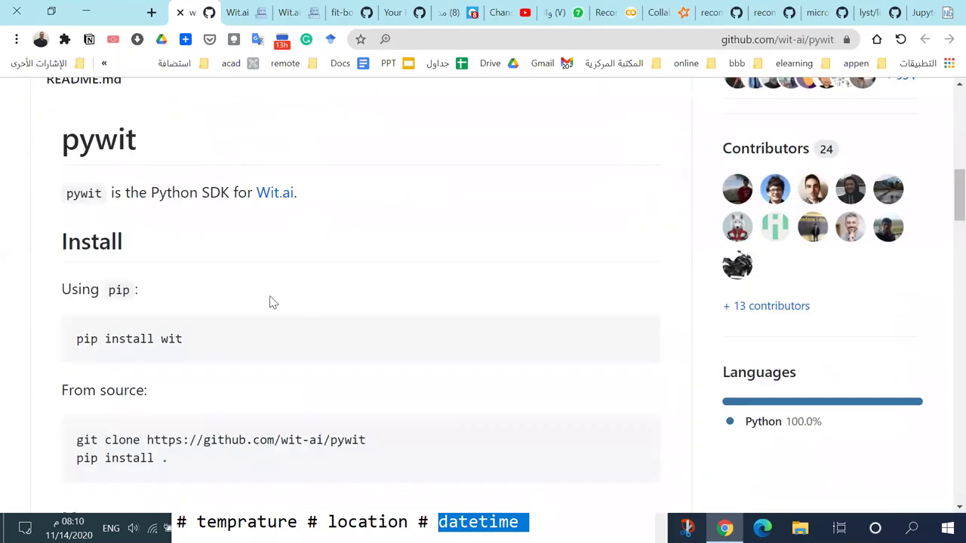
{"action": "left_click_drag", "start_coordinate": [192, 341], "coordinate": [52, 345]}
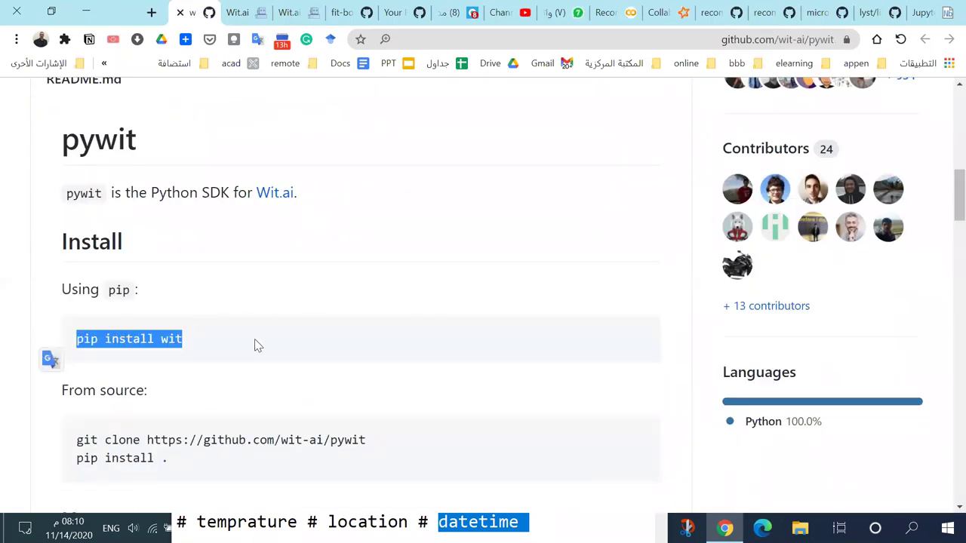
- Highlight the message method and the description of the interactive method in the README's Overview section
{"action": "scroll", "coordinate": [285, 345], "scroll_direction": "down", "scroll_amount": 2}
{"action": "scroll", "coordinate": [219, 302], "scroll_direction": "down", "scroll_amount": 1}
{"action": "scroll", "coordinate": [147, 249], "scroll_direction": "down", "scroll_amount": 4}
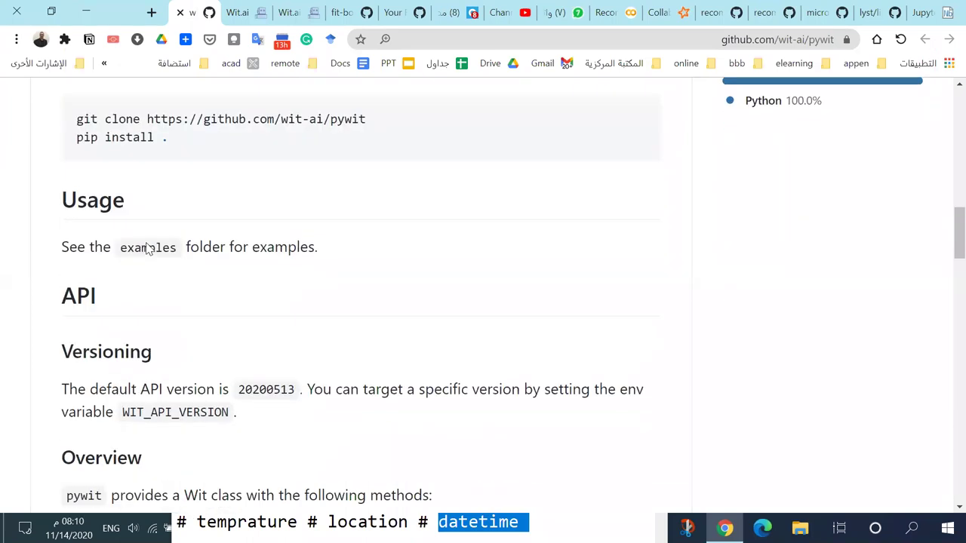
{"action": "scroll", "coordinate": [147, 249], "scroll_direction": "down", "scroll_amount": 1}
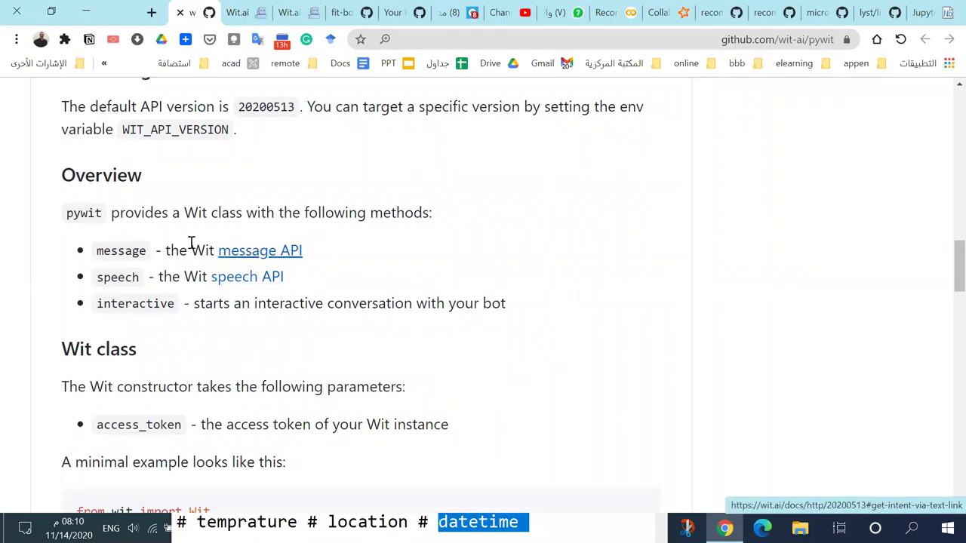
{"action": "double_click", "coordinate": [117, 250]}
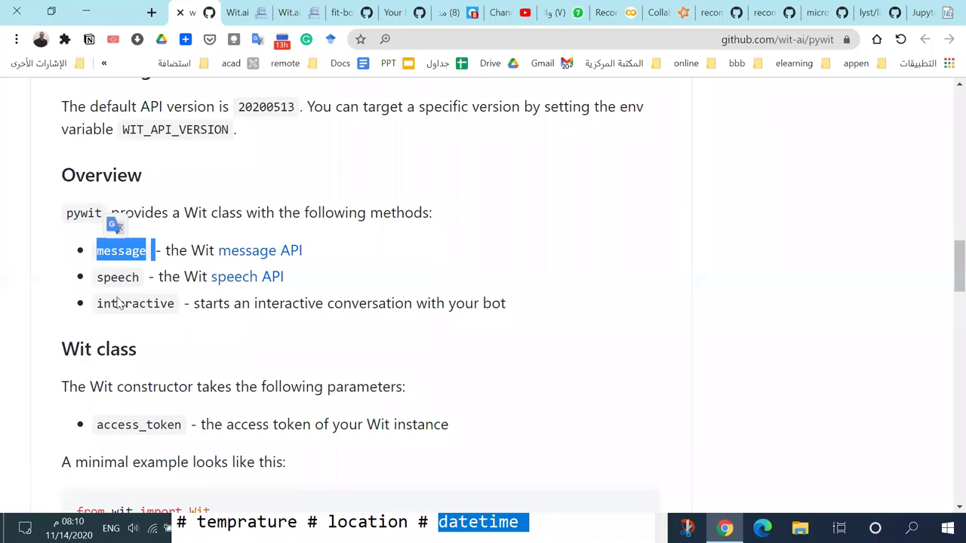
{"action": "triple_click", "coordinate": [129, 304]}
{"action": "left_click", "coordinate": [230, 311]}
{"action": "left_click_drag", "start_coordinate": [206, 304], "coordinate": [530, 313]}
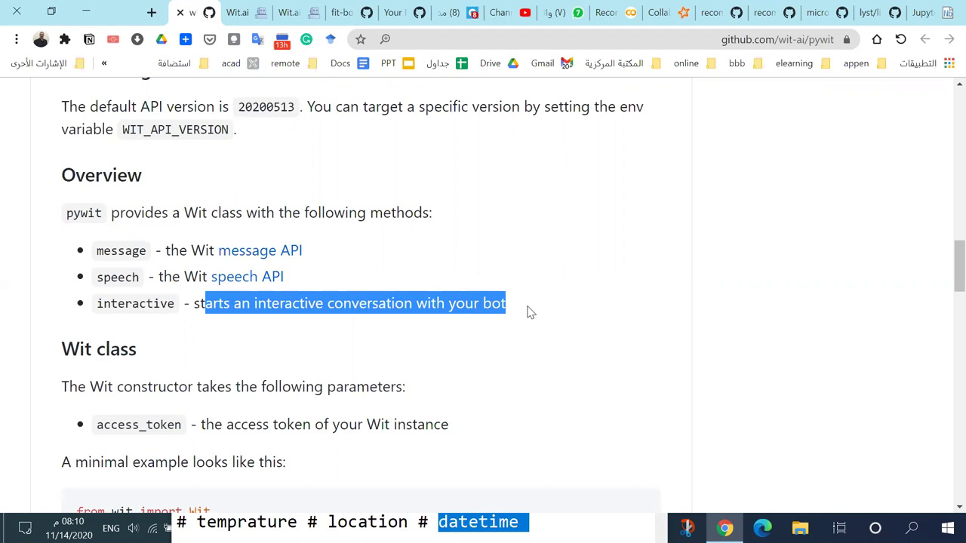
- Highlight the sentence "set an alarm tomorrow at 7am" in the minimal example and the code of the .message() example
{"action": "scroll", "coordinate": [356, 320], "scroll_direction": "down", "scroll_amount": 3}
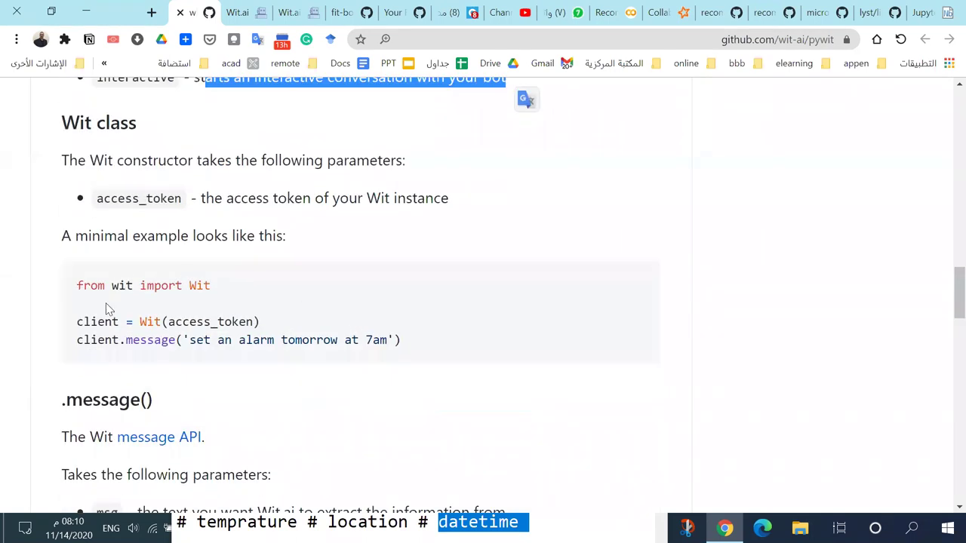
{"action": "left_click_drag", "start_coordinate": [189, 340], "coordinate": [393, 343]}
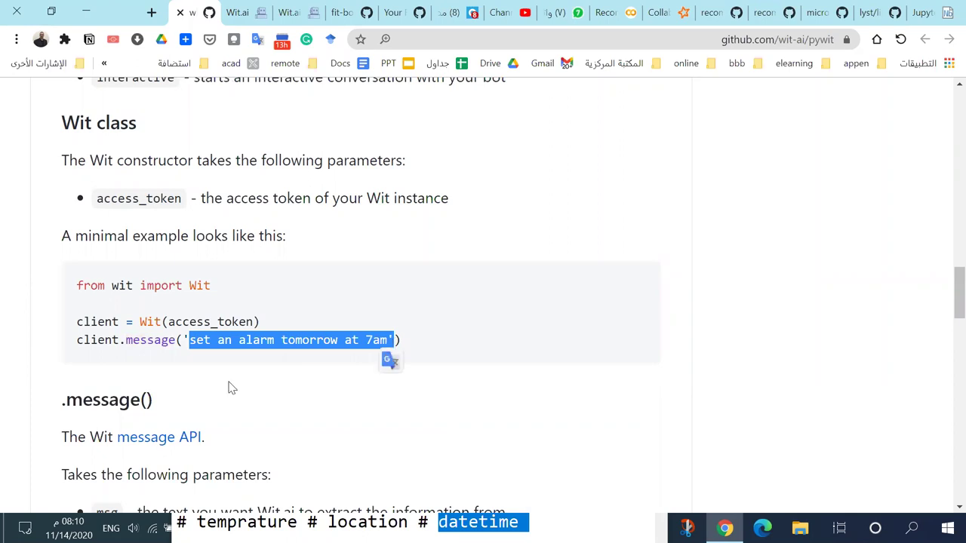
{"action": "scroll", "coordinate": [102, 302], "scroll_direction": "down", "scroll_amount": 3}
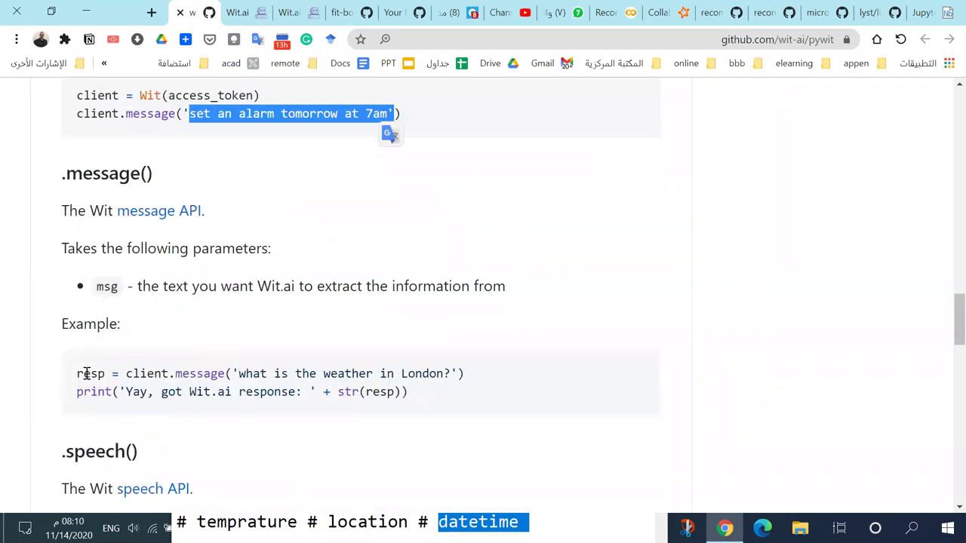
{"action": "left_click_drag", "start_coordinate": [408, 392], "coordinate": [47, 382]}
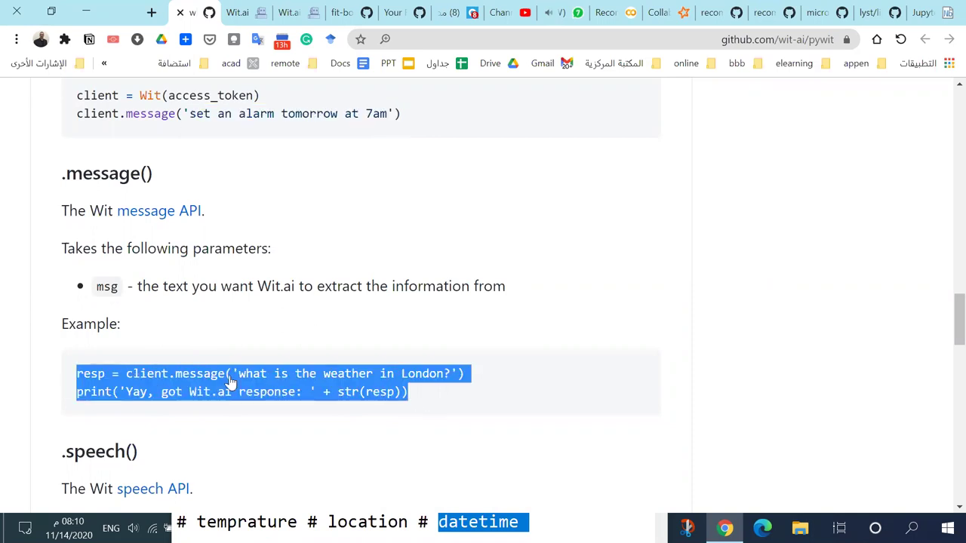
{"action": "left_click", "coordinate": [360, 380]}
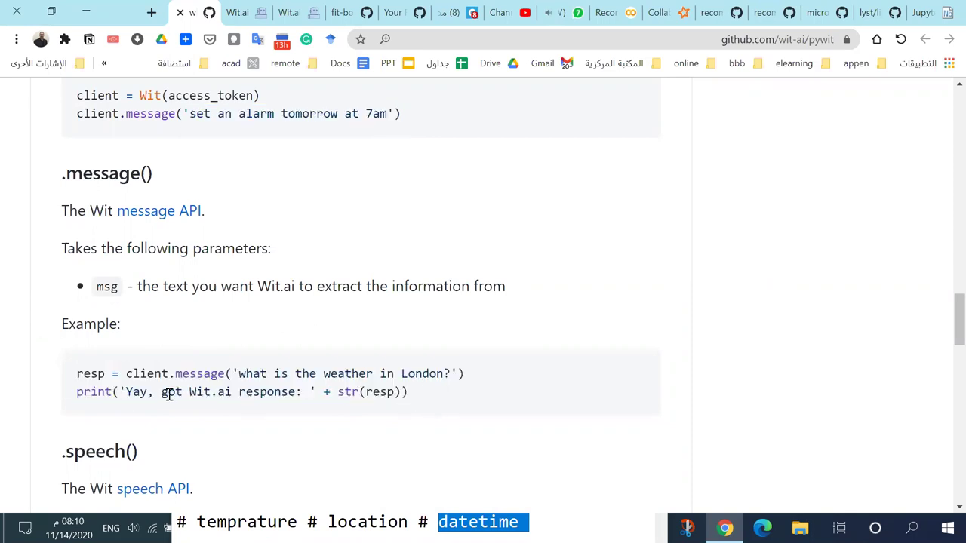
{"action": "left_click_drag", "start_coordinate": [83, 392], "coordinate": [429, 394]}
- Go back to the Wit class section and highlight the client constructor and the description of its access_token parameter
{"action": "scroll", "coordinate": [252, 354], "scroll_direction": "down", "scroll_amount": 2}
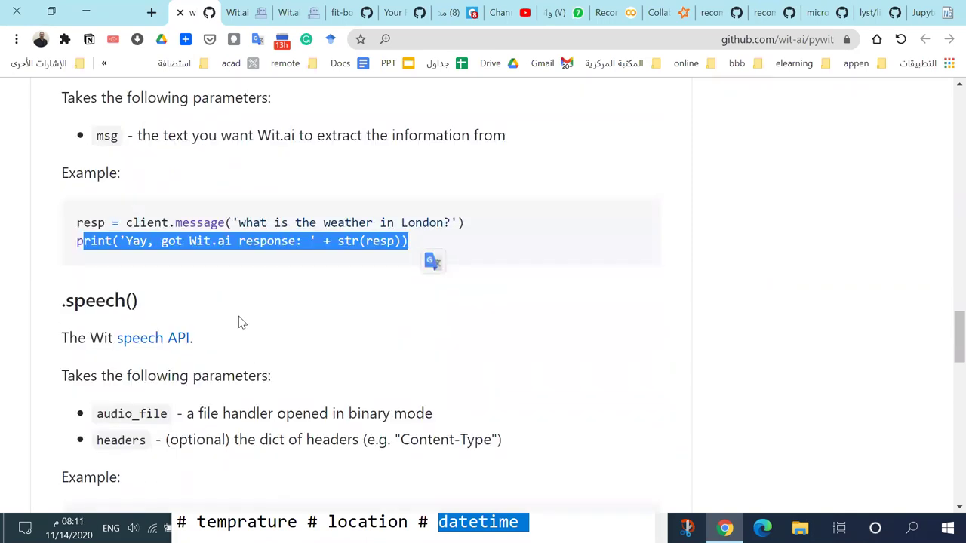
{"action": "scroll", "coordinate": [240, 325], "scroll_direction": "up", "scroll_amount": 5}
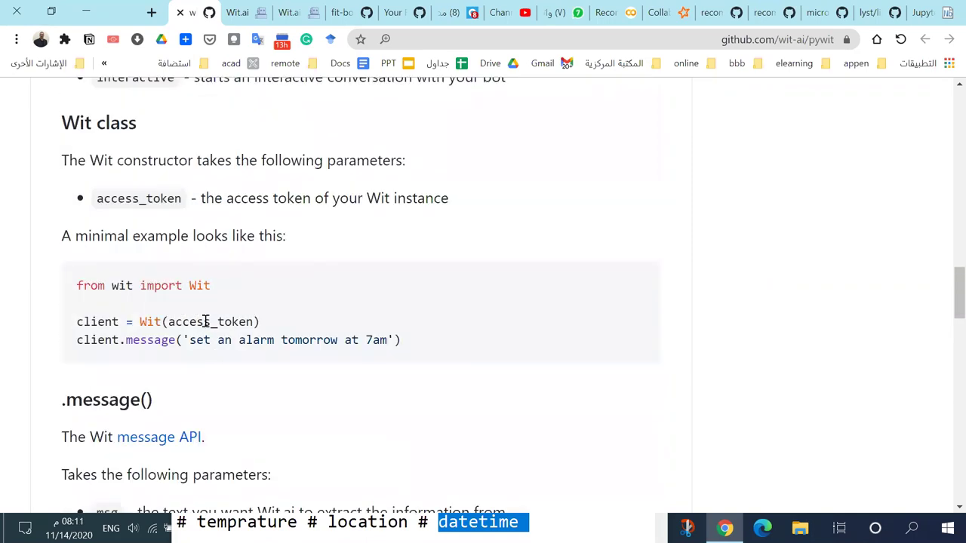
{"action": "double_click", "coordinate": [185, 324]}
{"action": "left_click", "coordinate": [91, 321]}
{"action": "left_click_drag", "start_coordinate": [139, 321], "coordinate": [160, 326]}
{"action": "left_click_drag", "start_coordinate": [433, 199], "coordinate": [160, 198]}
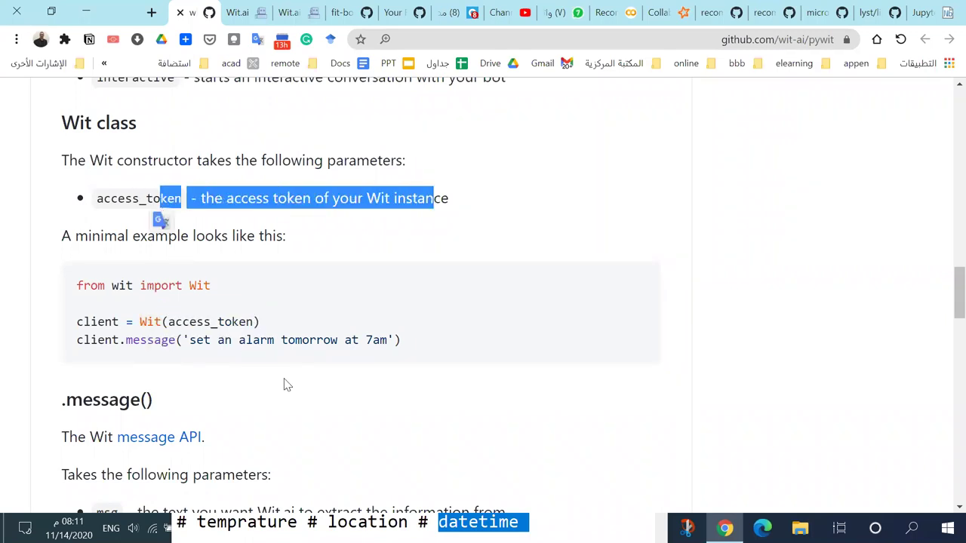
- Return to the .message() example and highlight part of its London weather call
{"action": "scroll", "coordinate": [287, 384], "scroll_direction": "down", "scroll_amount": 5}
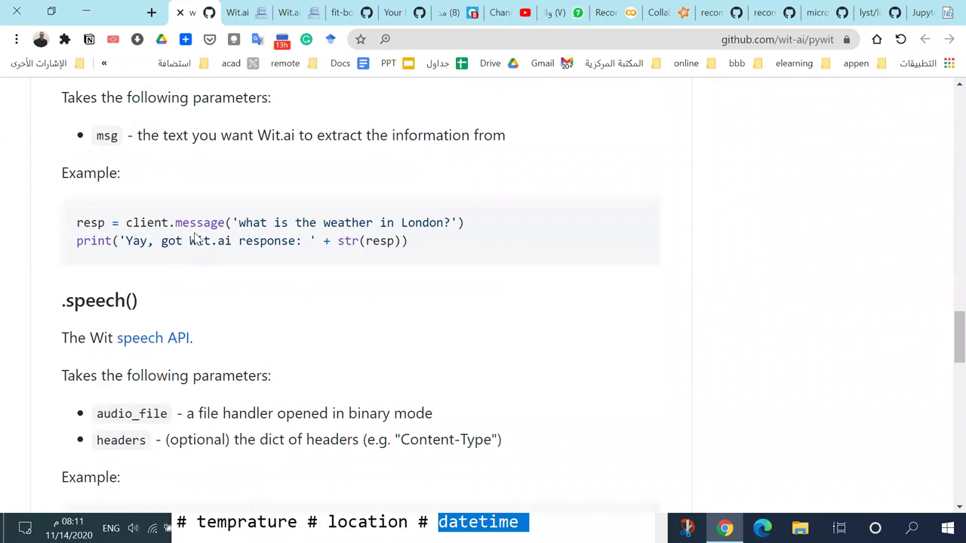
{"action": "scroll", "coordinate": [187, 247], "scroll_direction": "up", "scroll_amount": 1}
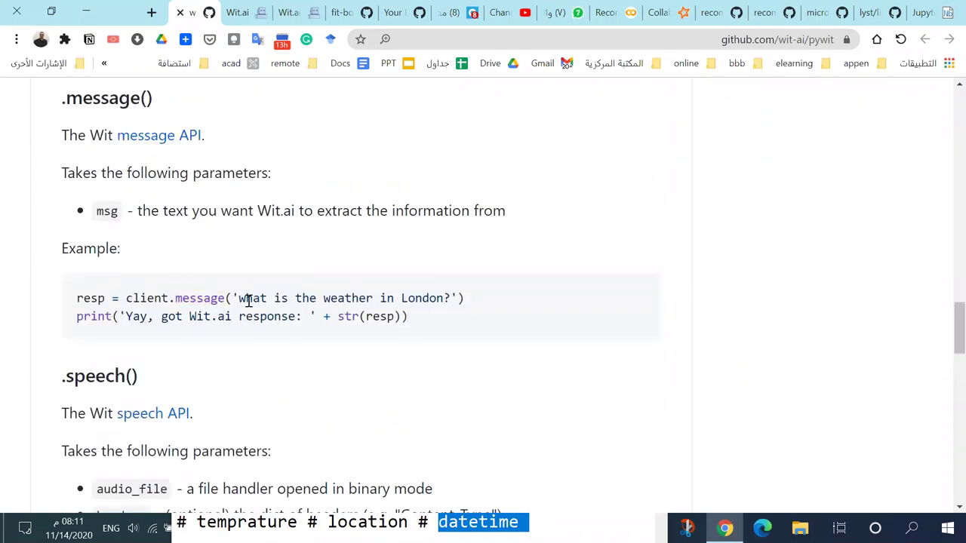
{"action": "left_click_drag", "start_coordinate": [243, 298], "coordinate": [75, 321]}
- Highlight the test.wav file name and the response print line in the .speech() example
{"action": "scroll", "coordinate": [289, 339], "scroll_direction": "down", "scroll_amount": 4}
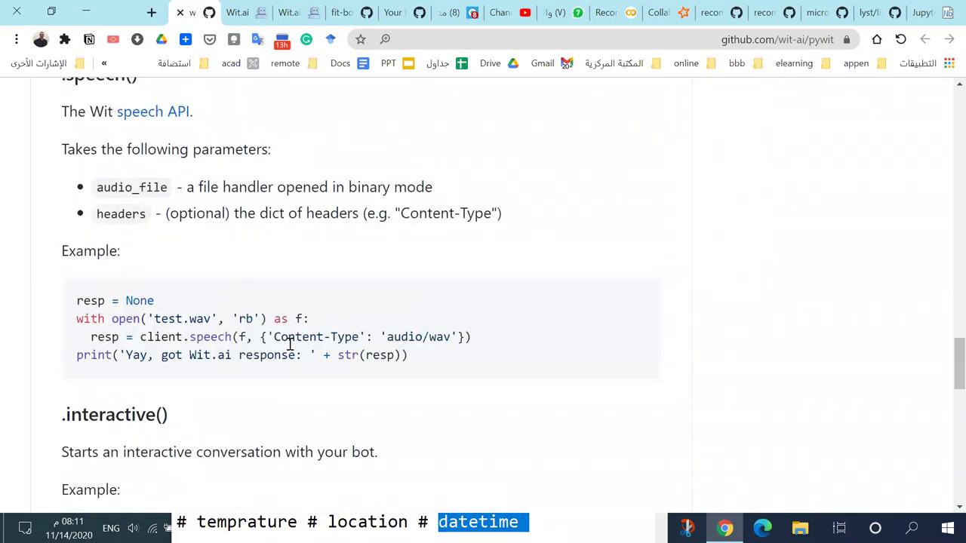
{"action": "scroll", "coordinate": [316, 305], "scroll_direction": "down", "scroll_amount": 1}
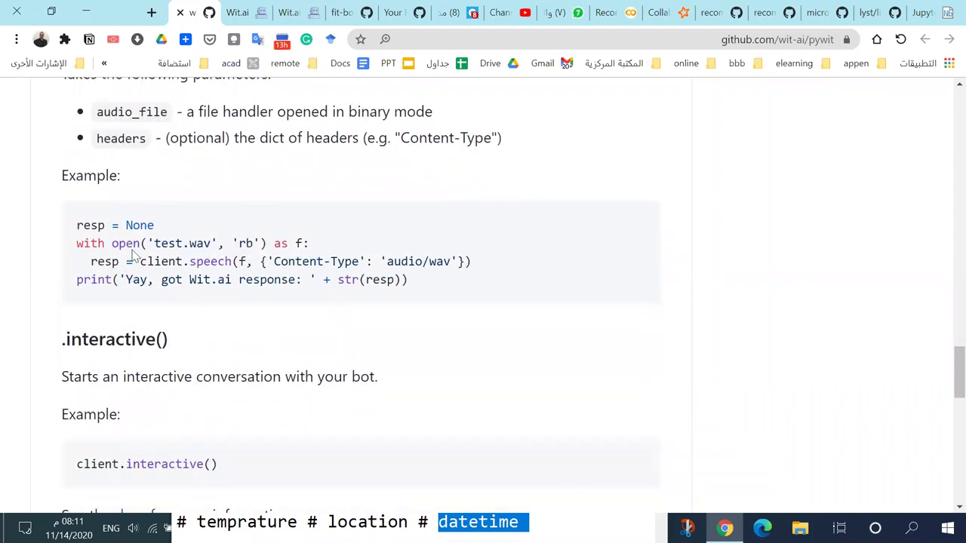
{"action": "left_click_drag", "start_coordinate": [157, 243], "coordinate": [219, 243]}
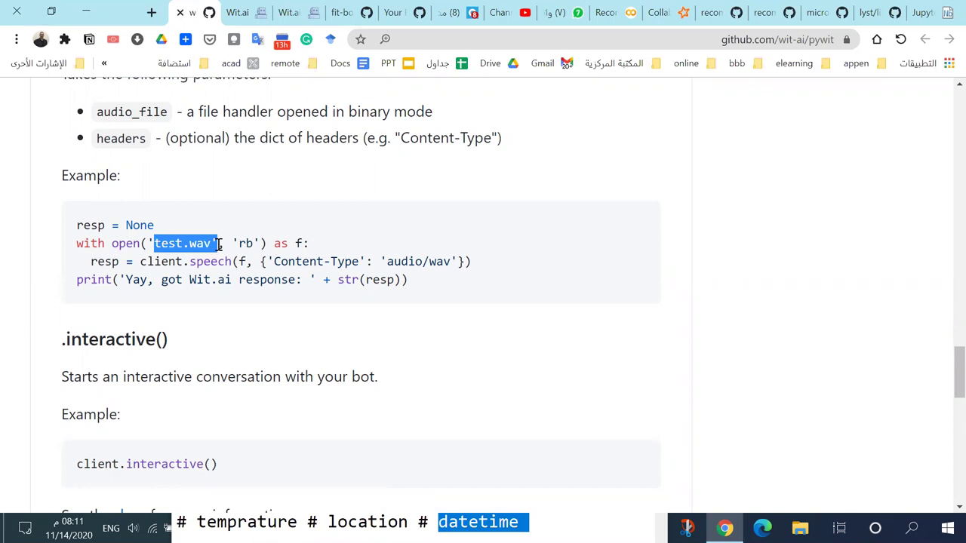
{"action": "left_click_drag", "start_coordinate": [174, 280], "coordinate": [406, 282]}
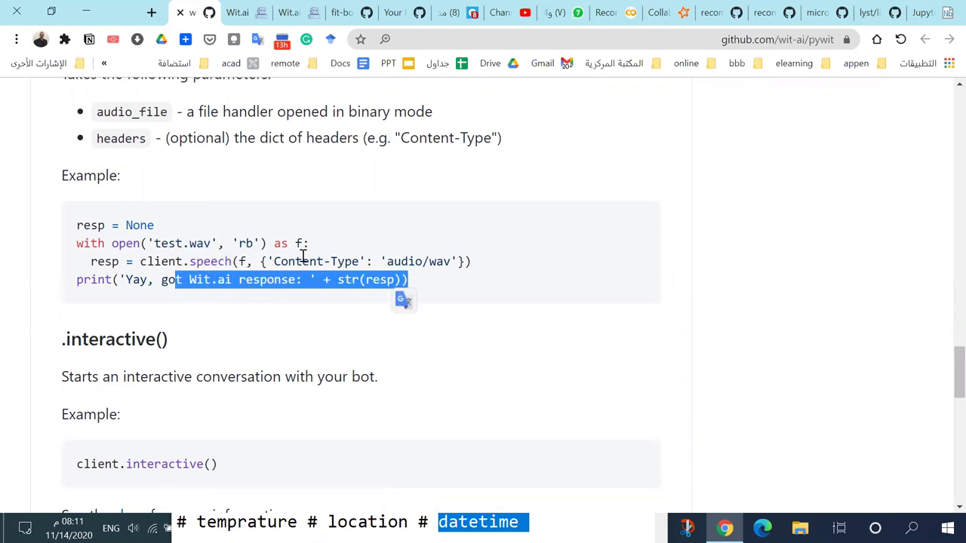
- Read through the README's .interactive(), Logging and License sections, then return to the minimal Wit class example
{"action": "scroll", "coordinate": [327, 356], "scroll_direction": "down", "scroll_amount": 2}
{"action": "scroll", "coordinate": [329, 360], "scroll_direction": "down", "scroll_amount": 2}
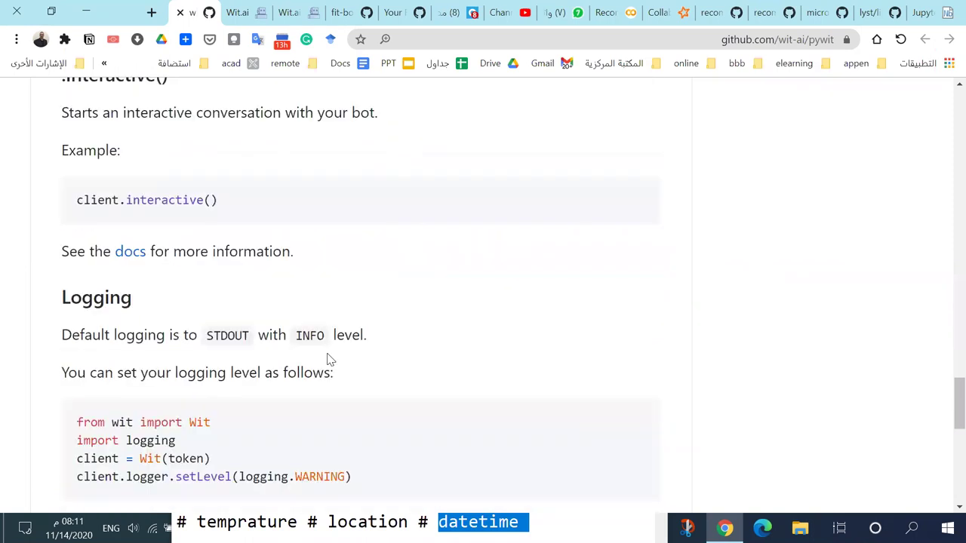
{"action": "scroll", "coordinate": [329, 353], "scroll_direction": "down", "scroll_amount": 3}
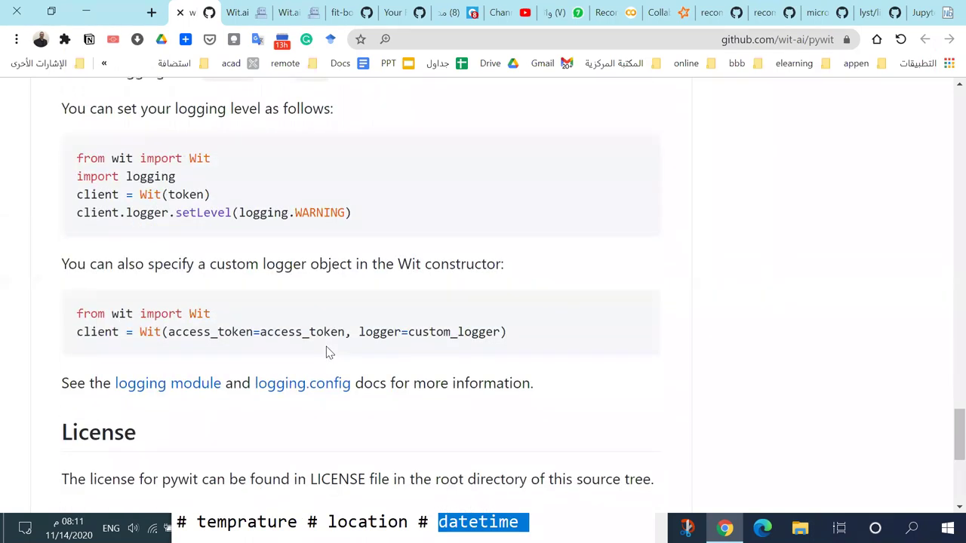
{"action": "scroll", "coordinate": [329, 352], "scroll_direction": "down", "scroll_amount": 1}
{"action": "scroll", "coordinate": [329, 352], "scroll_direction": "down", "scroll_amount": 1}
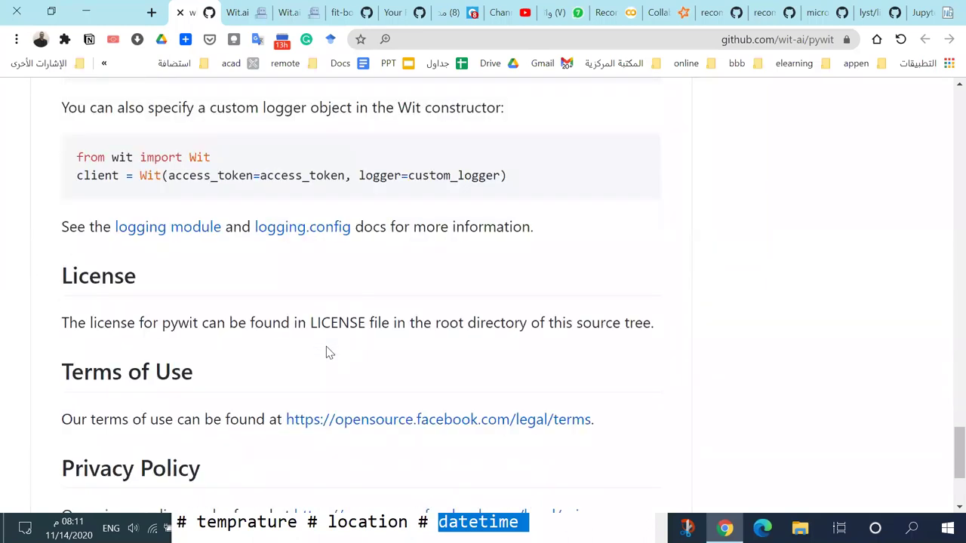
{"action": "scroll", "coordinate": [329, 352], "scroll_direction": "down", "scroll_amount": 2}
{"action": "scroll", "coordinate": [280, 328], "scroll_direction": "up", "scroll_amount": 6}
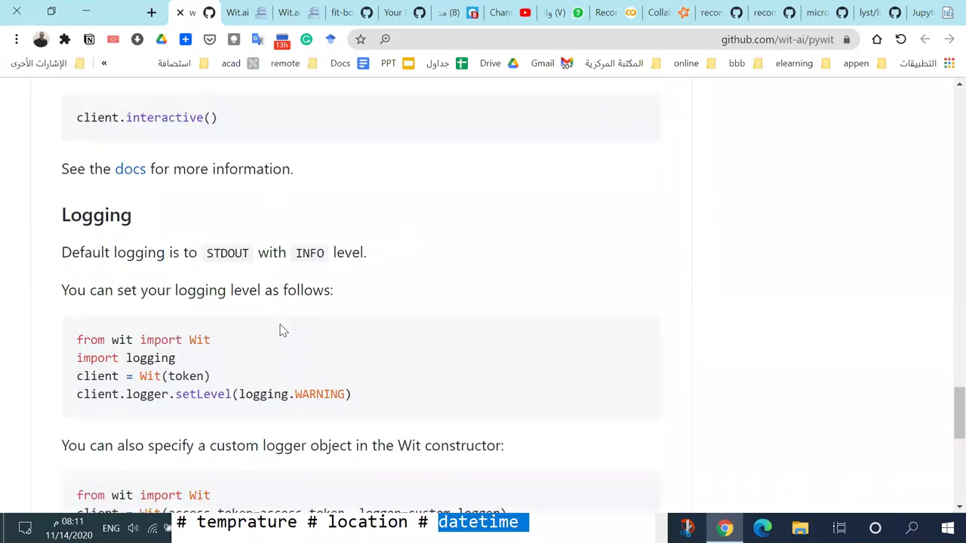
{"action": "scroll", "coordinate": [280, 330], "scroll_direction": "up", "scroll_amount": 4}
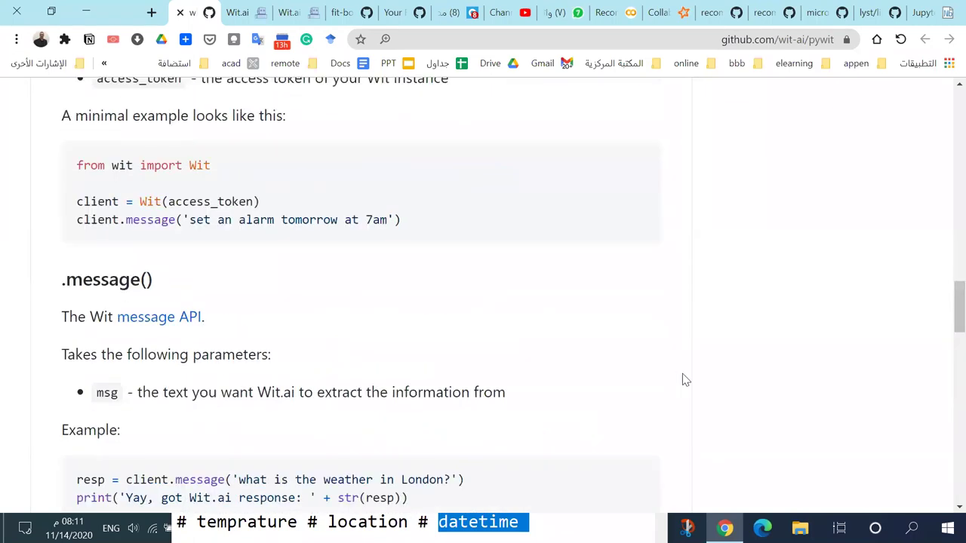
- Switch back to the ArabicDemo app and examine its entity list
{"action": "key", "text": "ctrl+shift+Tab"}
{"action": "key", "text": "ctrl+Tab"}
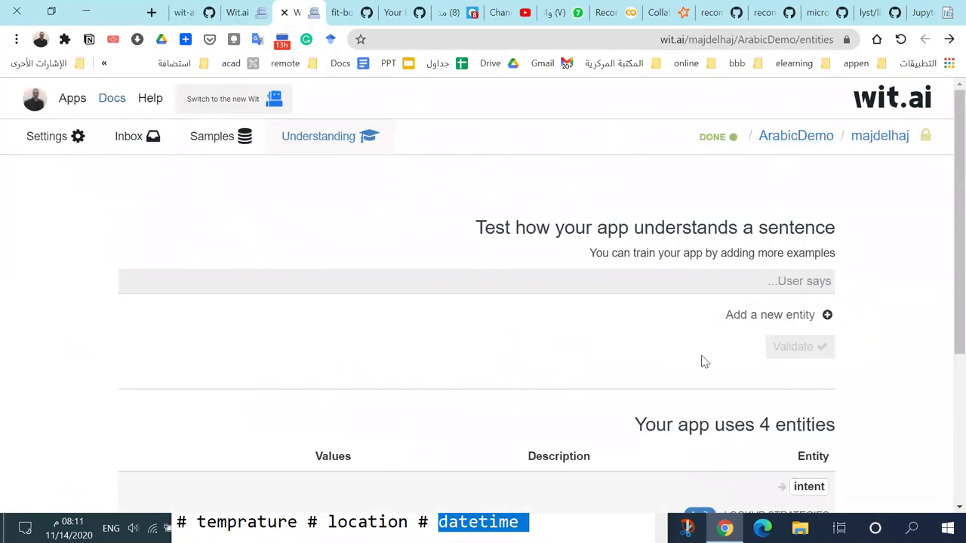
{"action": "scroll", "coordinate": [701, 365], "scroll_direction": "down", "scroll_amount": 3}
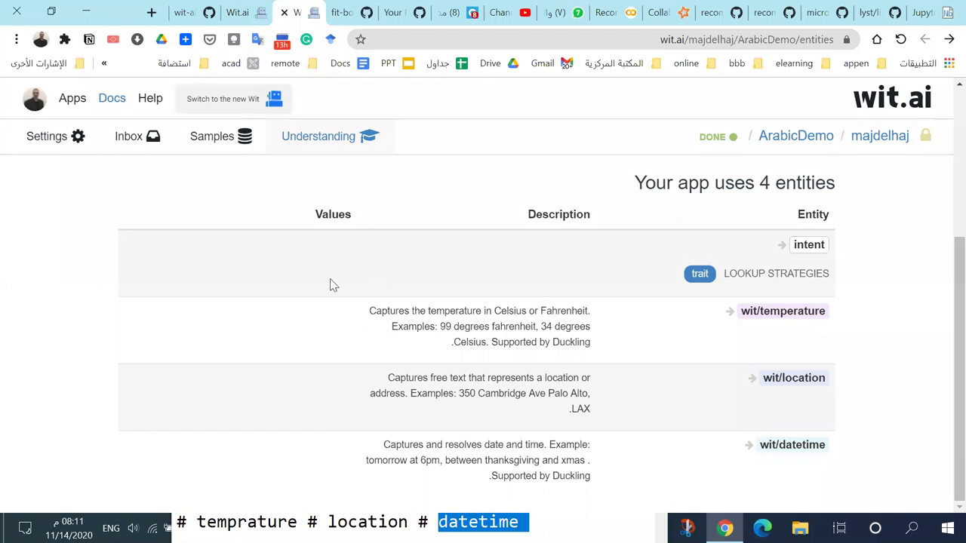
- Return to the pywit README, highlight the interactive method's description, and review the repository's file list
{"action": "left_click", "coordinate": [200, 9]}
{"action": "left_click_drag", "start_coordinate": [160, 260], "coordinate": [520, 264]}
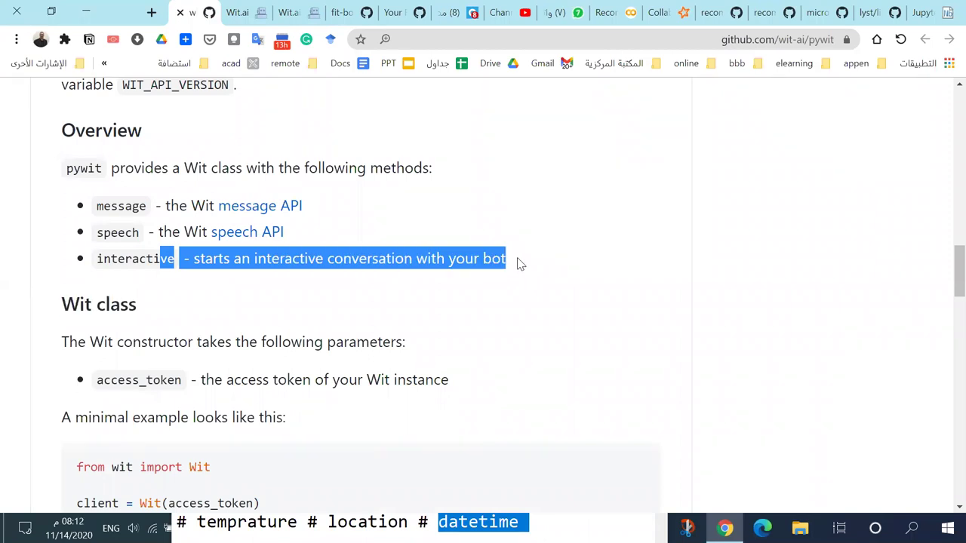
{"action": "scroll", "coordinate": [399, 339], "scroll_direction": "up", "scroll_amount": 10}
{"action": "scroll", "coordinate": [393, 343], "scroll_direction": "up", "scroll_amount": 8}
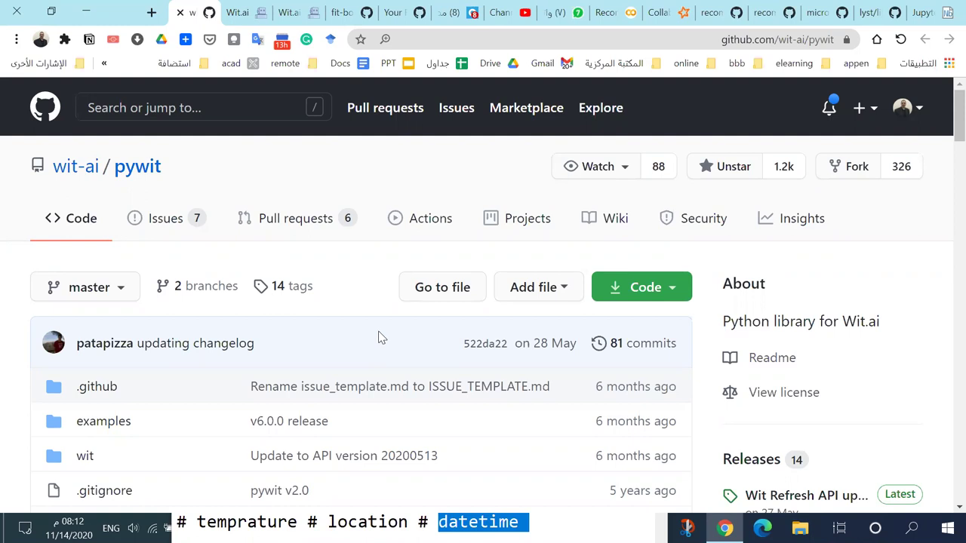
{"action": "scroll", "coordinate": [366, 333], "scroll_direction": "down", "scroll_amount": 4}
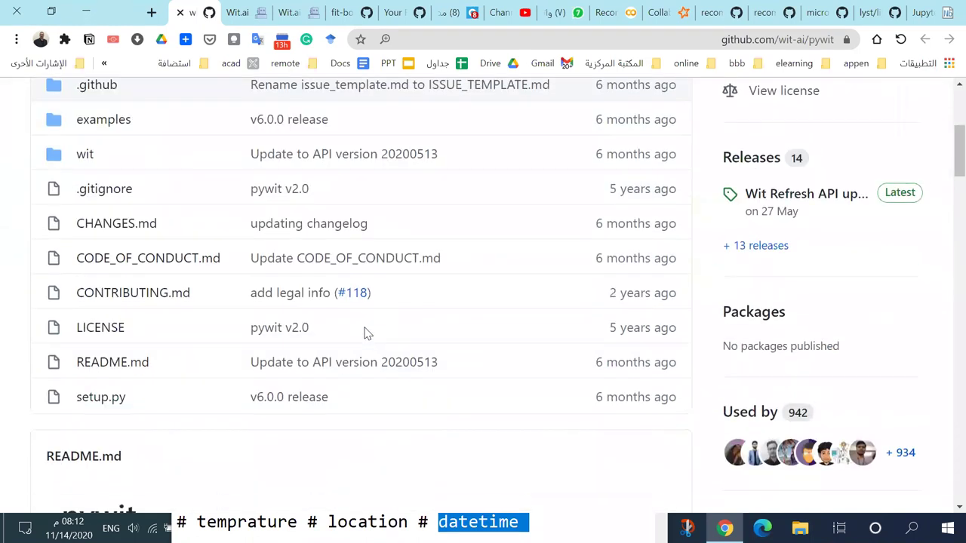
- Switch to the fit-bot-aiml repository and look through the AIML files in its aiml folder
{"action": "left_click", "coordinate": [346, 13]}
{"action": "scroll", "coordinate": [387, 312], "scroll_direction": "down", "scroll_amount": 4}
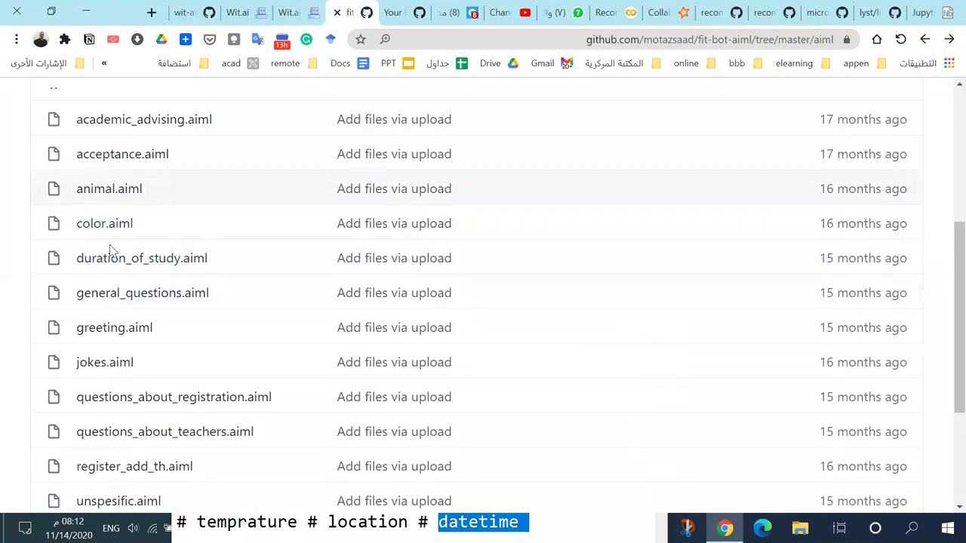
{"action": "scroll", "coordinate": [108, 407], "scroll_direction": "down", "scroll_amount": 2}
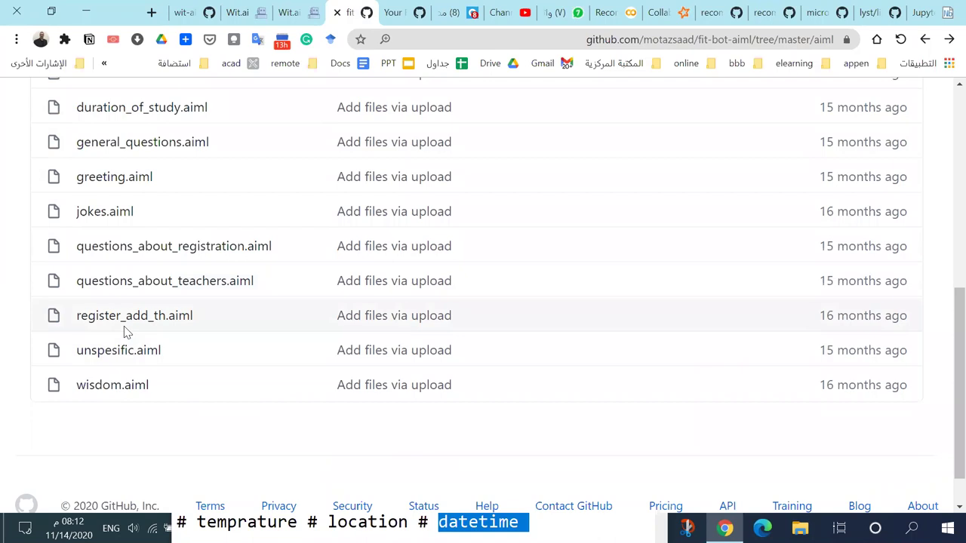
{"action": "scroll", "coordinate": [119, 304], "scroll_direction": "up", "scroll_amount": 1}
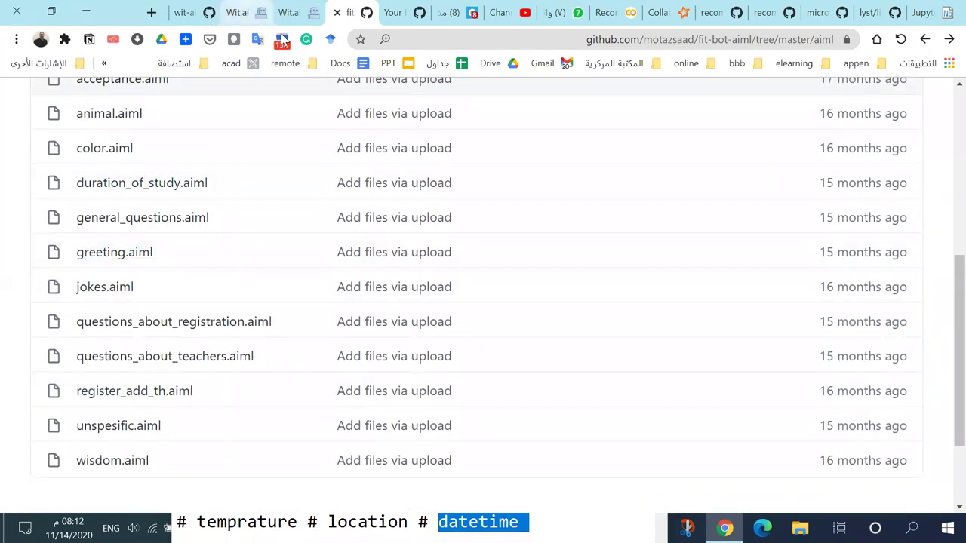
- Return to the ArabicDemo app and show the sentence entry field for testing its understanding
{"action": "left_click", "coordinate": [243, 12]}
{"action": "left_click", "coordinate": [319, 8]}
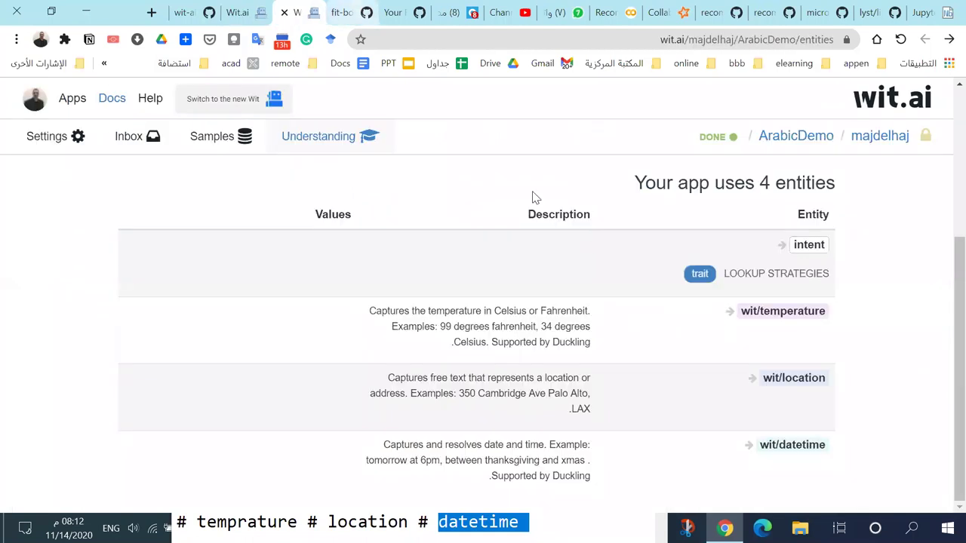
{"action": "scroll", "coordinate": [647, 276], "scroll_direction": "up", "scroll_amount": 2}
{"action": "scroll", "coordinate": [806, 200], "scroll_direction": "up", "scroll_amount": 1}
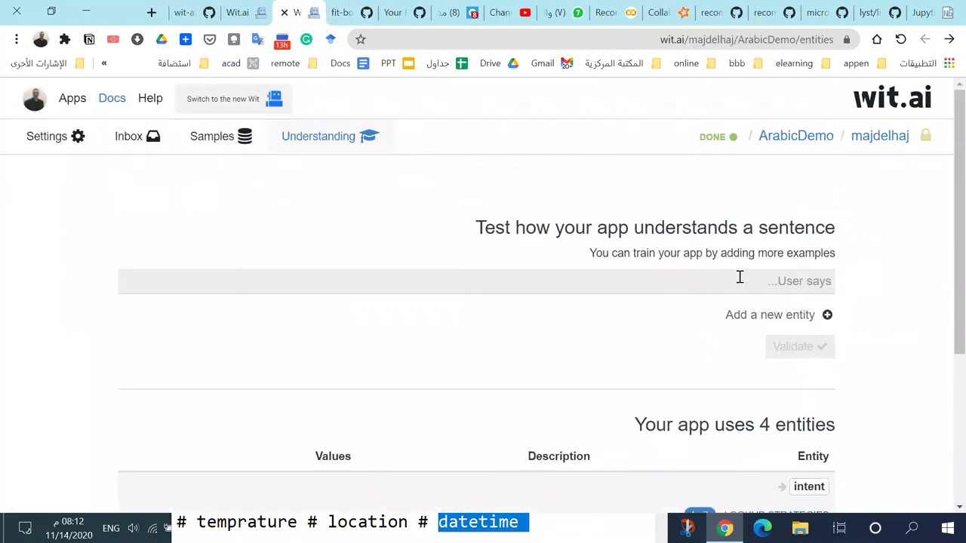
{"action": "left_click", "coordinate": [793, 280]}
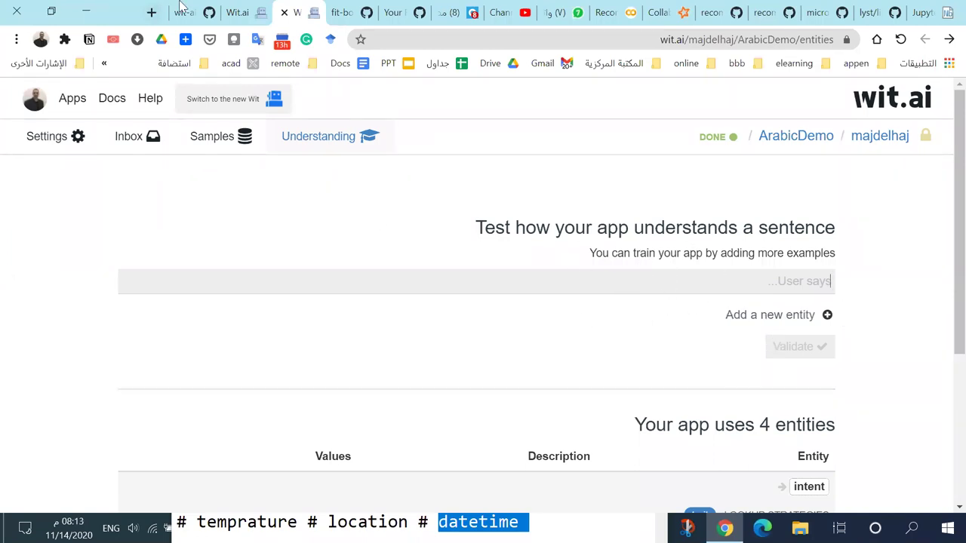
- Go back to the fit-bot-aiml repository and review the aiml folder from its header through the file list
{"action": "key", "text": "ctrl+Tab"}
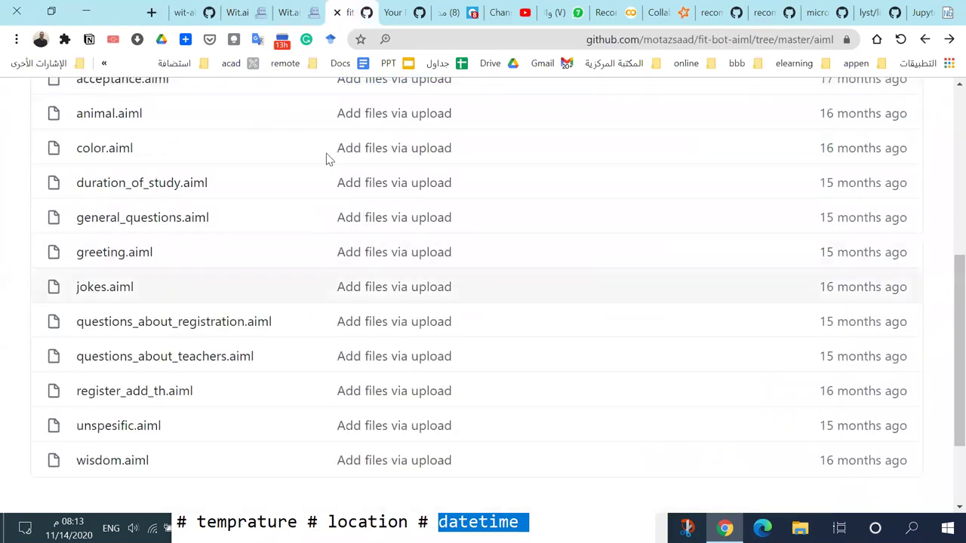
{"action": "scroll", "coordinate": [173, 253], "scroll_direction": "down", "scroll_amount": 2}
{"action": "scroll", "coordinate": [172, 252], "scroll_direction": "up", "scroll_amount": 3}
{"action": "scroll", "coordinate": [173, 252], "scroll_direction": "up", "scroll_amount": 3}
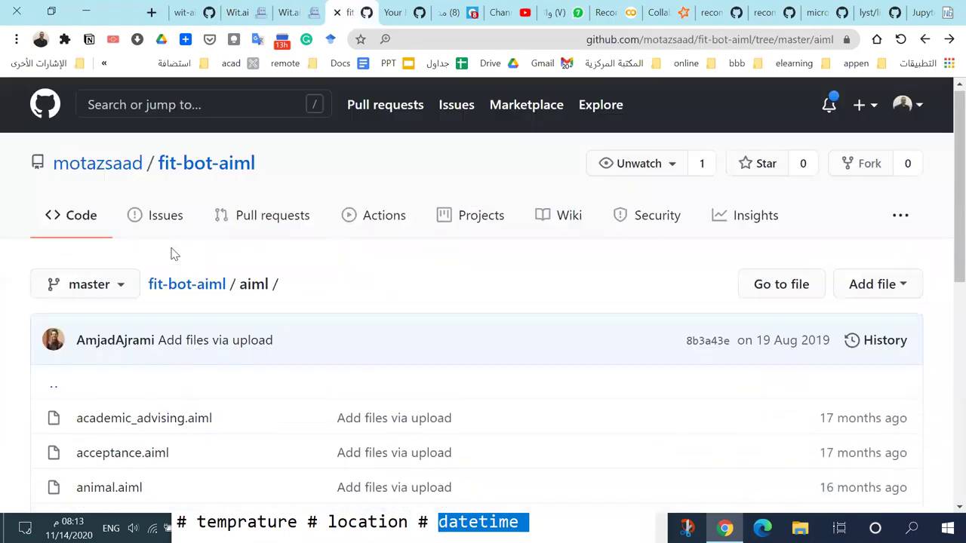
{"action": "scroll", "coordinate": [197, 341], "scroll_direction": "down", "scroll_amount": 2}
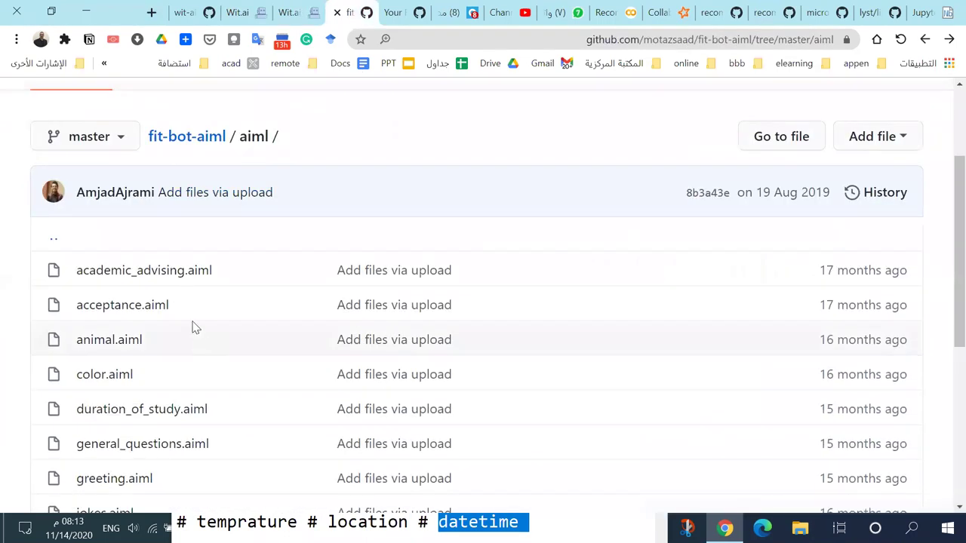
{"action": "scroll", "coordinate": [191, 328], "scroll_direction": "down", "scroll_amount": 2}
- Compare the ArabicDemo app's Understanding page with the topic files in the fit-bot-aiml aiml folder
{"action": "left_click", "coordinate": [297, 8]}
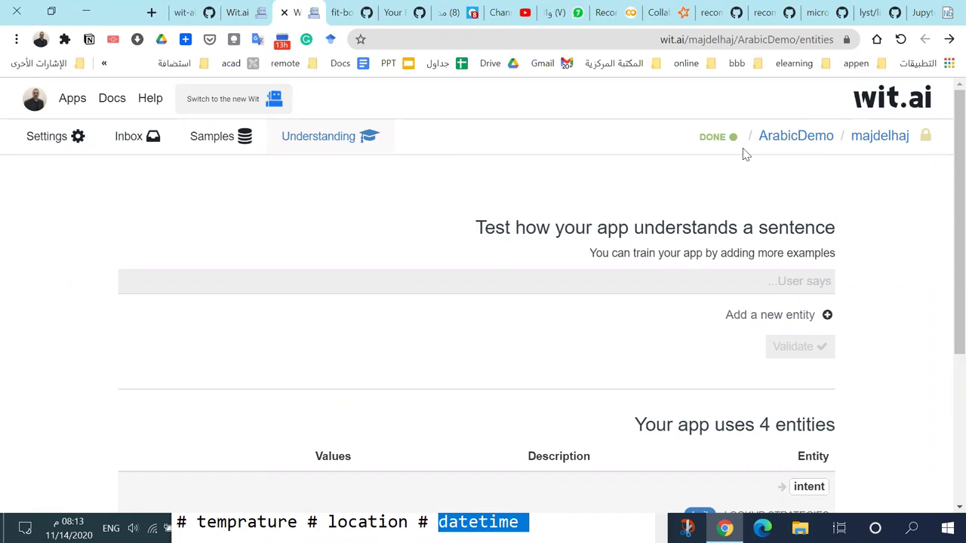
{"action": "left_click", "coordinate": [351, 12]}
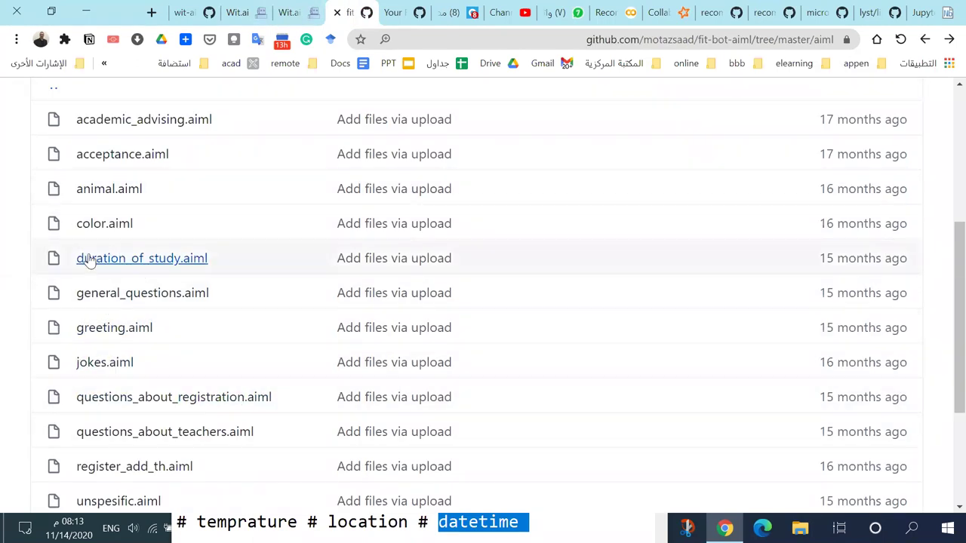
{"action": "scroll", "coordinate": [112, 274], "scroll_direction": "down", "scroll_amount": 2}
{"action": "scroll", "coordinate": [156, 213], "scroll_direction": "up", "scroll_amount": 4}
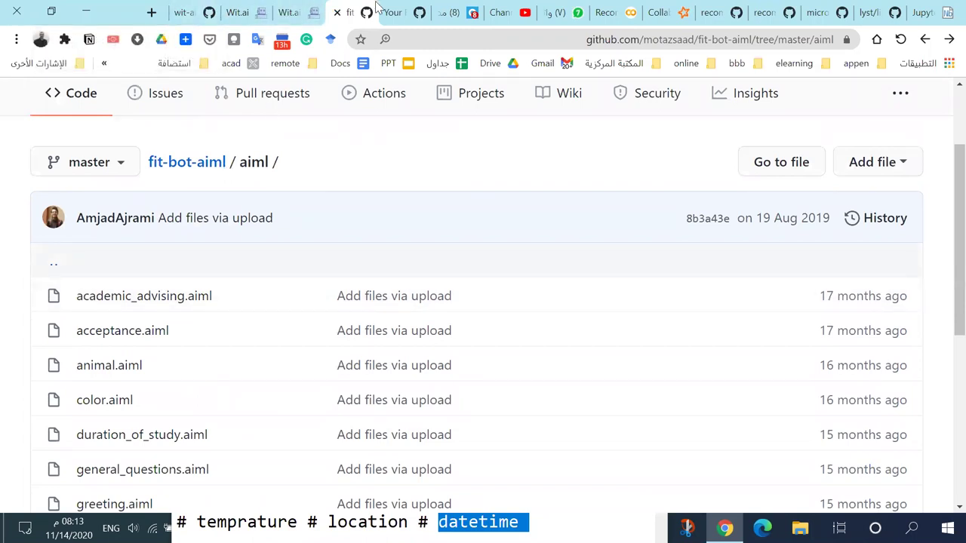
- Switch by way of the ArabicDemo app to the pywit repository and review its README's usage, API overview and Wit class sections
{"action": "left_click", "coordinate": [298, 12]}
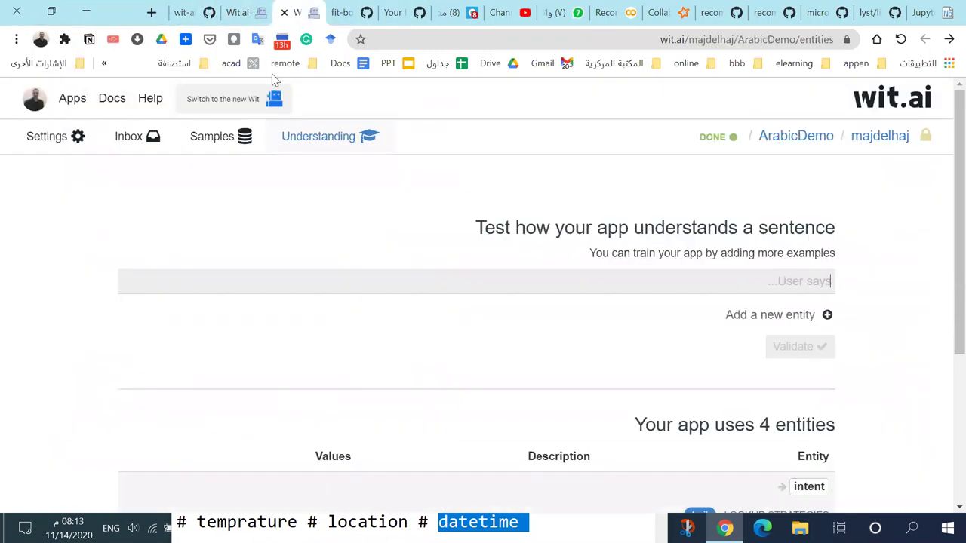
{"action": "left_click", "coordinate": [198, 9]}
{"action": "scroll", "coordinate": [596, 381], "scroll_direction": "up", "scroll_amount": 5}
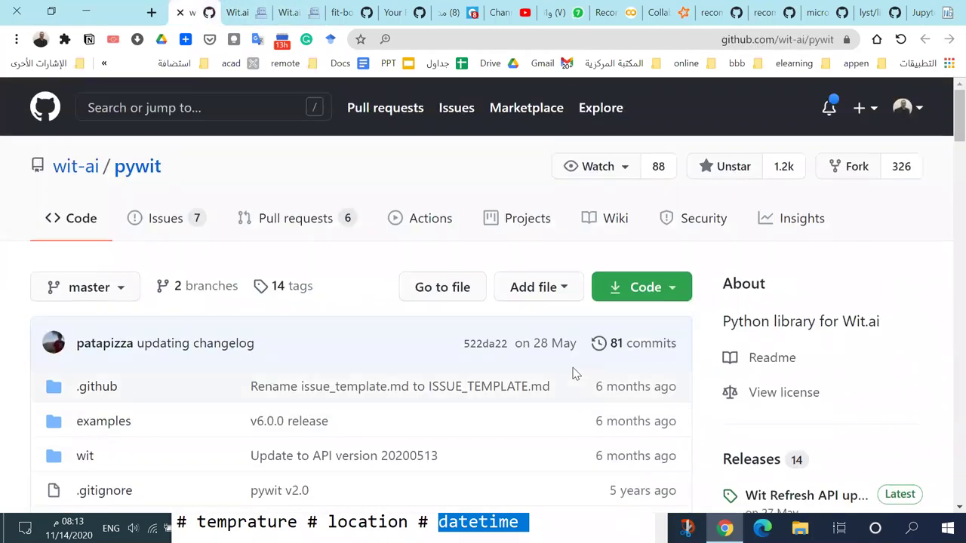
{"action": "scroll", "coordinate": [574, 373], "scroll_direction": "down", "scroll_amount": 6}
{"action": "scroll", "coordinate": [317, 317], "scroll_direction": "down", "scroll_amount": 10}
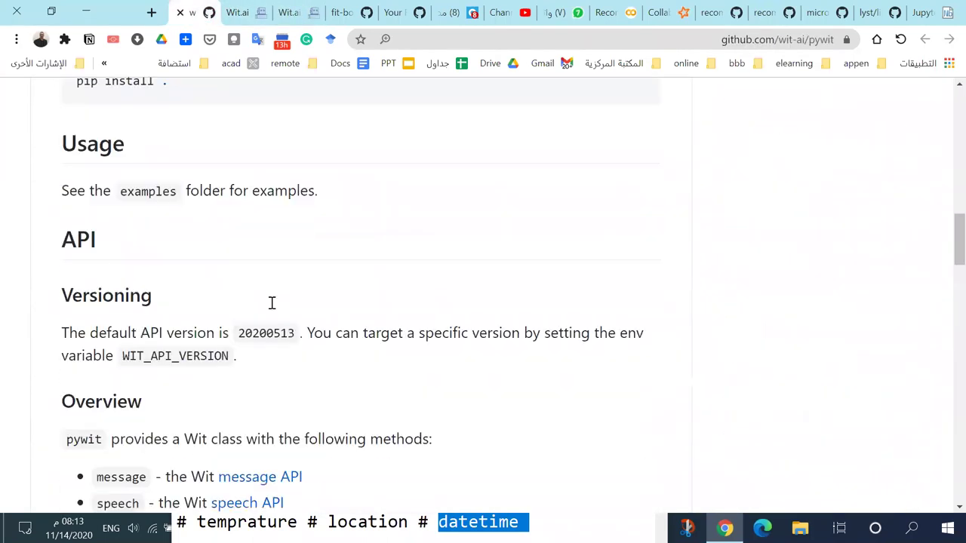
{"action": "left_click_drag", "start_coordinate": [158, 303], "coordinate": [506, 303]}
{"action": "scroll", "coordinate": [372, 449], "scroll_direction": "down", "scroll_amount": 4}
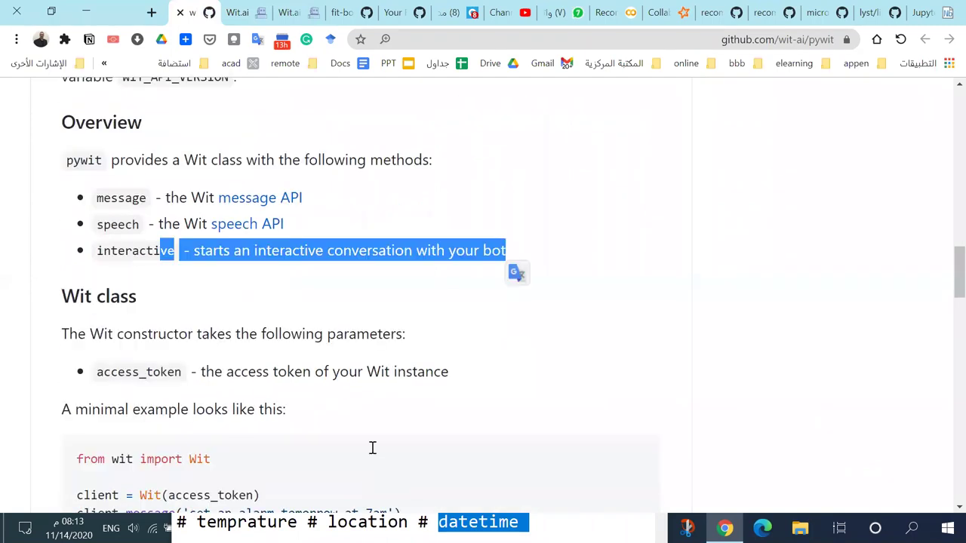
- Look through the README's .message() and .speech() sections, then return to the start of the pywit repository page
{"action": "scroll", "coordinate": [330, 362], "scroll_direction": "down", "scroll_amount": 3}
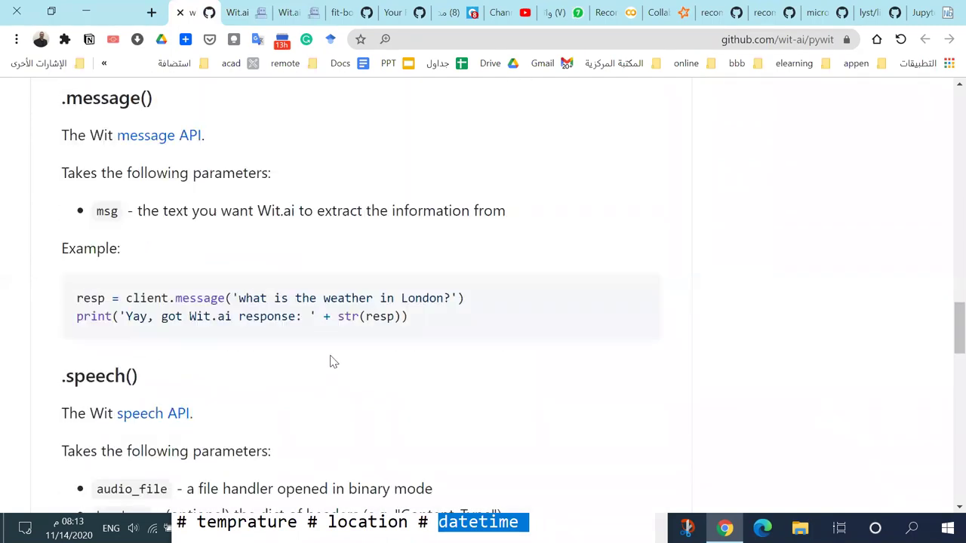
{"action": "scroll", "coordinate": [347, 369], "scroll_direction": "down", "scroll_amount": 14}
{"action": "scroll", "coordinate": [400, 317], "scroll_direction": "up", "scroll_amount": 5}
{"action": "scroll", "coordinate": [400, 317], "scroll_direction": "up", "scroll_amount": 20}
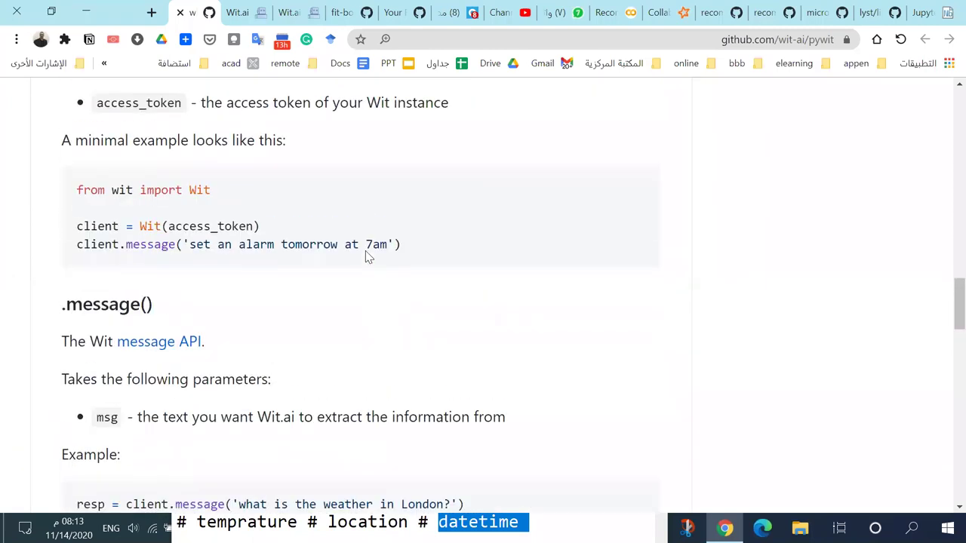
{"action": "scroll", "coordinate": [366, 258], "scroll_direction": "up", "scroll_amount": 6}
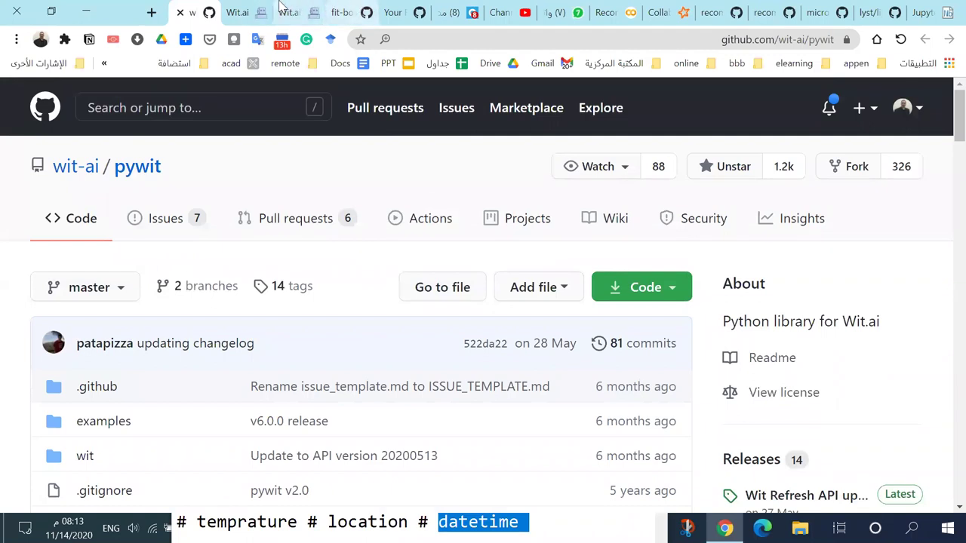
- View the Wit.ai account's own and shared apps, then open the wit.ai home page
{"action": "left_click", "coordinate": [313, 11]}
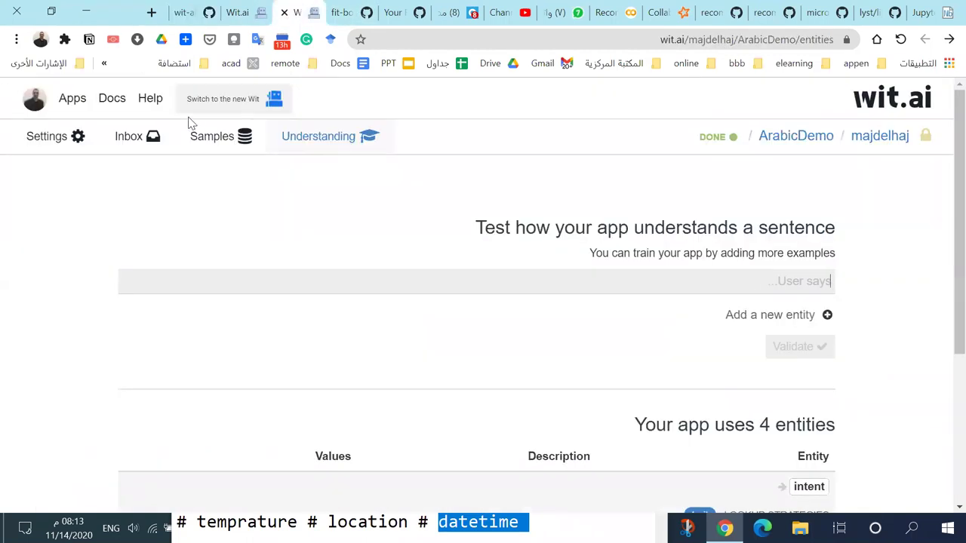
{"action": "left_click", "coordinate": [30, 98]}
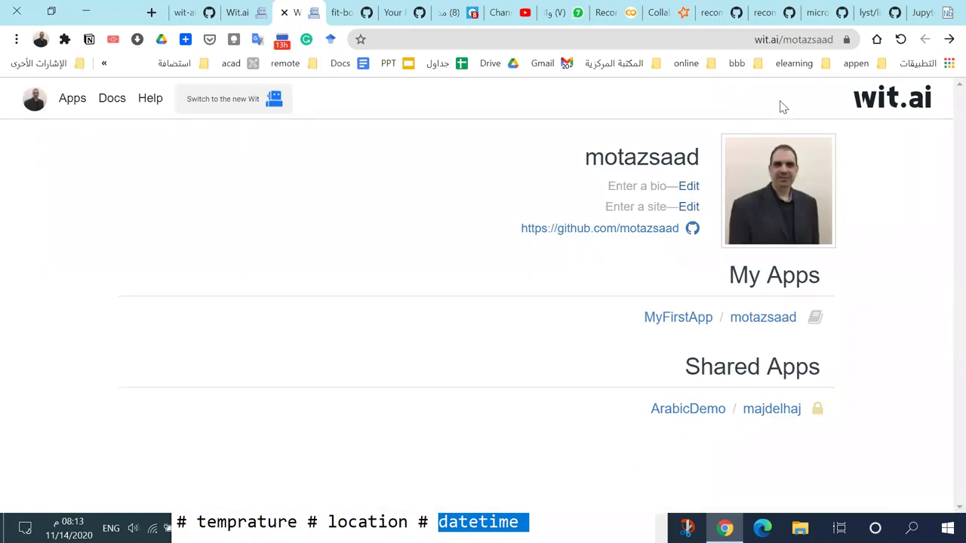
{"action": "double_click", "coordinate": [790, 39]}
{"action": "key", "text": "BackSpace"}
{"action": "key", "text": "Return"}
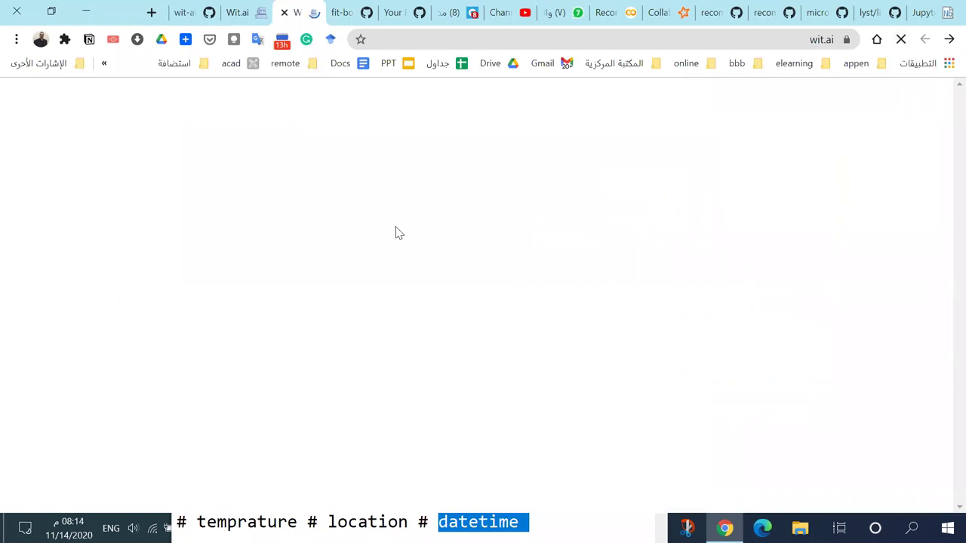
- Browse the wit.ai home page and find the Messenger bot and Quick Start Guide tutorial videos
{"action": "scroll", "coordinate": [443, 256], "scroll_direction": "down", "scroll_amount": 10}
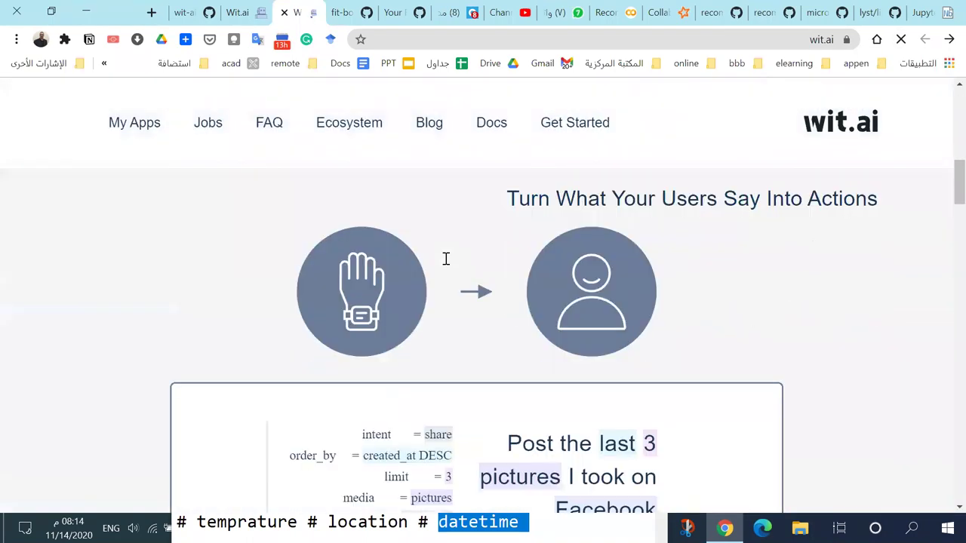
{"action": "scroll", "coordinate": [445, 259], "scroll_direction": "down", "scroll_amount": 10}
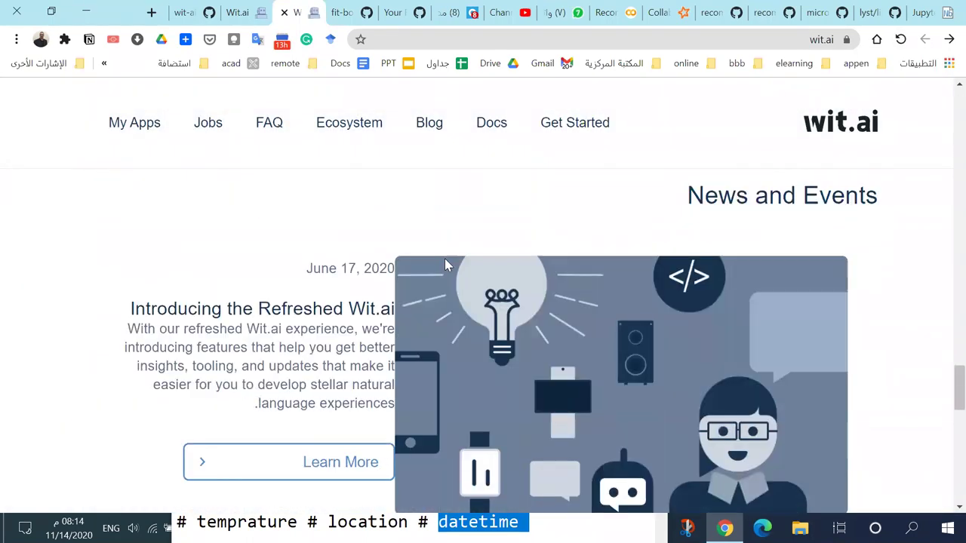
{"action": "scroll", "coordinate": [445, 258], "scroll_direction": "down", "scroll_amount": 5}
{"action": "scroll", "coordinate": [444, 258], "scroll_direction": "up", "scroll_amount": 8}
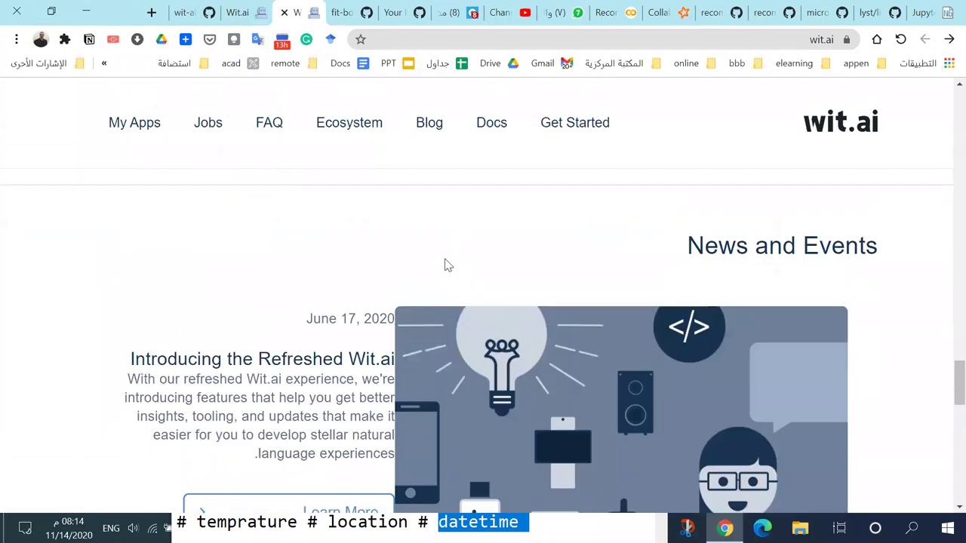
{"action": "scroll", "coordinate": [445, 262], "scroll_direction": "up", "scroll_amount": 2}
{"action": "scroll", "coordinate": [446, 264], "scroll_direction": "down", "scroll_amount": 1}
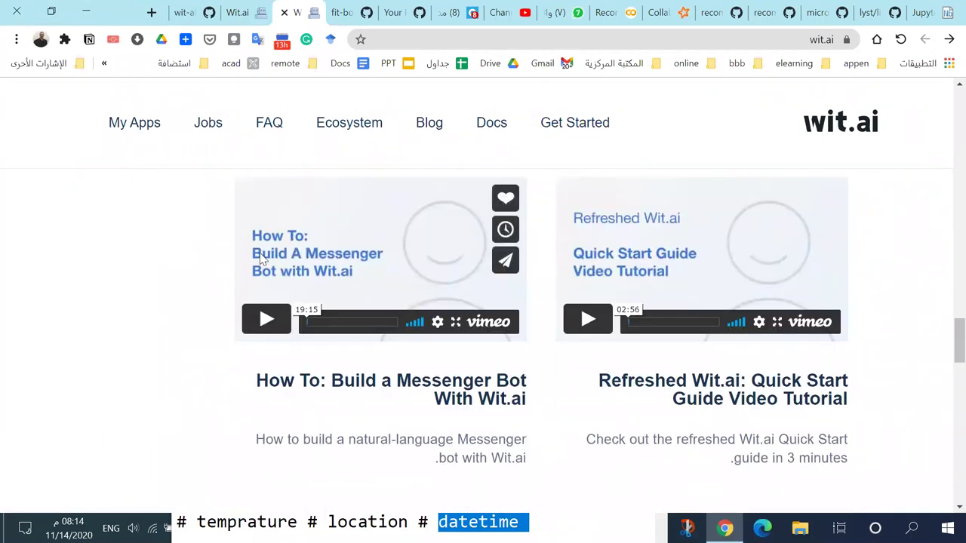
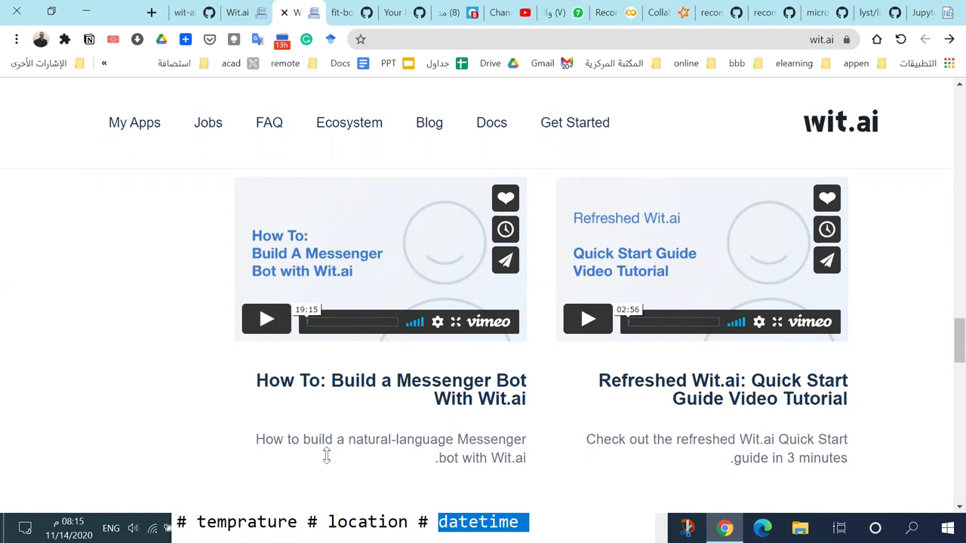
- Bring the Notepad note with the pattern and Answer lines fully into view and close it
{"action": "left_click_drag", "start_coordinate": [326, 455], "coordinate": [255, 69]}
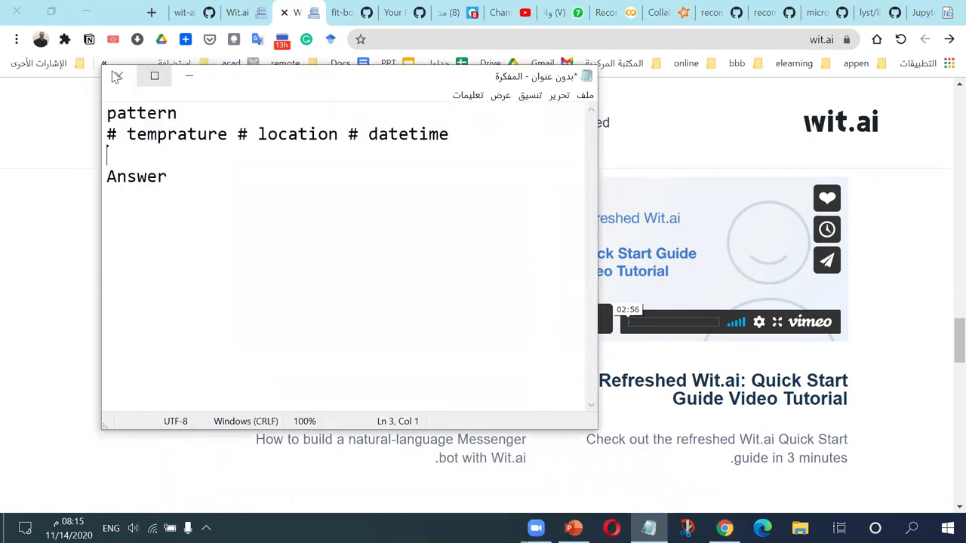
{"action": "key", "text": "alt+F4"}
{"action": "left_click", "coordinate": [464, 268]}
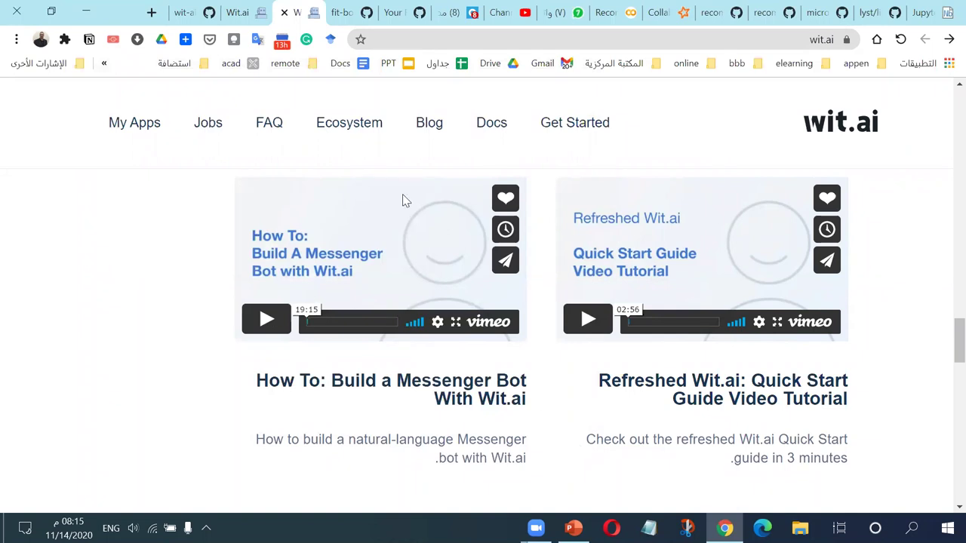
- Switch to the Mostaql customer-service chatbot project and highlight the chatbot-building phrase in its description
{"action": "left_click", "coordinate": [184, 10]}
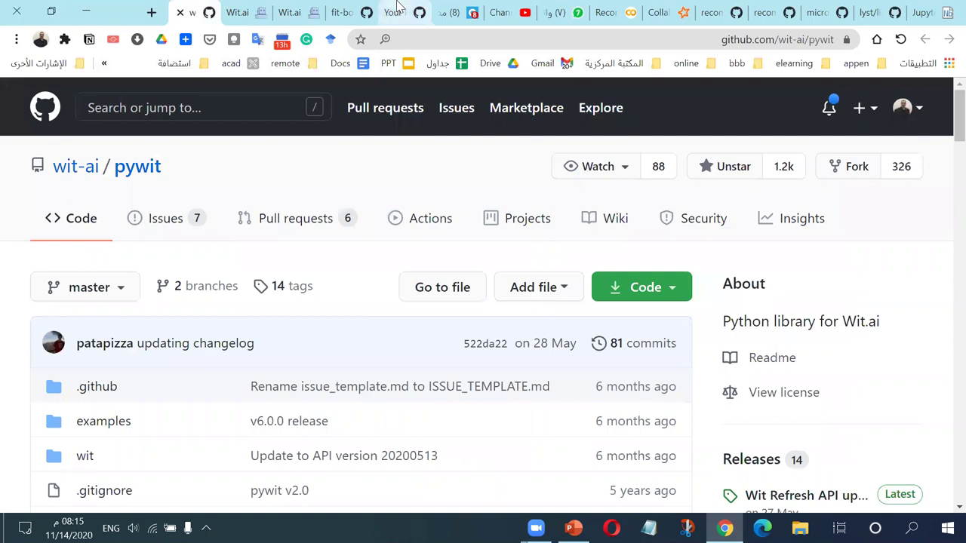
{"action": "key", "text": "ctrl+shift+Tab"}
{"action": "key", "text": "ctrl+shift+Tab"}
{"action": "key", "text": "ctrl+shift+Tab"}
{"action": "key", "text": "ctrl+shift+Tab"}
{"action": "key", "text": "ctrl+shift+Tab"}
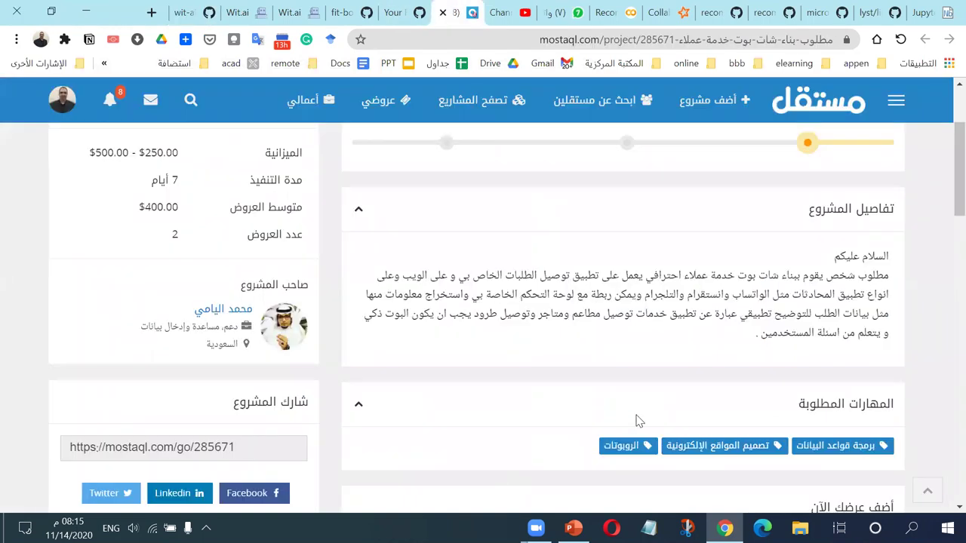
{"action": "left_click_drag", "start_coordinate": [761, 273], "coordinate": [721, 272]}
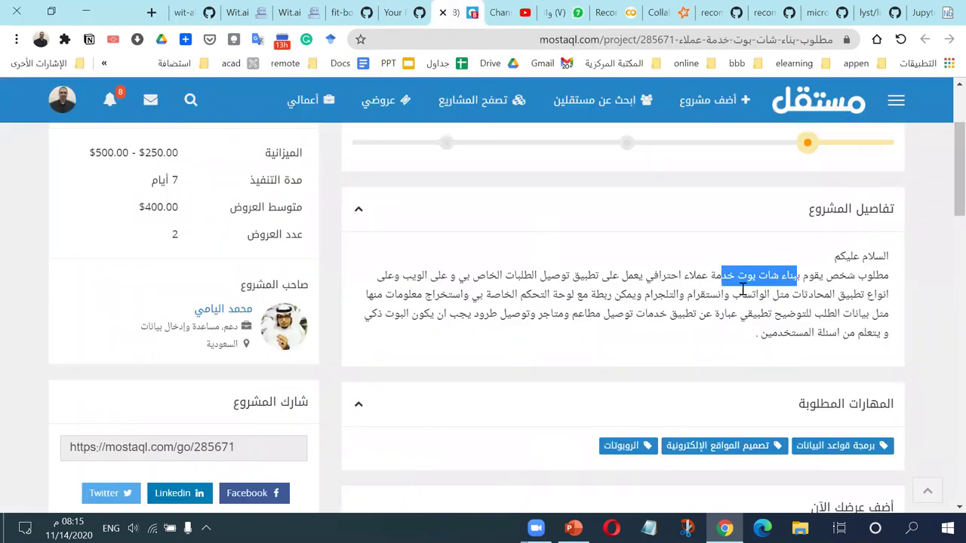
{"action": "left_click", "coordinate": [850, 294]}
- Highlight the required messaging platforms in the project description: WhatsApp, Instagram and Telegram
{"action": "scroll", "coordinate": [866, 281], "scroll_direction": "down", "scroll_amount": 1}
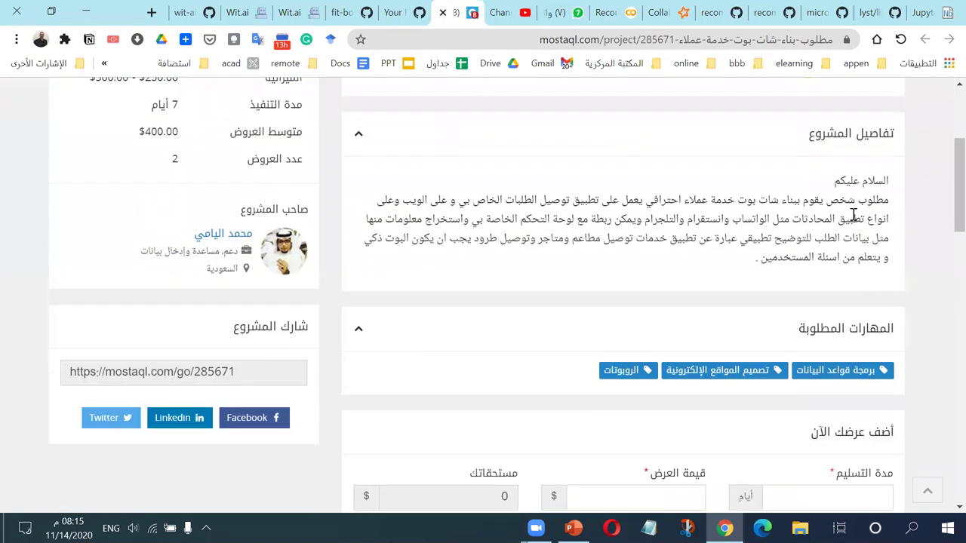
{"action": "left_click_drag", "start_coordinate": [859, 200], "coordinate": [719, 219]}
{"action": "double_click", "coordinate": [768, 219]}
{"action": "double_click", "coordinate": [704, 218]}
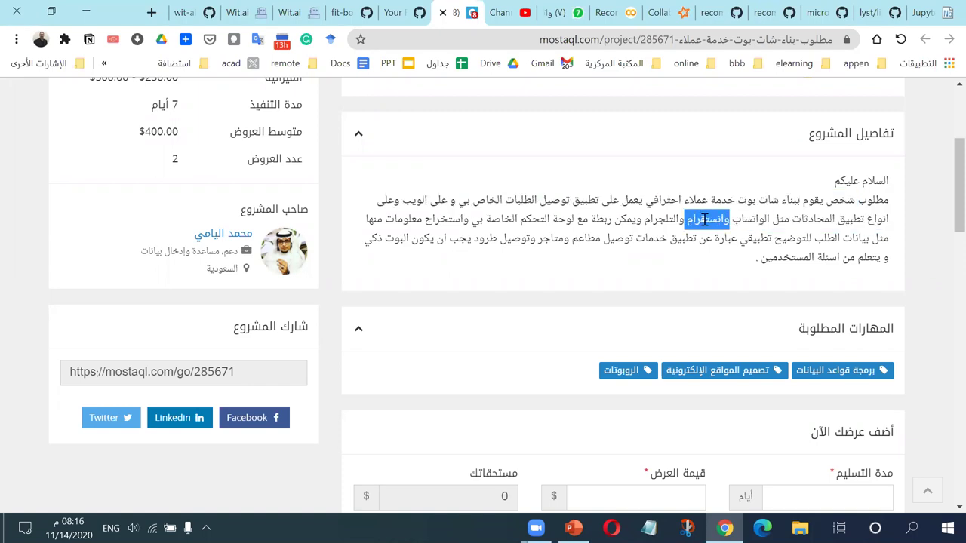
{"action": "double_click", "coordinate": [665, 219]}
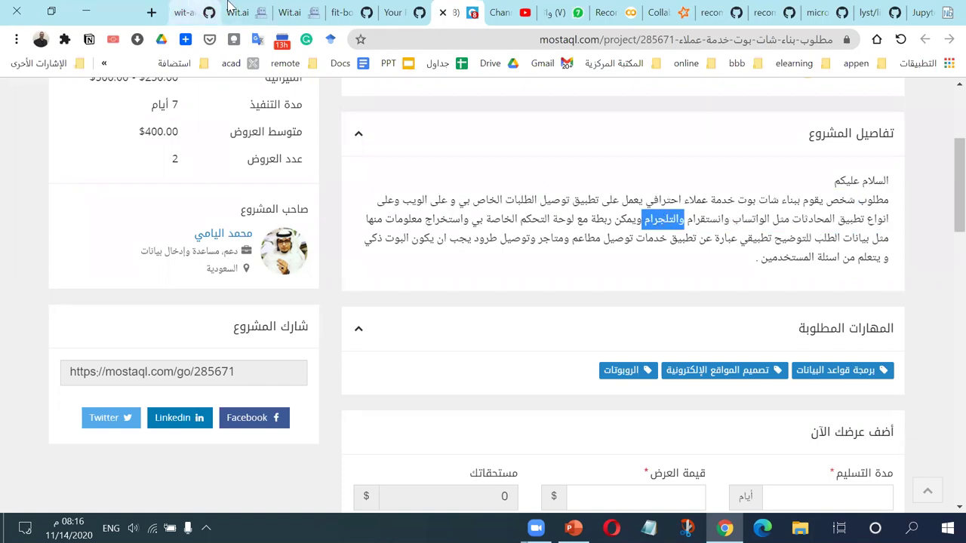
- Switch to the wit.ai home page, highlight Messenger in the Messenger bot tutorial title and look over the Video Tutorials section
{"action": "left_click", "coordinate": [235, 13]}
{"action": "left_click", "coordinate": [185, 12]}
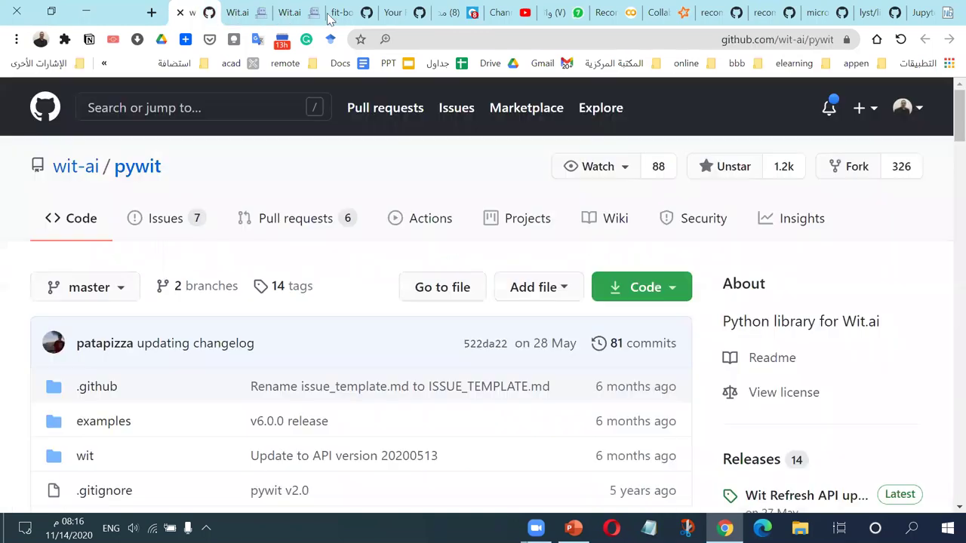
{"action": "left_click", "coordinate": [294, 12]}
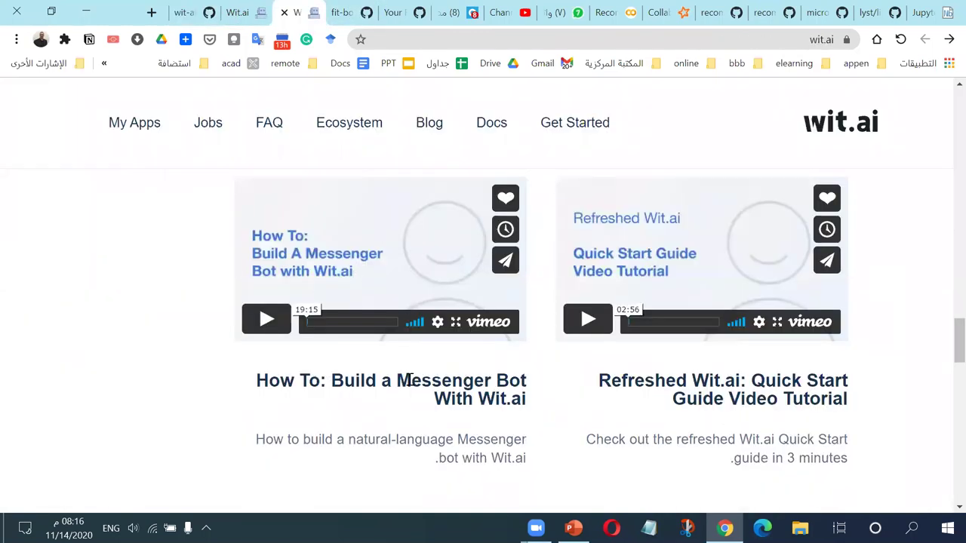
{"action": "left_click_drag", "start_coordinate": [408, 379], "coordinate": [482, 379]}
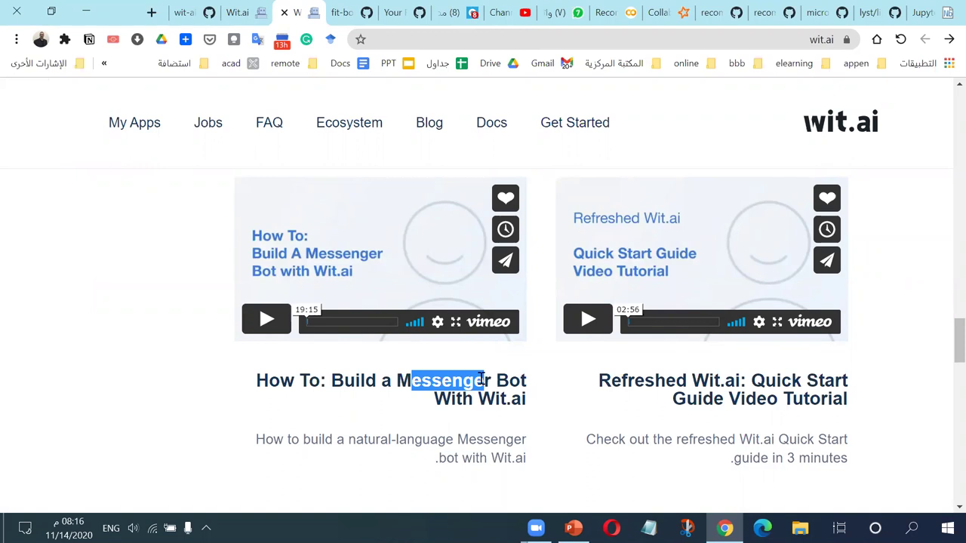
{"action": "scroll", "coordinate": [451, 345], "scroll_direction": "down", "scroll_amount": 2}
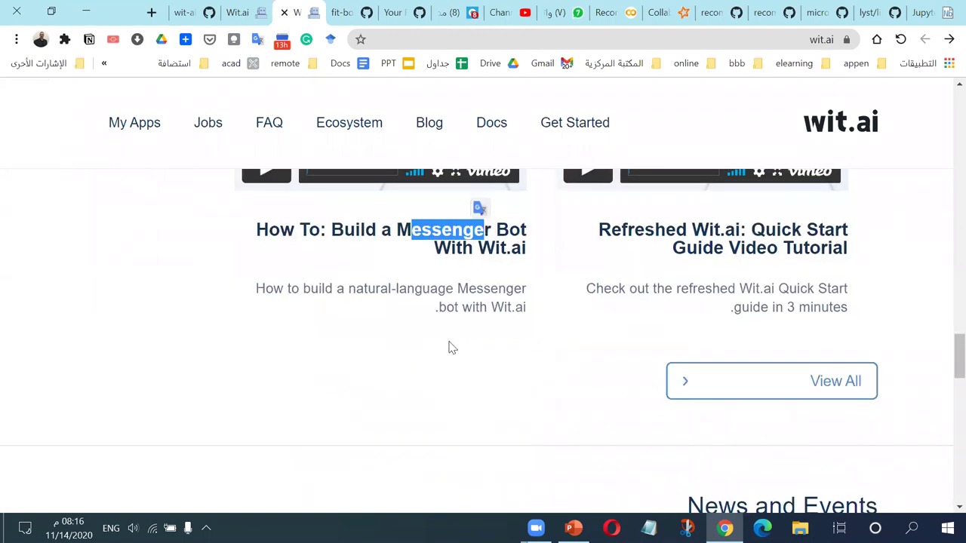
{"action": "scroll", "coordinate": [450, 346], "scroll_direction": "down", "scroll_amount": 1}
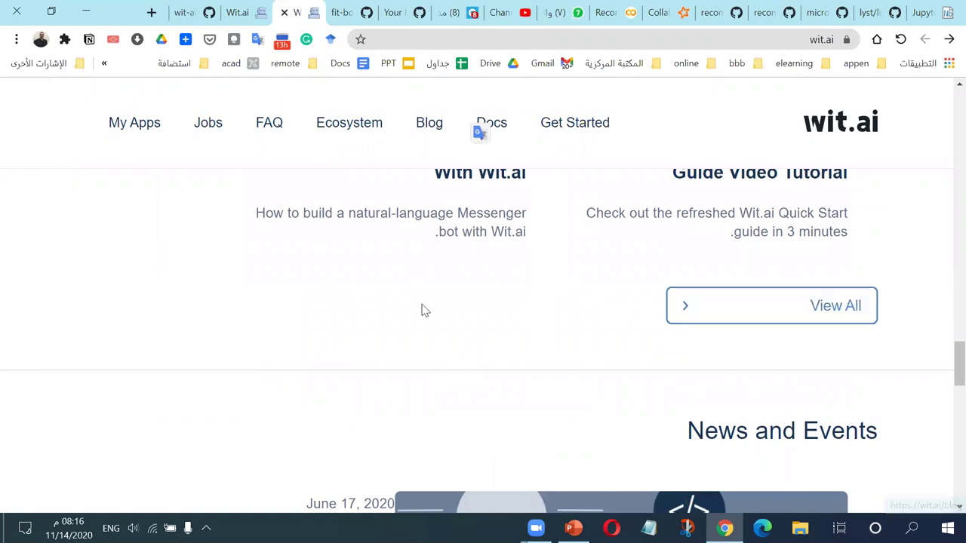
{"action": "scroll", "coordinate": [423, 309], "scroll_direction": "up", "scroll_amount": 2}
{"action": "scroll", "coordinate": [320, 257], "scroll_direction": "up", "scroll_amount": 2}
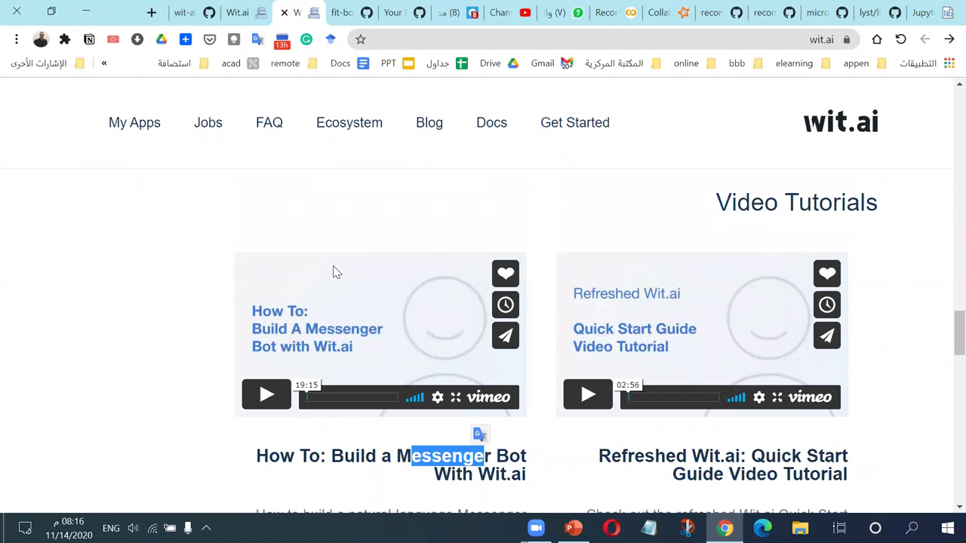
- Return to the Mostaql chatbot project and highlight the opening request for a customer-service bot working on the delivery app and the web
{"action": "left_click", "coordinate": [456, 12]}
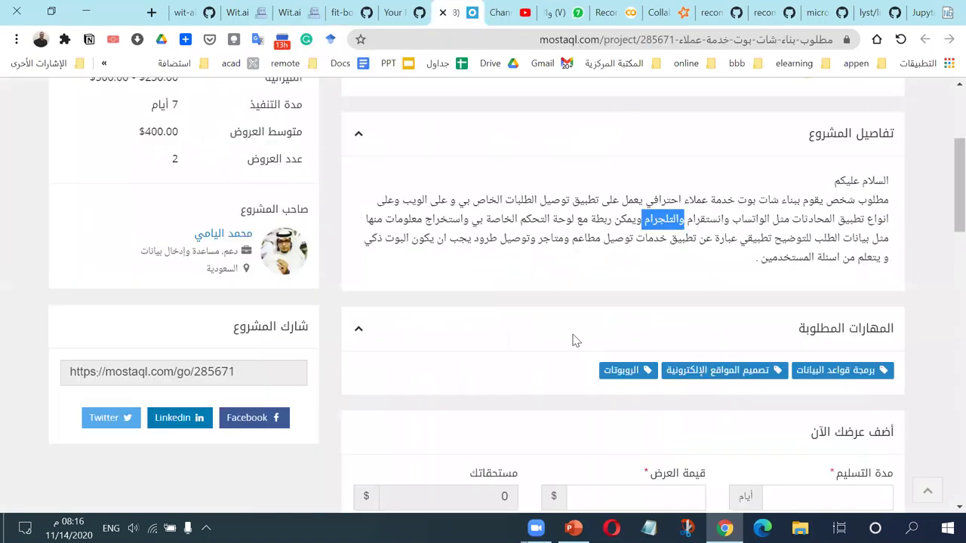
{"action": "left_click", "coordinate": [615, 224]}
{"action": "mouse_move", "coordinate": [642, 221]}
{"action": "left_mouse_down"}
{"action": "mouse_move", "coordinate": [361, 221]}
{"action": "mouse_move", "coordinate": [845, 248]}
{"action": "mouse_move", "coordinate": [636, 239]}
{"action": "left_mouse_up"}
{"action": "left_click", "coordinate": [512, 240]}
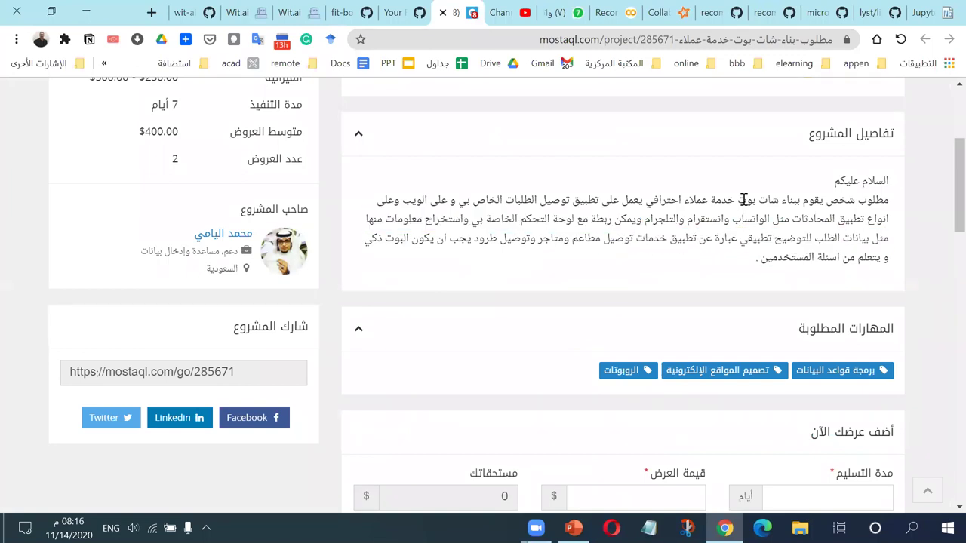
{"action": "left_click_drag", "start_coordinate": [868, 200], "coordinate": [402, 201]}
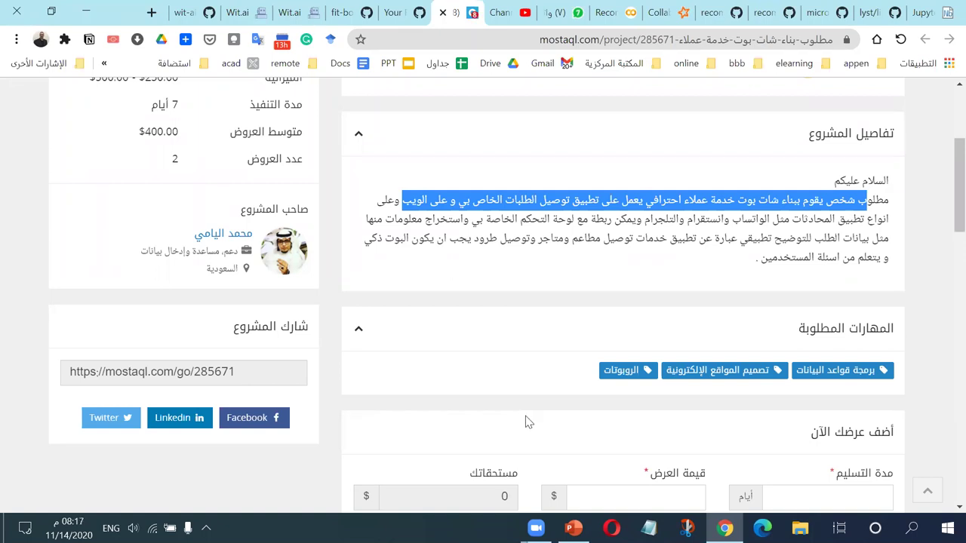
- Open the blank Notepad note, move it clear of the project description and write the first line "لو سمحت انا اريد" in Arabic
{"action": "left_click", "coordinate": [649, 529]}
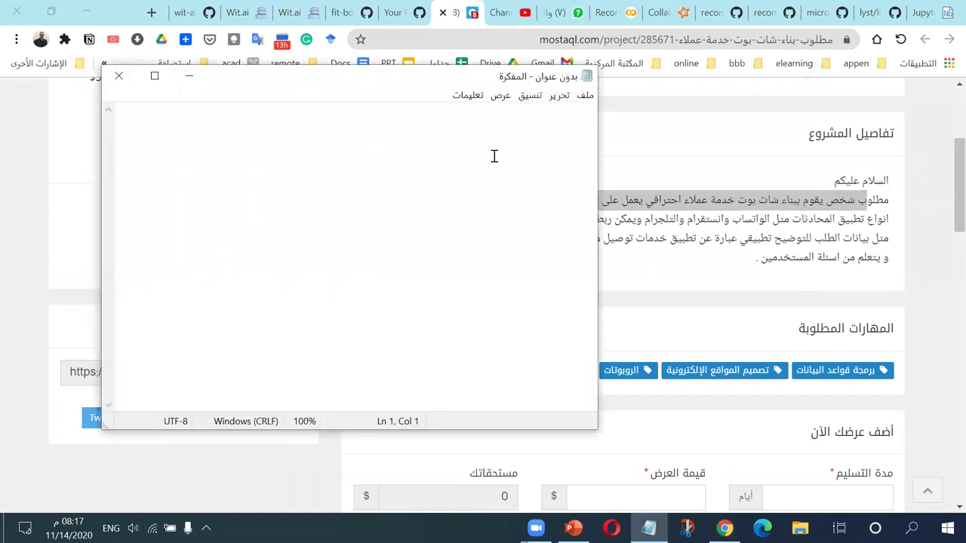
{"action": "left_click_drag", "start_coordinate": [295, 75], "coordinate": [200, 111]}
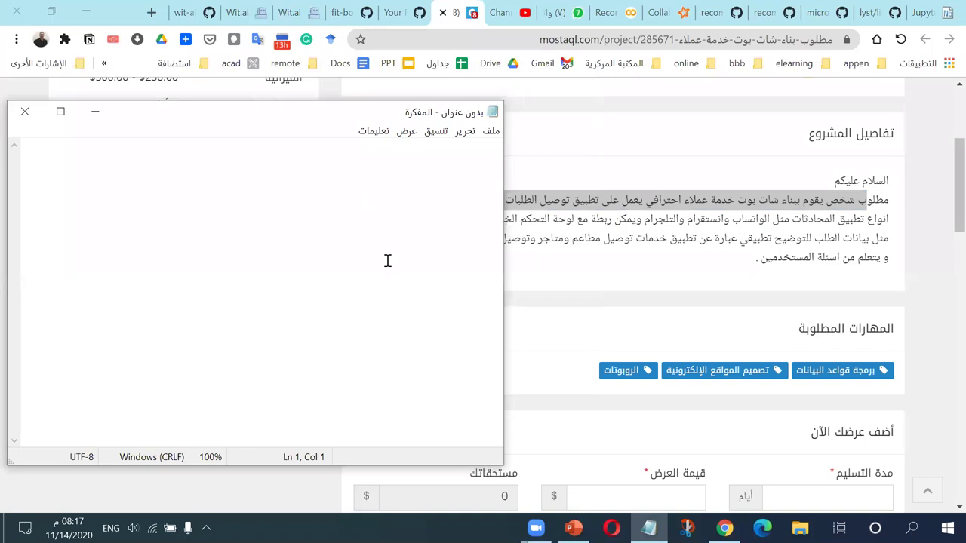
{"action": "key", "text": "alt+shift"}
{"action": "type", "text": "لو "}
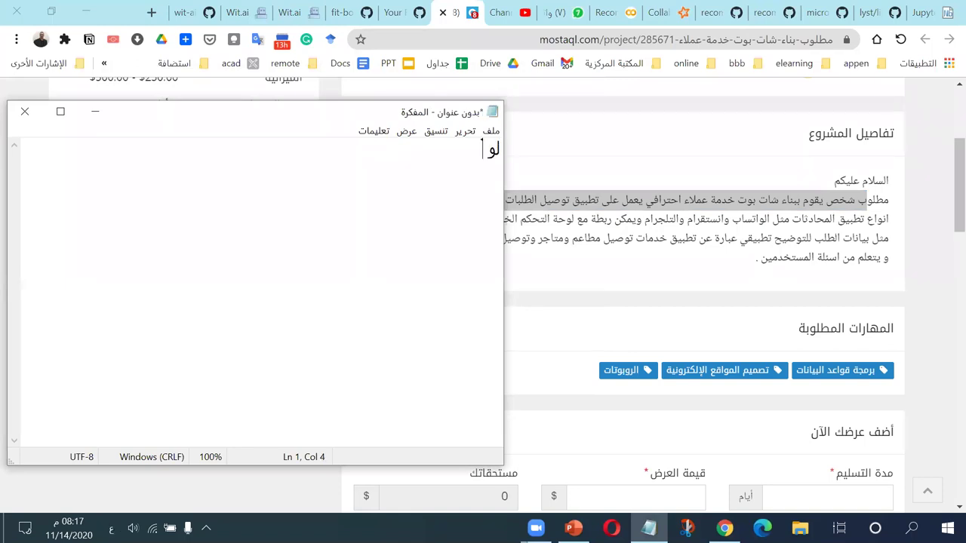
{"action": "type", "text": "سمحت ان"}
{"action": "type", "text": "ا أ"}
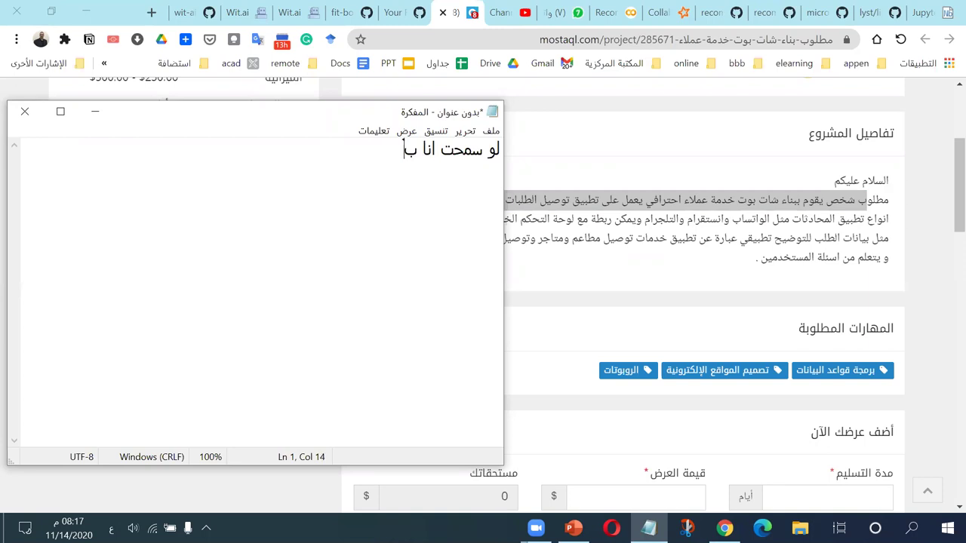
{"action": "type", "text": "ريد"}
{"action": "key", "text": "Return"}
- Add the second line "انا بدي ....... وتوصلها للعنوان" to the note
{"action": "type", "text": "نا بدي"}
{"action": "key", "text": "Return"}
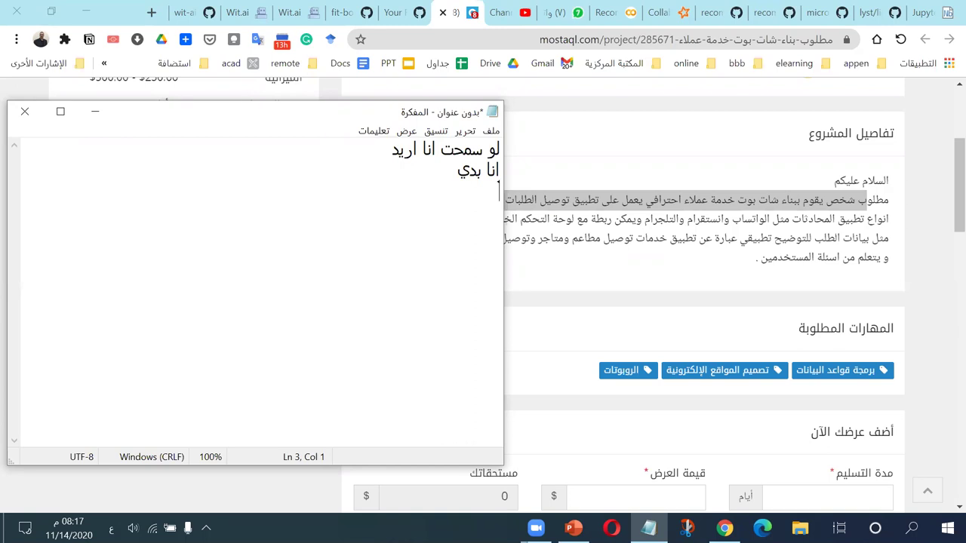
{"action": "key", "text": "BackSpace"}
{"action": "type", "text": "........وتوصله"}
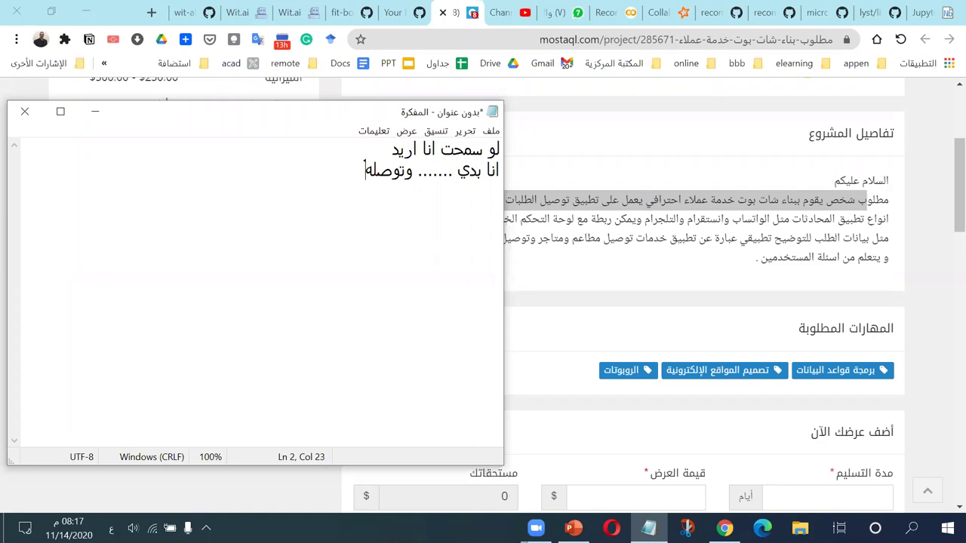
{"action": "type", "text": "ا للعنوان؟"}
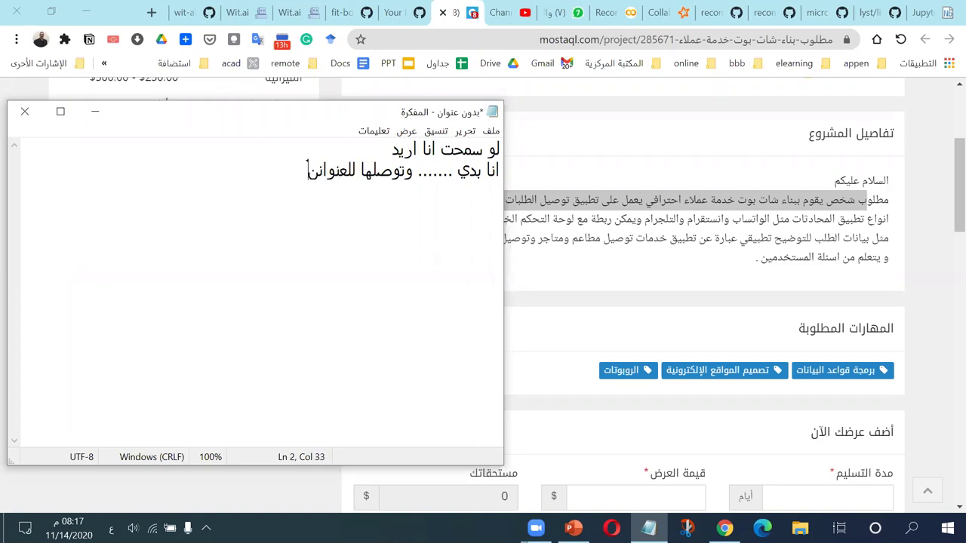
{"action": "key", "text": "BackSpace"}
- Highlight the words اريد, بدي and للعنوان and the dotted placeholder in the note's sample requests
{"action": "double_click", "coordinate": [326, 167]}
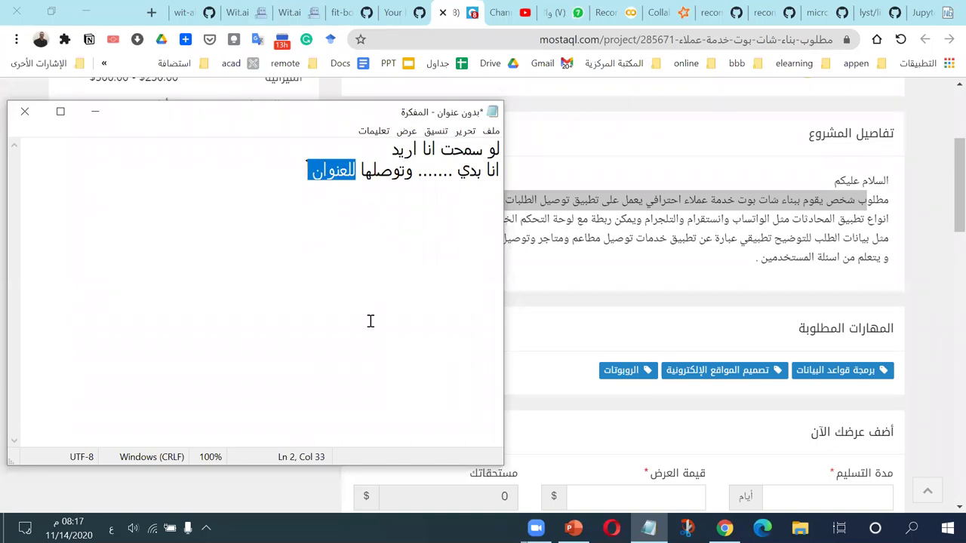
{"action": "double_click", "coordinate": [416, 148]}
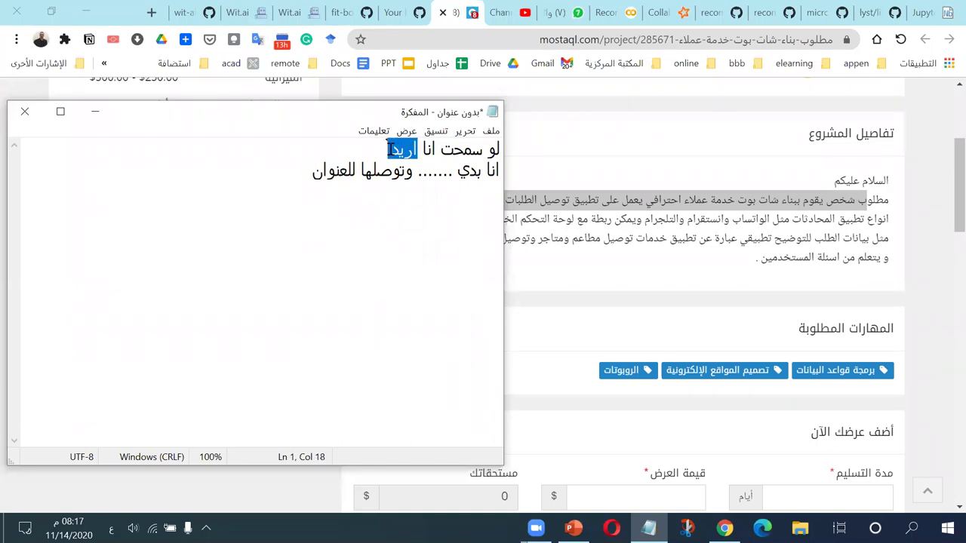
{"action": "double_click", "coordinate": [476, 170]}
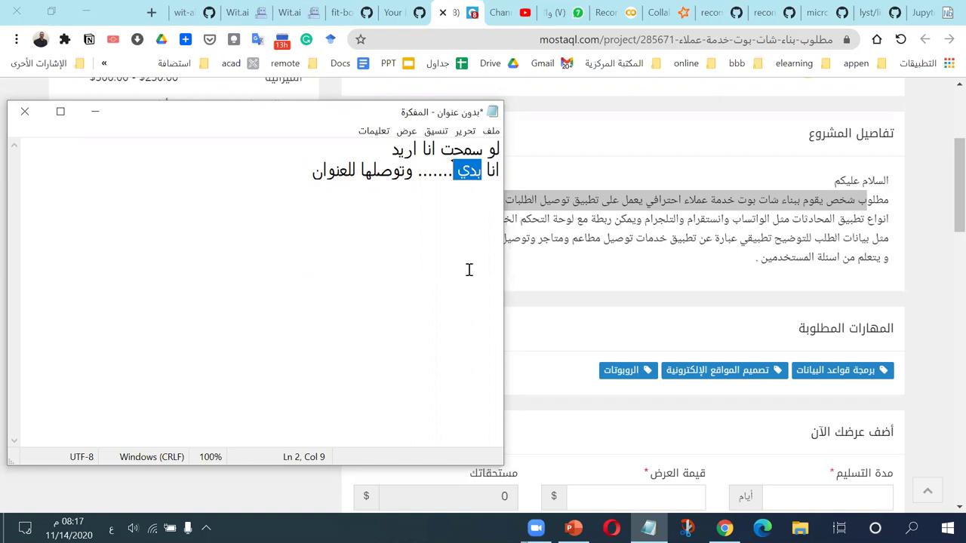
{"action": "left_click", "coordinate": [455, 169]}
{"action": "mouse_move", "coordinate": [452, 171]}
{"action": "left_mouse_down"}
{"action": "mouse_move", "coordinate": [418, 170]}
{"action": "mouse_move", "coordinate": [436, 171]}
{"action": "left_mouse_up"}
{"action": "left_click", "coordinate": [453, 171]}
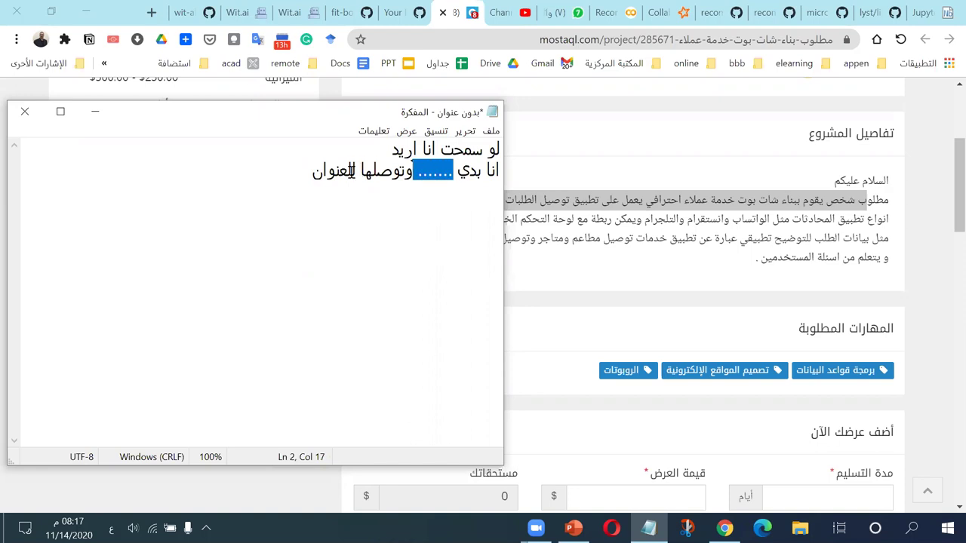
{"action": "double_click", "coordinate": [336, 175]}
{"action": "left_click", "coordinate": [287, 175]}
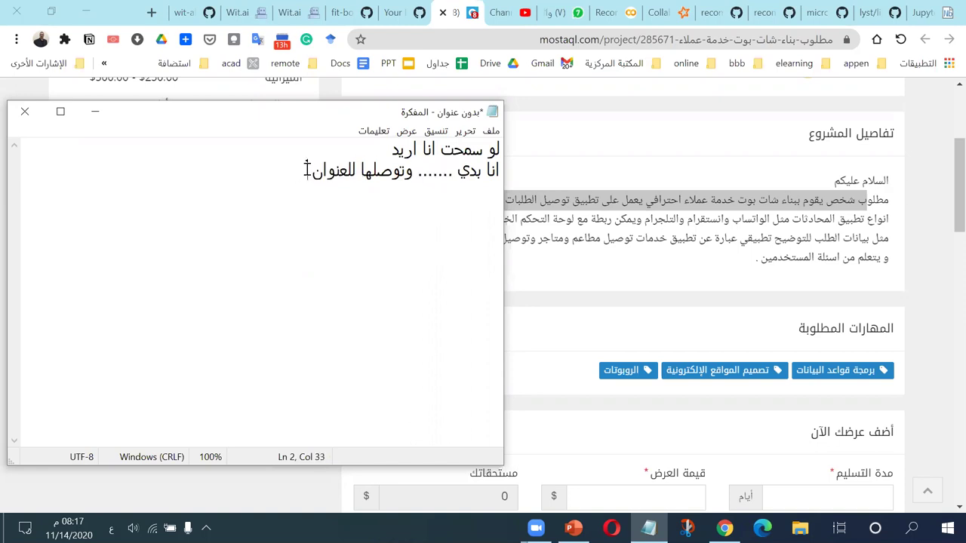
- In the Mostaql project description, highlight the restaurant, shop and parcel delivery terms and the words asking for a smart, learning bot
{"action": "left_click", "coordinate": [789, 251]}
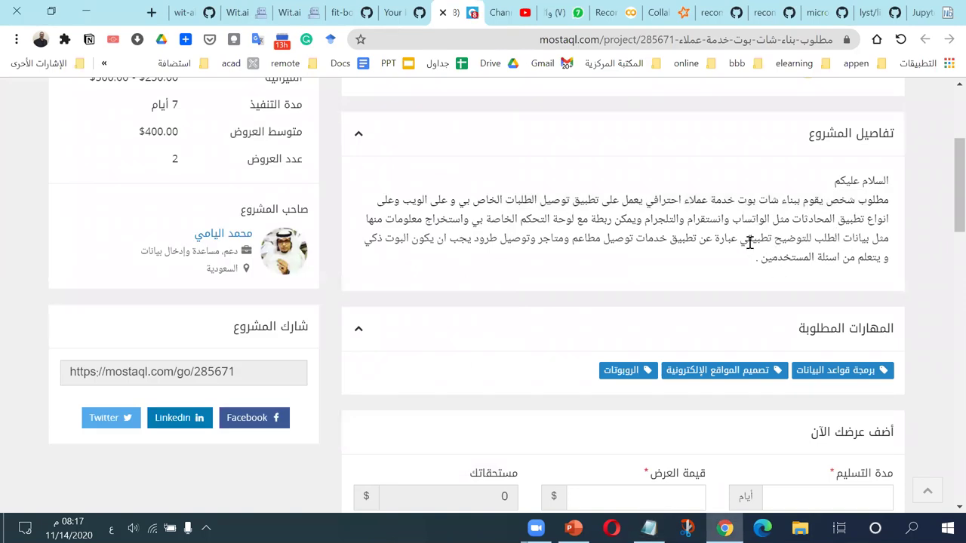
{"action": "left_click_drag", "start_coordinate": [665, 240], "coordinate": [558, 268]}
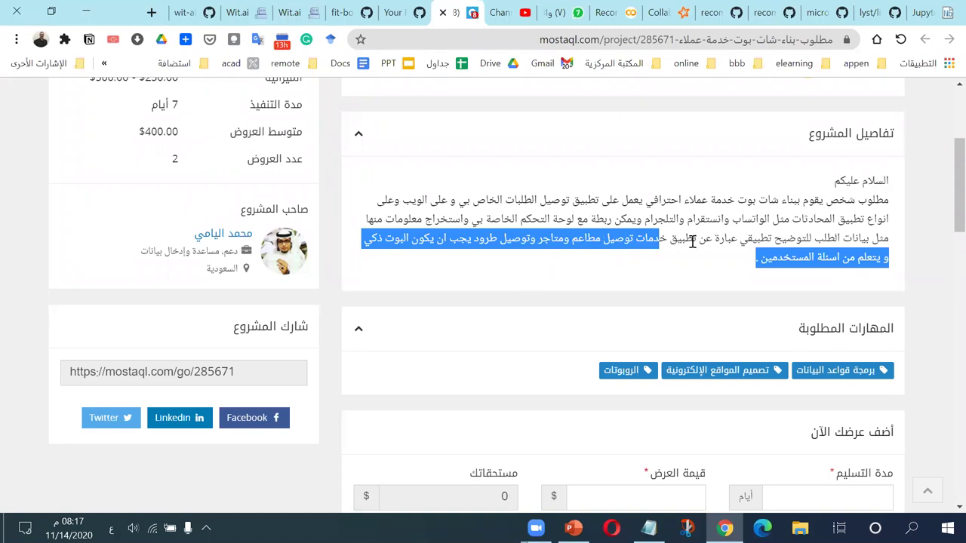
{"action": "left_click", "coordinate": [692, 241]}
{"action": "double_click", "coordinate": [587, 238]}
{"action": "double_click", "coordinate": [559, 239]}
{"action": "double_click", "coordinate": [489, 240]}
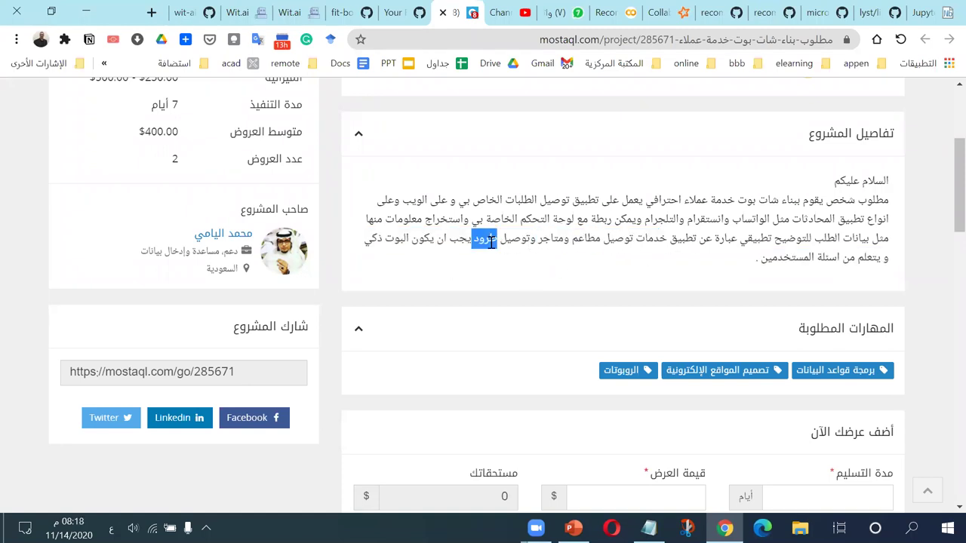
{"action": "double_click", "coordinate": [372, 238]}
{"action": "left_click", "coordinate": [367, 254], "text": "shift"}
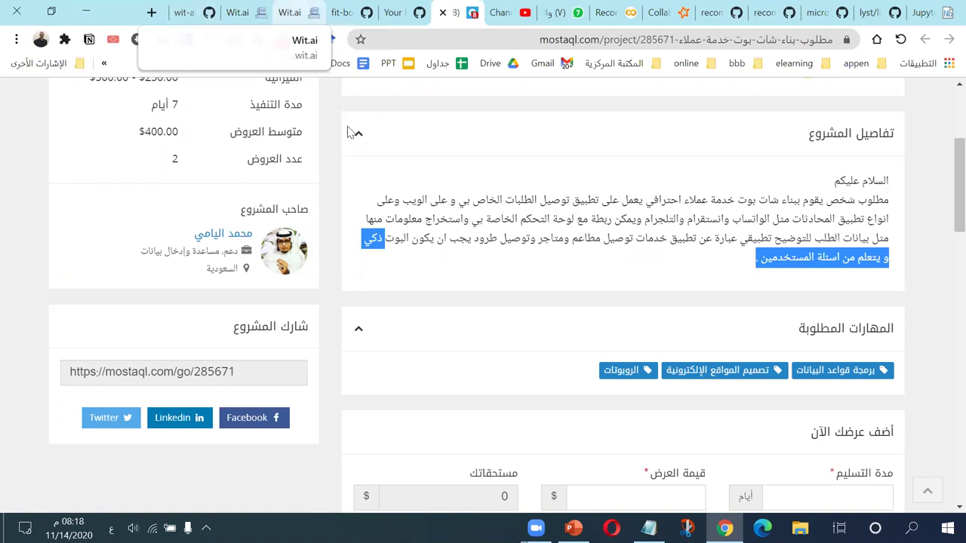
- Switch to the wit.ai docs and look through the Getting Started page, including Quick Start Guide, Recipes and HTTP API Reference
{"action": "key", "text": "ctrl+Tab"}
{"action": "key", "text": "ctrl+Tab"}
{"action": "key", "text": "ctrl+Tab"}
{"action": "key", "text": "ctrl+Tab"}
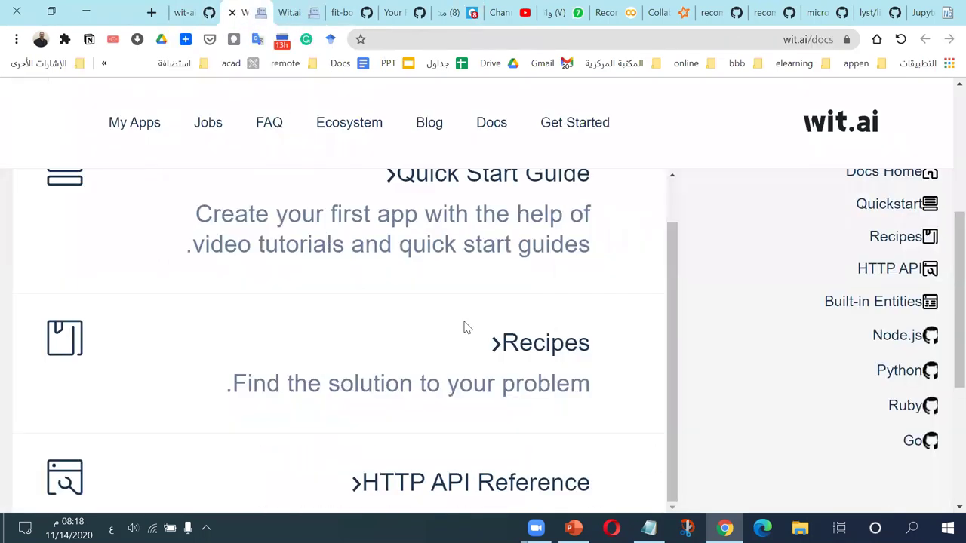
{"action": "scroll", "coordinate": [513, 332], "scroll_direction": "up", "scroll_amount": 4}
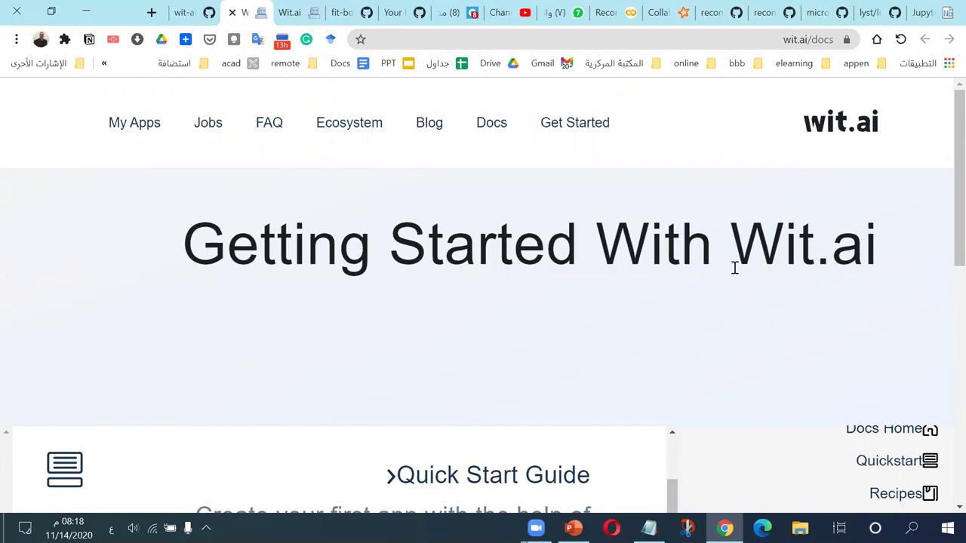
{"action": "scroll", "coordinate": [734, 268], "scroll_direction": "down", "scroll_amount": 3}
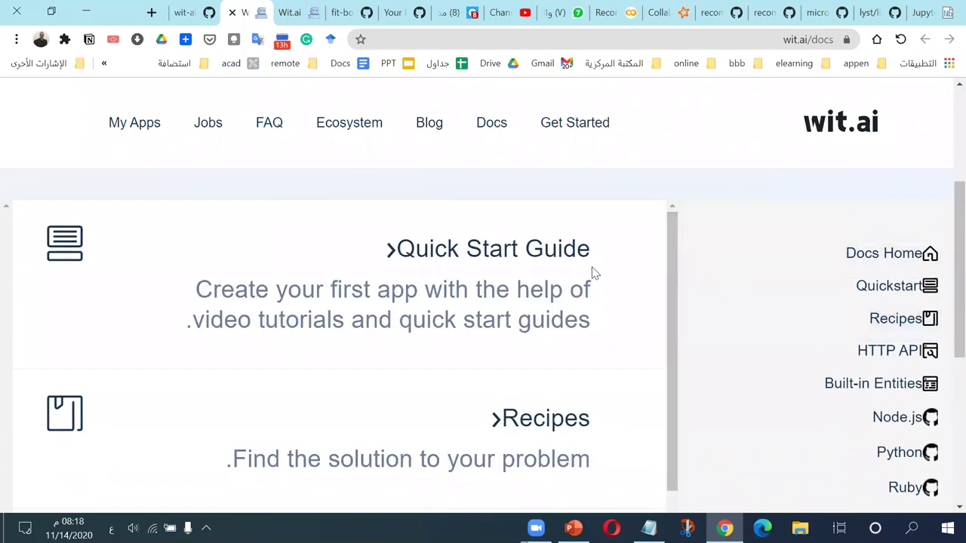
{"action": "scroll", "coordinate": [589, 281], "scroll_direction": "up", "scroll_amount": 3}
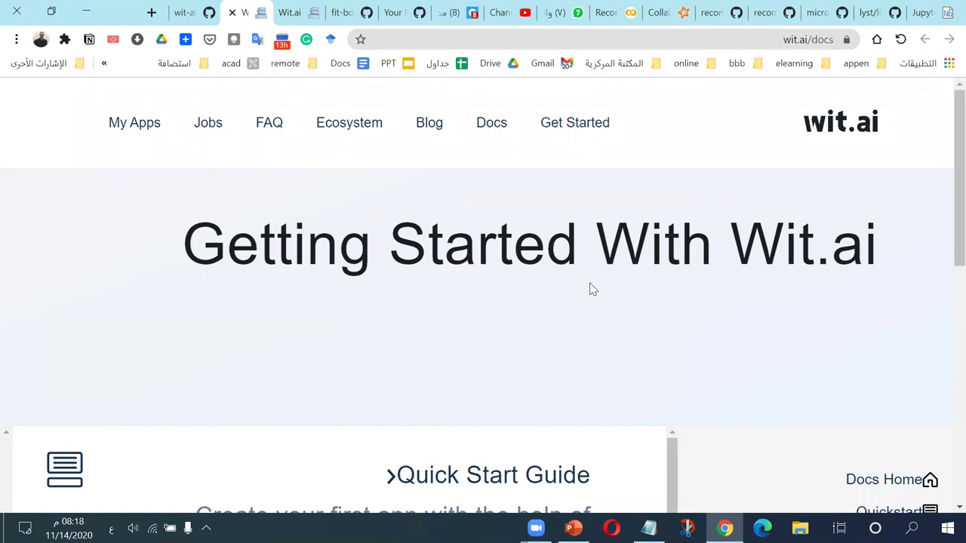
{"action": "scroll", "coordinate": [593, 289], "scroll_direction": "down", "scroll_amount": 10}
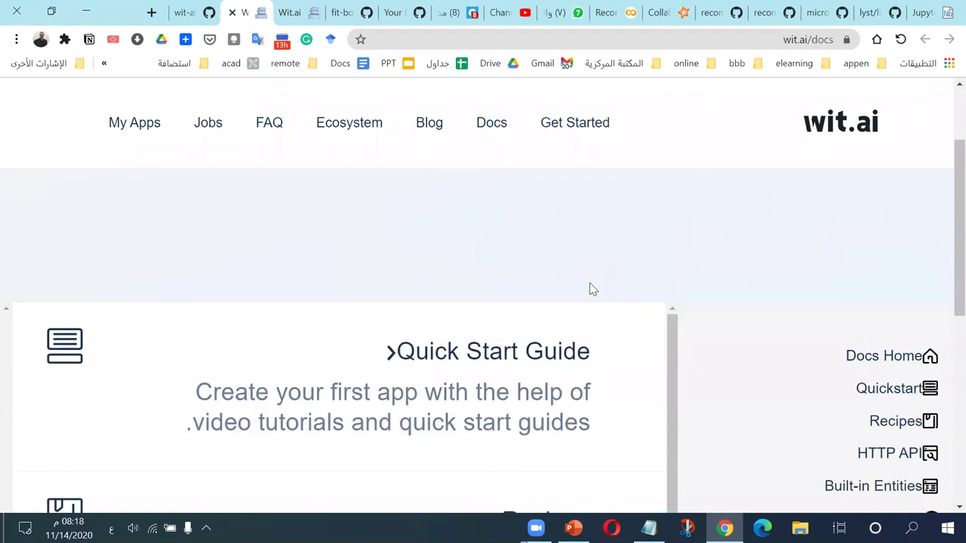
{"action": "scroll", "coordinate": [592, 289], "scroll_direction": "up", "scroll_amount": 3}
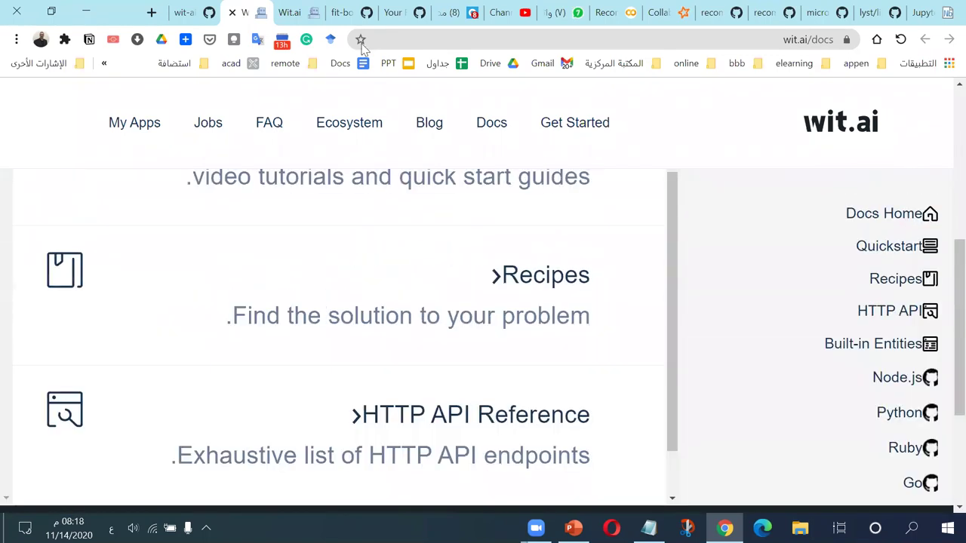
- Go back to the Mostaql project and highlight the requirement that the bot be smart and learn from users' questions
{"action": "left_click", "coordinate": [457, 12]}
{"action": "scroll", "coordinate": [657, 321], "scroll_direction": "up", "scroll_amount": 1}
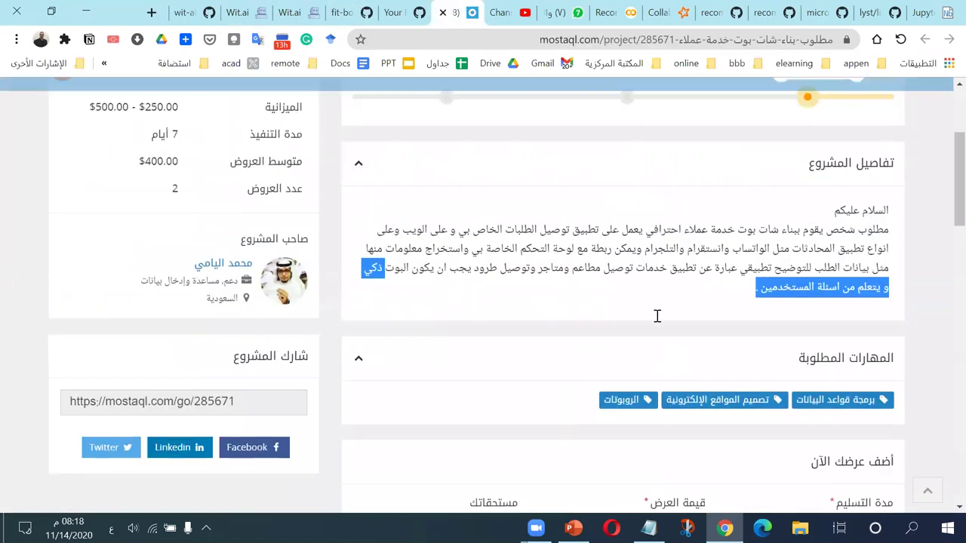
{"action": "left_click", "coordinate": [671, 338]}
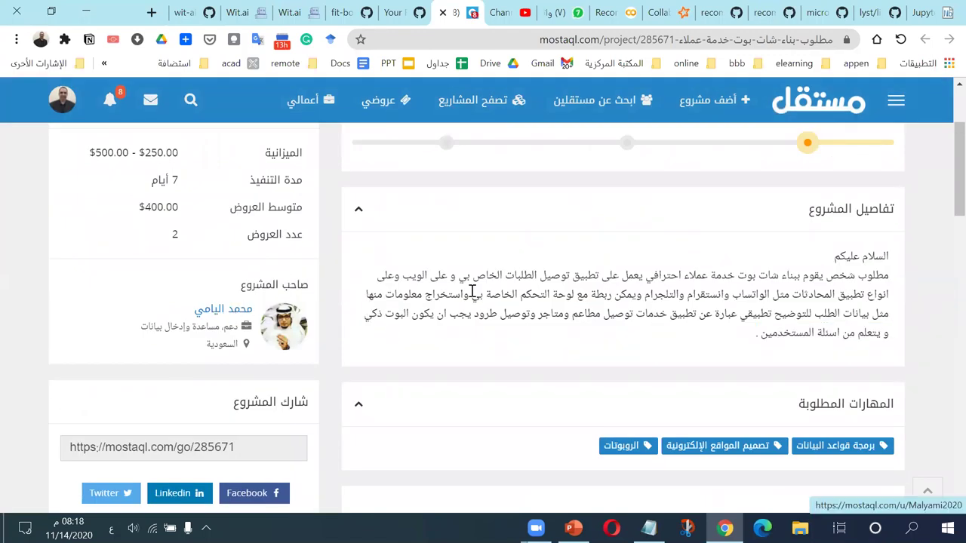
{"action": "left_click_drag", "start_coordinate": [484, 313], "coordinate": [357, 335]}
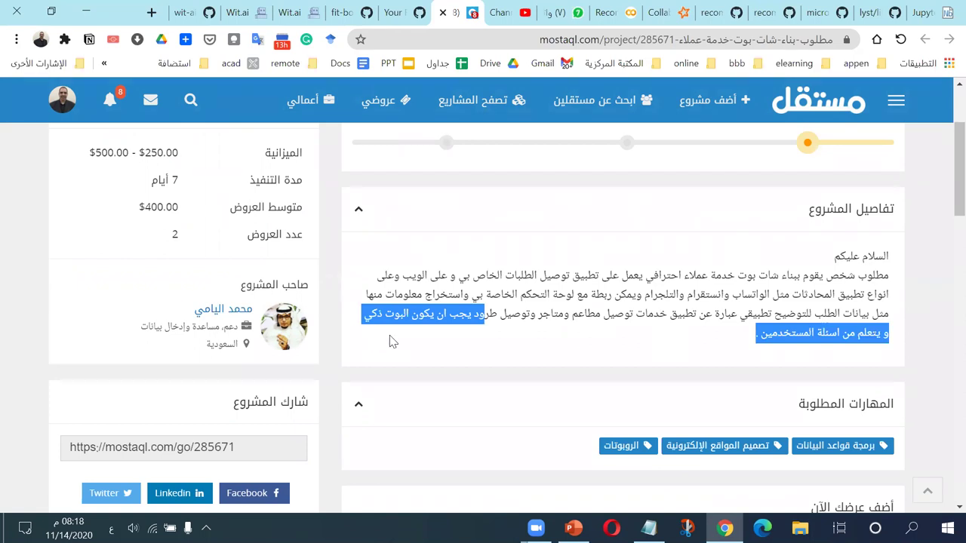
- Examine the customer-service chatbot project's details, highlighting the delivery app, messaging platform and control panel requirements
{"action": "scroll", "coordinate": [727, 381], "scroll_direction": "up", "scroll_amount": 2}
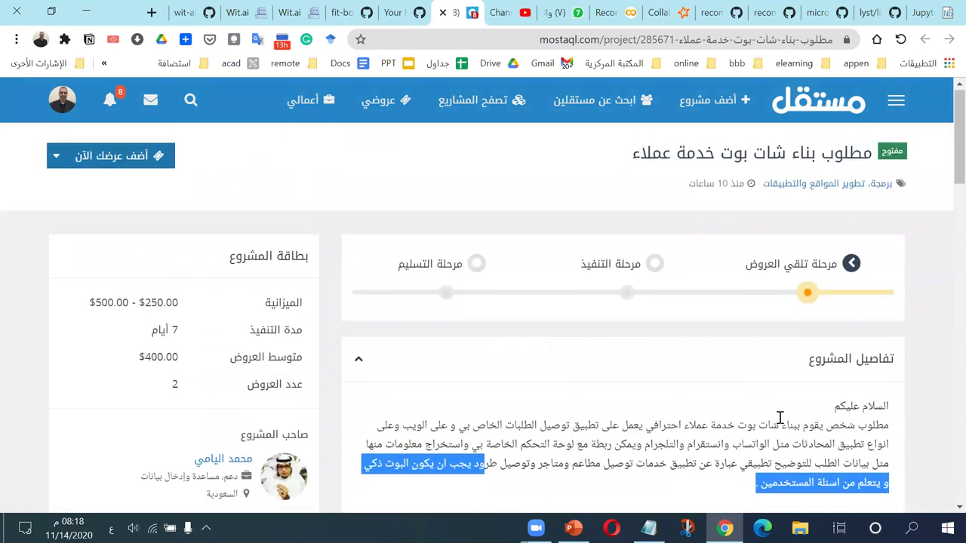
{"action": "scroll", "coordinate": [780, 414], "scroll_direction": "down", "scroll_amount": 2}
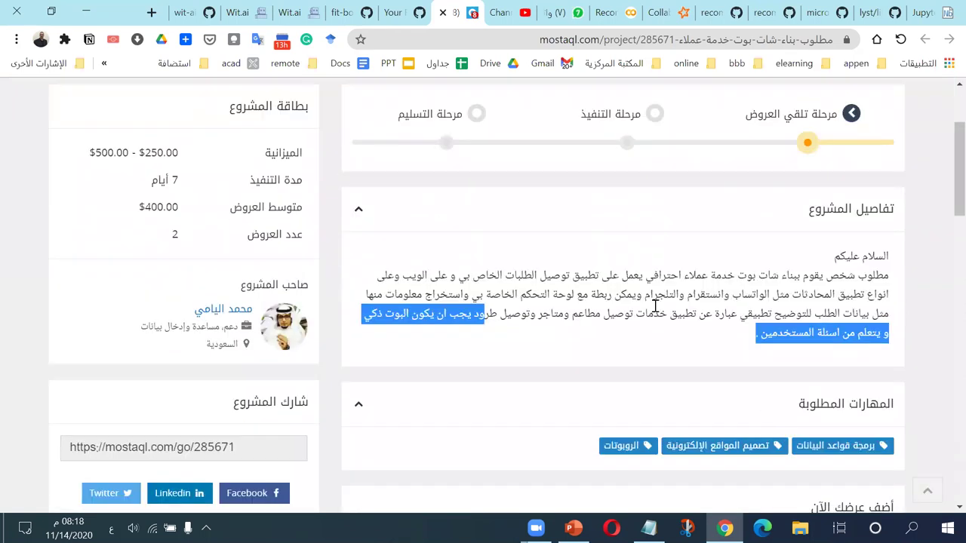
{"action": "left_click_drag", "start_coordinate": [789, 296], "coordinate": [724, 298]}
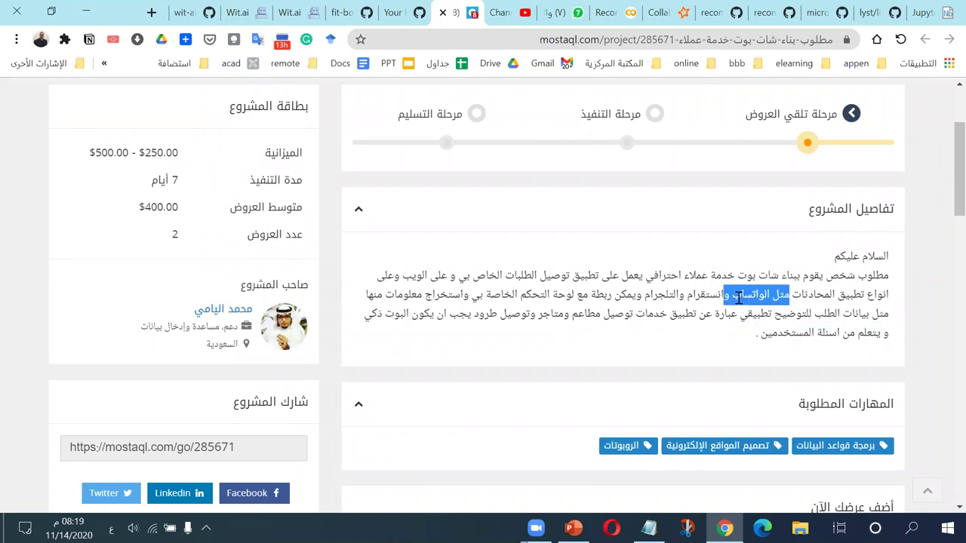
{"action": "left_click", "coordinate": [862, 298]}
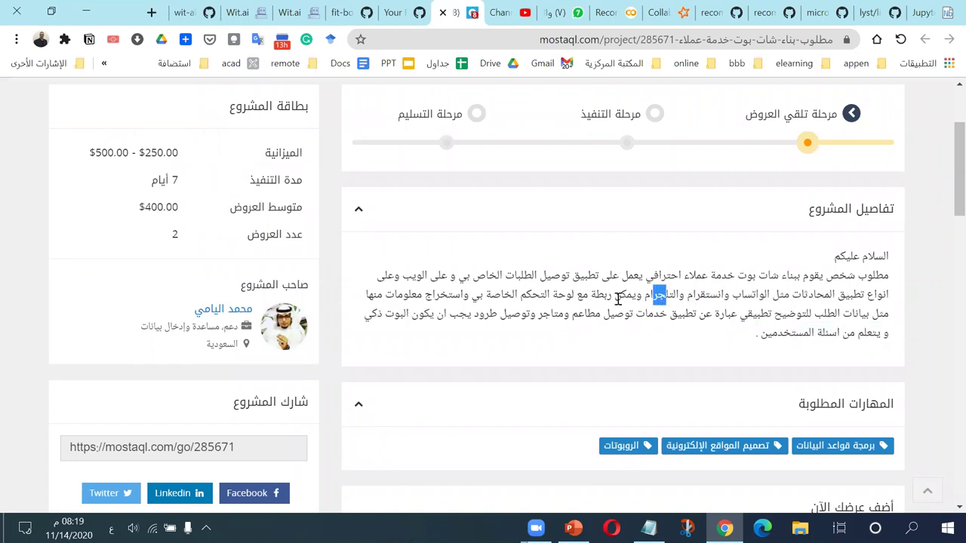
{"action": "left_click_drag", "start_coordinate": [547, 297], "coordinate": [898, 281]}
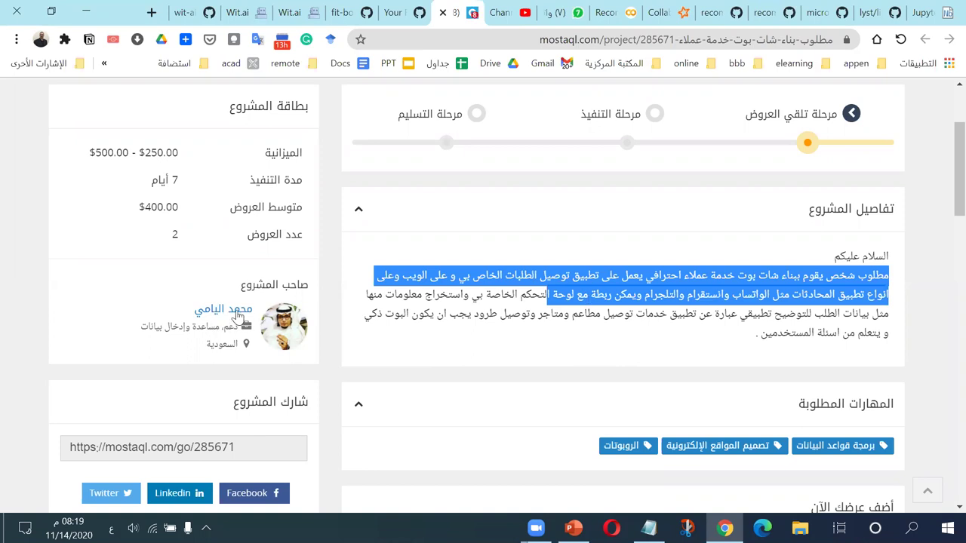
{"action": "scroll", "coordinate": [642, 302], "scroll_direction": "up", "scroll_amount": 1}
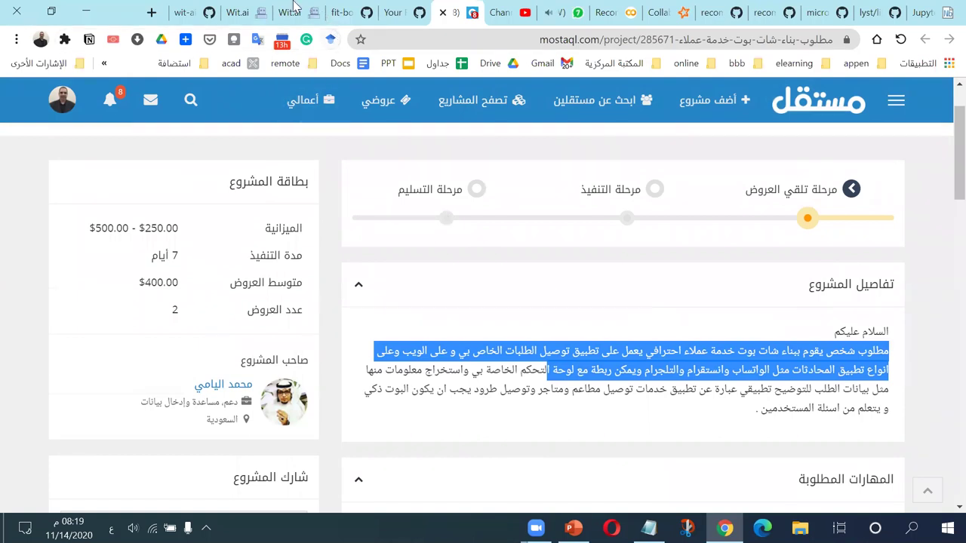
- Look over the Wit.ai page's docs and Video Tutorials sections, and return to the customer-service chatbot project
{"action": "left_click", "coordinate": [293, 12]}
{"action": "scroll", "coordinate": [442, 330], "scroll_direction": "up", "scroll_amount": 4}
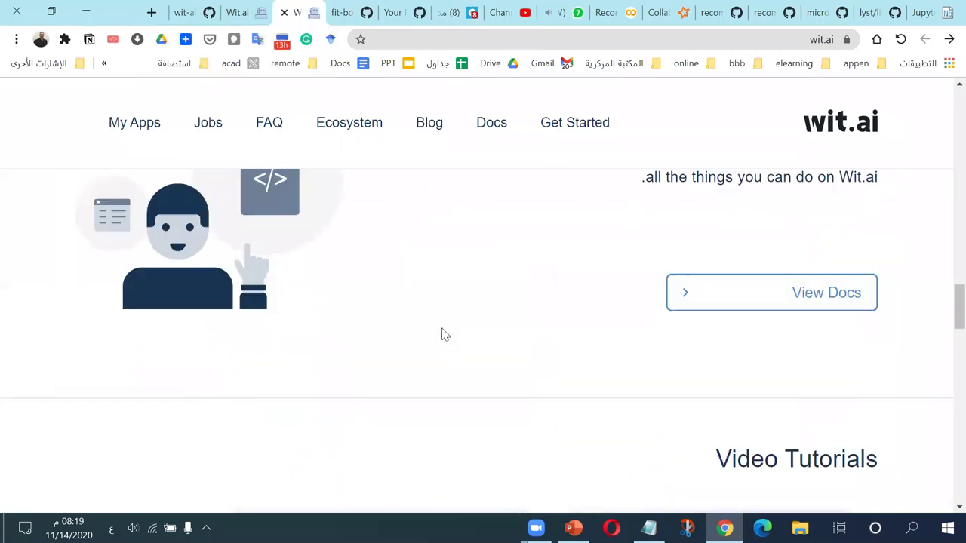
{"action": "scroll", "coordinate": [443, 333], "scroll_direction": "down", "scroll_amount": 3}
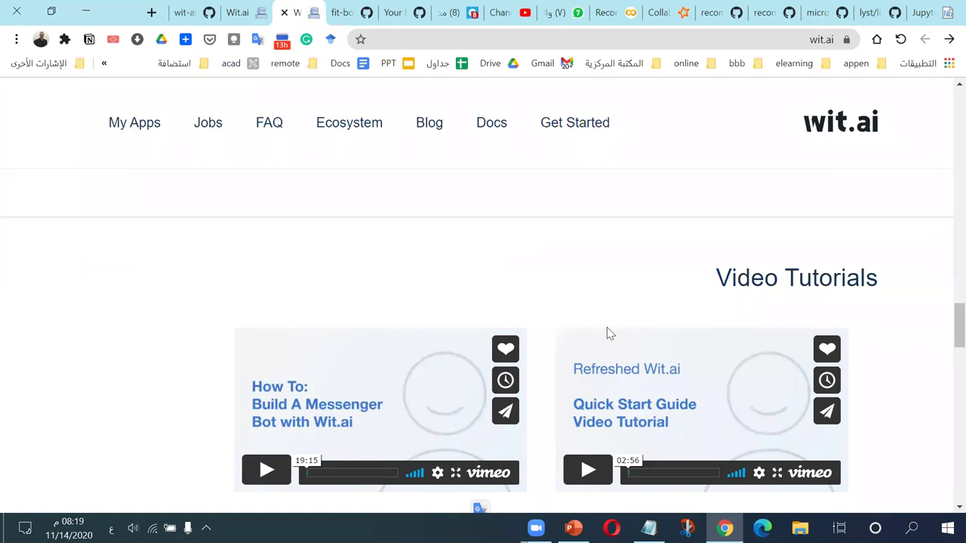
{"action": "left_click", "coordinate": [254, 9]}
{"action": "left_click", "coordinate": [297, 10]}
{"action": "left_click", "coordinate": [462, 14]}
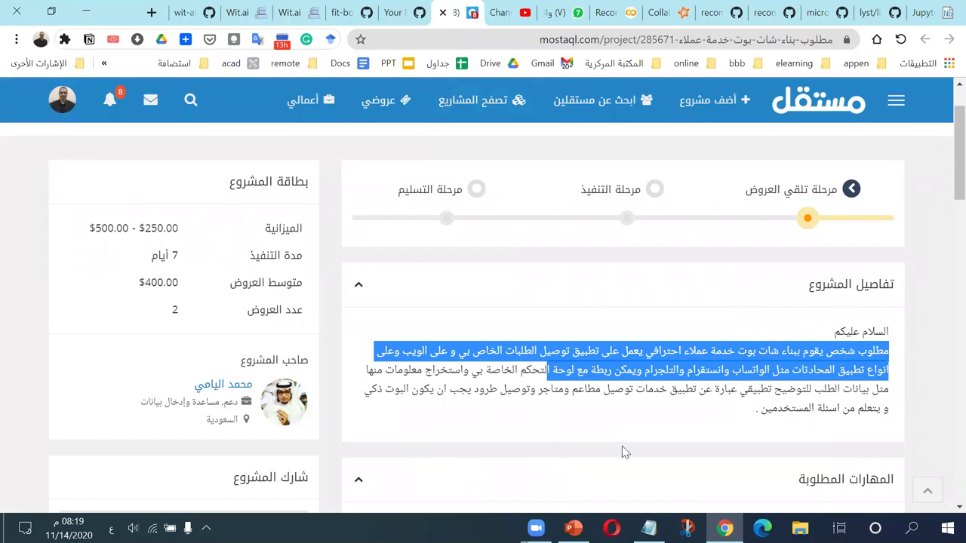
- Open the Mostaql project 285681 "برمجة تطبيق شات بوت باستخدام البايثون" in a new browser tab
{"action": "left_click", "coordinate": [536, 528]}
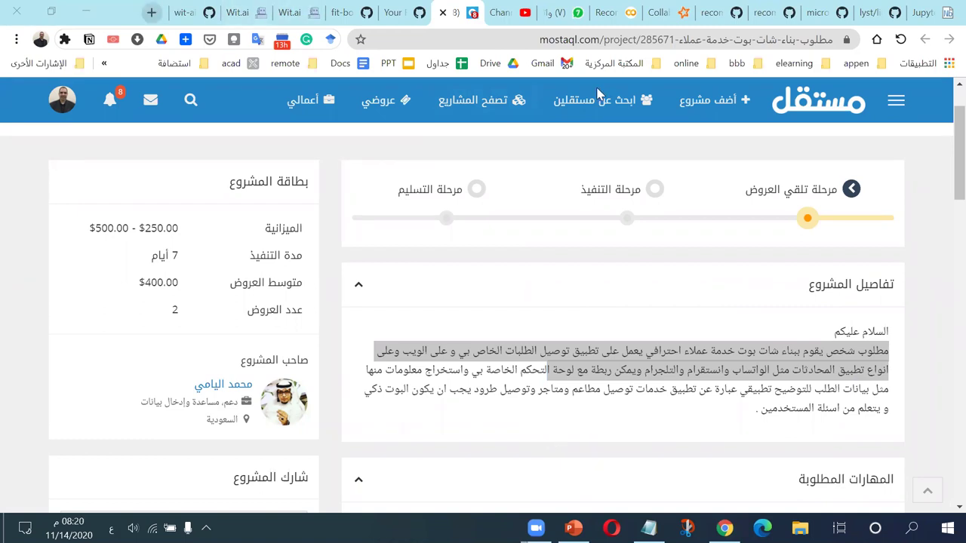
{"action": "left_click", "coordinate": [151, 12]}
{"action": "left_click", "coordinate": [788, 37]}
{"action": "type", "text": "mostaql.com/project/285681-برمجة-تطبيق-شات-بوت-باستخدام-البايثون"}
{"action": "key", "text": "Return"}
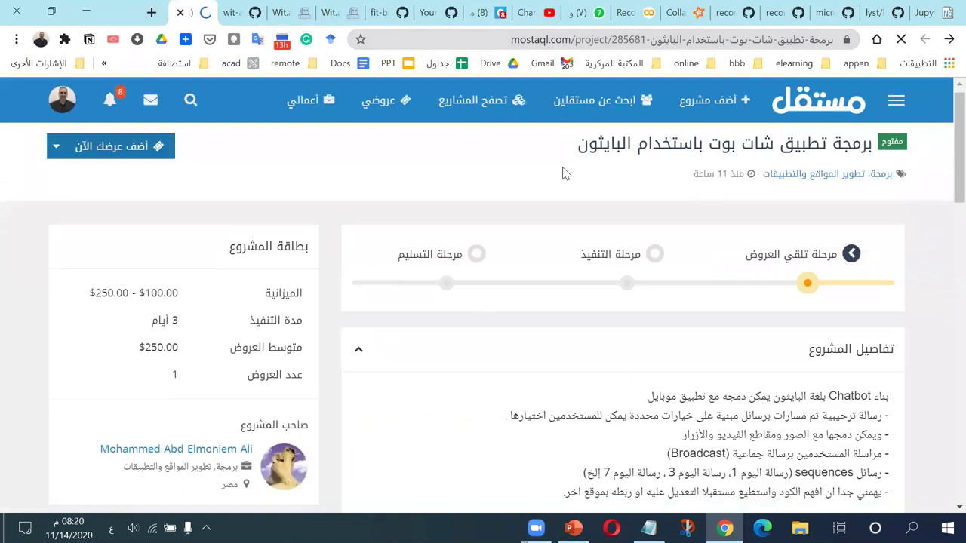
- Examine the Python chatbot project's requirements, highlighting each line from the mobile app integration to the understandable code
{"action": "scroll", "coordinate": [563, 173], "scroll_direction": "down", "scroll_amount": 3}
{"action": "scroll", "coordinate": [813, 260], "scroll_direction": "up", "scroll_amount": 1}
{"action": "left_click_drag", "start_coordinate": [813, 260], "coordinate": [626, 261]}
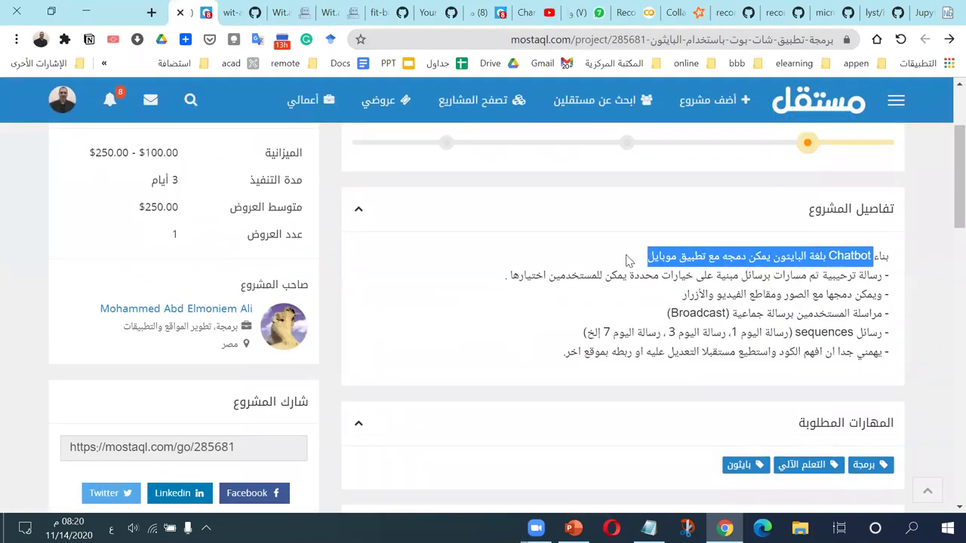
{"action": "left_click_drag", "start_coordinate": [871, 278], "coordinate": [499, 284]}
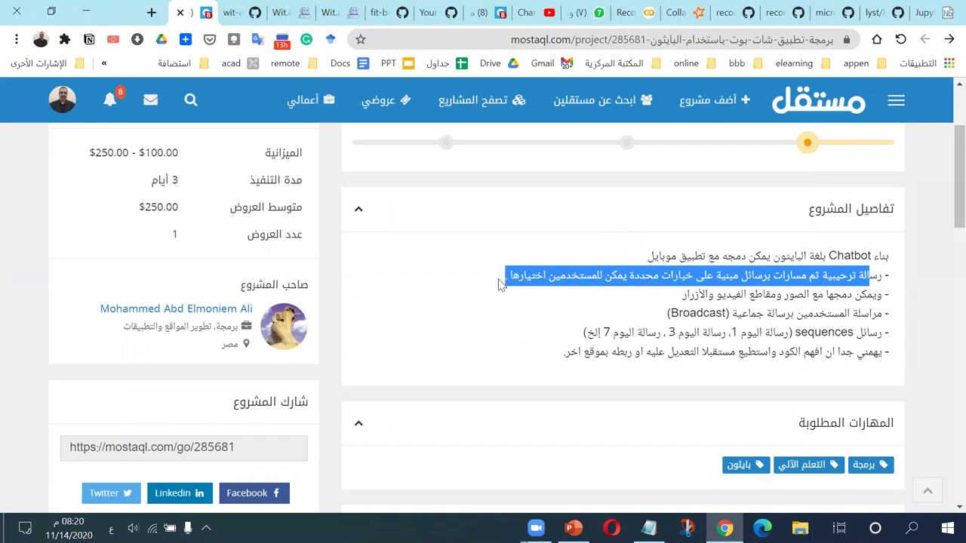
{"action": "left_click_drag", "start_coordinate": [877, 295], "coordinate": [668, 304]}
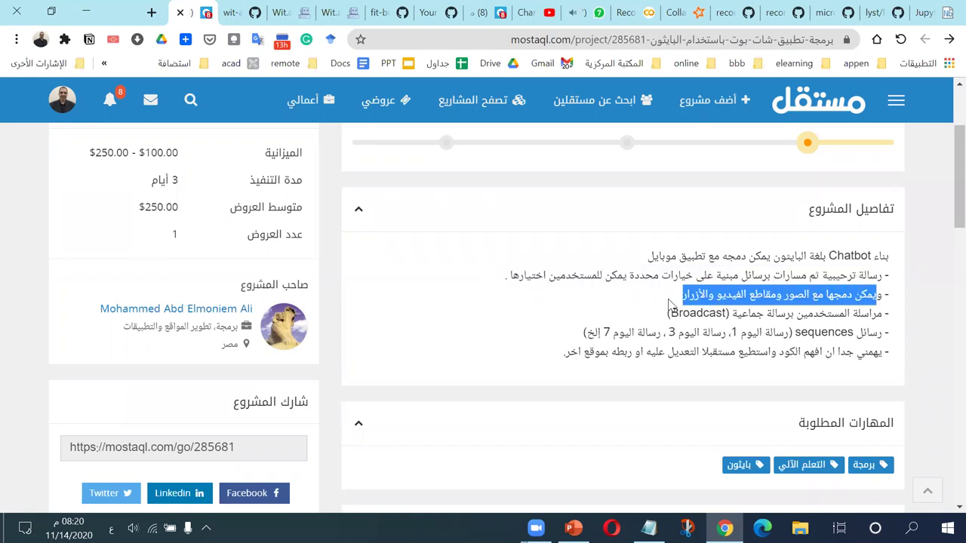
{"action": "left_click_drag", "start_coordinate": [880, 315], "coordinate": [654, 321]}
{"action": "left_click_drag", "start_coordinate": [864, 333], "coordinate": [578, 337]}
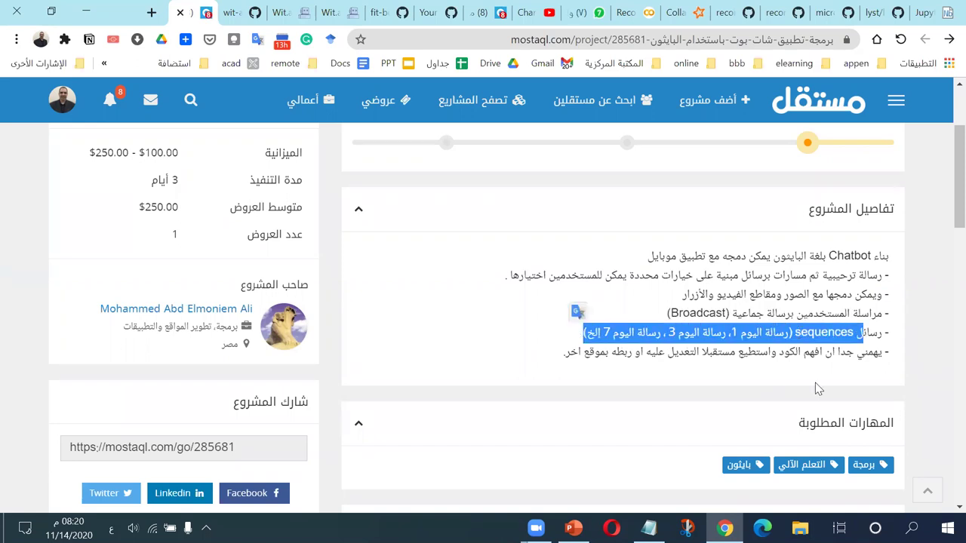
{"action": "left_click_drag", "start_coordinate": [836, 353], "coordinate": [625, 354]}
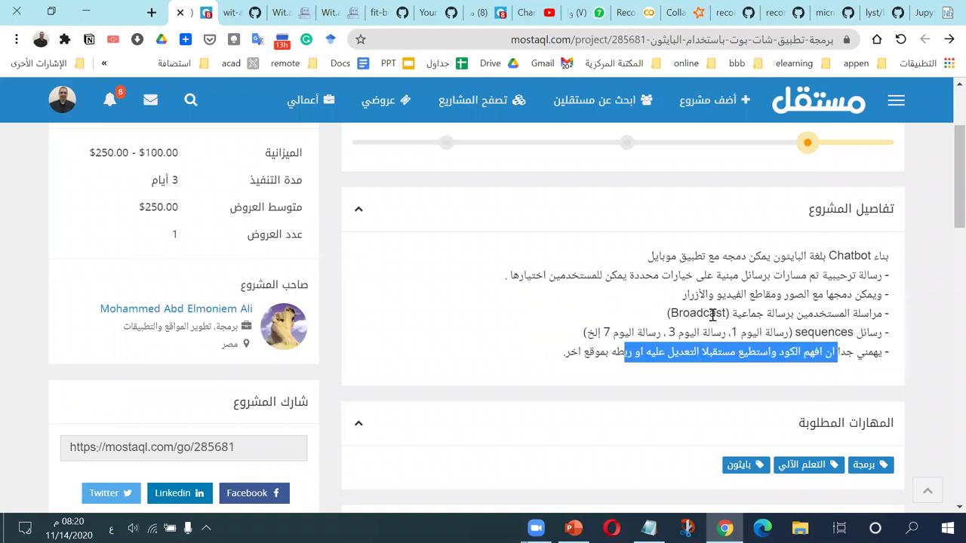
{"action": "scroll", "coordinate": [713, 319], "scroll_direction": "up", "scroll_amount": 1}
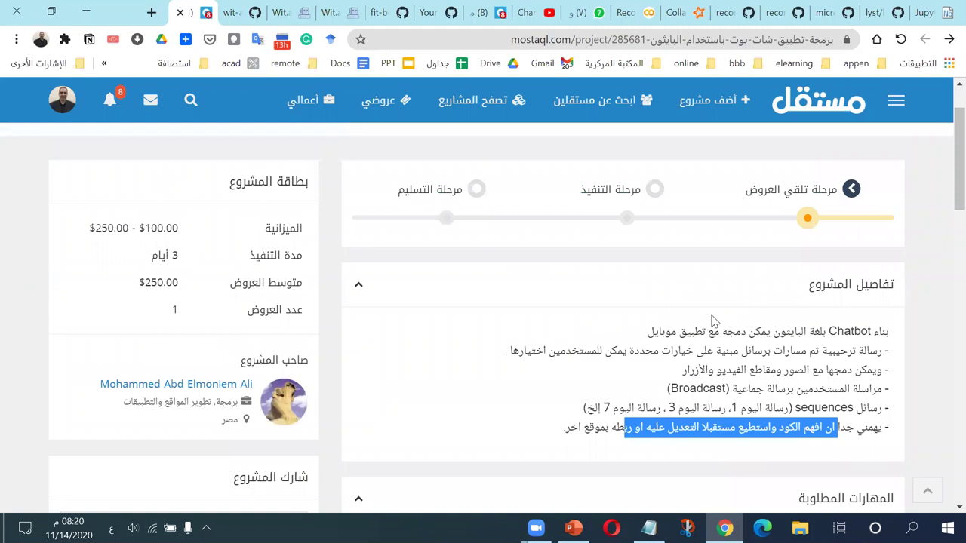
- Switch to Notepad and replace the existing note text with the heading "البنك"
{"action": "left_click", "coordinate": [649, 529]}
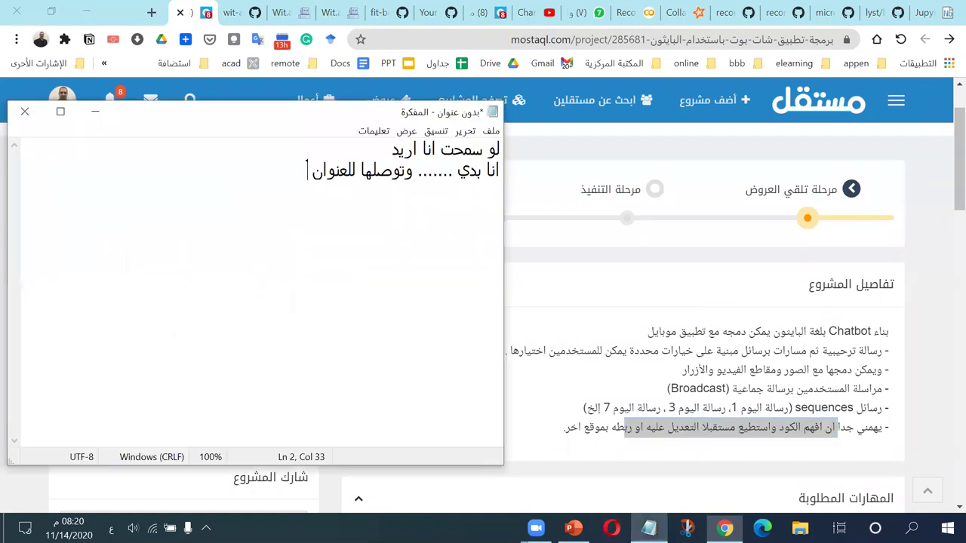
{"action": "left_click_drag", "start_coordinate": [293, 175], "coordinate": [528, 146]}
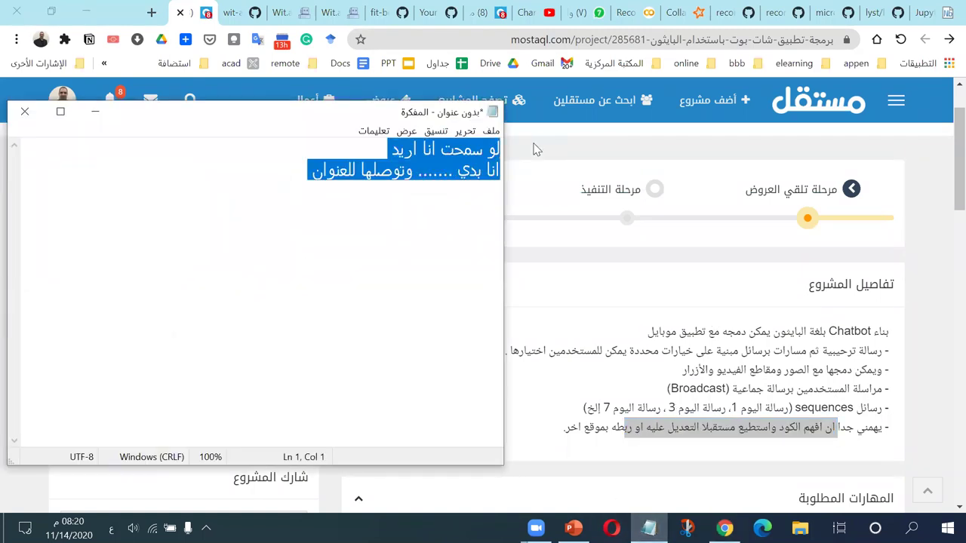
{"action": "key", "text": "BackSpace"}
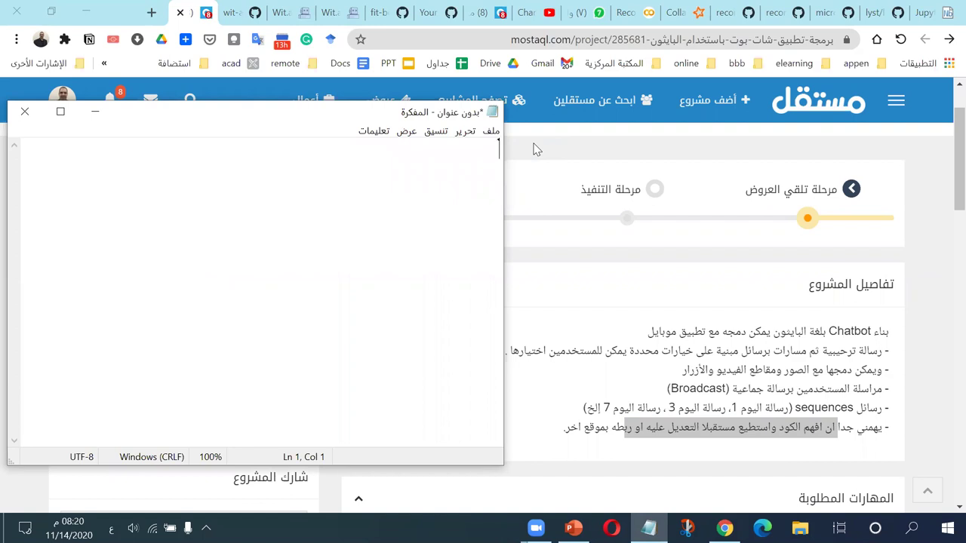
{"action": "type", "text": "البنك"}
{"action": "key", "text": "Return"}
{"action": "key", "text": "Return"}
- Add the line "رد 1 رسالة ترحيبية" below the heading, separated by a blank line
{"action": "type", "text": "رسا"}
{"action": "key", "text": "BackSpace"}
{"action": "key", "text": "BackSpace"}
{"action": "key", "text": "BackSpace"}
{"action": "key", "text": "BackSpace"}
{"action": "type", "text": "ر"}
{"action": "key", "text": "BackSpace"}
{"action": "key", "text": "Return"}
{"action": "type", "text": "رد1 ر"}
{"action": "type", "text": "سا"}
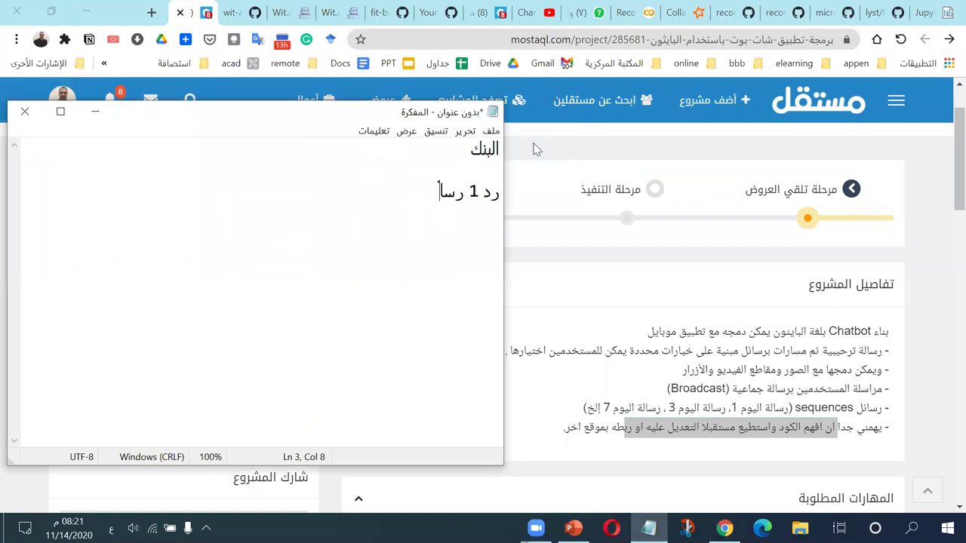
{"action": "type", "text": "لة ترحيبية"}
{"action": "key", "text": "Return"}
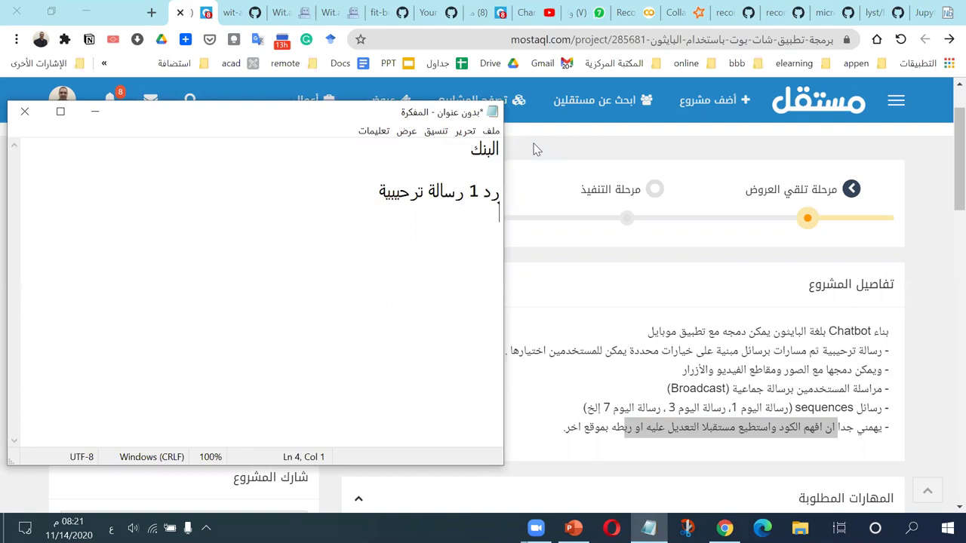
- List three numbered options under the welcome message: "1) اسعار الصرف", "2) خدمة العملاء" and "3) سحب وايداع"
{"action": "type", "text": ") اسعار الصرف"}
{"action": "key", "text": "Return"}
{"action": "type", "text": "2) ح"}
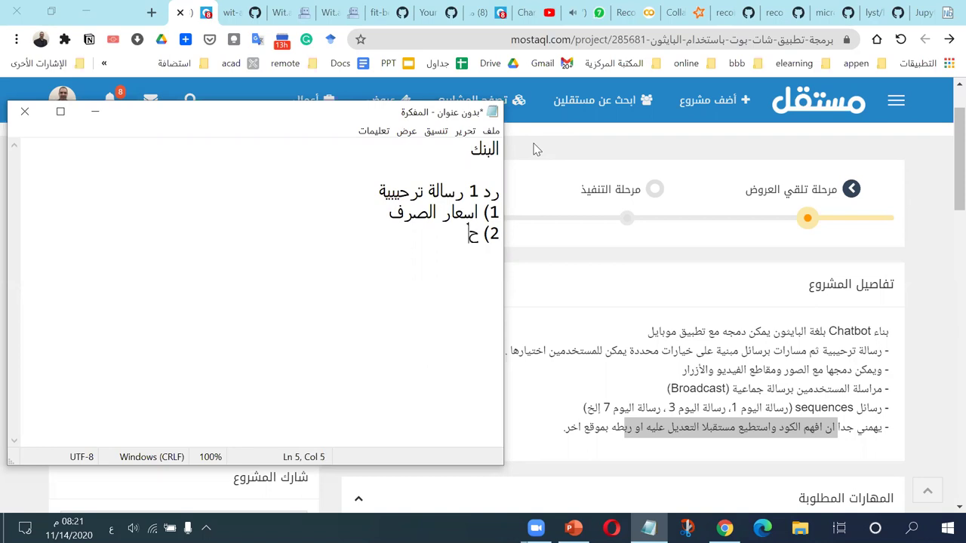
{"action": "key", "text": "BackSpace"}
{"action": "type", "text": "خدمة العملأ"}
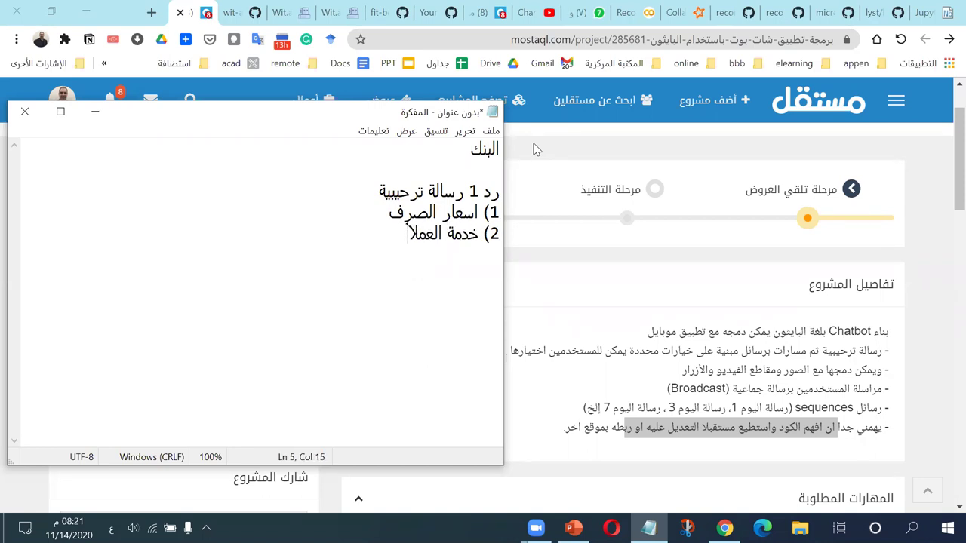
{"action": "key", "text": "BackSpace"}
{"action": "type", "text": "اء"}
{"action": "key", "text": "Return"}
{"action": "type", "text": "3) سحب وايداع"}
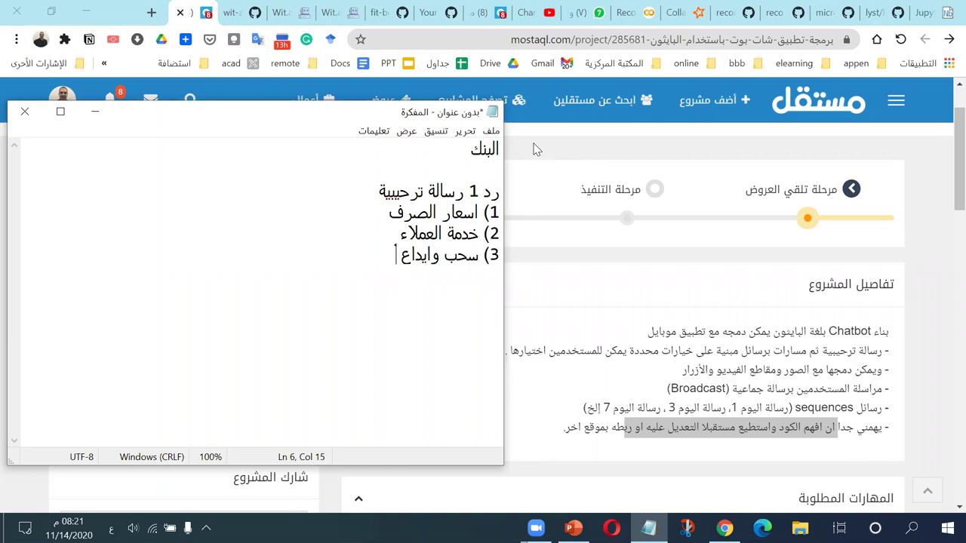
{"action": "key", "text": "Return"}
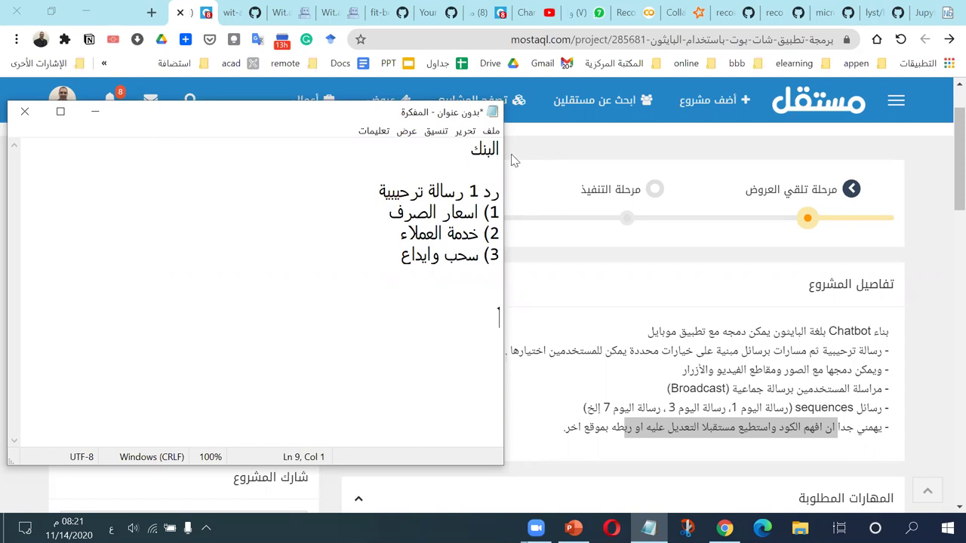
- Highlight the exchange rates option and the customer service option in the note, one after the other
{"action": "left_click_drag", "start_coordinate": [392, 213], "coordinate": [502, 216]}
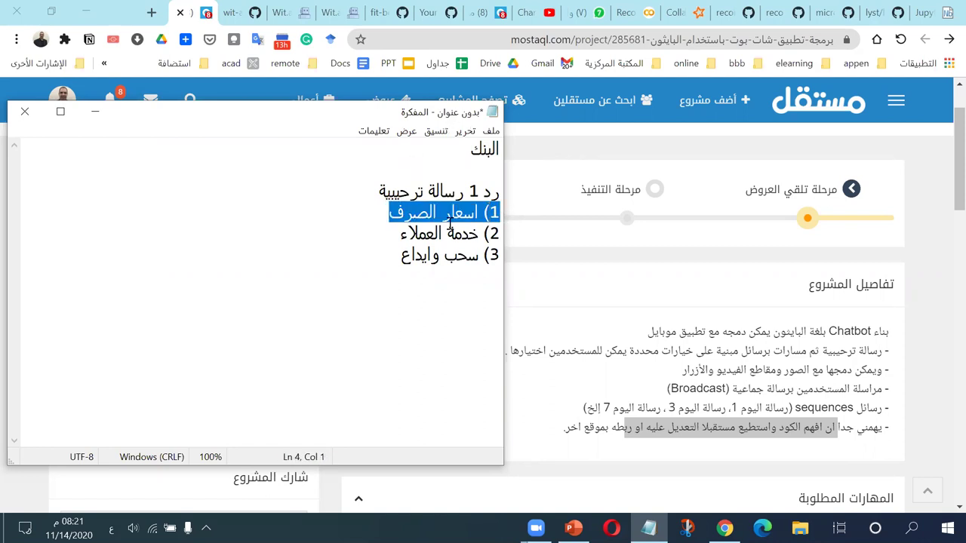
{"action": "left_click_drag", "start_coordinate": [381, 213], "coordinate": [497, 212]}
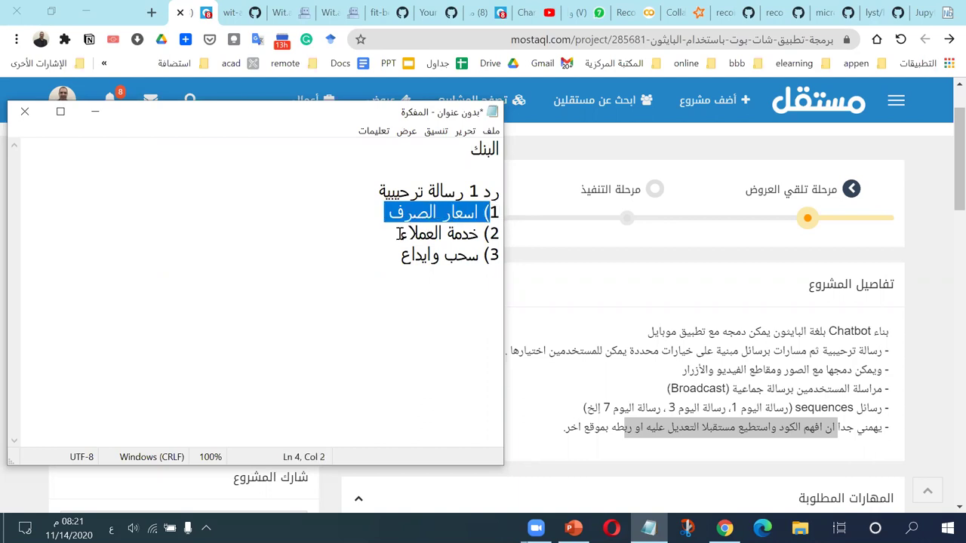
{"action": "left_click_drag", "start_coordinate": [400, 234], "coordinate": [523, 234]}
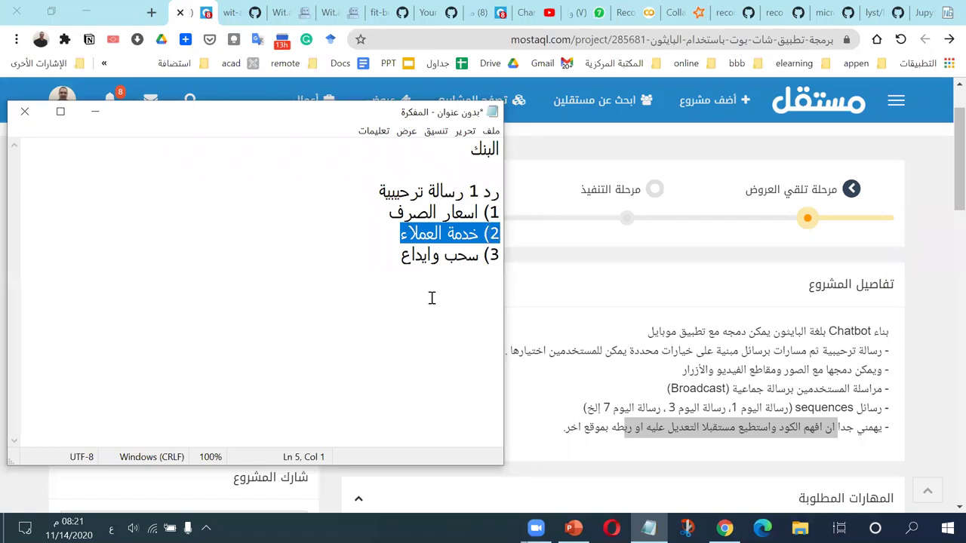
- Search the web for "dialogflow arabic" in a new browser tab
{"action": "left_click", "coordinate": [151, 12]}
{"action": "type", "text": "يهش"}
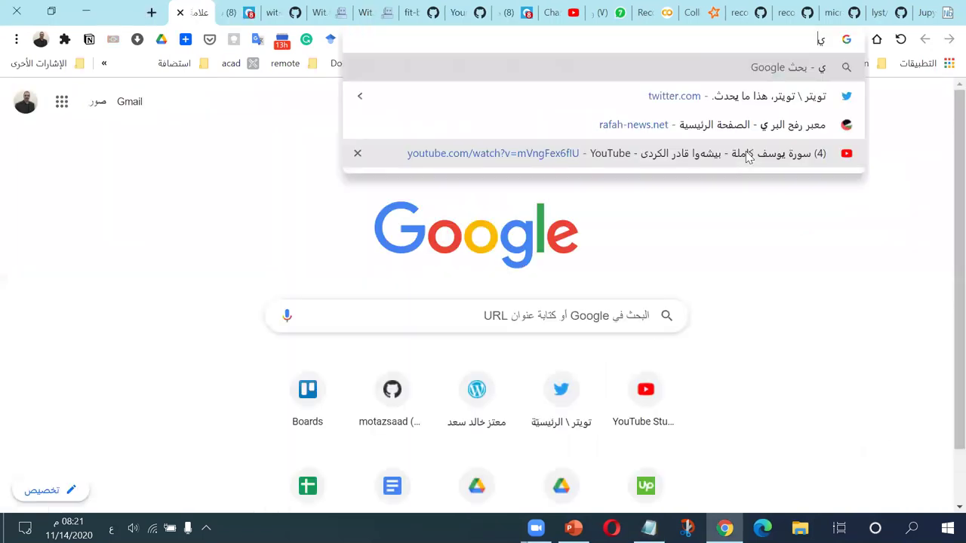
{"action": "key", "text": "BackSpace"}
{"action": "key", "text": "BackSpace"}
{"action": "key", "text": "BackSpace"}
{"action": "key", "text": "alt+shift"}
{"action": "type", "text": "d"}
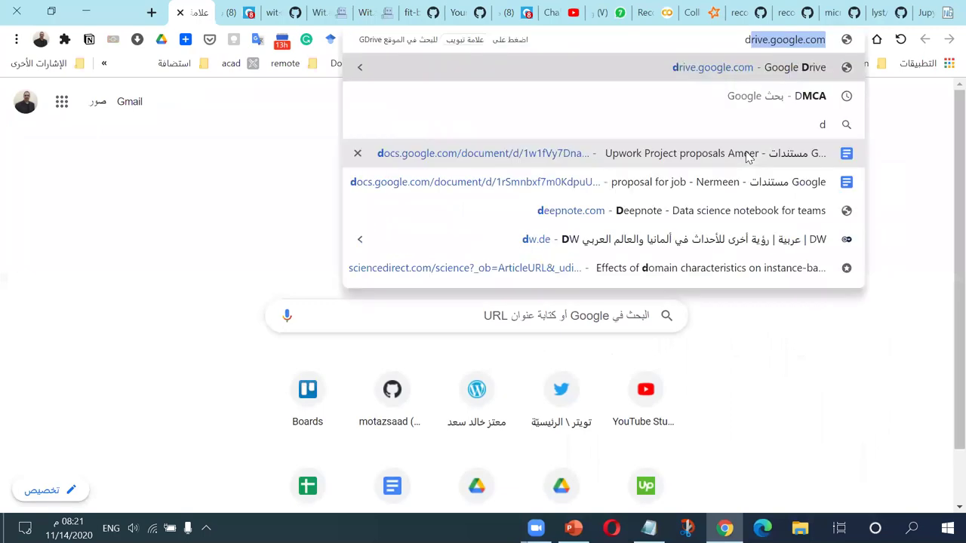
{"action": "type", "text": "iag"}
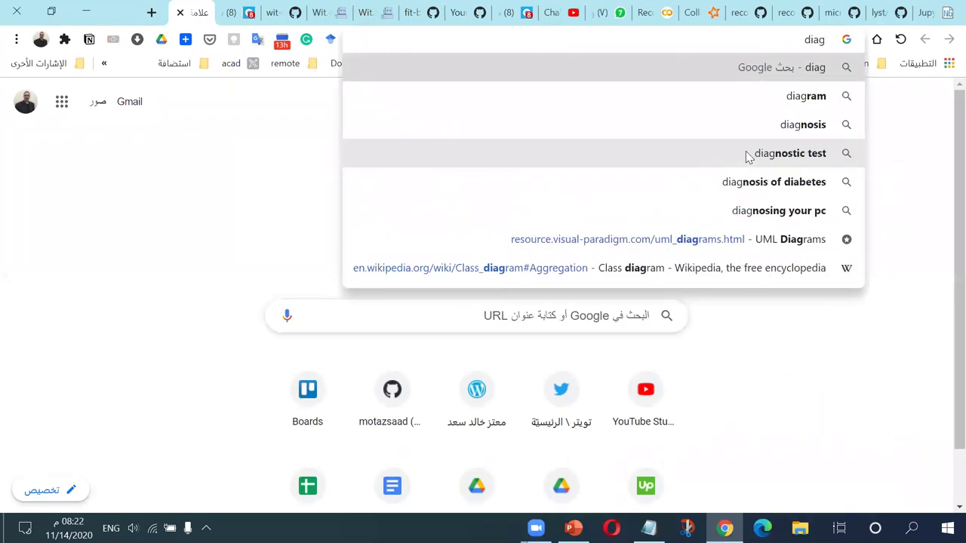
{"action": "type", "text": "lo"}
{"action": "key", "text": "BackSpace"}
{"action": "key", "text": "BackSpace"}
{"action": "type", "text": "log flow"}
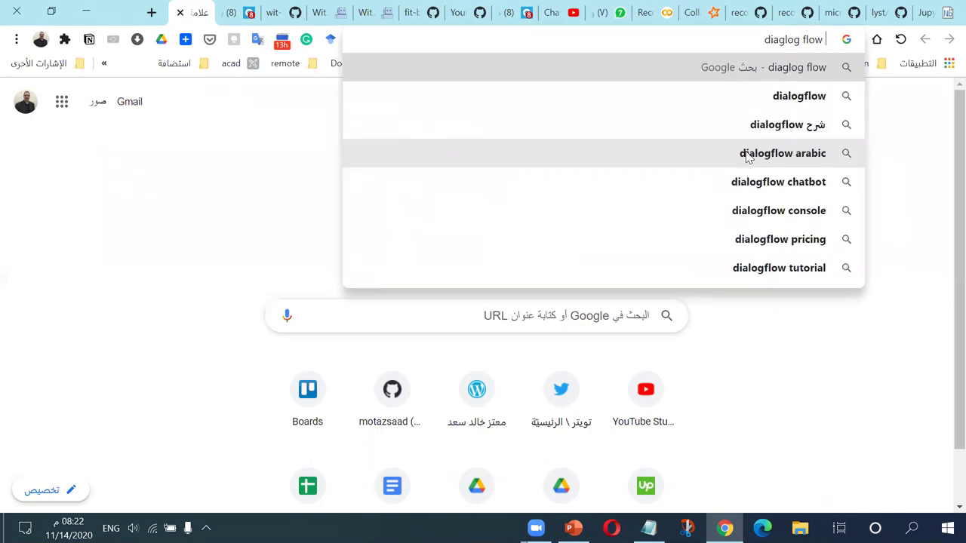
{"action": "key", "text": "Down"}
{"action": "key", "text": "Down"}
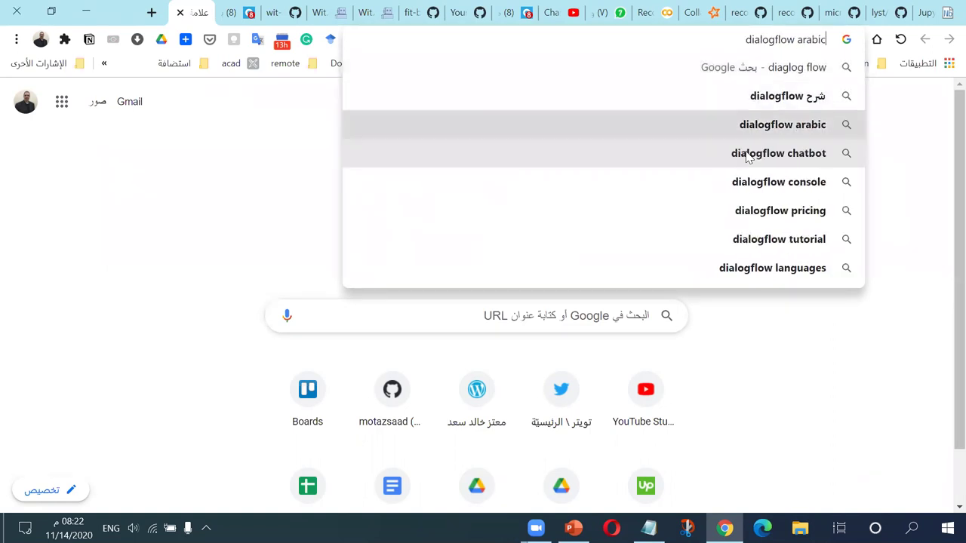
{"action": "key", "text": "Return"}
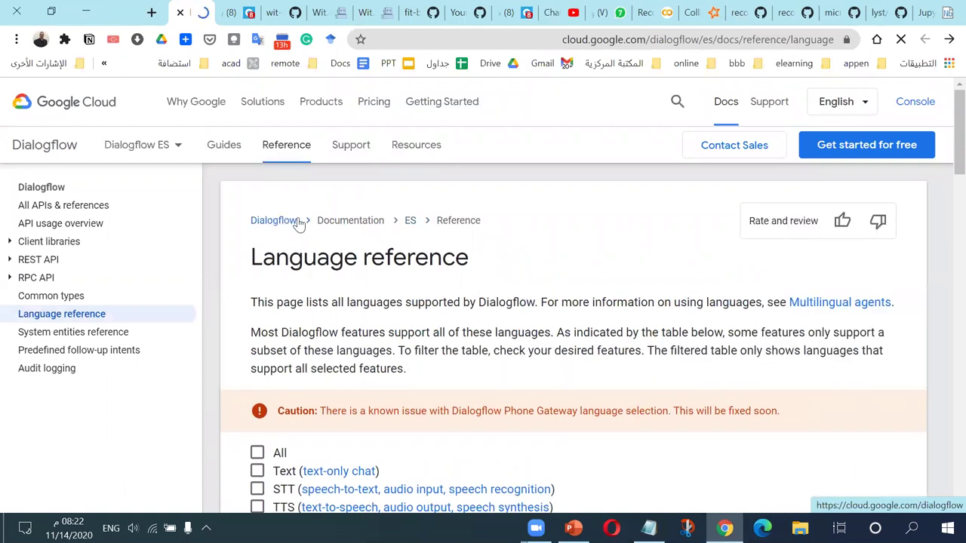
- Open the Dialogflow product page from the language reference and read the Dialogflow CX overview
{"action": "left_click", "coordinate": [293, 221]}
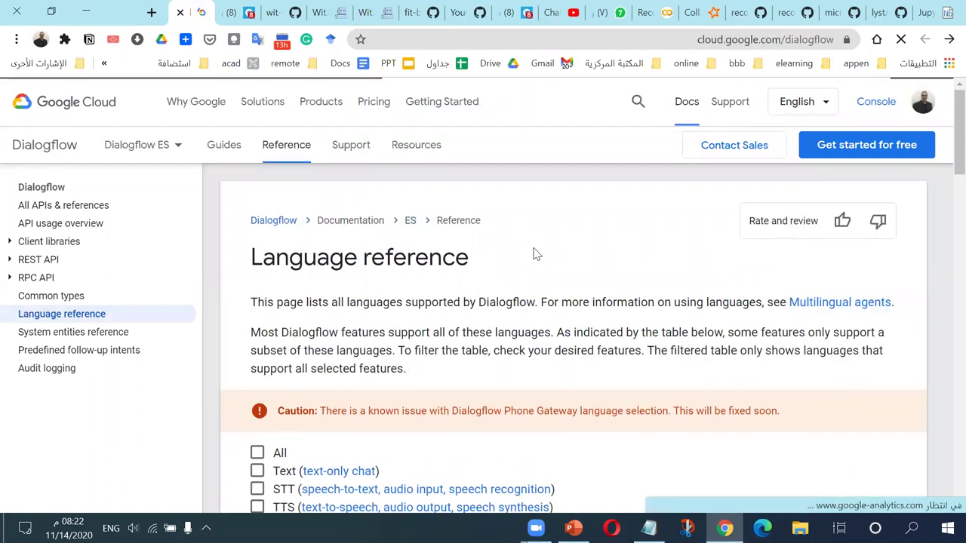
{"action": "scroll", "coordinate": [450, 254], "scroll_direction": "down", "scroll_amount": 4}
{"action": "scroll", "coordinate": [380, 249], "scroll_direction": "down", "scroll_amount": 4}
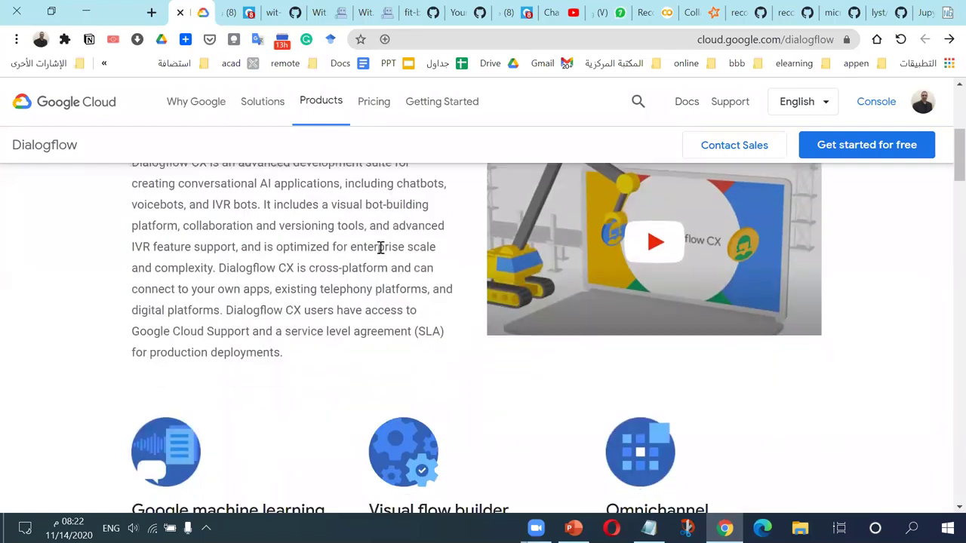
{"action": "scroll", "coordinate": [468, 377], "scroll_direction": "up", "scroll_amount": 4}
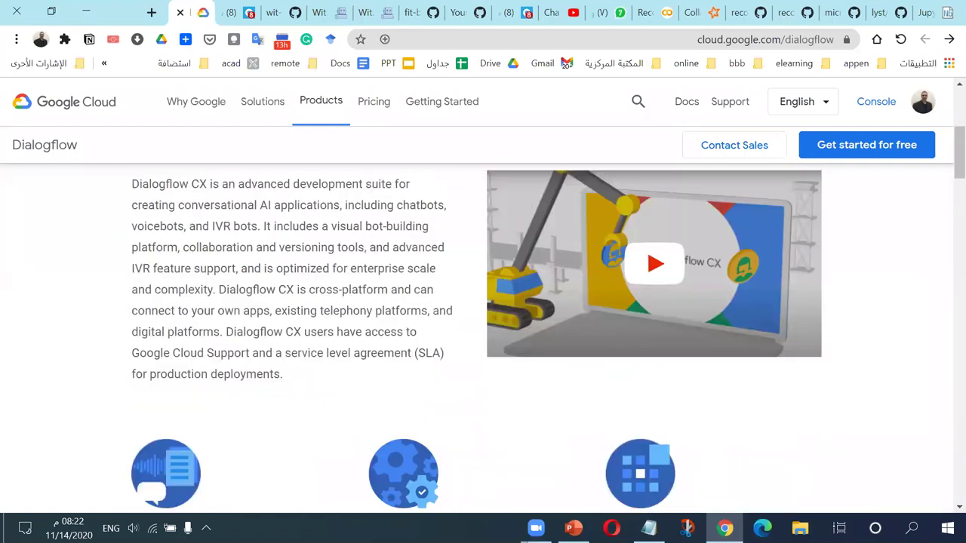
{"action": "key", "text": "alt+Tab"}
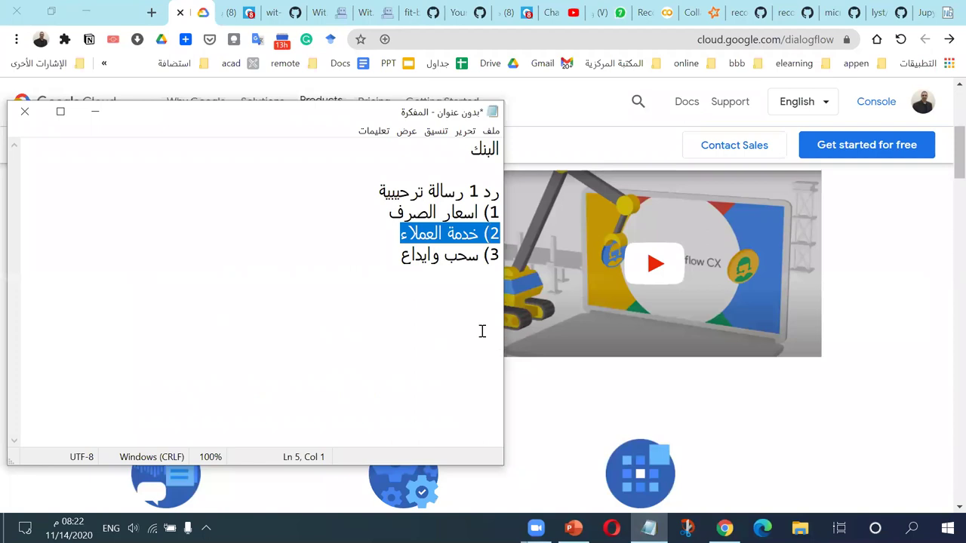
{"action": "key", "text": "alt+Tab"}
{"action": "scroll", "coordinate": [573, 308], "scroll_direction": "up", "scroll_amount": 2}
{"action": "scroll", "coordinate": [574, 308], "scroll_direction": "down", "scroll_amount": 2}
- Play the Dialogflow CX introduction video, skip ahead to 0:14 and 0:42, and close the player
{"action": "left_click", "coordinate": [557, 355]}
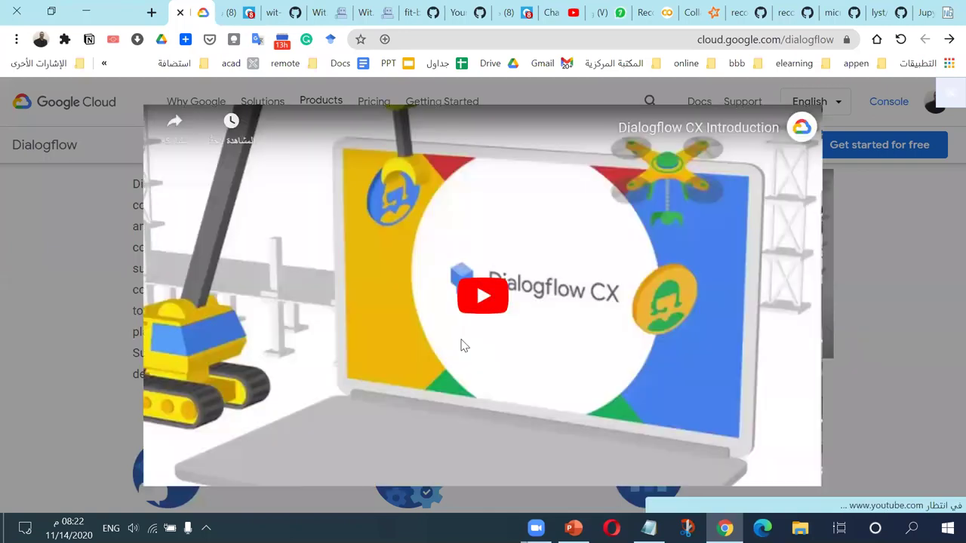
{"action": "left_click", "coordinate": [472, 300]}
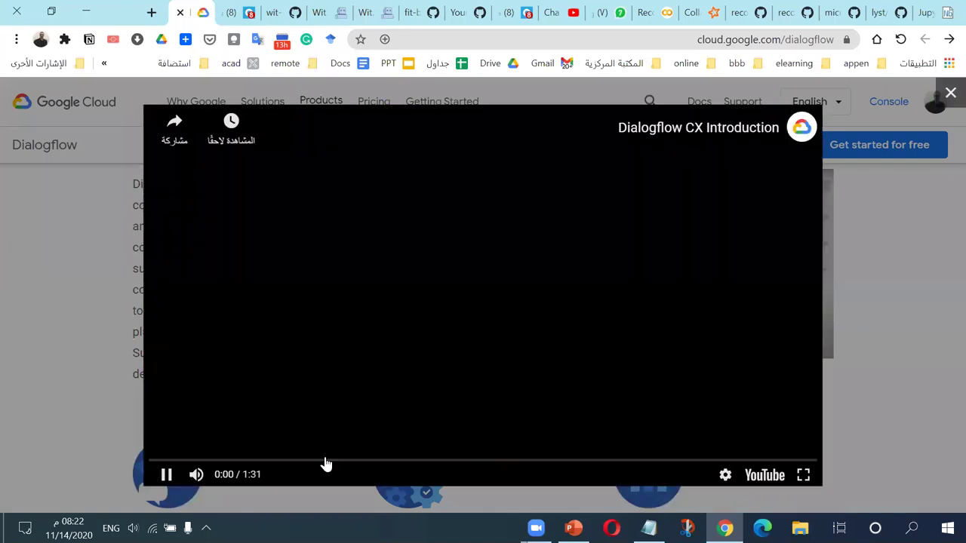
{"action": "left_click", "coordinate": [254, 461]}
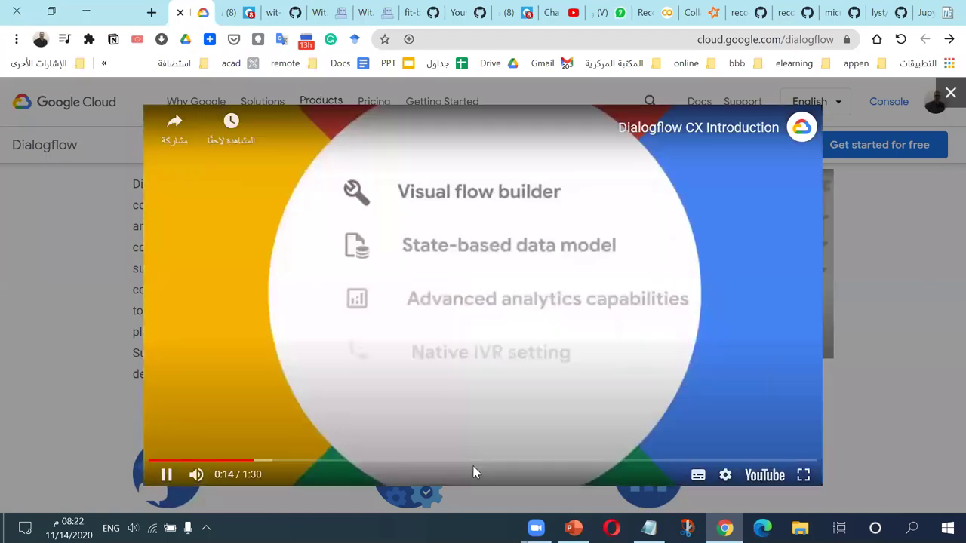
{"action": "left_click", "coordinate": [464, 461]}
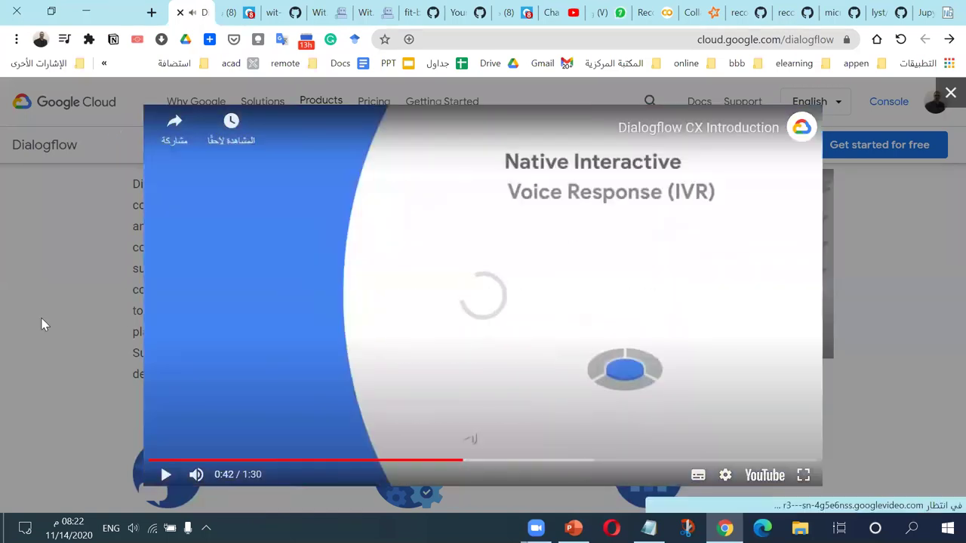
{"action": "left_click", "coordinate": [43, 324]}
- Skim the Dialogflow product page from the CX features through Dialogflow Essentials to the closing section
{"action": "scroll", "coordinate": [484, 339], "scroll_direction": "up", "scroll_amount": 4}
{"action": "scroll", "coordinate": [483, 340], "scroll_direction": "down", "scroll_amount": 12}
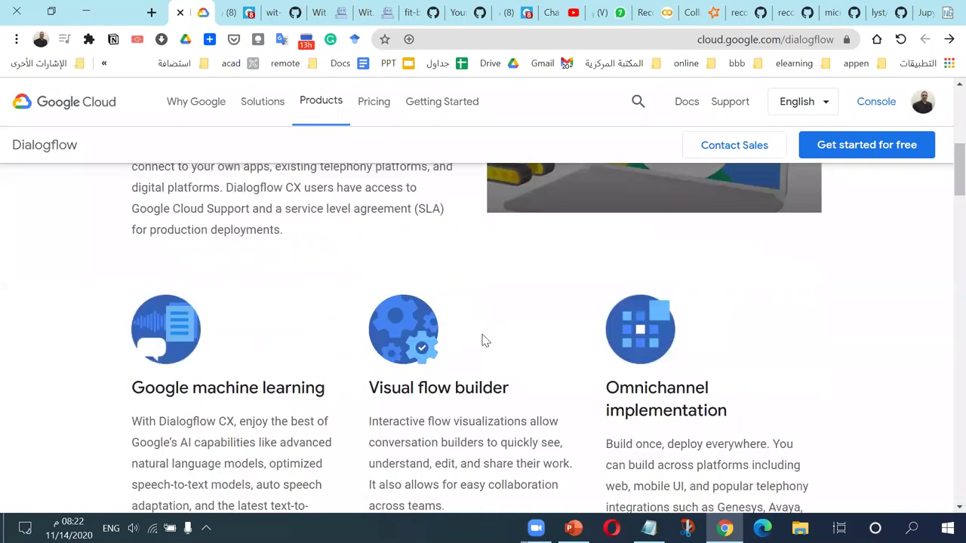
{"action": "scroll", "coordinate": [484, 340], "scroll_direction": "down", "scroll_amount": 8}
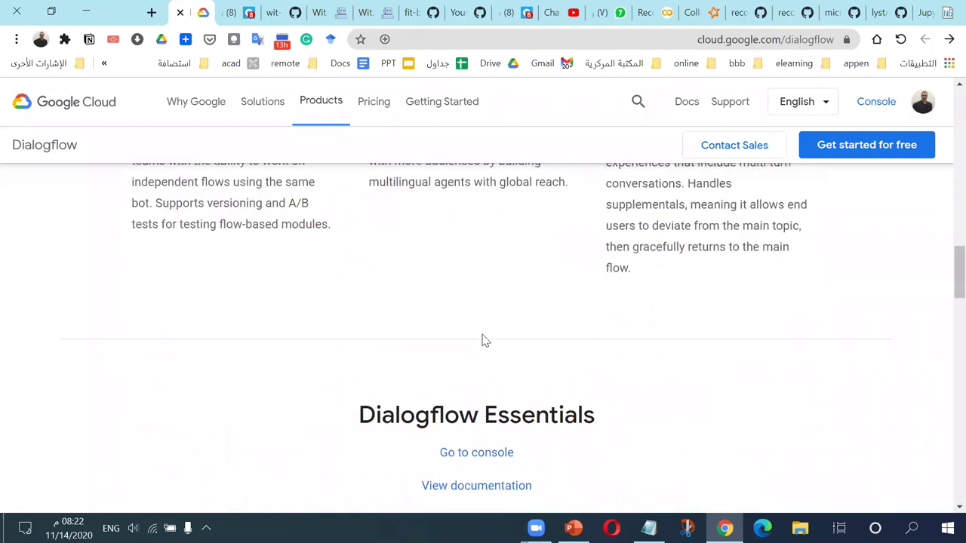
{"action": "scroll", "coordinate": [481, 339], "scroll_direction": "down", "scroll_amount": 10}
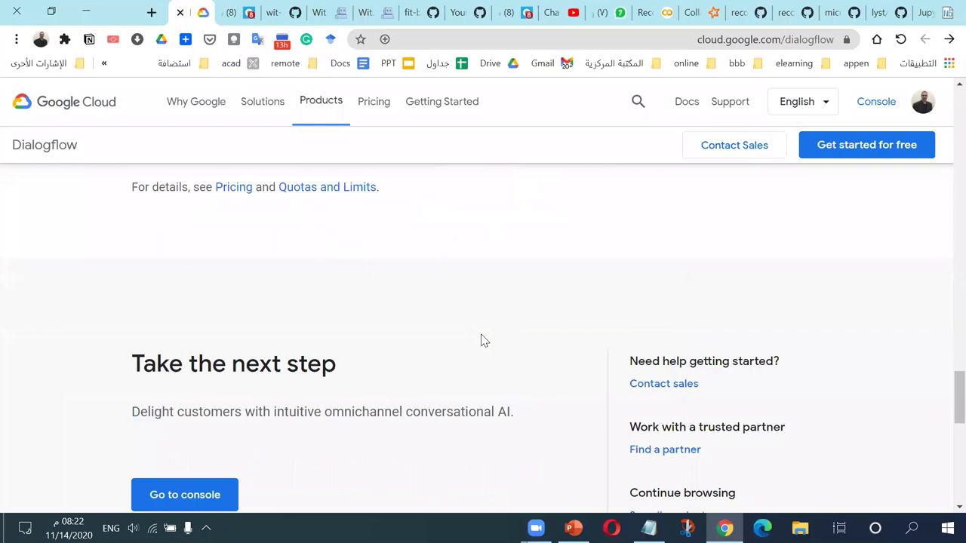
{"action": "scroll", "coordinate": [477, 339], "scroll_direction": "up", "scroll_amount": 3}
{"action": "scroll", "coordinate": [476, 339], "scroll_direction": "up", "scroll_amount": 20}
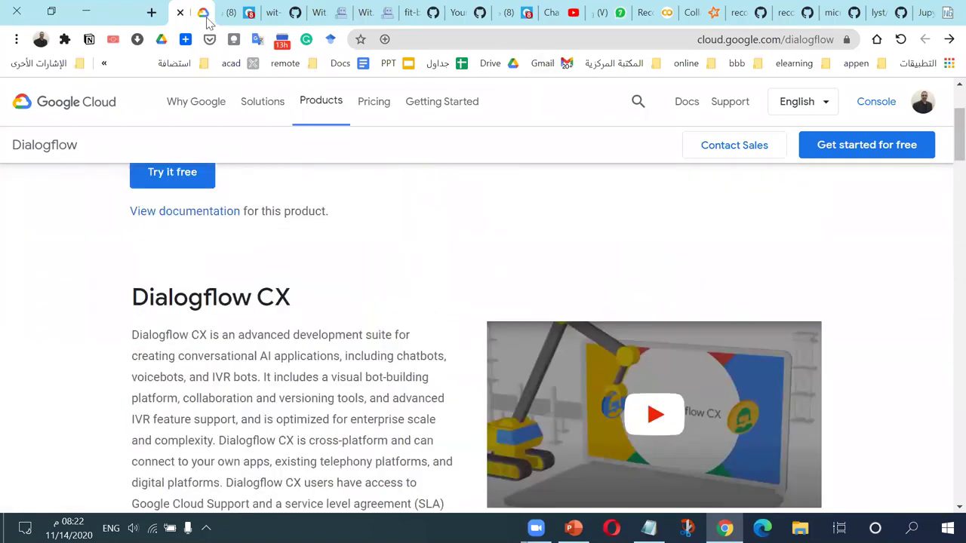
- Search the web for "dialogflow example chatbot" in the current tab
{"action": "double_click", "coordinate": [803, 41]}
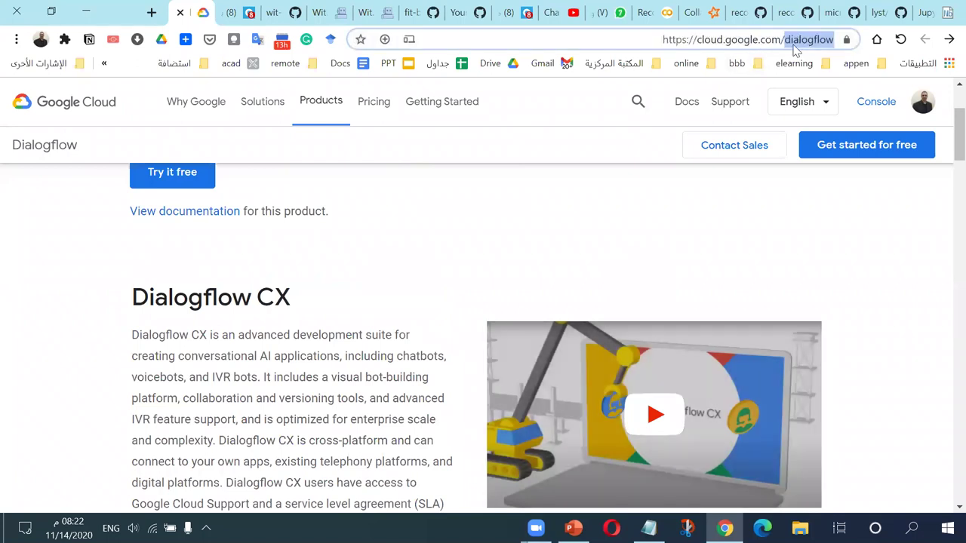
{"action": "triple_click", "coordinate": [705, 38]}
{"action": "type", "text": "dialogflow"}
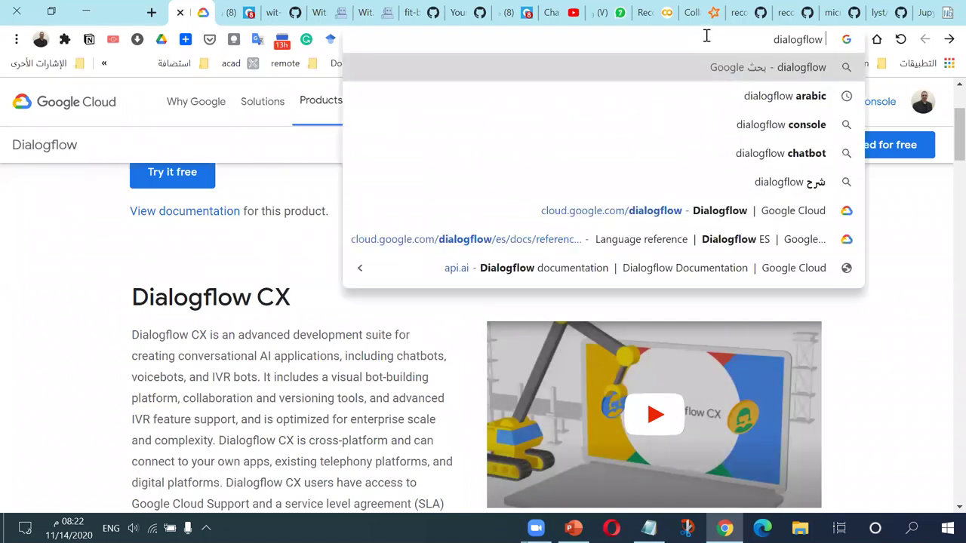
{"action": "type", "text": " example"}
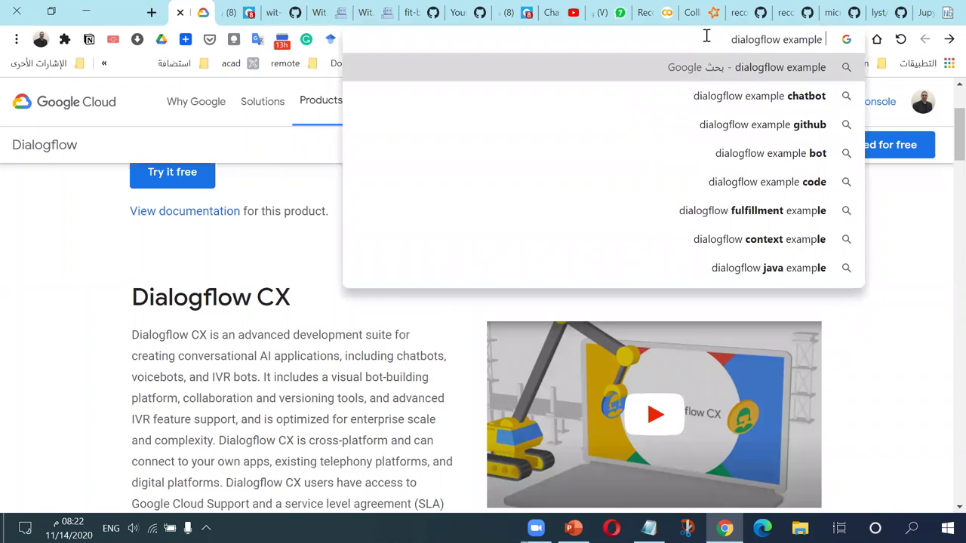
{"action": "key", "text": "Down"}
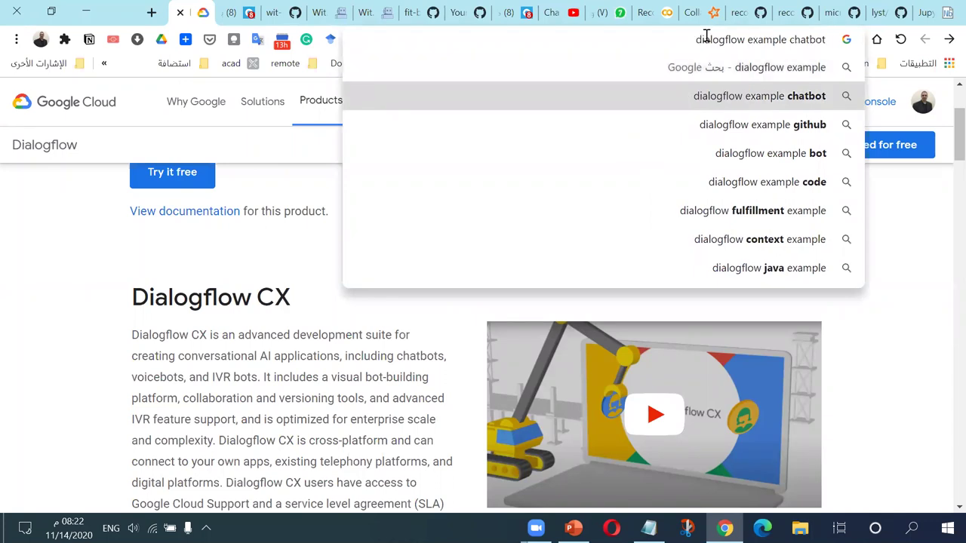
{"action": "key", "text": "Return"}
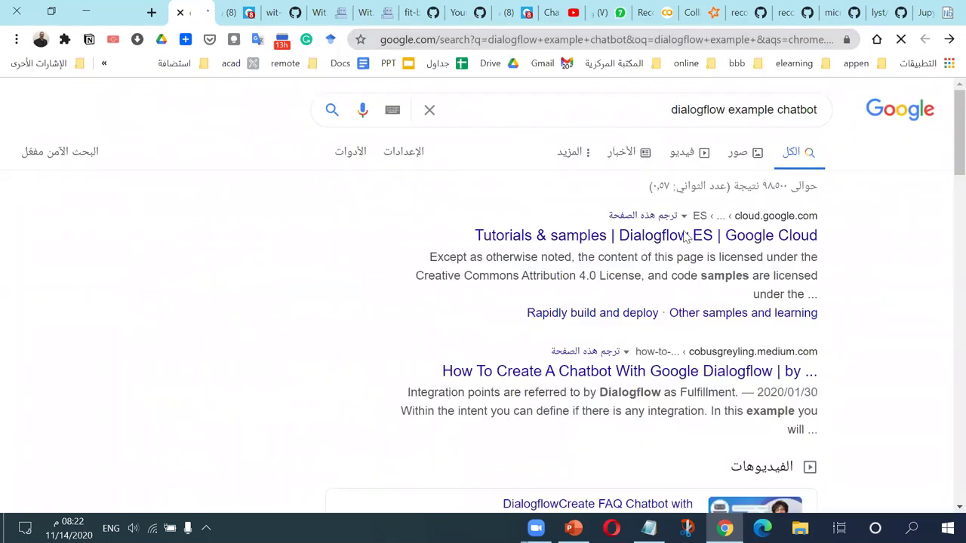
- Open the article "How To Create A Chatbot With Google Dialogflow" in a new tab and view its introduction and project creation screenshot
{"action": "scroll", "coordinate": [750, 332], "scroll_direction": "down", "scroll_amount": 1}
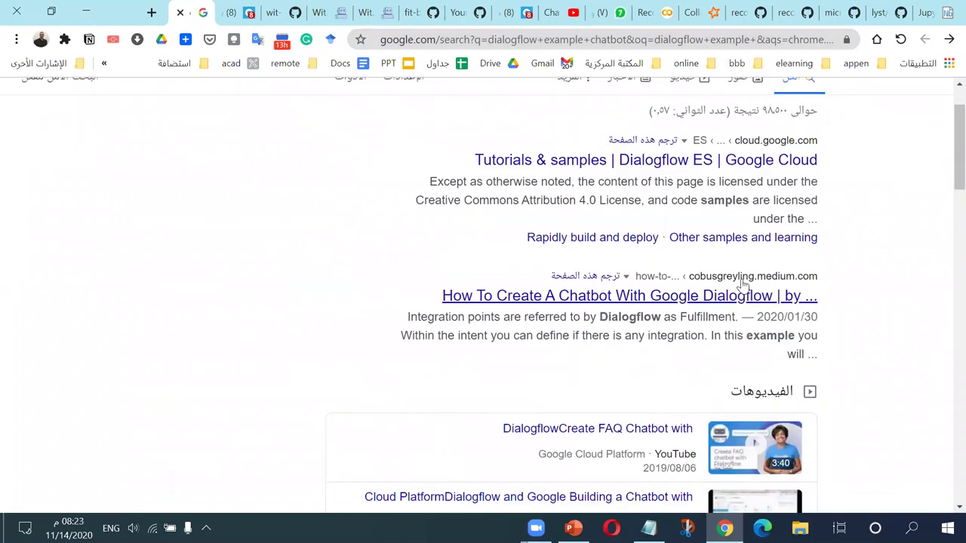
{"action": "middle_click", "coordinate": [670, 302]}
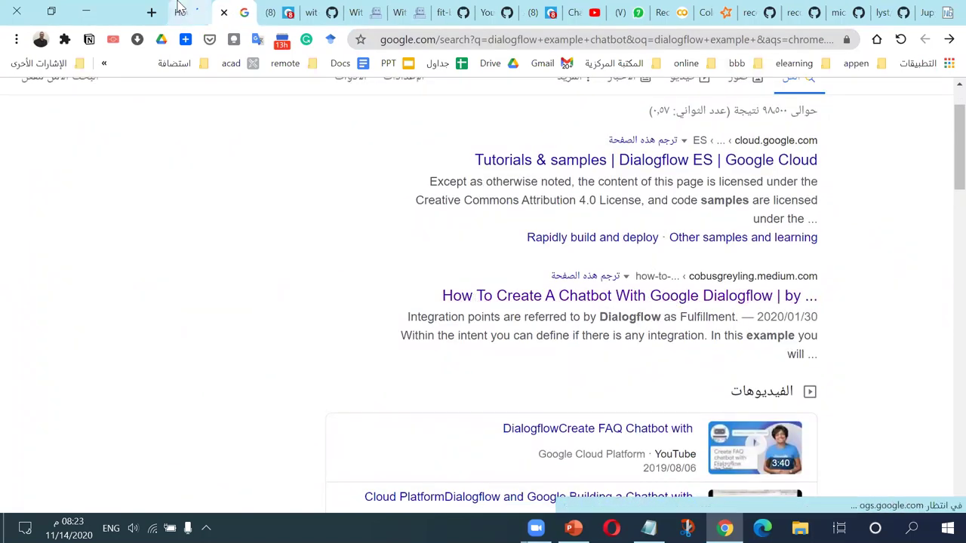
{"action": "left_click", "coordinate": [200, 13]}
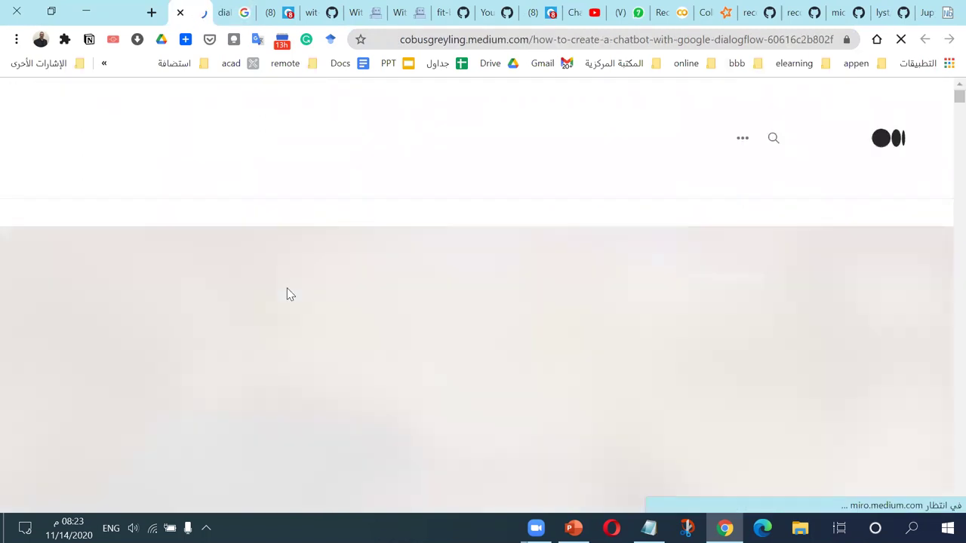
{"action": "scroll", "coordinate": [289, 278], "scroll_direction": "down", "scroll_amount": 2}
{"action": "scroll", "coordinate": [290, 278], "scroll_direction": "down", "scroll_amount": 10}
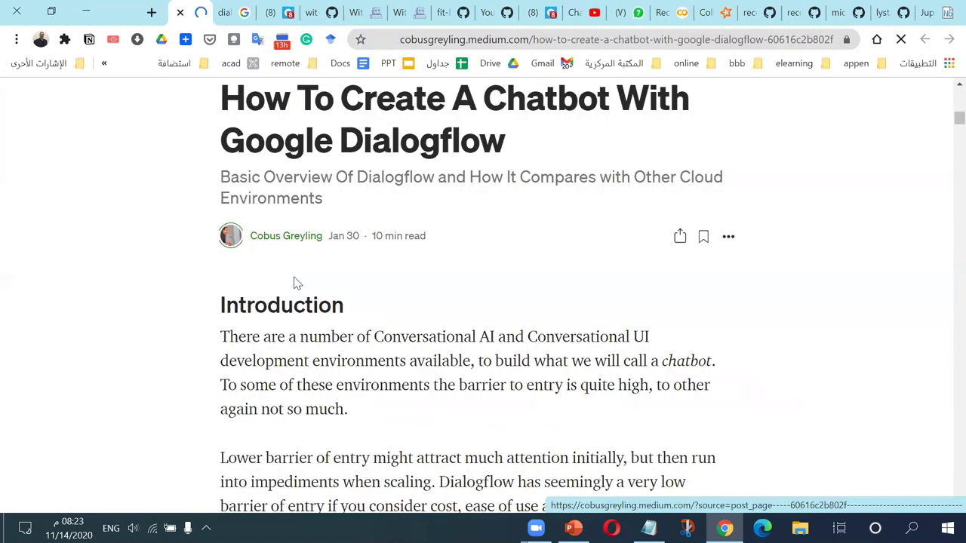
{"action": "scroll", "coordinate": [293, 277], "scroll_direction": "up", "scroll_amount": 5}
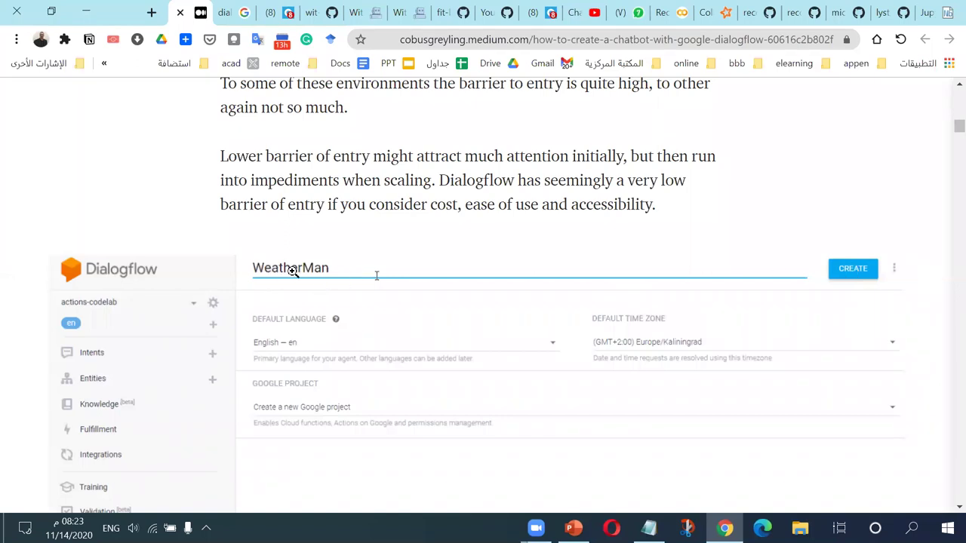
{"action": "scroll", "coordinate": [312, 271], "scroll_direction": "down", "scroll_amount": 2}
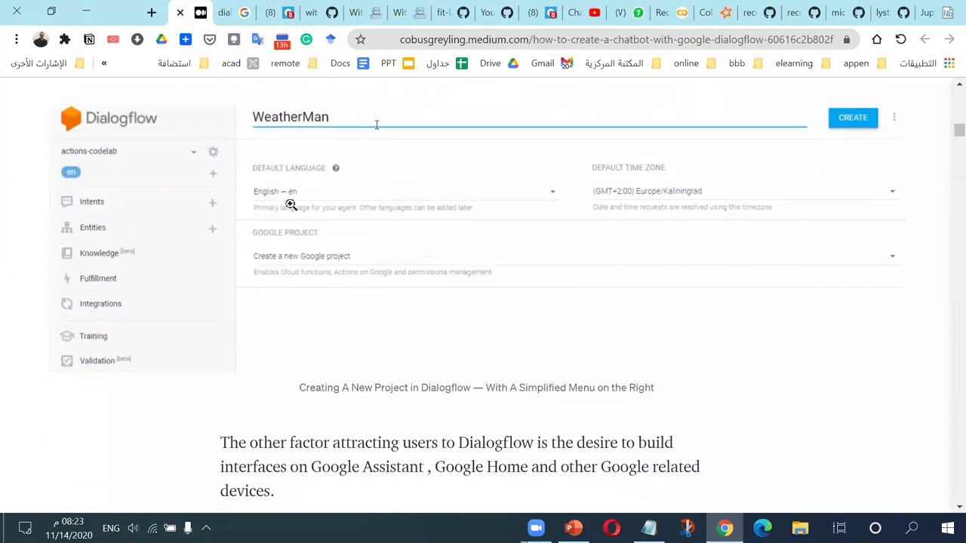
- Examine the article's Intents section, enlarging the Default Welcome Intent screenshot to view its events and training phrases
{"action": "scroll", "coordinate": [501, 332], "scroll_direction": "down", "scroll_amount": 12}
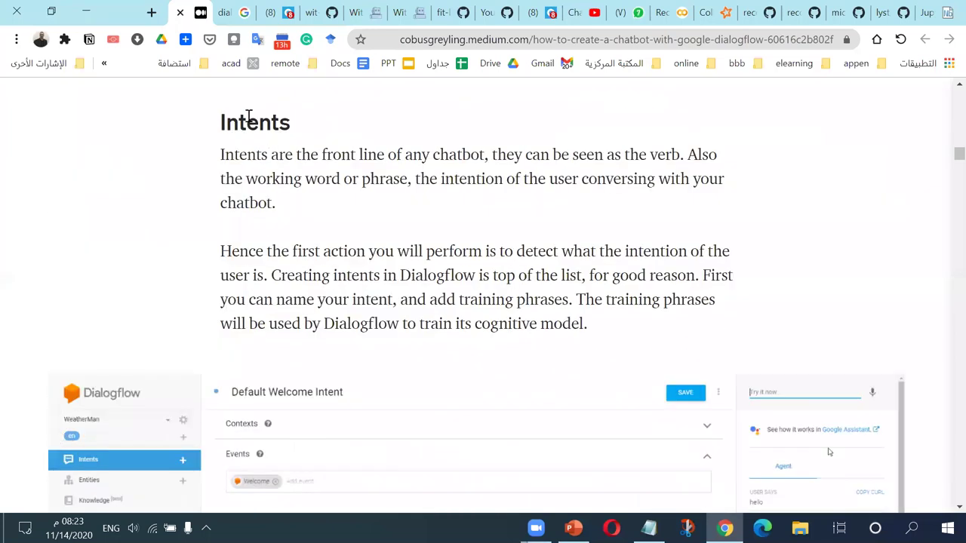
{"action": "scroll", "coordinate": [332, 223], "scroll_direction": "down", "scroll_amount": 2}
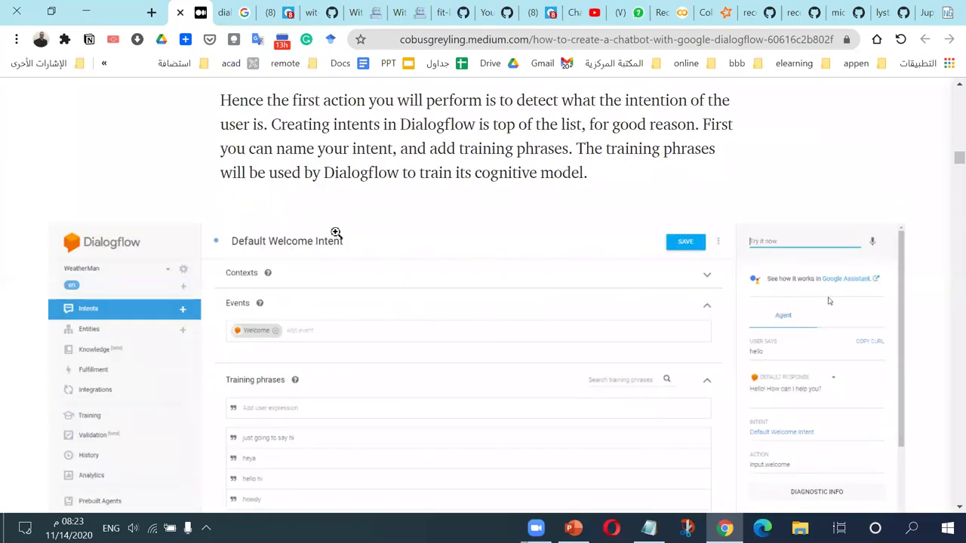
{"action": "scroll", "coordinate": [335, 231], "scroll_direction": "down", "scroll_amount": 1}
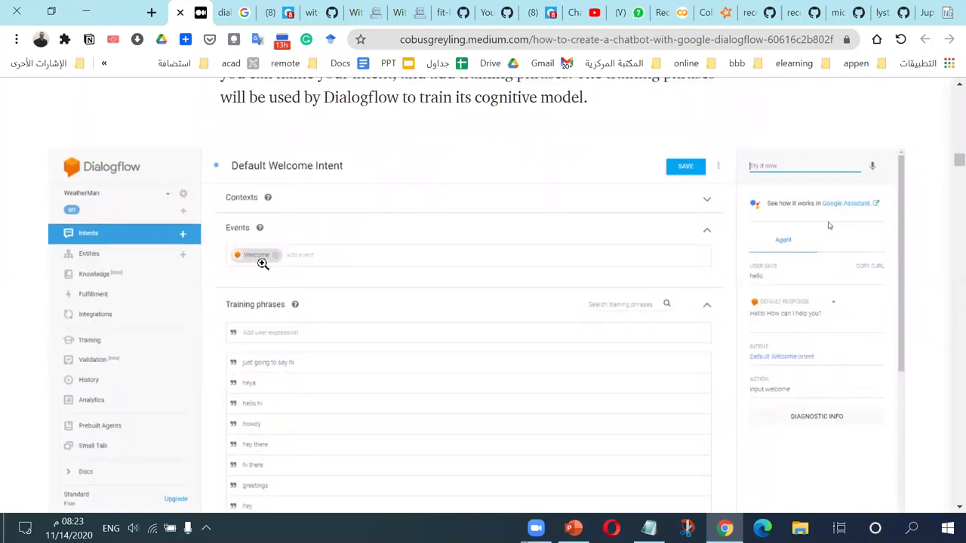
{"action": "scroll", "coordinate": [263, 263], "scroll_direction": "down", "scroll_amount": 2}
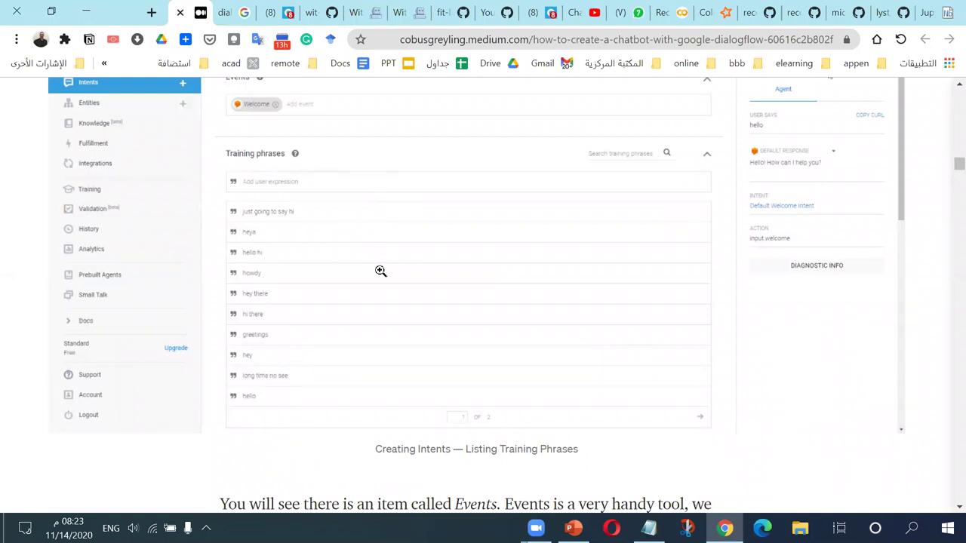
{"action": "left_click", "coordinate": [353, 226]}
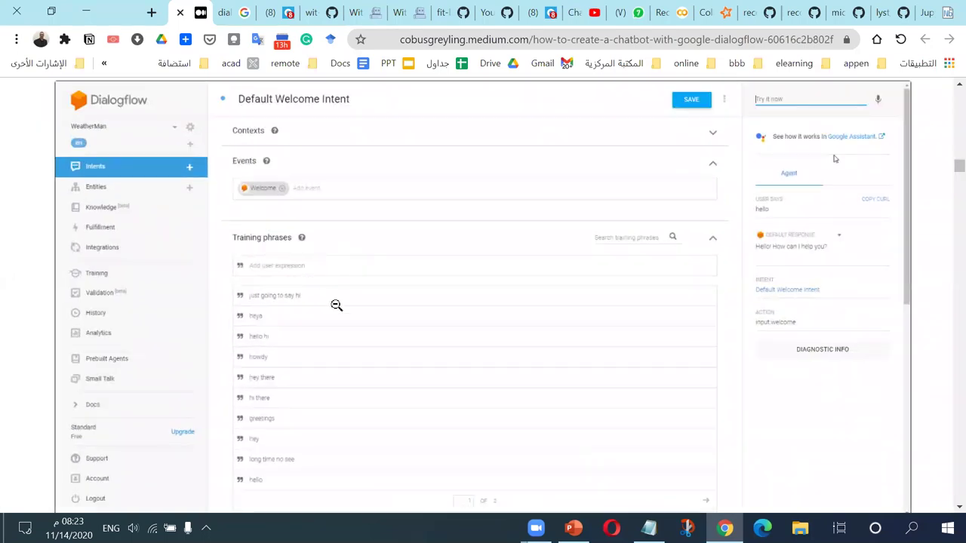
{"action": "scroll", "coordinate": [254, 298], "scroll_direction": "down", "scroll_amount": 2}
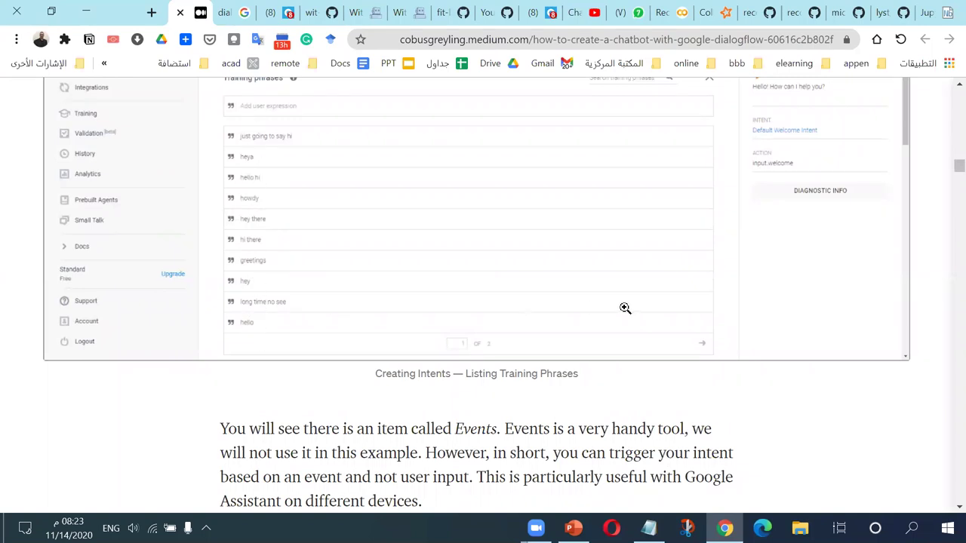
{"action": "scroll", "coordinate": [453, 263], "scroll_direction": "up", "scroll_amount": 3}
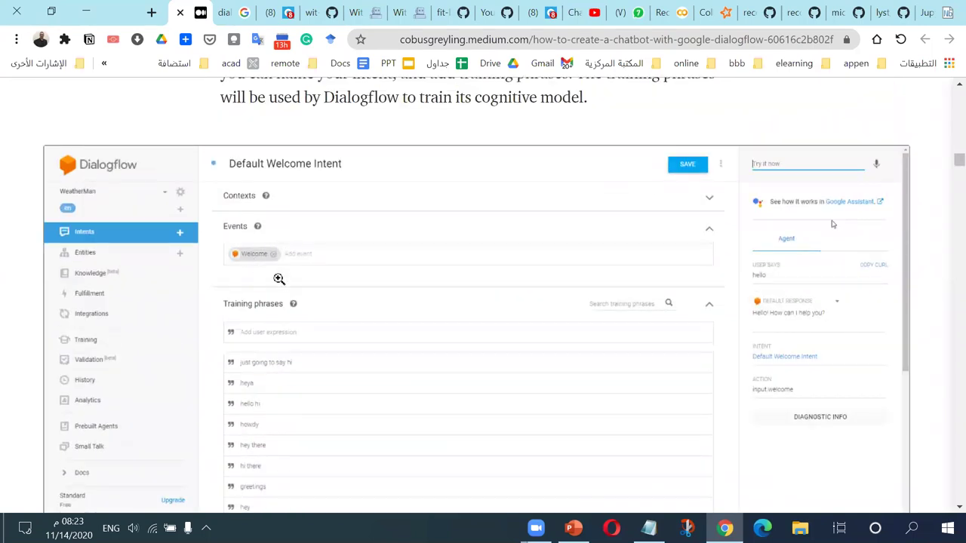
{"action": "scroll", "coordinate": [486, 267], "scroll_direction": "down", "scroll_amount": 10}
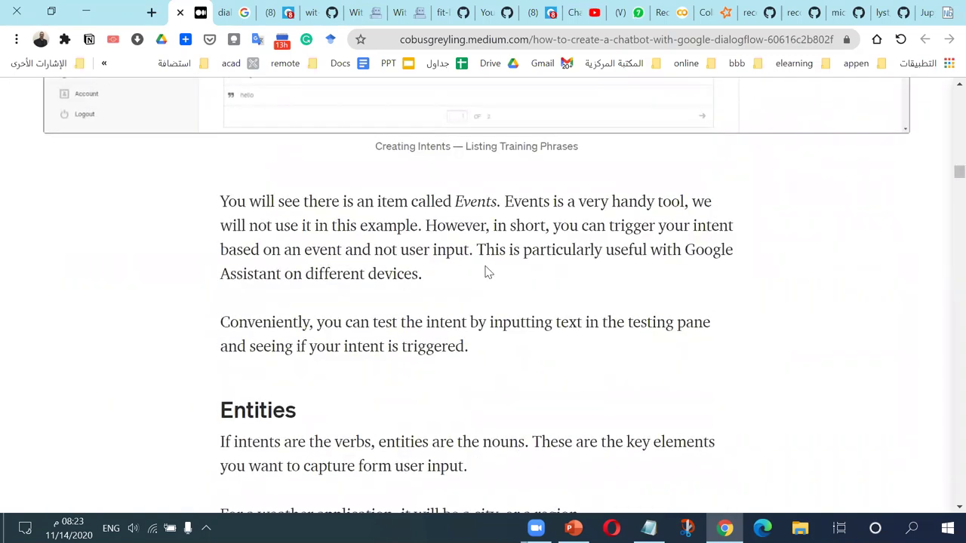
- Examine the article's Entities section and its training phrases annotated with city names, and skim the part on agent training
{"action": "scroll", "coordinate": [486, 268], "scroll_direction": "down", "scroll_amount": 2}
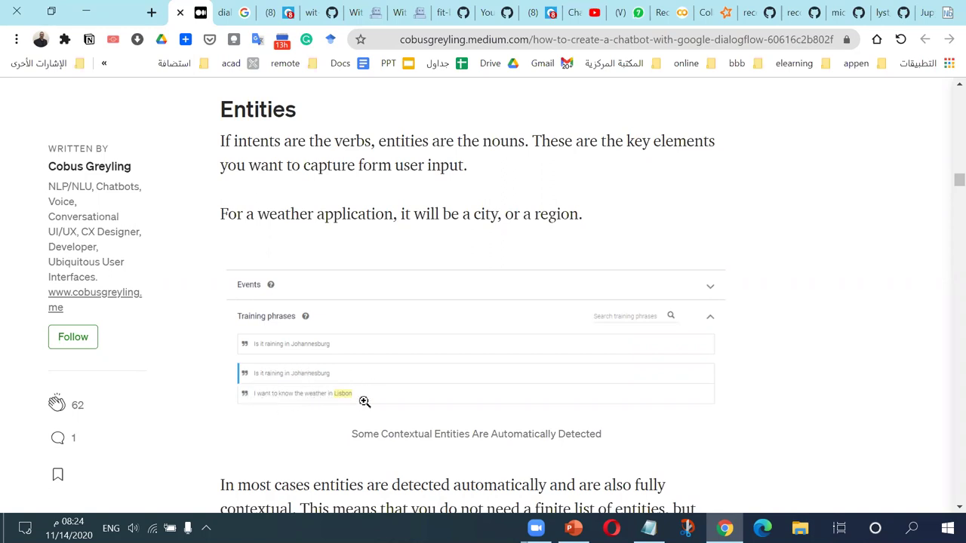
{"action": "scroll", "coordinate": [503, 388], "scroll_direction": "down", "scroll_amount": 6}
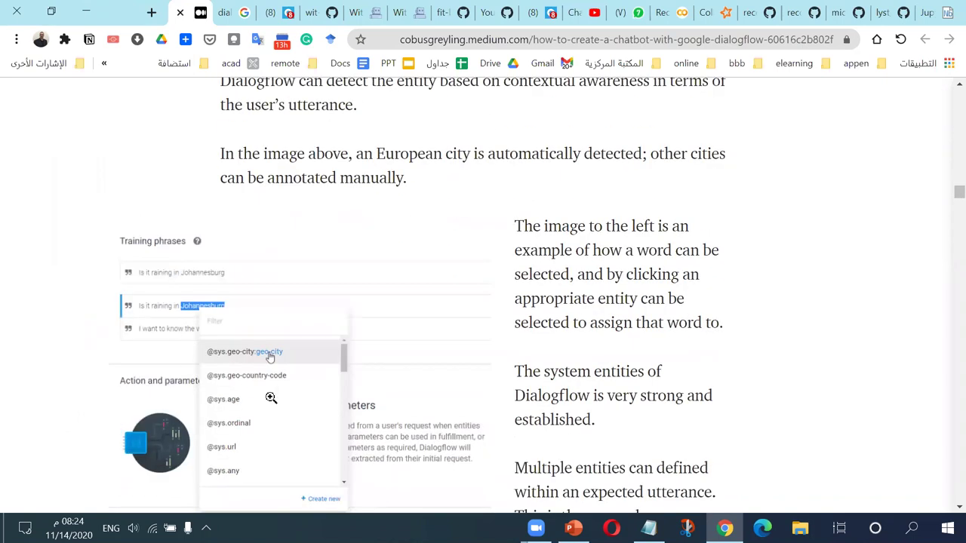
{"action": "scroll", "coordinate": [367, 332], "scroll_direction": "down", "scroll_amount": 4}
{"action": "scroll", "coordinate": [366, 334], "scroll_direction": "up", "scroll_amount": 4}
{"action": "scroll", "coordinate": [268, 361], "scroll_direction": "down", "scroll_amount": 10}
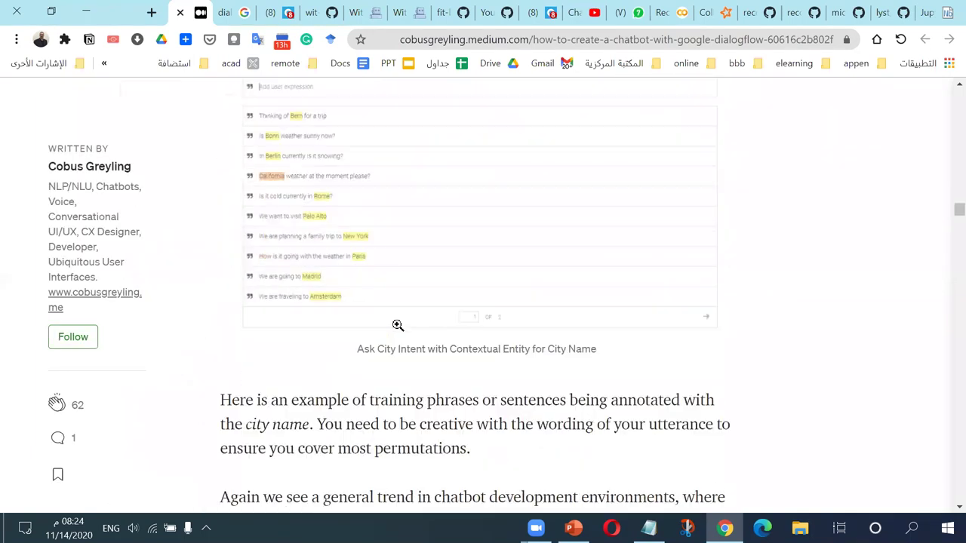
{"action": "scroll", "coordinate": [398, 325], "scroll_direction": "down", "scroll_amount": 15}
{"action": "scroll", "coordinate": [398, 325], "scroll_direction": "up", "scroll_amount": 6}
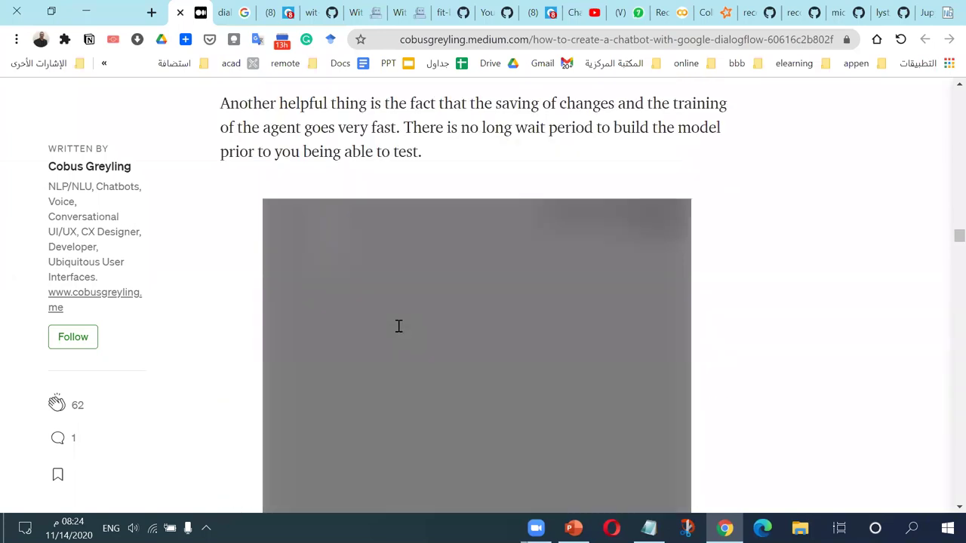
- Examine the article's Google Assistant Simulator demo, following the sample weather conversation and its text and voice input
{"action": "scroll", "coordinate": [401, 325], "scroll_direction": "up", "scroll_amount": 3}
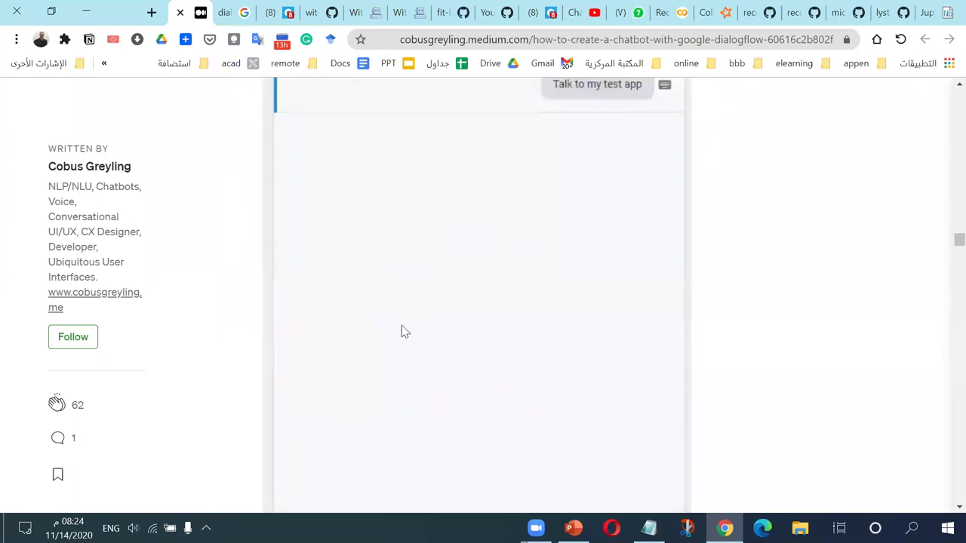
{"action": "scroll", "coordinate": [444, 323], "scroll_direction": "down", "scroll_amount": 3}
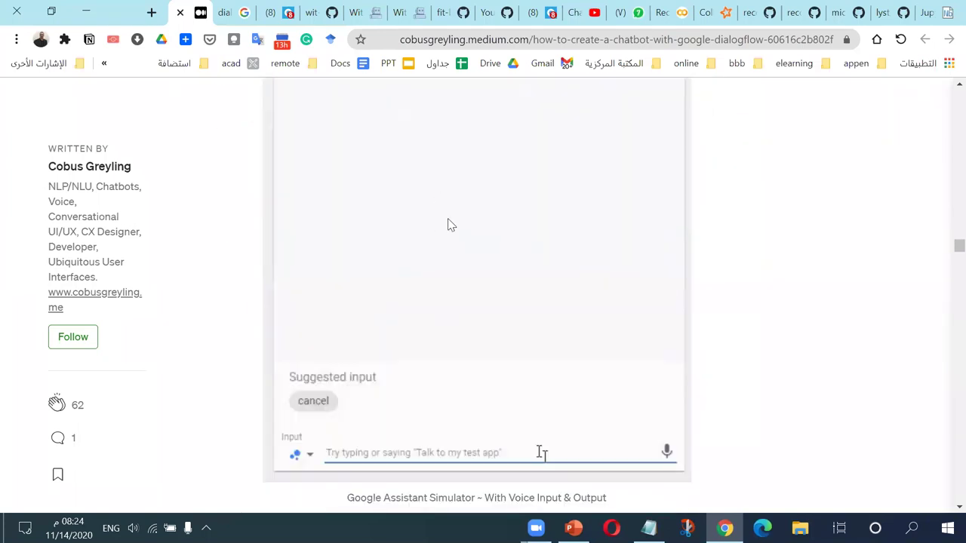
{"action": "scroll", "coordinate": [341, 332], "scroll_direction": "down", "scroll_amount": 2}
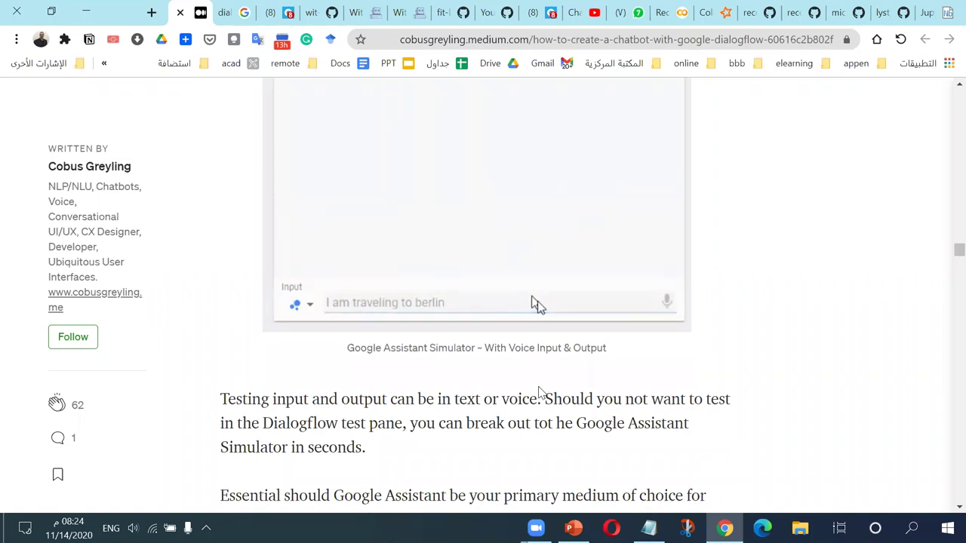
{"action": "scroll", "coordinate": [538, 393], "scroll_direction": "up", "scroll_amount": 3}
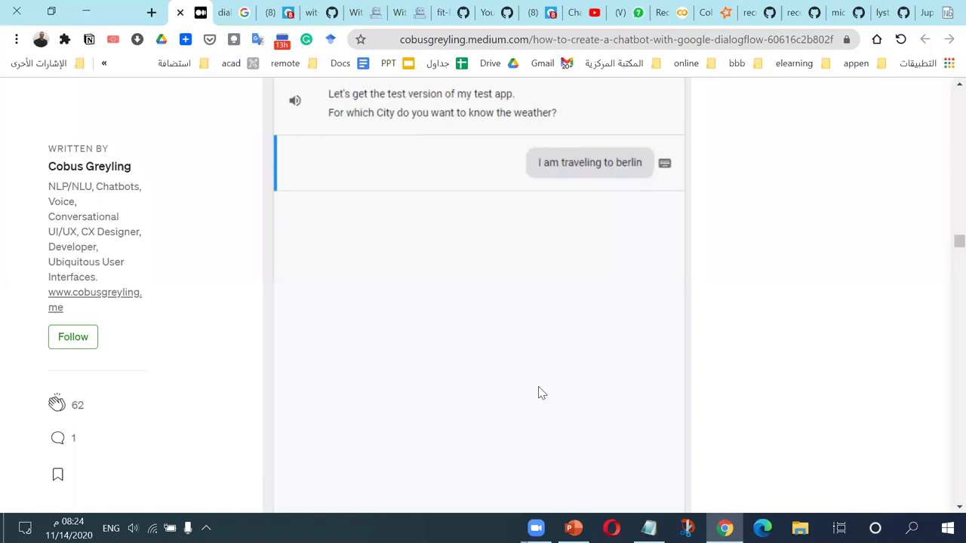
{"action": "scroll", "coordinate": [538, 392], "scroll_direction": "up", "scroll_amount": 2}
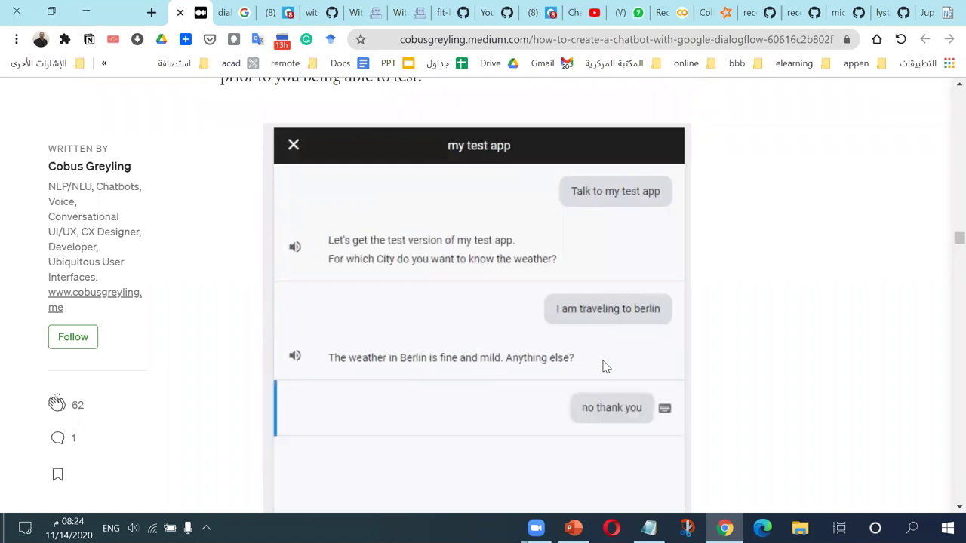
- Skim the article's Integration section, including the package.json and index.js fulfillment code
{"action": "scroll", "coordinate": [390, 355], "scroll_direction": "down", "scroll_amount": 10}
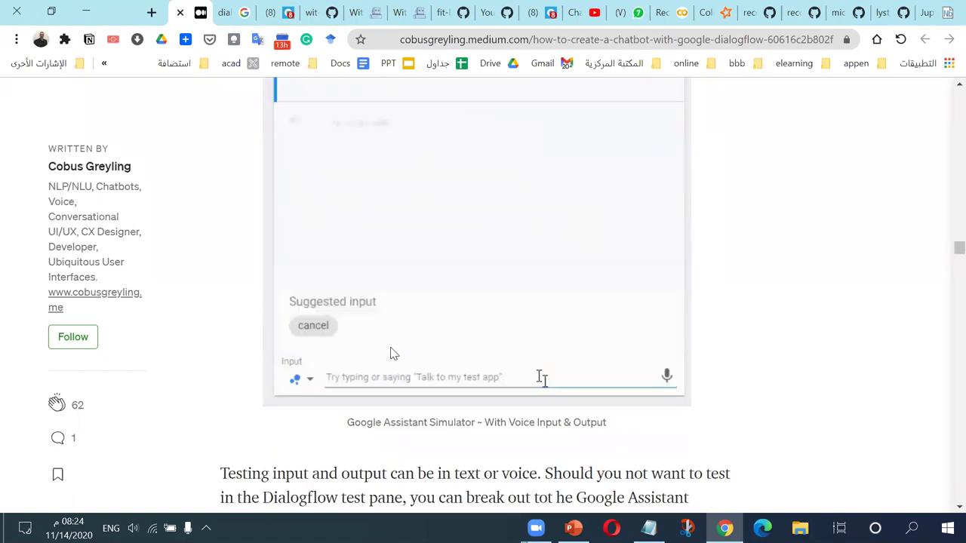
{"action": "scroll", "coordinate": [393, 358], "scroll_direction": "down", "scroll_amount": 2}
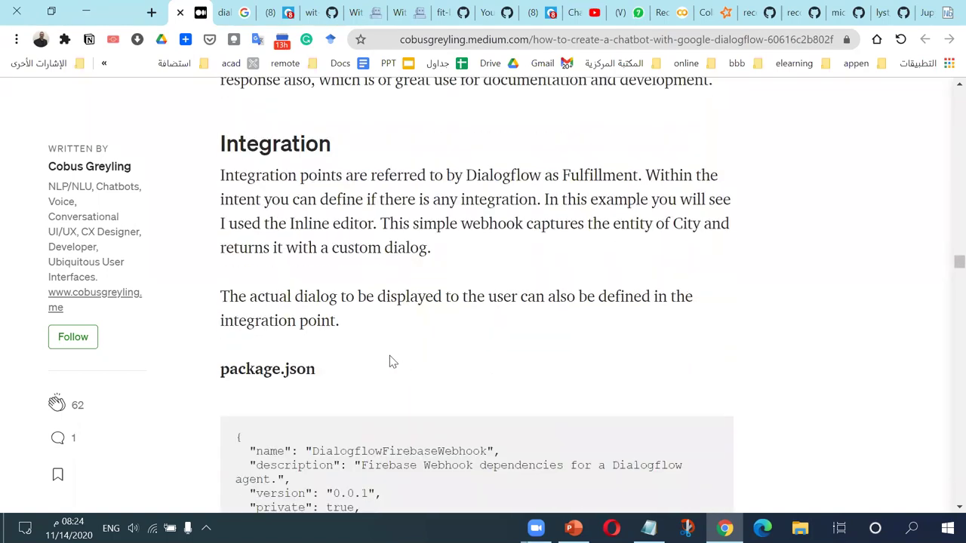
{"action": "scroll", "coordinate": [308, 298], "scroll_direction": "down", "scroll_amount": 4}
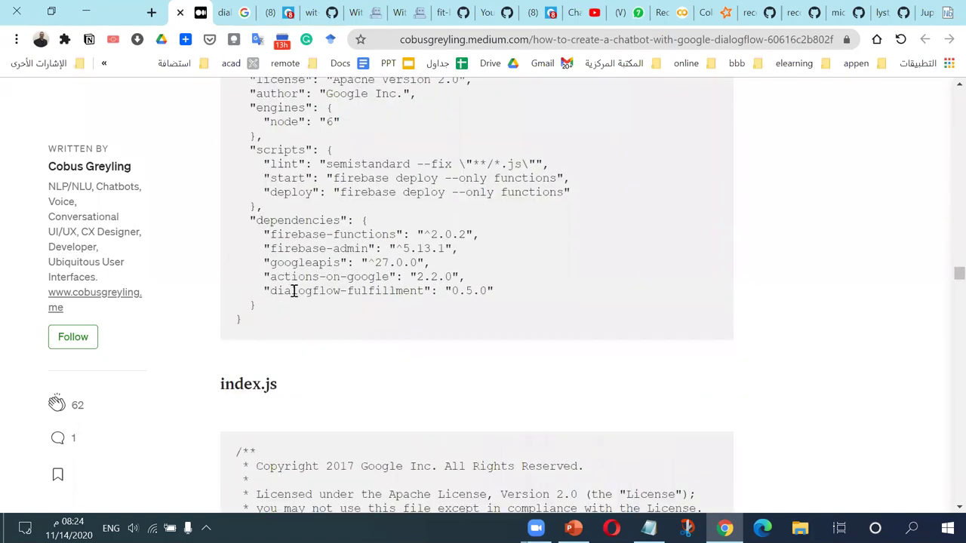
{"action": "scroll", "coordinate": [293, 292], "scroll_direction": "down", "scroll_amount": 10}
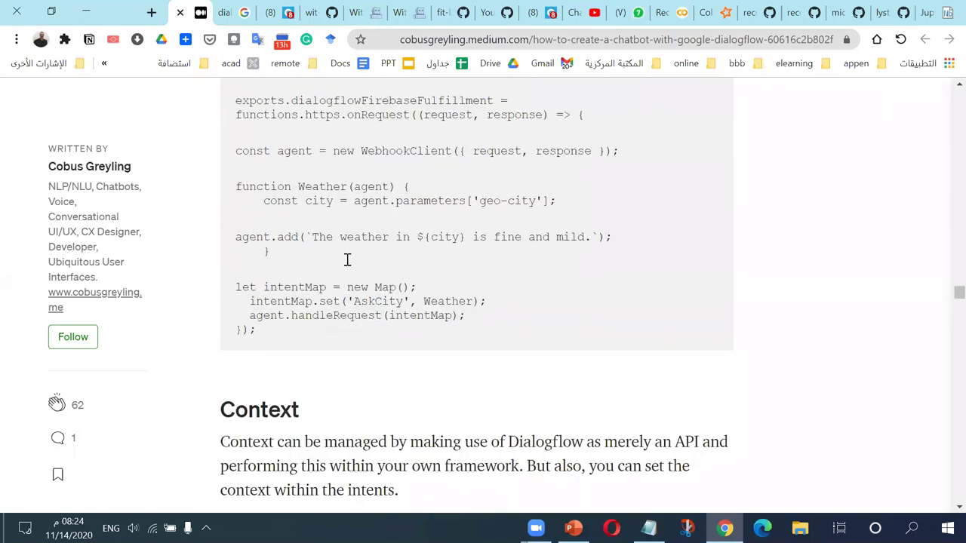
{"action": "scroll", "coordinate": [347, 260], "scroll_direction": "down", "scroll_amount": 4}
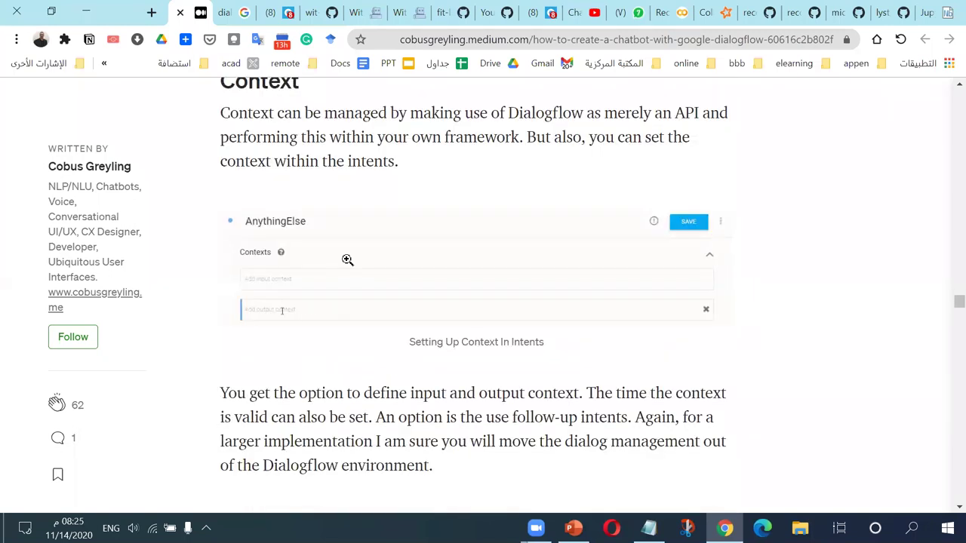
- Examine the article's Context section and its animation of setting up an output context in an intent
{"action": "scroll", "coordinate": [347, 259], "scroll_direction": "down", "scroll_amount": 4}
{"action": "scroll", "coordinate": [332, 272], "scroll_direction": "up", "scroll_amount": 5}
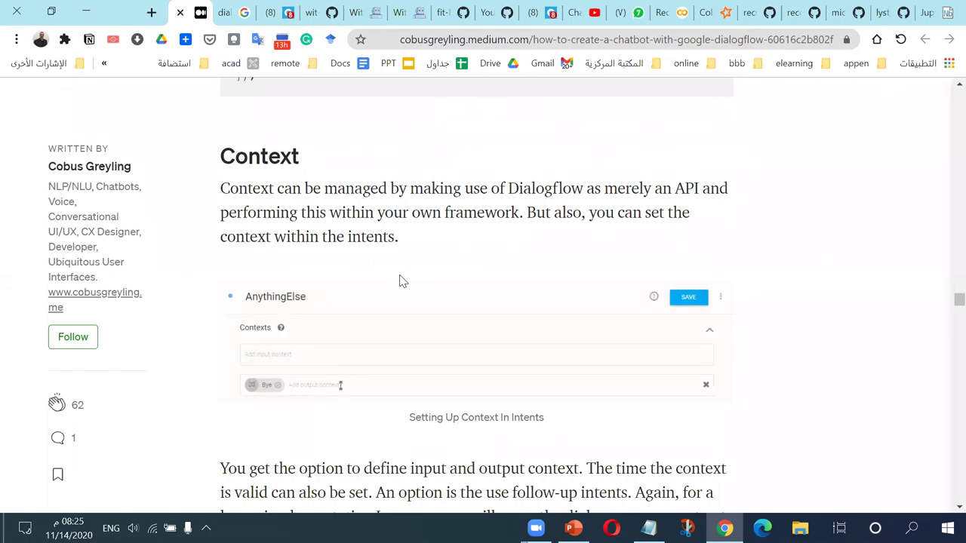
{"action": "scroll", "coordinate": [400, 280], "scroll_direction": "down", "scroll_amount": 4}
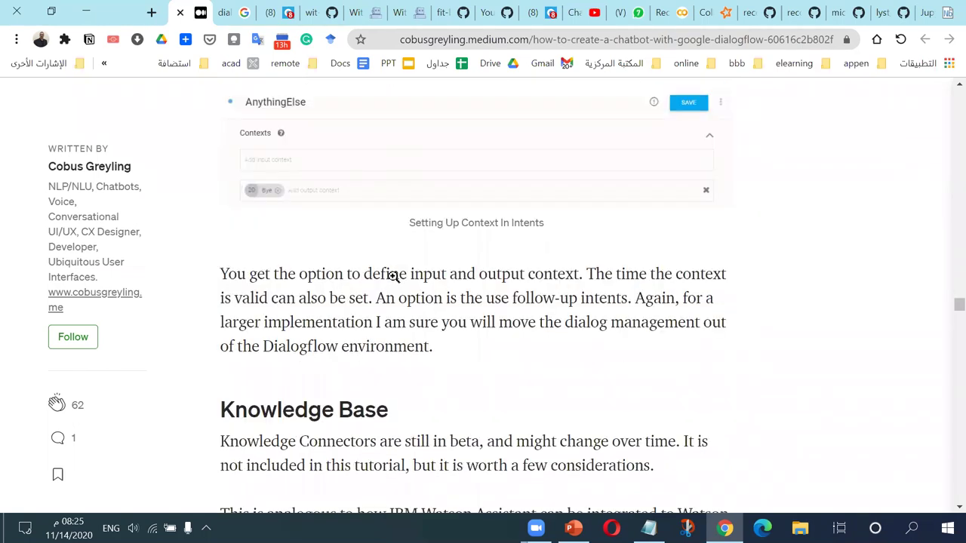
{"action": "scroll", "coordinate": [396, 282], "scroll_direction": "down", "scroll_amount": 5}
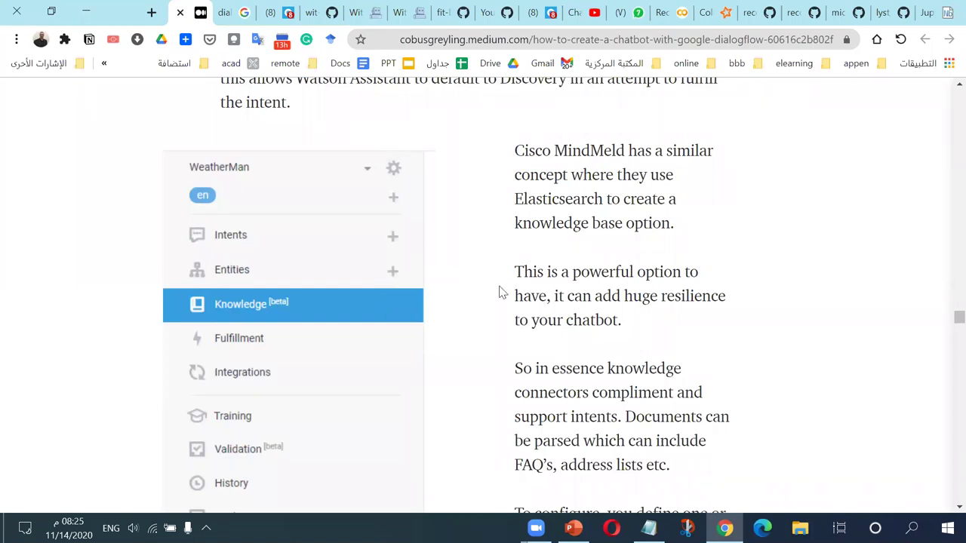
{"action": "scroll", "coordinate": [613, 354], "scroll_direction": "up", "scroll_amount": 5}
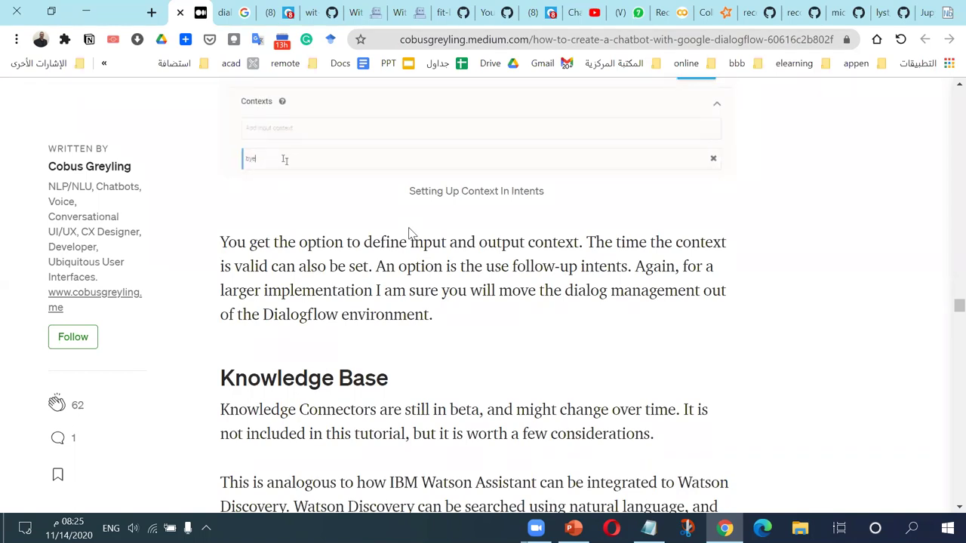
{"action": "left_click_drag", "start_coordinate": [462, 191], "coordinate": [509, 204]}
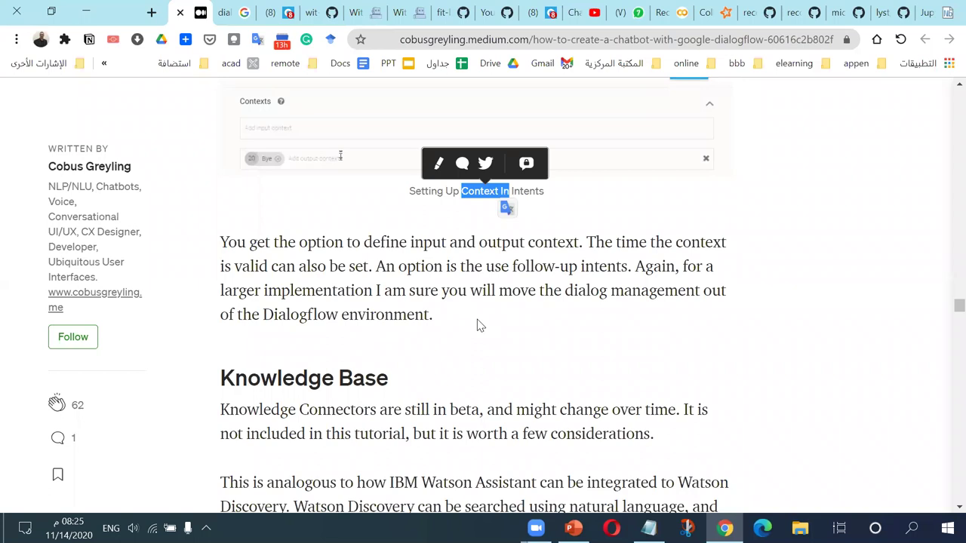
- Skim the article's Knowledge Base section, the Postman API integration example and the closing remarks on intents and fulfillment
{"action": "scroll", "coordinate": [469, 317], "scroll_direction": "down", "scroll_amount": 7}
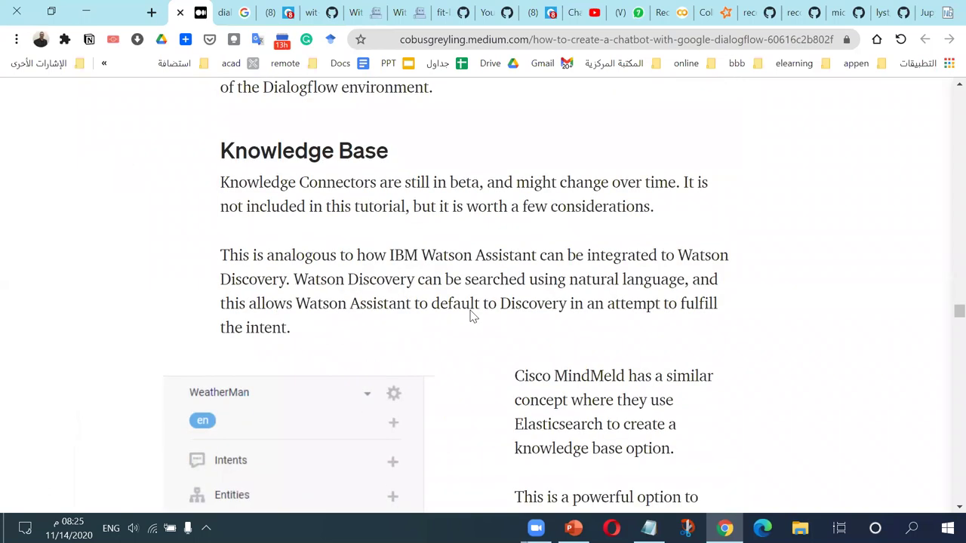
{"action": "scroll", "coordinate": [469, 317], "scroll_direction": "up", "scroll_amount": 5}
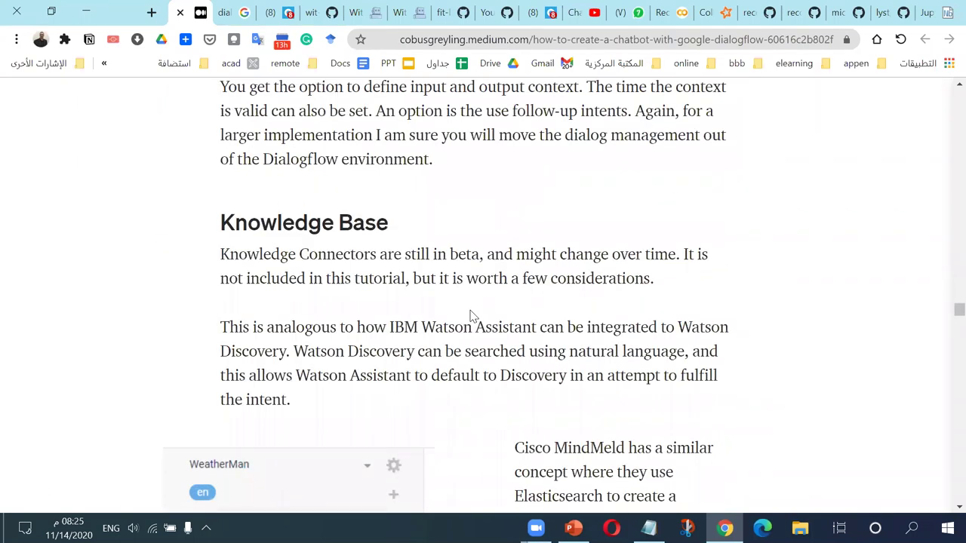
{"action": "scroll", "coordinate": [469, 317], "scroll_direction": "down", "scroll_amount": 2}
{"action": "scroll", "coordinate": [469, 317], "scroll_direction": "down", "scroll_amount": 4}
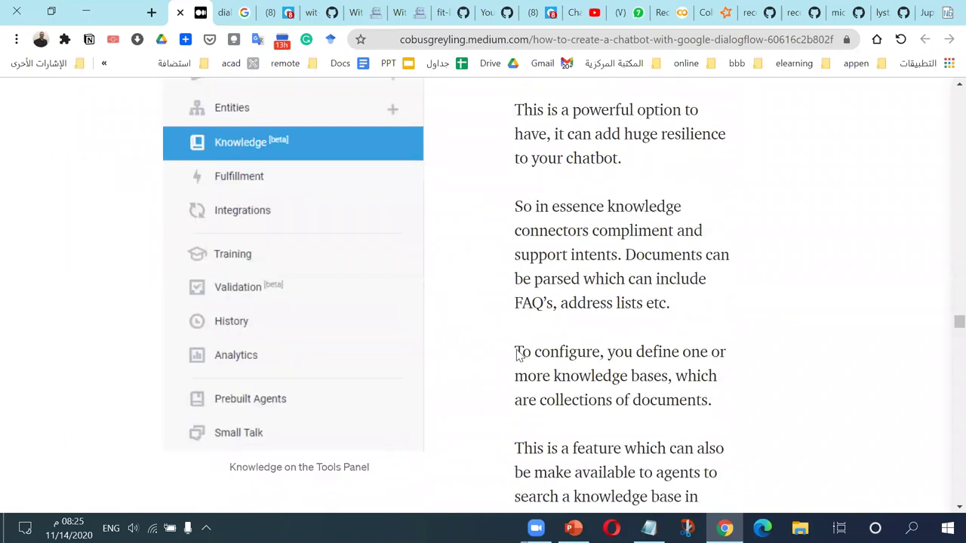
{"action": "scroll", "coordinate": [558, 276], "scroll_direction": "down", "scroll_amount": 10}
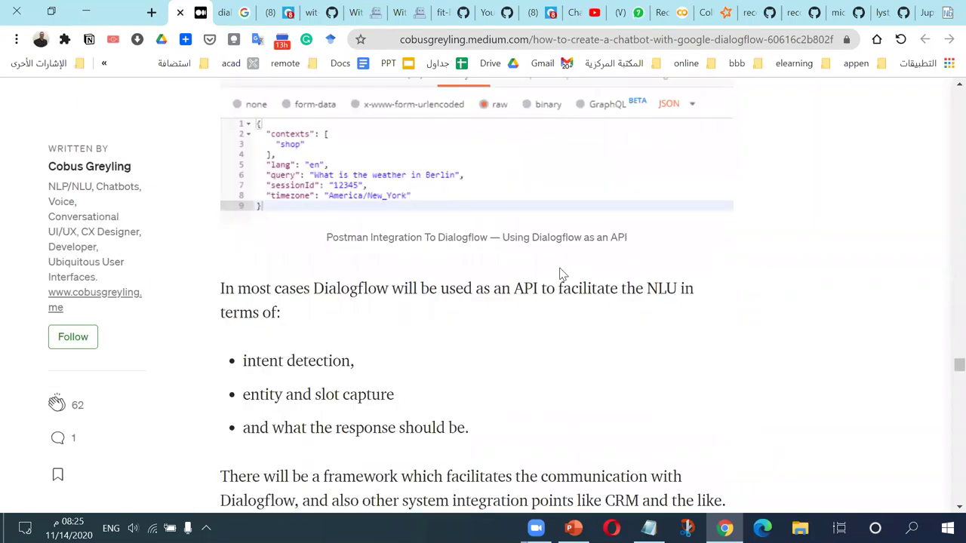
{"action": "scroll", "coordinate": [561, 274], "scroll_direction": "down", "scroll_amount": 5}
{"action": "scroll", "coordinate": [560, 274], "scroll_direction": "down", "scroll_amount": 4}
{"action": "scroll", "coordinate": [560, 268], "scroll_direction": "down", "scroll_amount": 4}
{"action": "scroll", "coordinate": [541, 312], "scroll_direction": "up", "scroll_amount": 2}
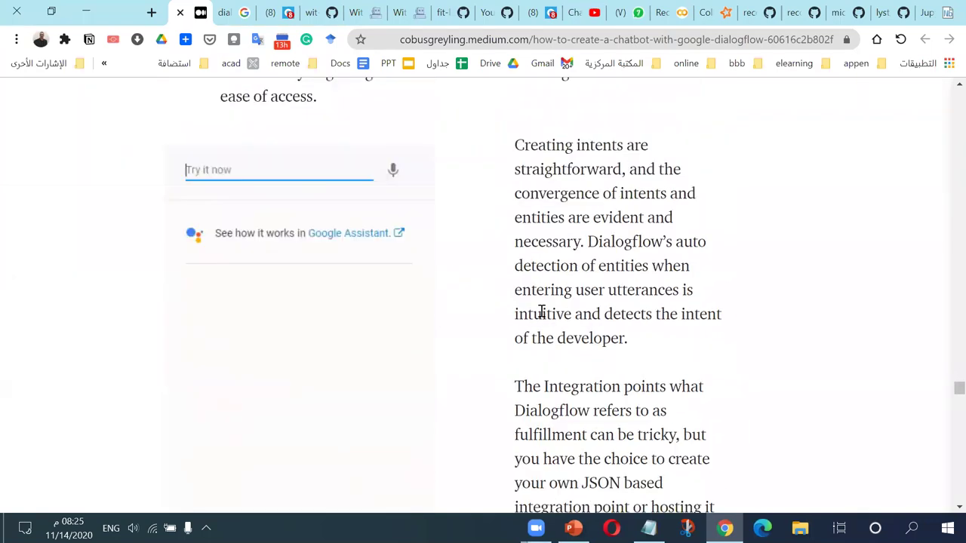
- Return to the beginning of the Dialogflow chatbot article and copy its web address
{"action": "scroll", "coordinate": [529, 310], "scroll_direction": "up", "scroll_amount": 18}
{"action": "scroll", "coordinate": [512, 306], "scroll_direction": "up", "scroll_amount": 20}
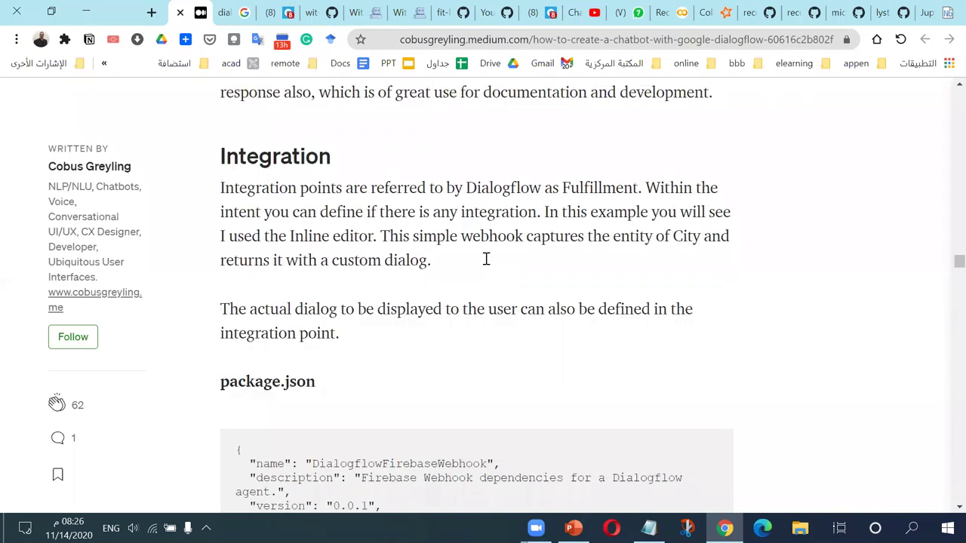
{"action": "scroll", "coordinate": [486, 259], "scroll_direction": "up", "scroll_amount": 15}
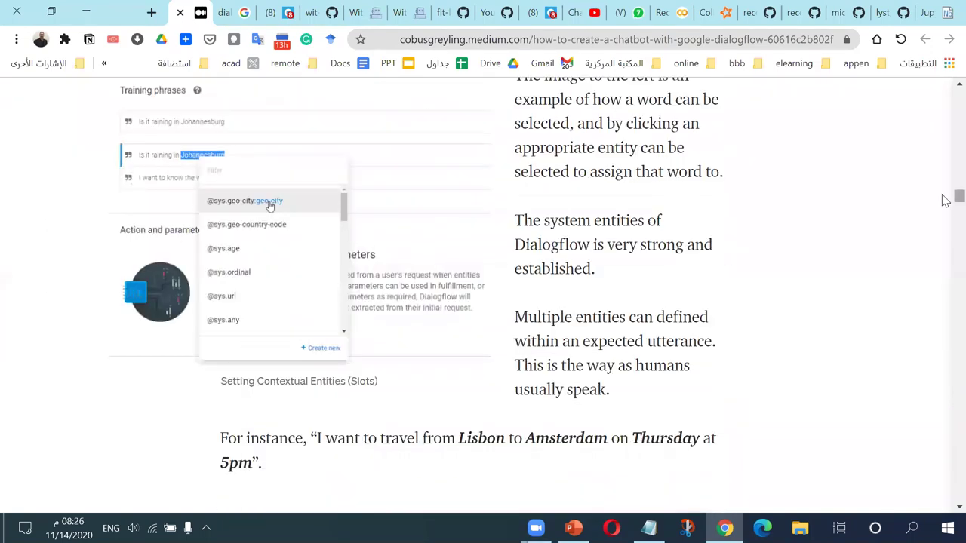
{"action": "key", "text": "Home"}
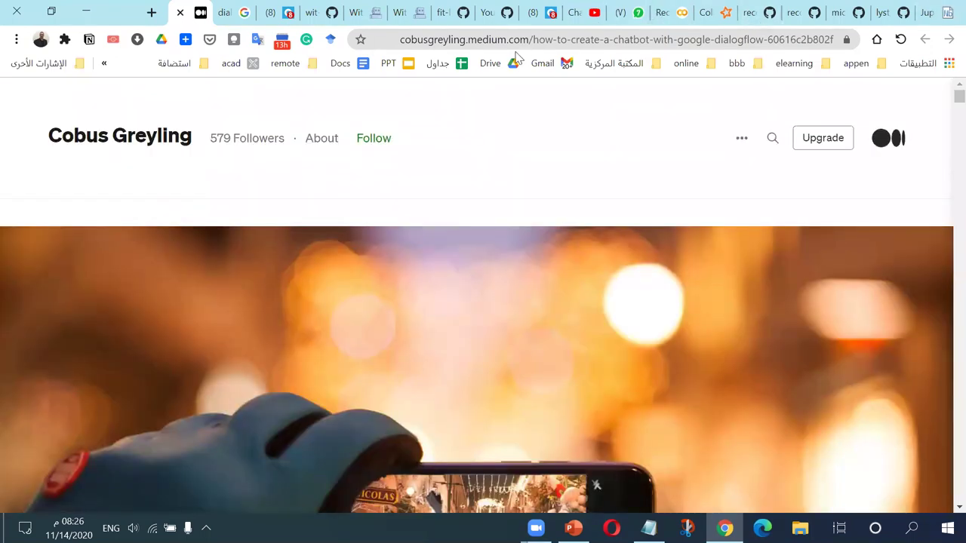
{"action": "left_click", "coordinate": [578, 40]}
{"action": "right_click", "coordinate": [578, 40]}
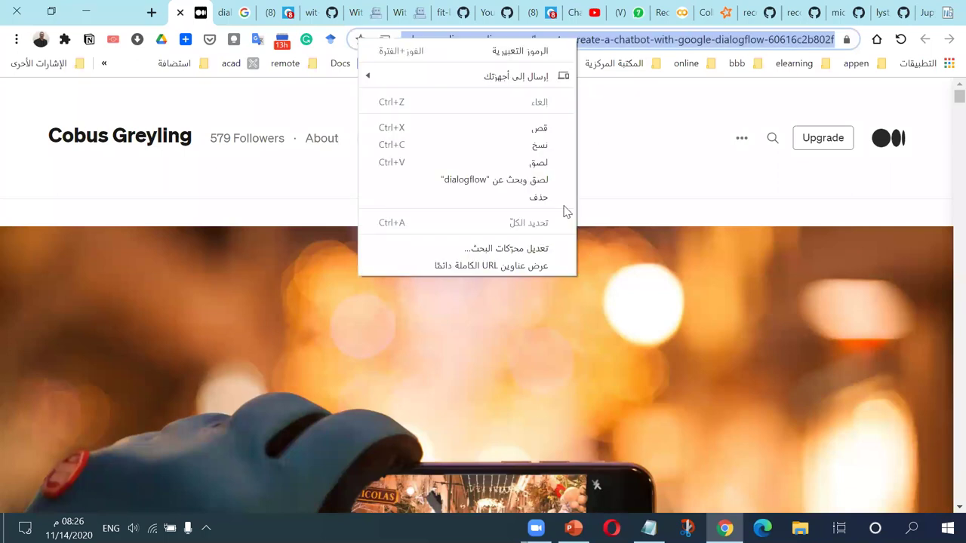
{"action": "left_click", "coordinate": [550, 146]}
{"action": "mouse_move", "coordinate": [536, 528]}
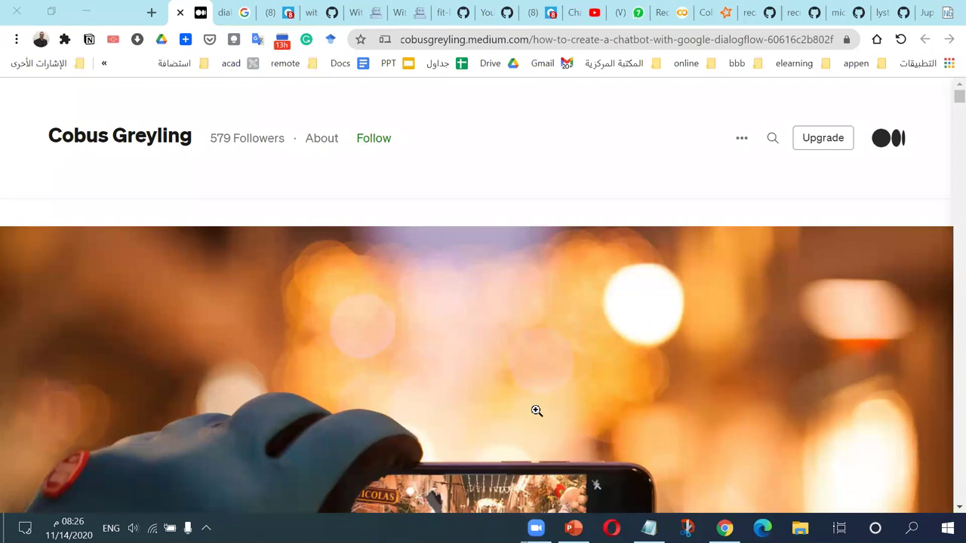
- Go from the search results tab through Dialogflow's Tutorials & samples page to its product page, and skim down to Pricing
{"action": "left_click", "coordinate": [244, 13]}
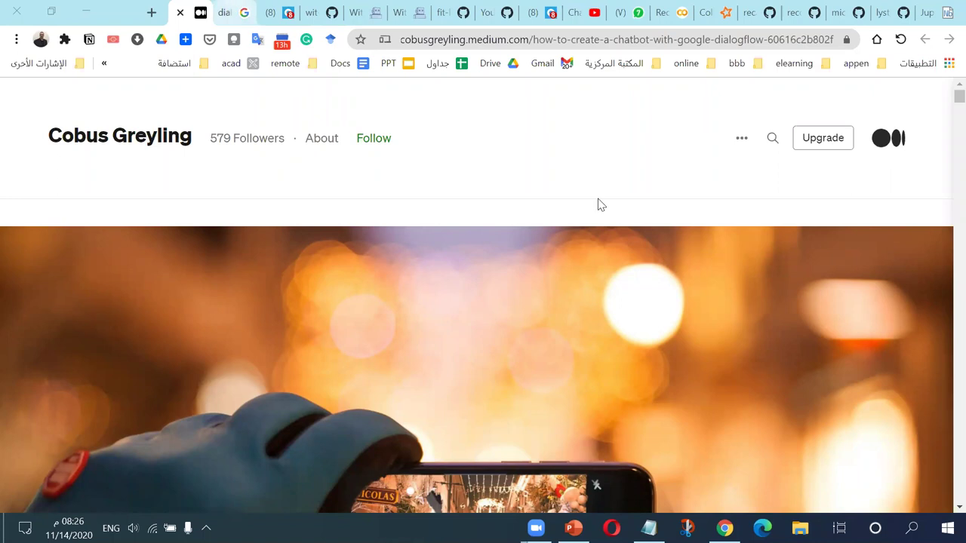
{"action": "scroll", "coordinate": [809, 236], "scroll_direction": "up", "scroll_amount": 1}
{"action": "left_click", "coordinate": [551, 240]}
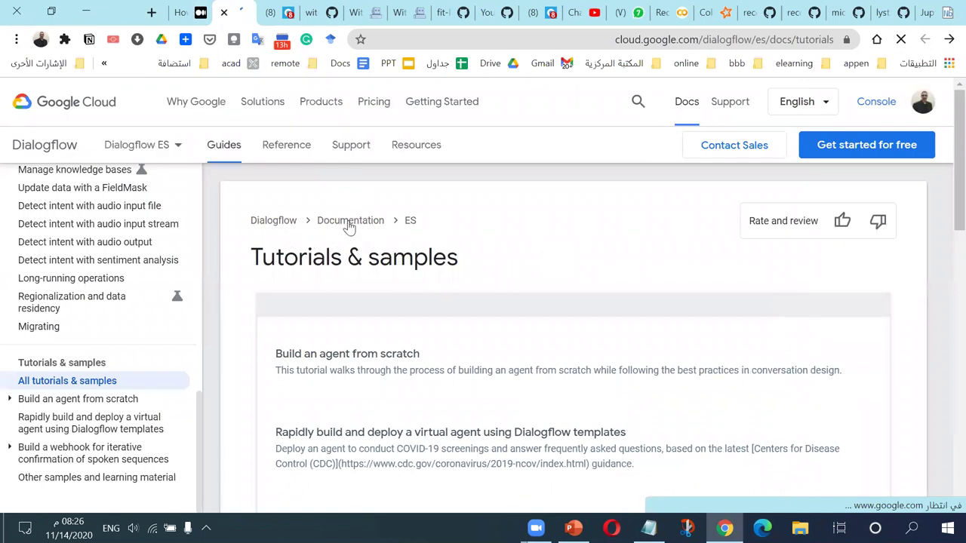
{"action": "left_click", "coordinate": [267, 222]}
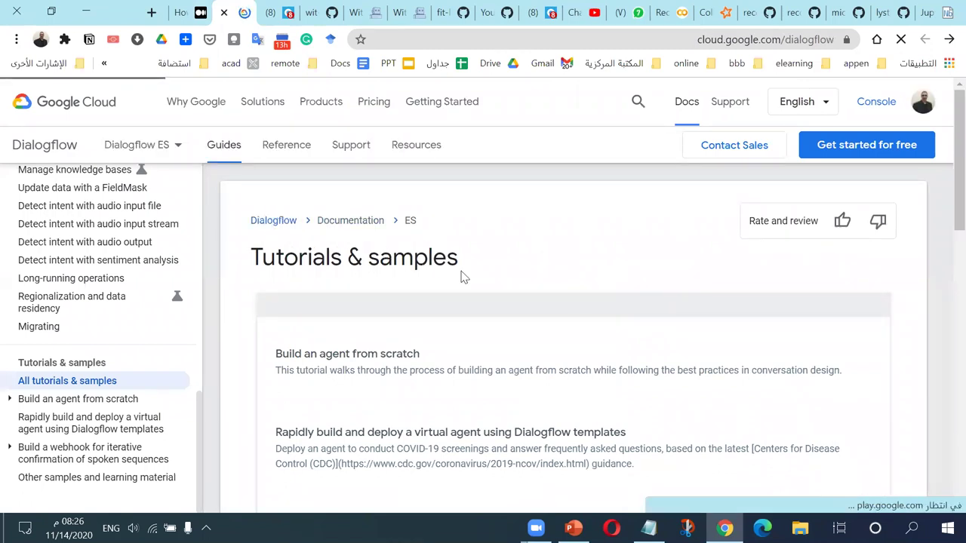
{"action": "scroll", "coordinate": [460, 273], "scroll_direction": "down", "scroll_amount": 10}
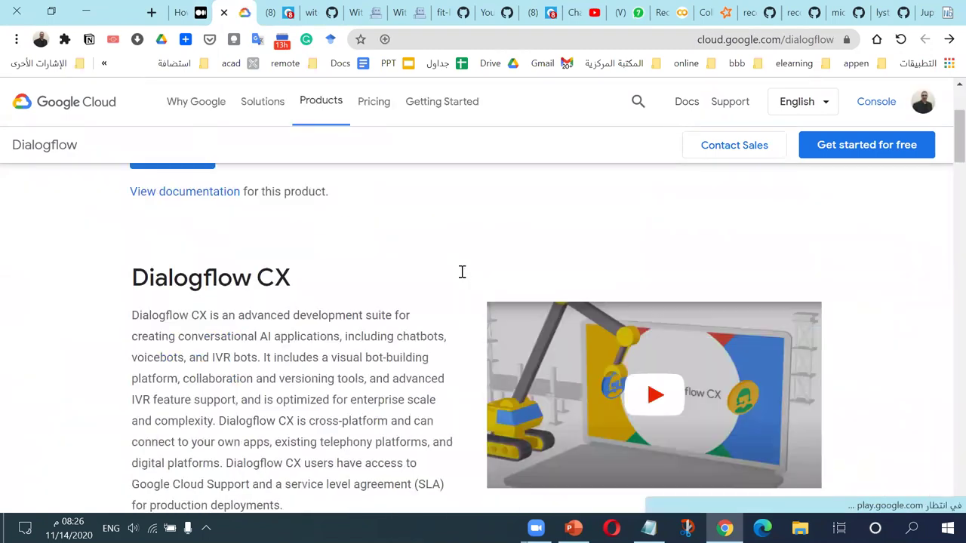
{"action": "scroll", "coordinate": [462, 274], "scroll_direction": "down", "scroll_amount": 15}
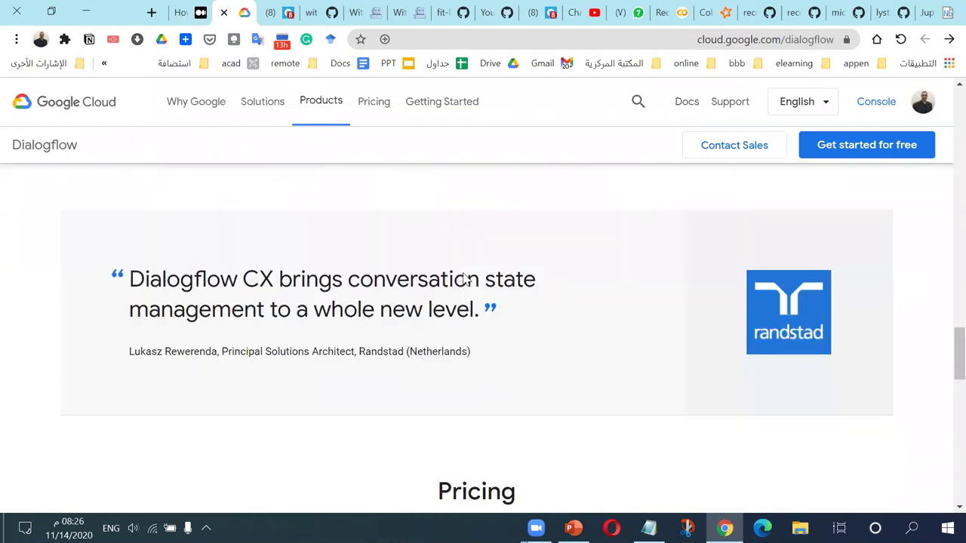
- Search the Google Cloud site for "supported languages"
{"action": "left_click", "coordinate": [793, 106]}
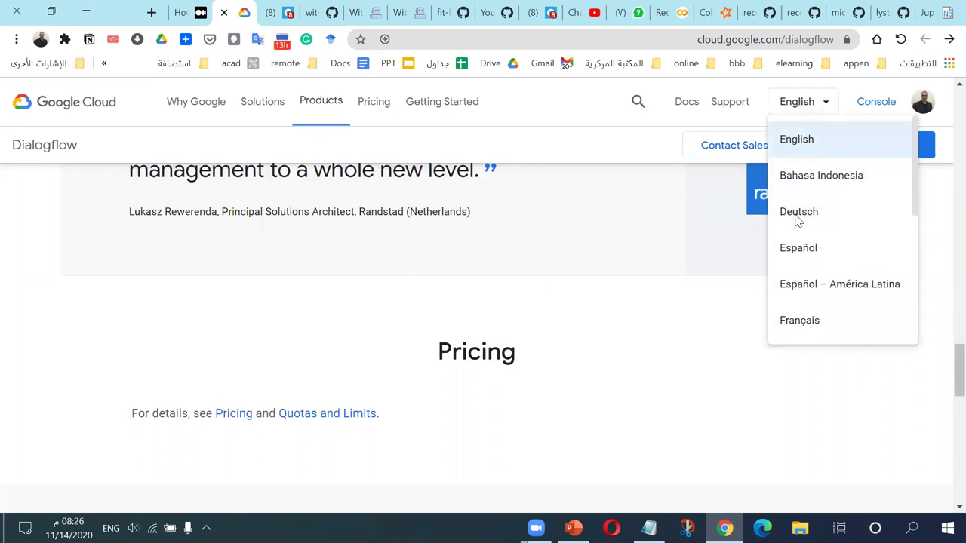
{"action": "left_click", "coordinate": [631, 113]}
{"action": "left_click", "coordinate": [643, 102]}
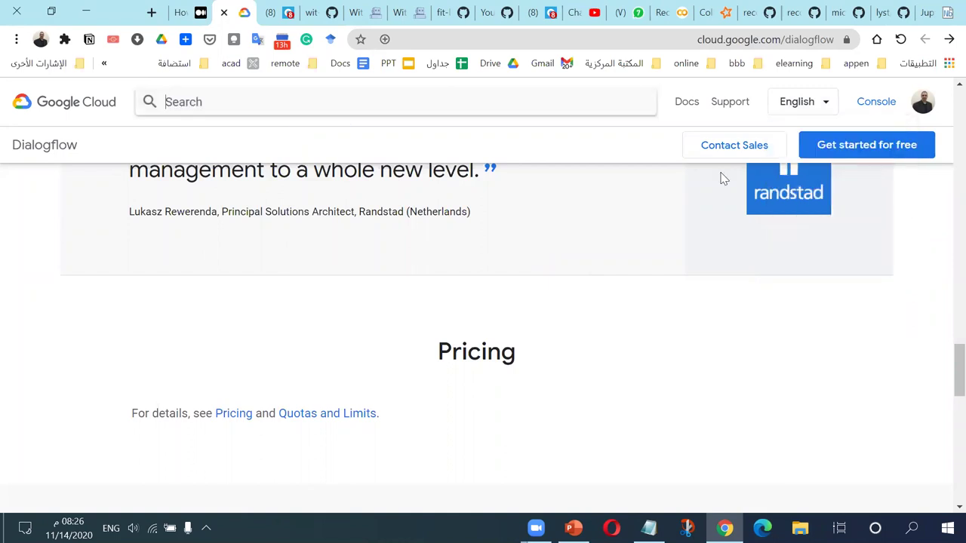
{"action": "type", "text": "sy"}
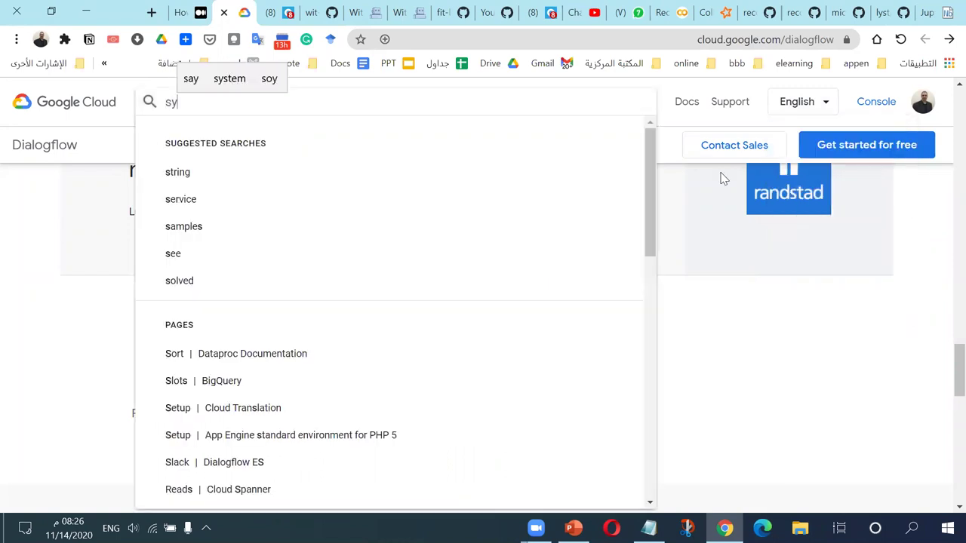
{"action": "key", "text": "BackSpace"}
{"action": "type", "text": "upp"}
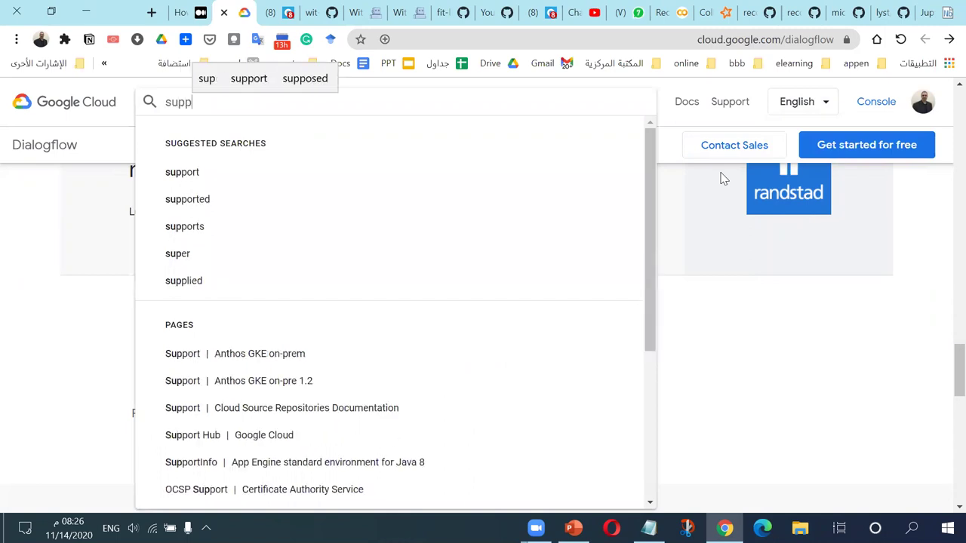
{"action": "type", "text": "orted lan"}
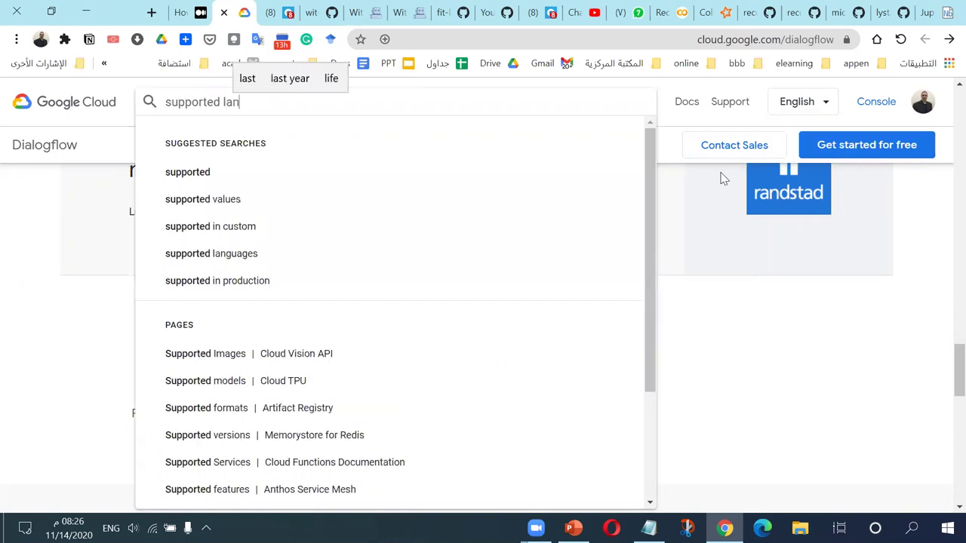
{"action": "type", "text": "guages"}
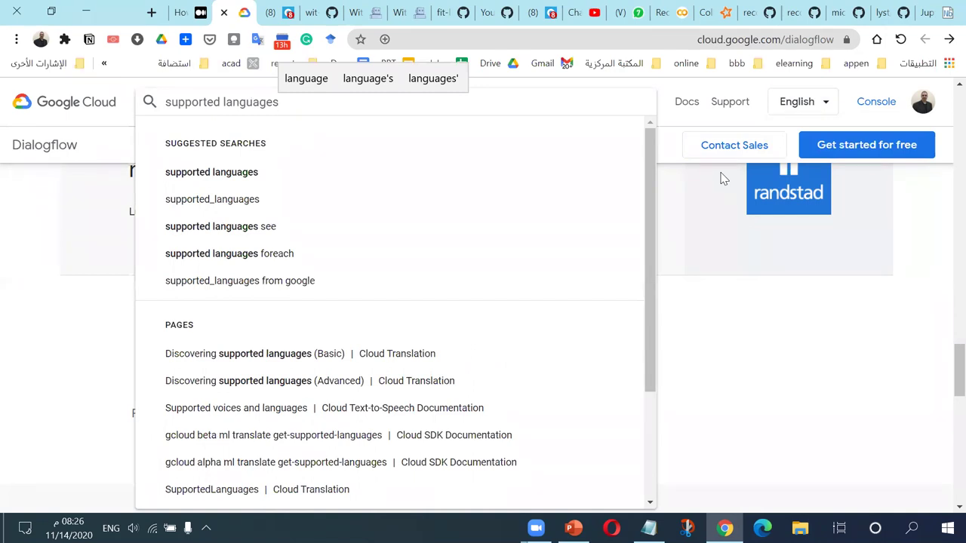
{"action": "key", "text": "Return"}
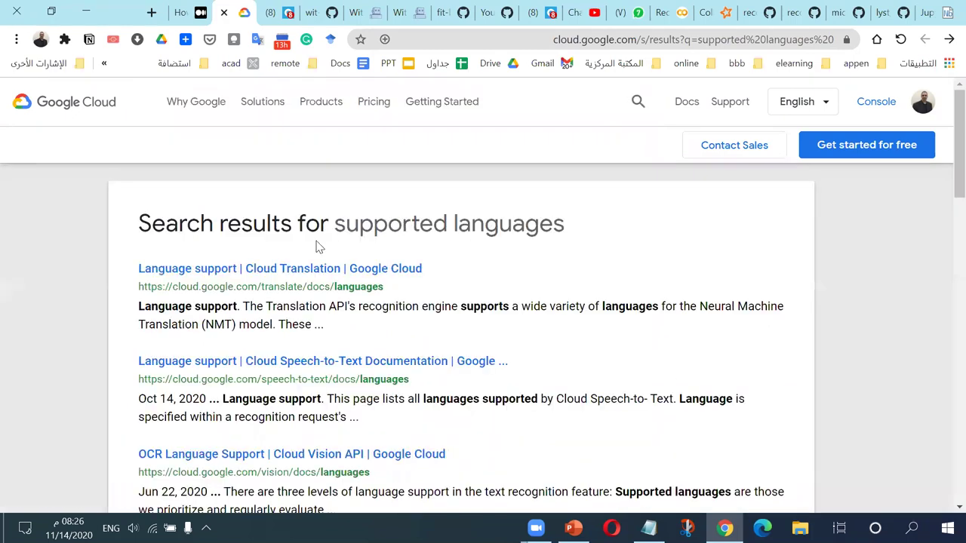
- Check the first search results' addresses and refine the site search to "supported languages dialogflow"
{"action": "double_click", "coordinate": [287, 287]}
{"action": "triple_click", "coordinate": [290, 379]}
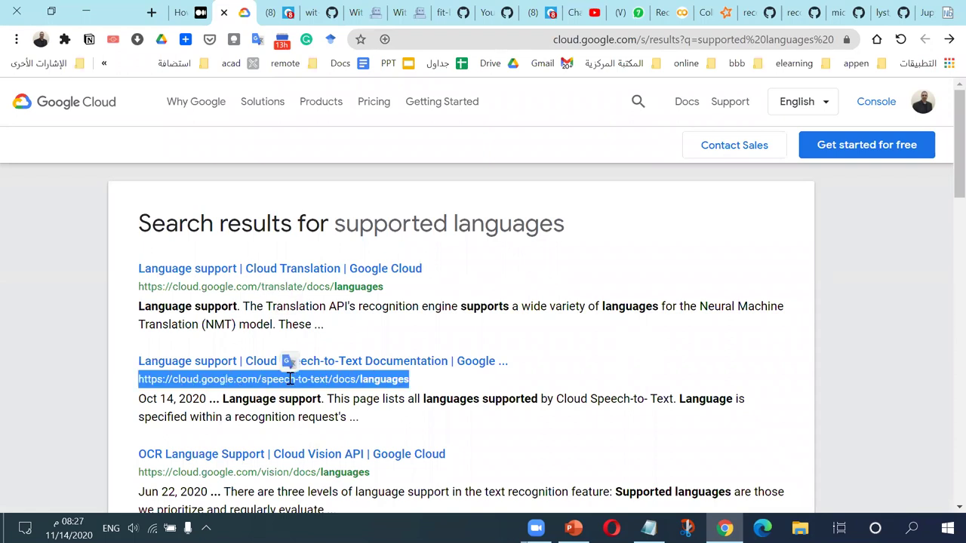
{"action": "left_click_drag", "start_coordinate": [568, 226], "coordinate": [332, 226]}
{"action": "left_click", "coordinate": [637, 101]}
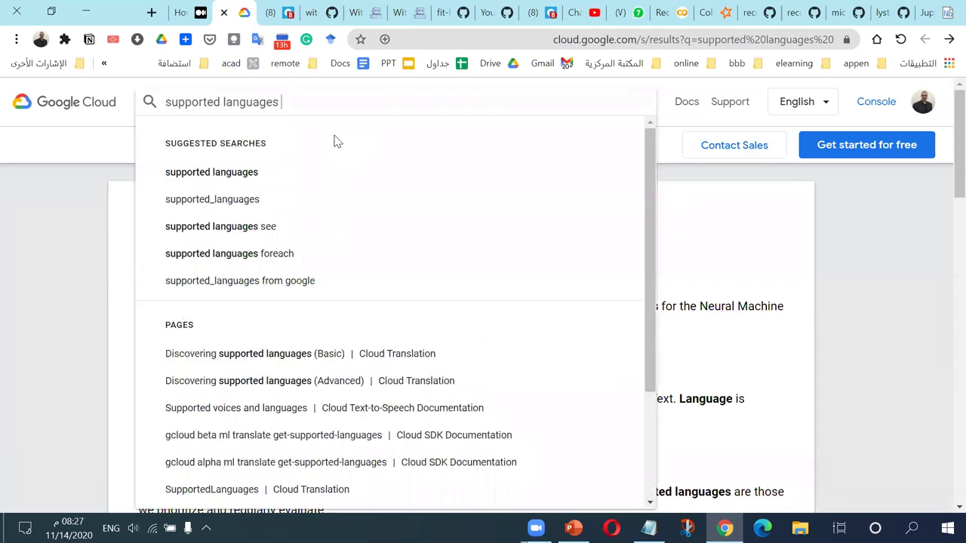
{"action": "type", "text": "dial"}
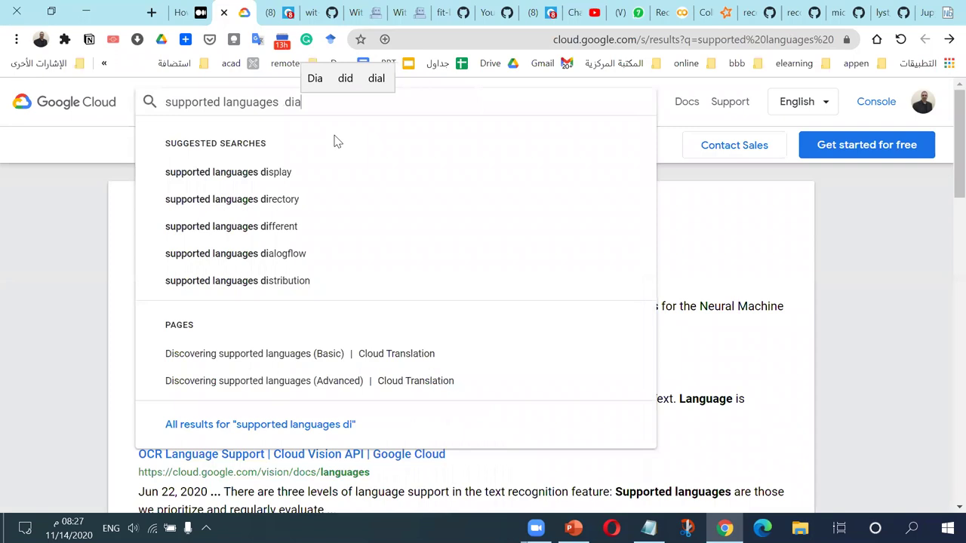
{"action": "key", "text": "Down"}
{"action": "key", "text": "Down"}
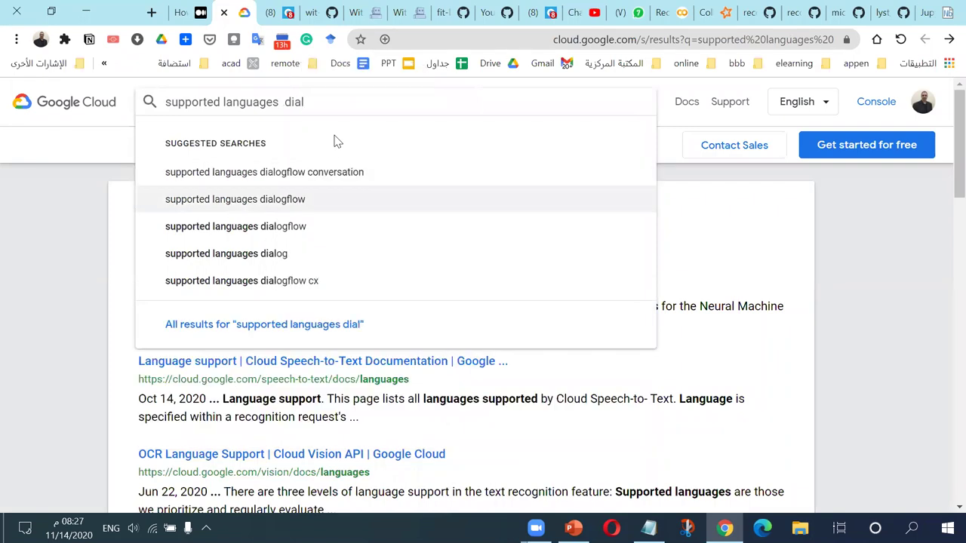
{"action": "key", "text": "Return"}
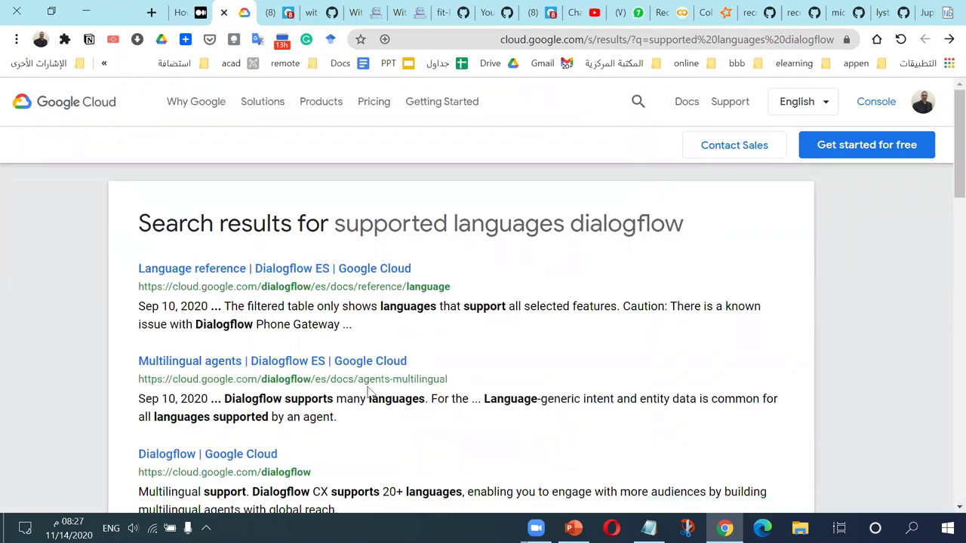
- Open the "Dialogflow | Google Cloud" result and read the product page's Multilingual support section
{"action": "scroll", "coordinate": [441, 370], "scroll_direction": "down", "scroll_amount": 2}
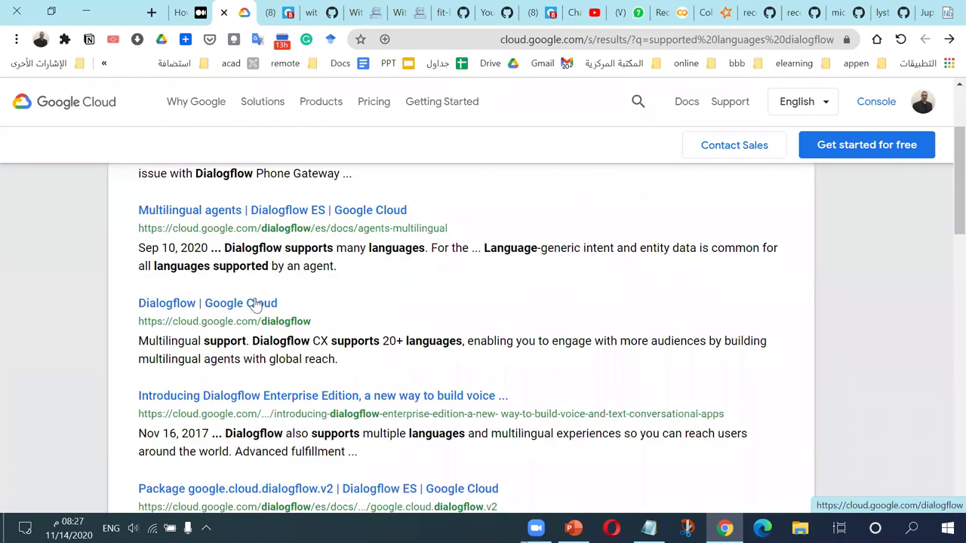
{"action": "left_click_drag", "start_coordinate": [376, 341], "coordinate": [501, 341]}
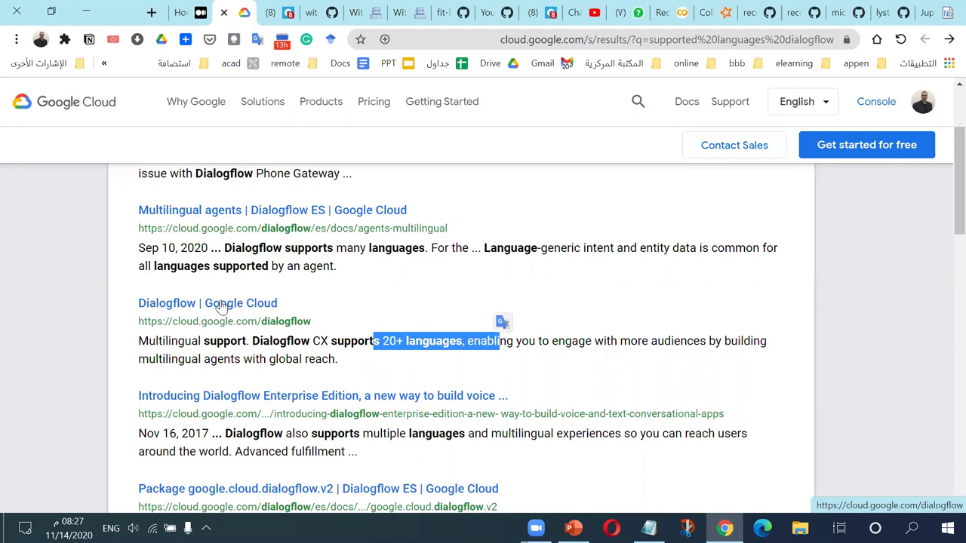
{"action": "left_click", "coordinate": [220, 306]}
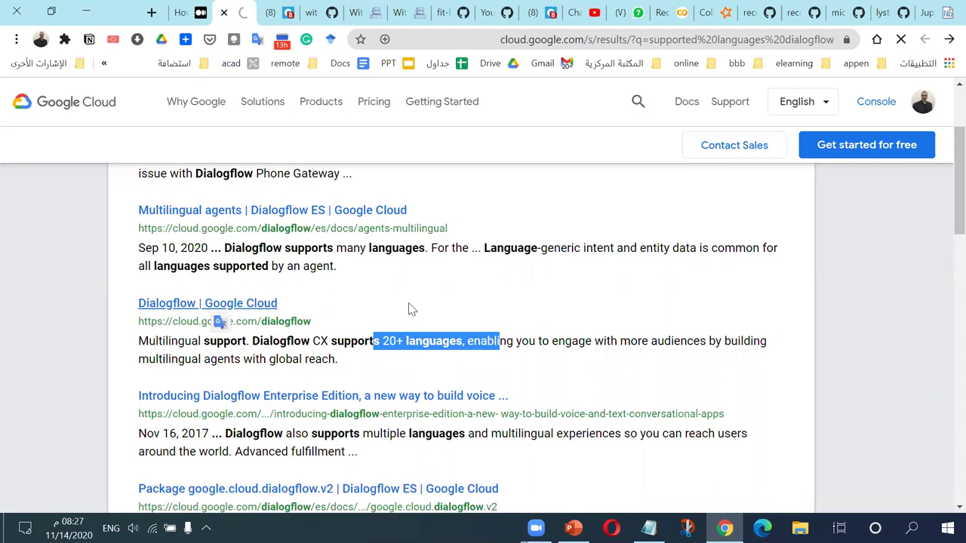
{"action": "scroll", "coordinate": [410, 309], "scroll_direction": "down", "scroll_amount": 9}
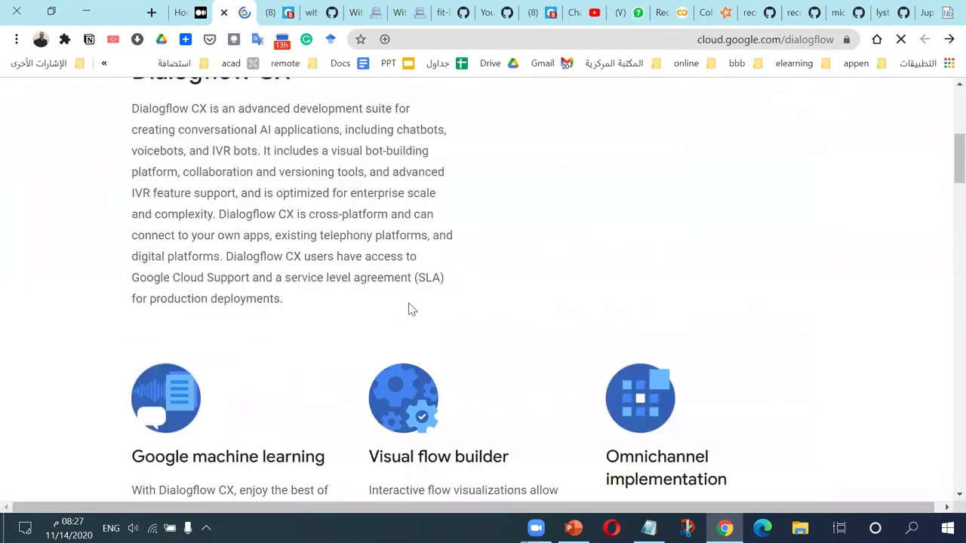
{"action": "scroll", "coordinate": [408, 309], "scroll_direction": "down", "scroll_amount": 10}
{"action": "scroll", "coordinate": [408, 309], "scroll_direction": "up", "scroll_amount": 6}
{"action": "scroll", "coordinate": [453, 403], "scroll_direction": "up", "scroll_amount": 1}
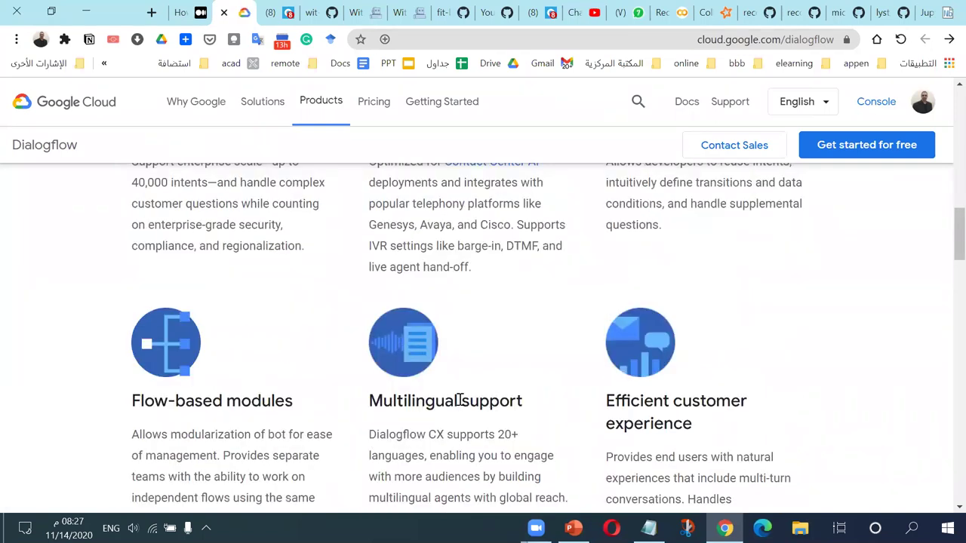
{"action": "scroll", "coordinate": [461, 401], "scroll_direction": "down", "scroll_amount": 2}
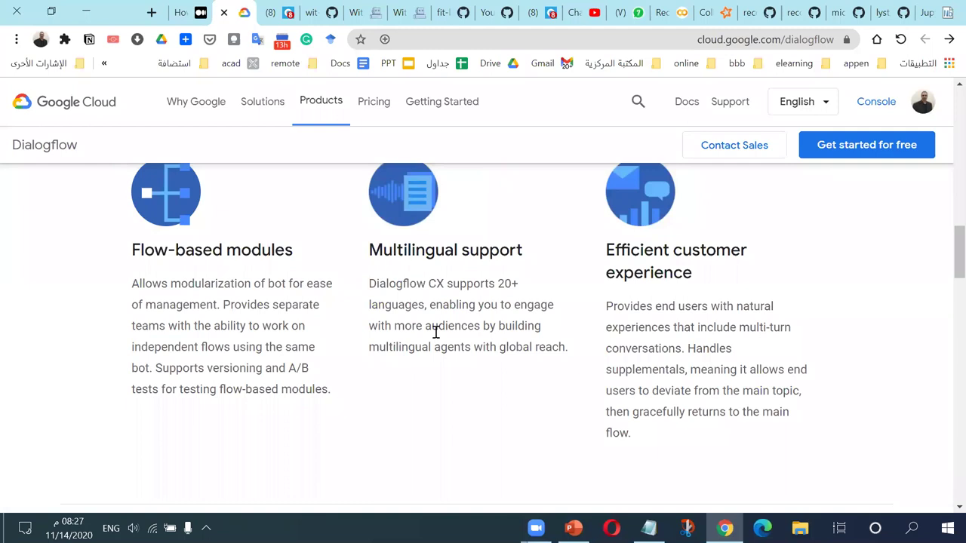
- Skim the rest of the Dialogflow product page, from the Essentials features through Pricing to the footer links, and return to the CX features
{"action": "scroll", "coordinate": [435, 332], "scroll_direction": "down", "scroll_amount": 7}
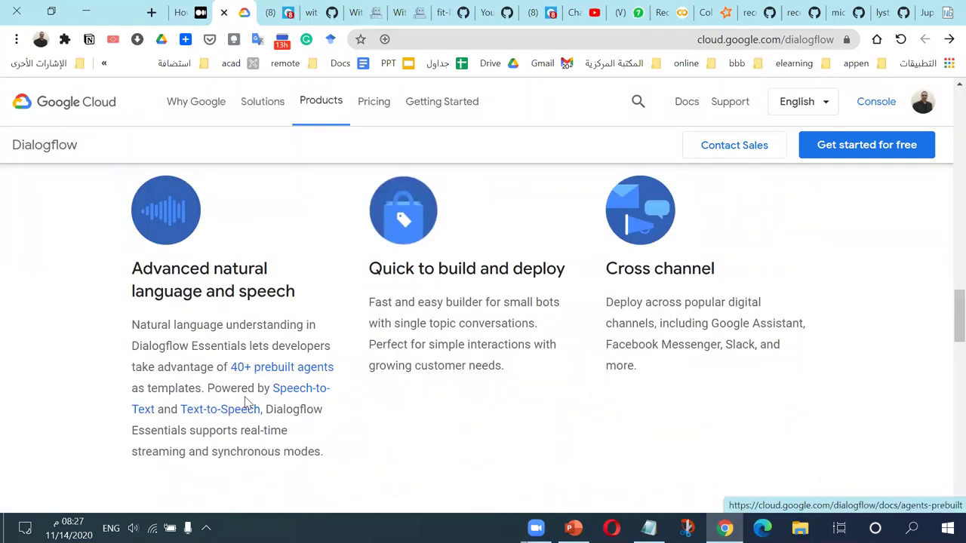
{"action": "scroll", "coordinate": [334, 401], "scroll_direction": "down", "scroll_amount": 3}
{"action": "scroll", "coordinate": [332, 402], "scroll_direction": "down", "scroll_amount": 3}
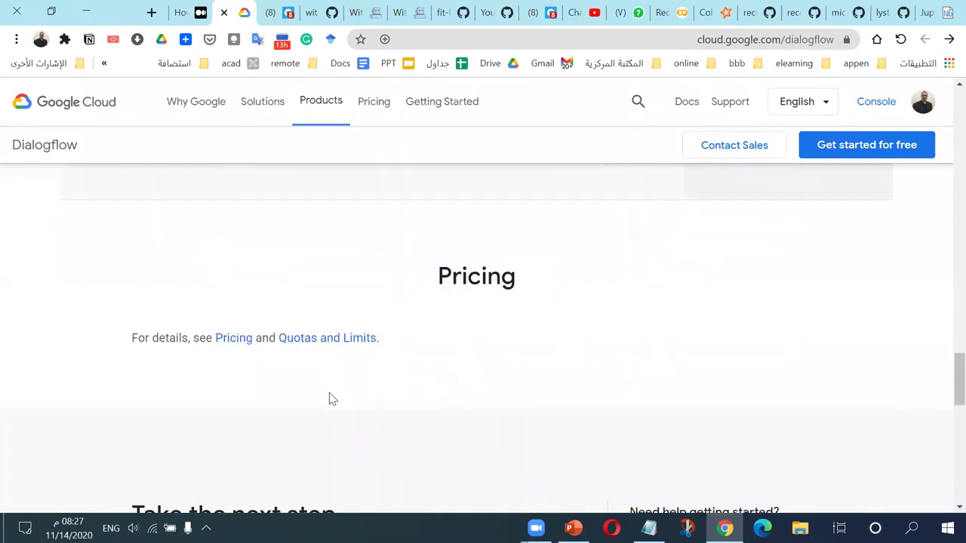
{"action": "scroll", "coordinate": [329, 399], "scroll_direction": "down", "scroll_amount": 3}
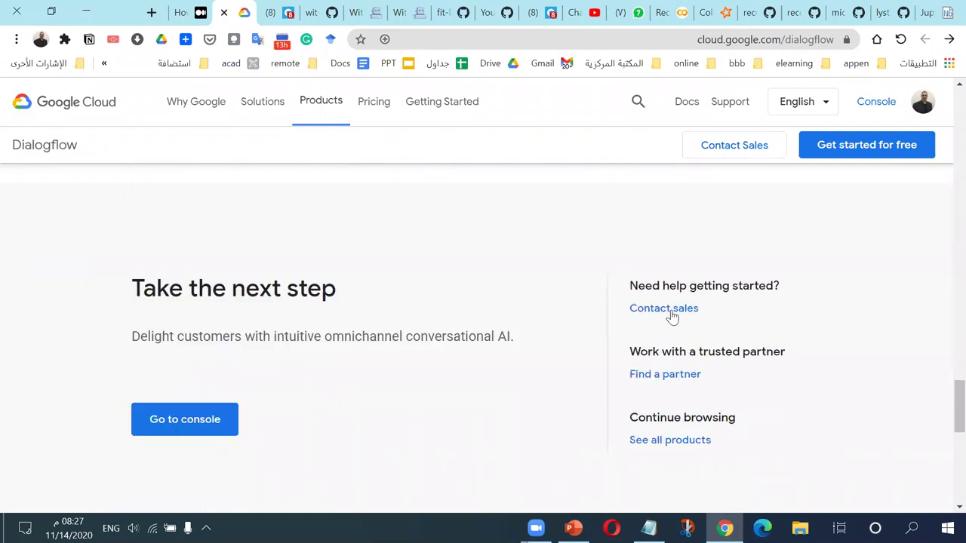
{"action": "scroll", "coordinate": [672, 367], "scroll_direction": "down", "scroll_amount": 5}
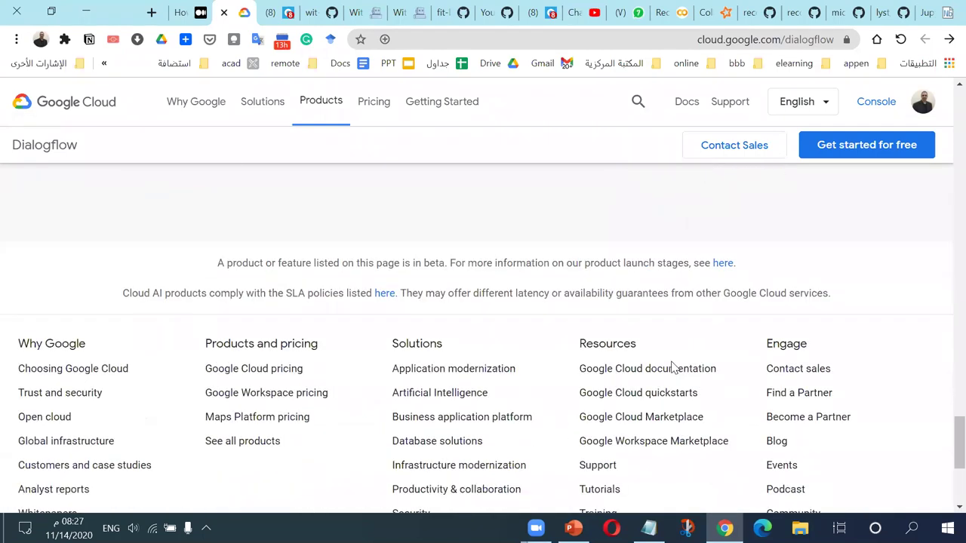
{"action": "scroll", "coordinate": [672, 367], "scroll_direction": "down", "scroll_amount": 3}
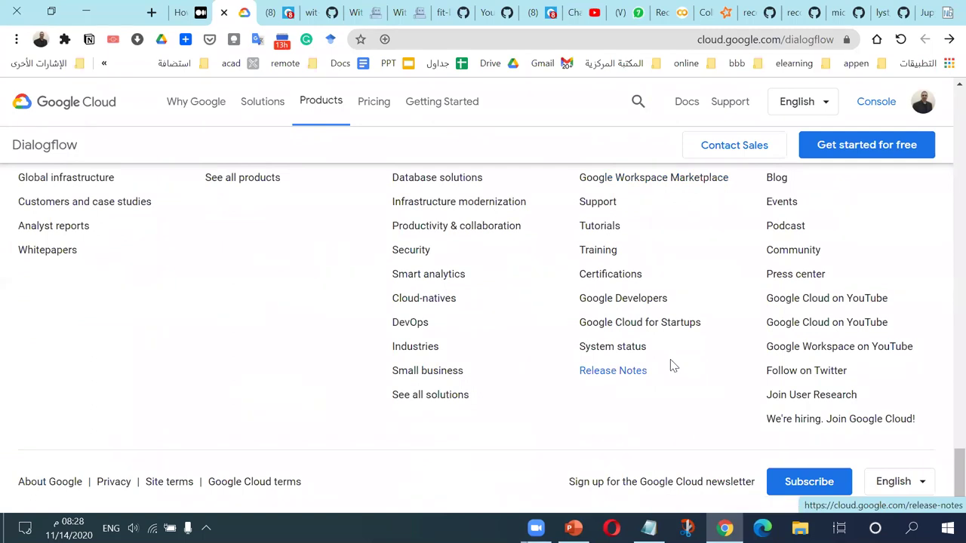
{"action": "scroll", "coordinate": [668, 362], "scroll_direction": "up", "scroll_amount": 10}
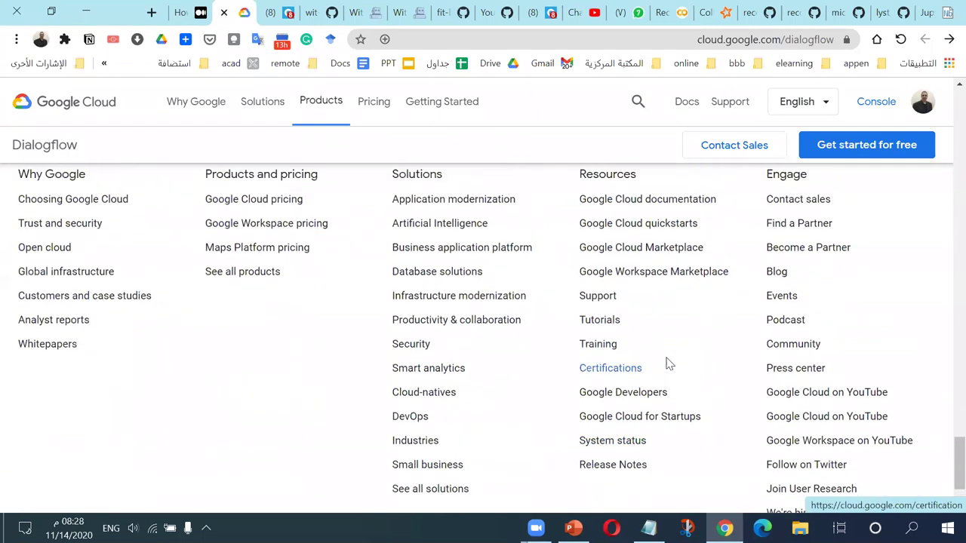
{"action": "scroll", "coordinate": [686, 326], "scroll_direction": "up", "scroll_amount": 5}
- Search the Google Cloud site for "dialogflow arabic"
{"action": "left_click", "coordinate": [638, 101]}
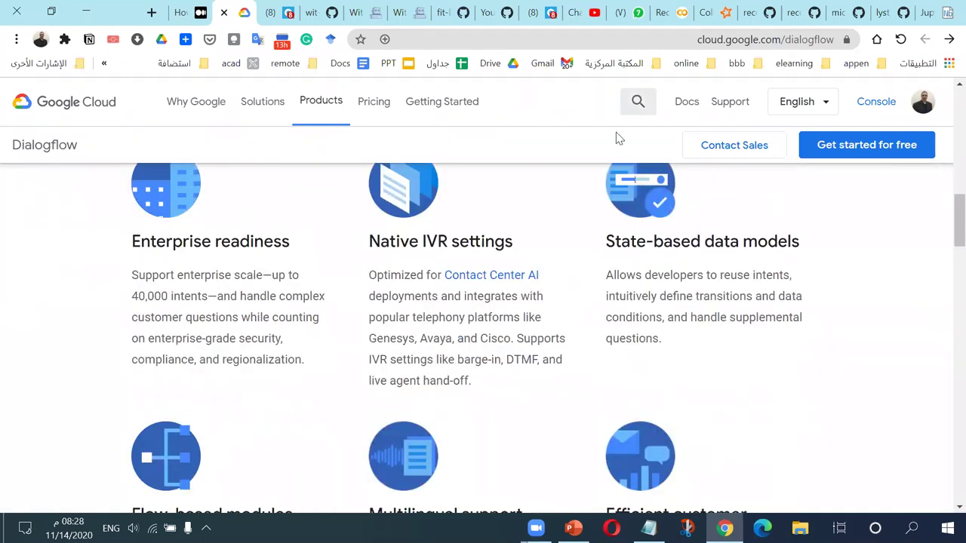
{"action": "type", "text": "dialog"}
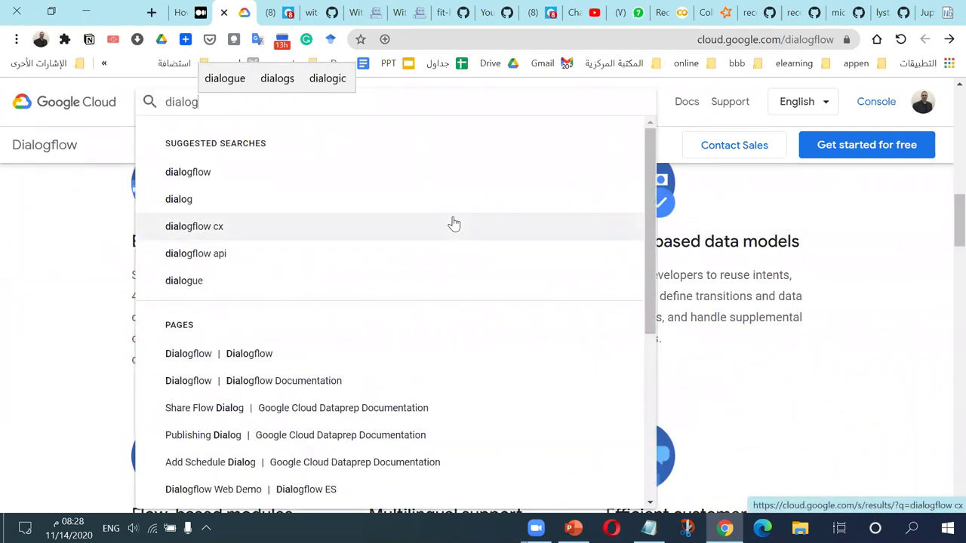
{"action": "scroll", "coordinate": [453, 223], "scroll_direction": "down", "scroll_amount": 3}
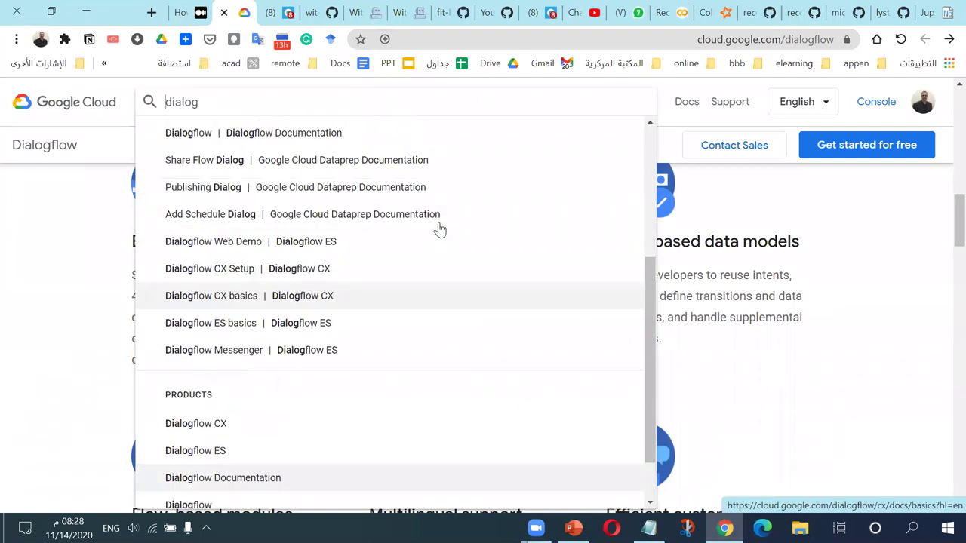
{"action": "scroll", "coordinate": [392, 211], "scroll_direction": "up", "scroll_amount": 1}
{"action": "scroll", "coordinate": [347, 193], "scroll_direction": "up", "scroll_amount": 1}
{"action": "type", "text": "dia"}
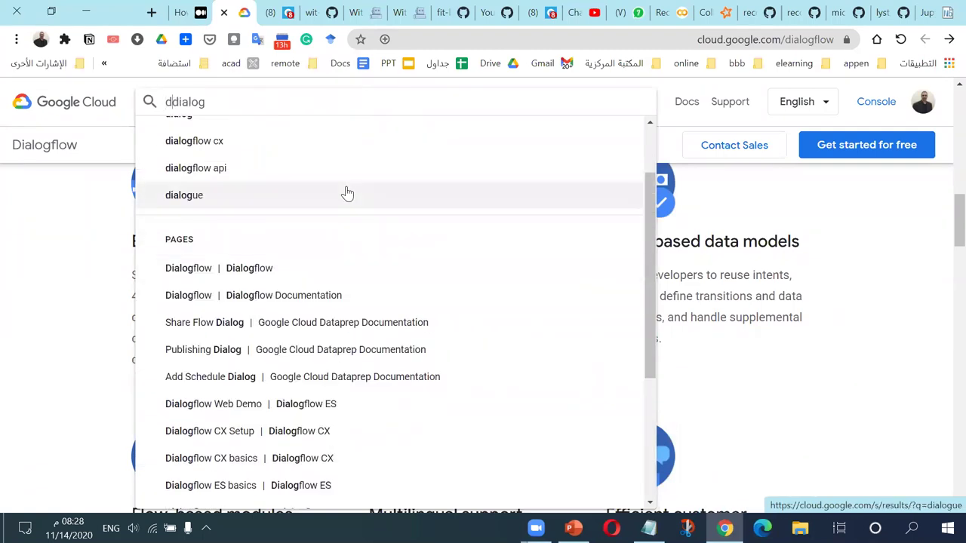
{"action": "key", "text": "BackSpace"}
{"action": "key", "text": "BackSpace"}
{"action": "key", "text": "BackSpace"}
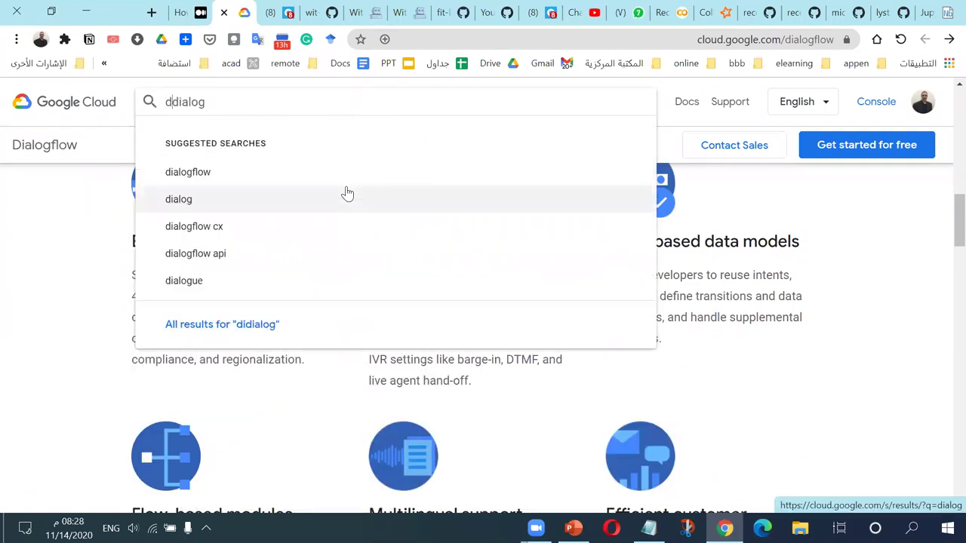
{"action": "type", "text": "flow "}
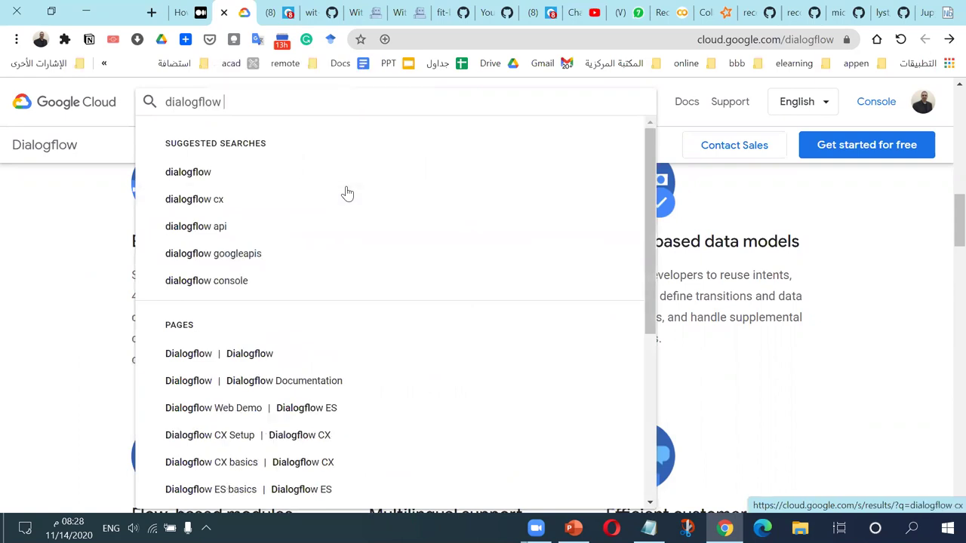
{"action": "type", "text": "arabic"}
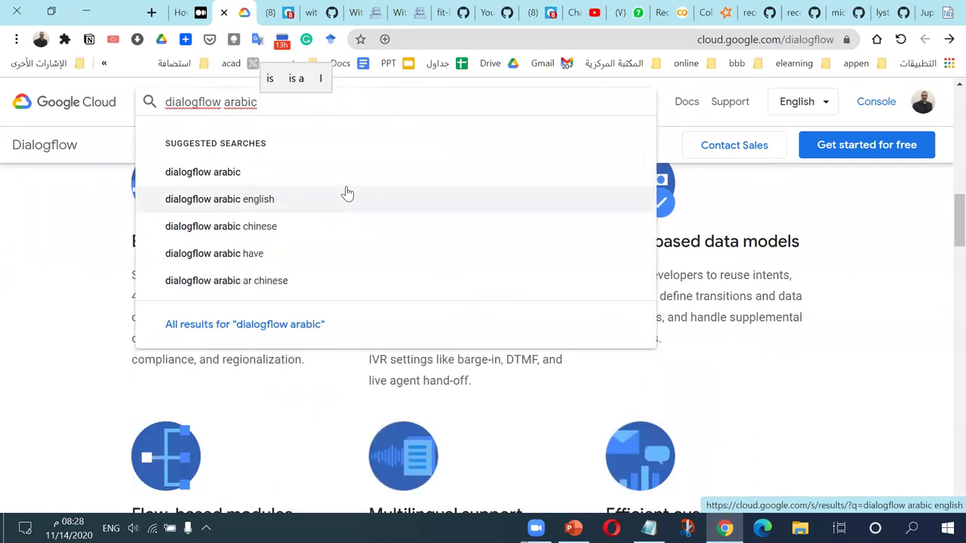
{"action": "left_click", "coordinate": [589, 171]}
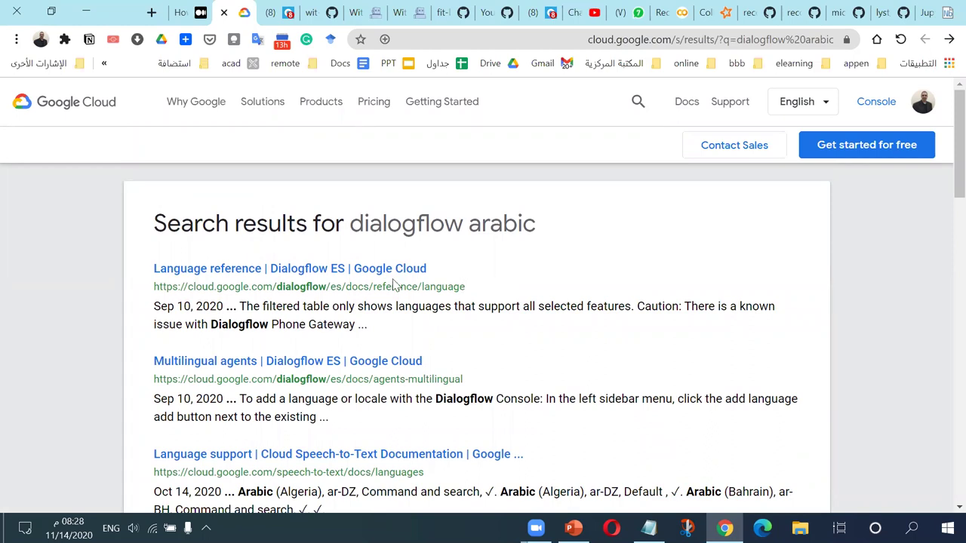
- Examine the Cloud Speech-to-Text language support result, highlighting its web address and a mention of Arabic
{"action": "scroll", "coordinate": [372, 286], "scroll_direction": "down", "scroll_amount": 1}
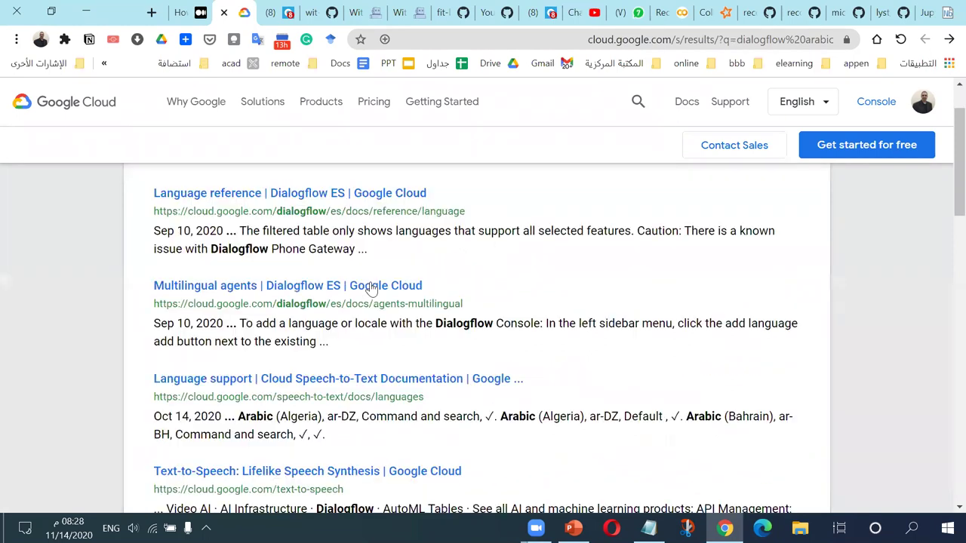
{"action": "scroll", "coordinate": [372, 288], "scroll_direction": "down", "scroll_amount": 1}
{"action": "left_click_drag", "start_coordinate": [413, 321], "coordinate": [236, 321]}
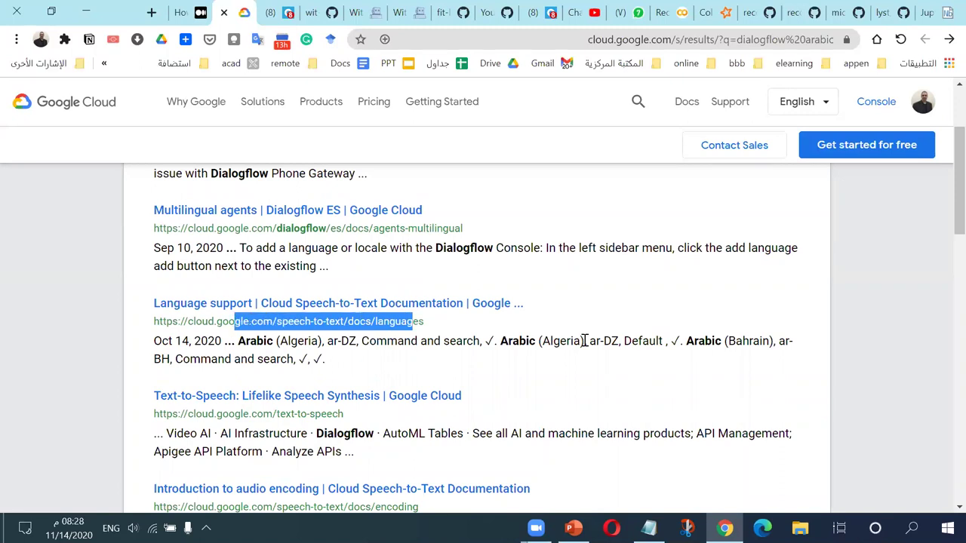
{"action": "left_click_drag", "start_coordinate": [687, 341], "coordinate": [719, 339]}
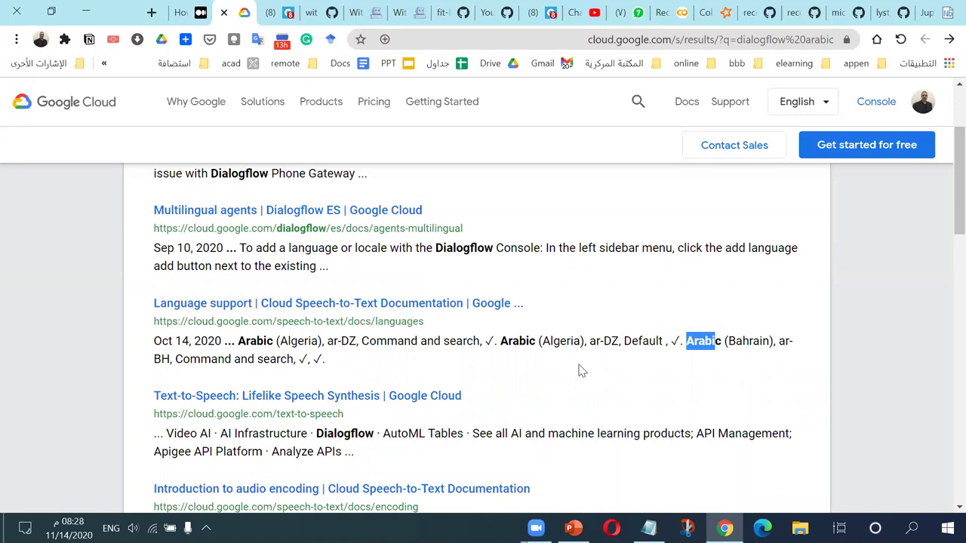
- Open the "Language reference | Dialogflow ES" search result and go through its table of supported languages for Arabic
{"action": "scroll", "coordinate": [291, 410], "scroll_direction": "up", "scroll_amount": 3}
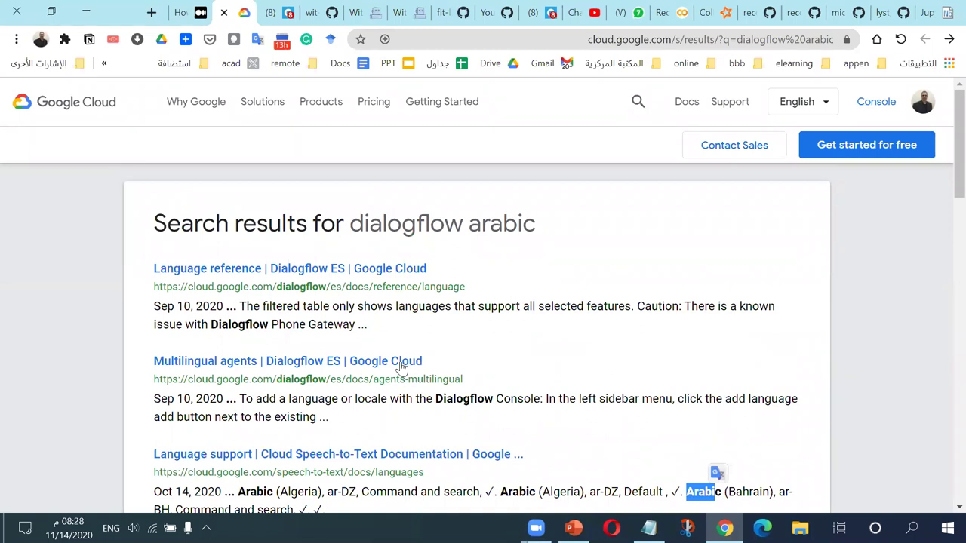
{"action": "left_click", "coordinate": [343, 269]}
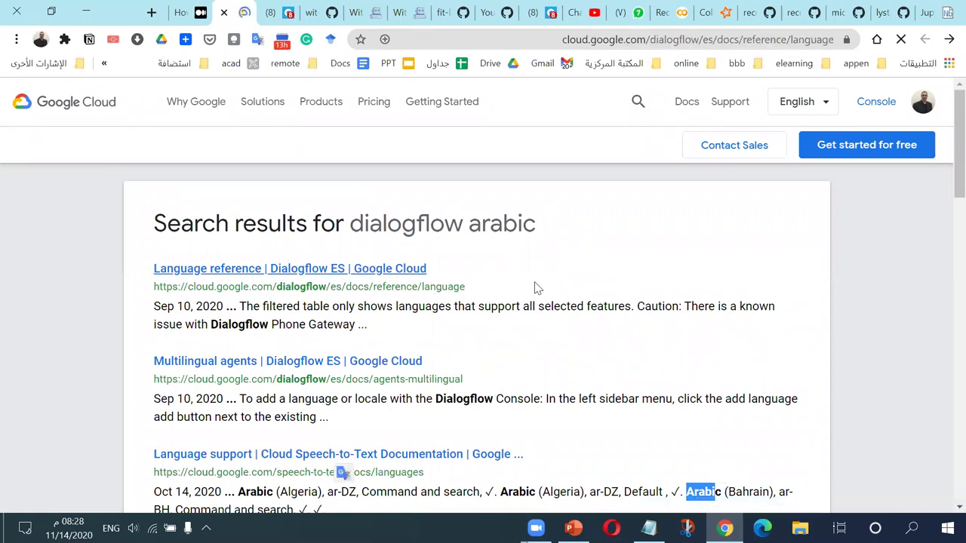
{"action": "scroll", "coordinate": [513, 302], "scroll_direction": "down", "scroll_amount": 3}
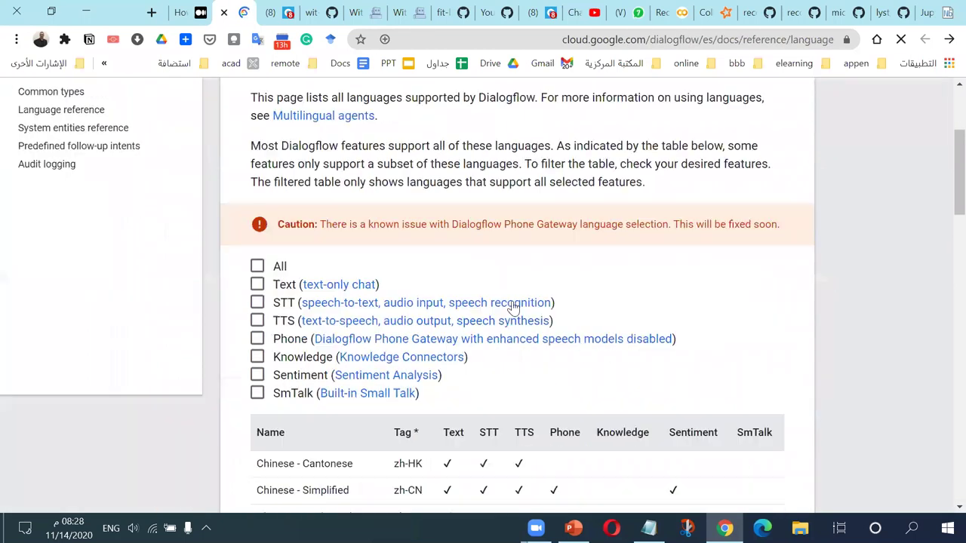
{"action": "scroll", "coordinate": [513, 306], "scroll_direction": "down", "scroll_amount": 4}
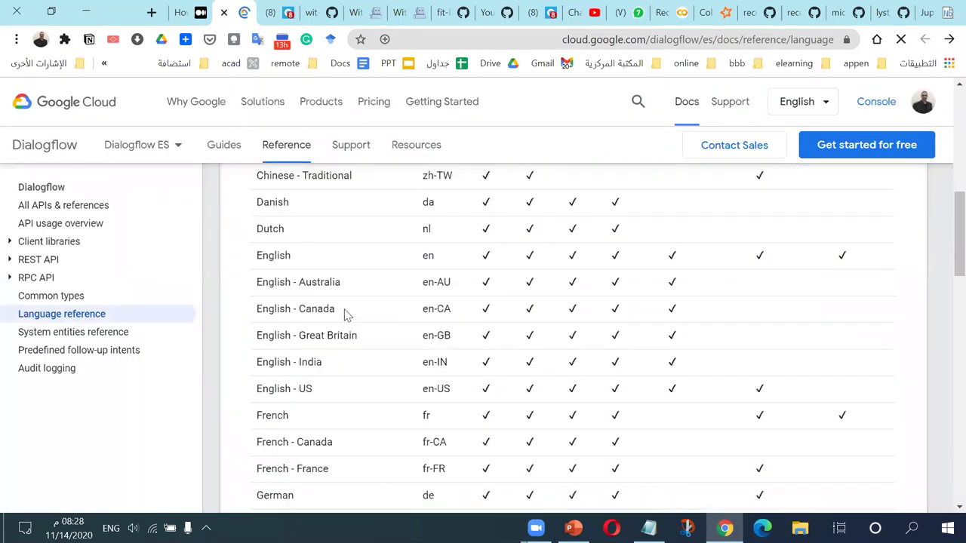
{"action": "scroll", "coordinate": [347, 315], "scroll_direction": "down", "scroll_amount": 3}
{"action": "scroll", "coordinate": [347, 315], "scroll_direction": "up", "scroll_amount": 4}
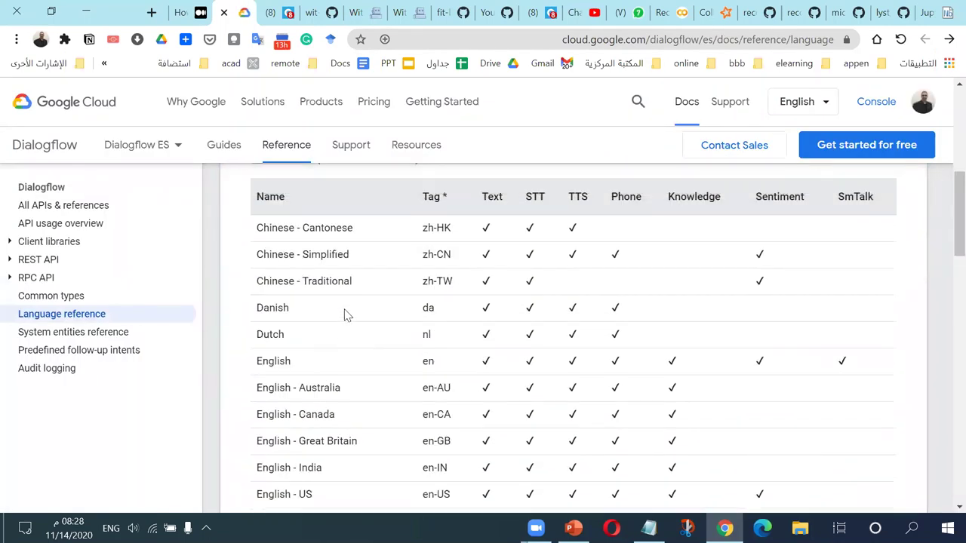
{"action": "scroll", "coordinate": [347, 314], "scroll_direction": "up", "scroll_amount": 2}
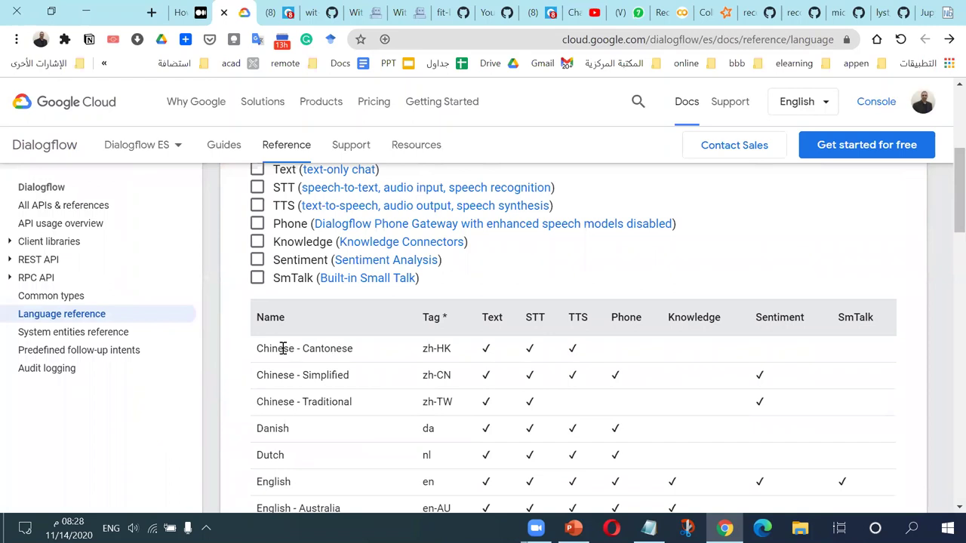
{"action": "scroll", "coordinate": [284, 398], "scroll_direction": "down", "scroll_amount": 10}
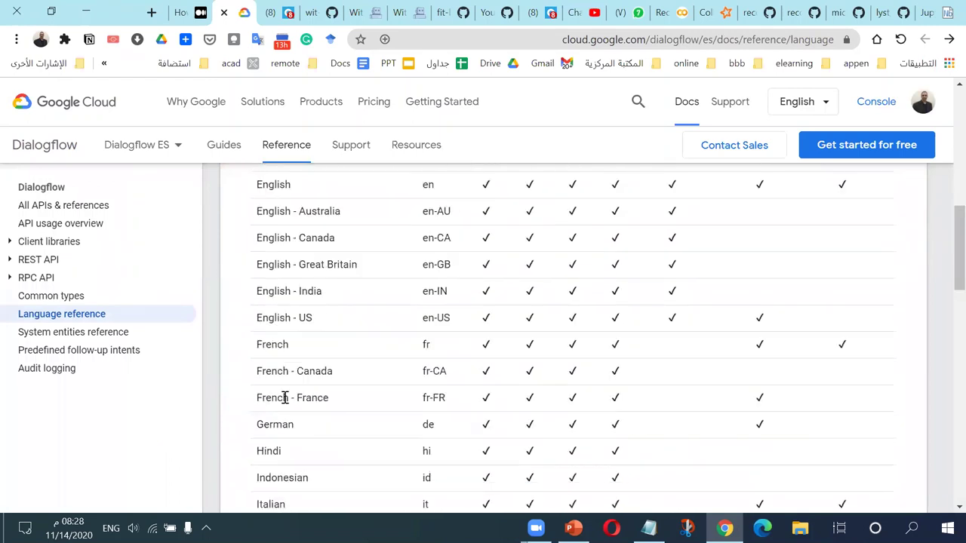
{"action": "scroll", "coordinate": [285, 401], "scroll_direction": "down", "scroll_amount": 4}
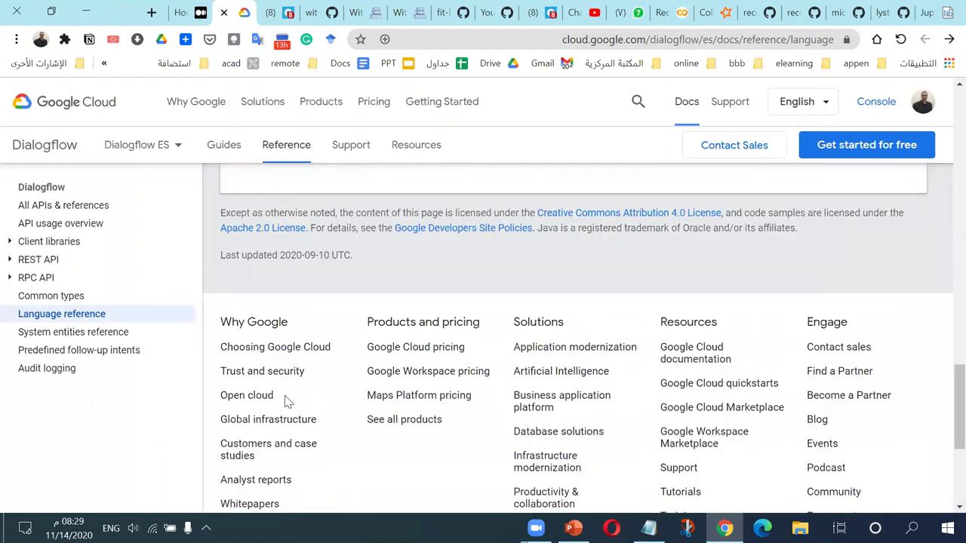
- Recheck the language table from its last rows back up to the introduction of the Language reference page
{"action": "scroll", "coordinate": [285, 401], "scroll_direction": "up", "scroll_amount": 5}
{"action": "scroll", "coordinate": [286, 404], "scroll_direction": "down", "scroll_amount": 4}
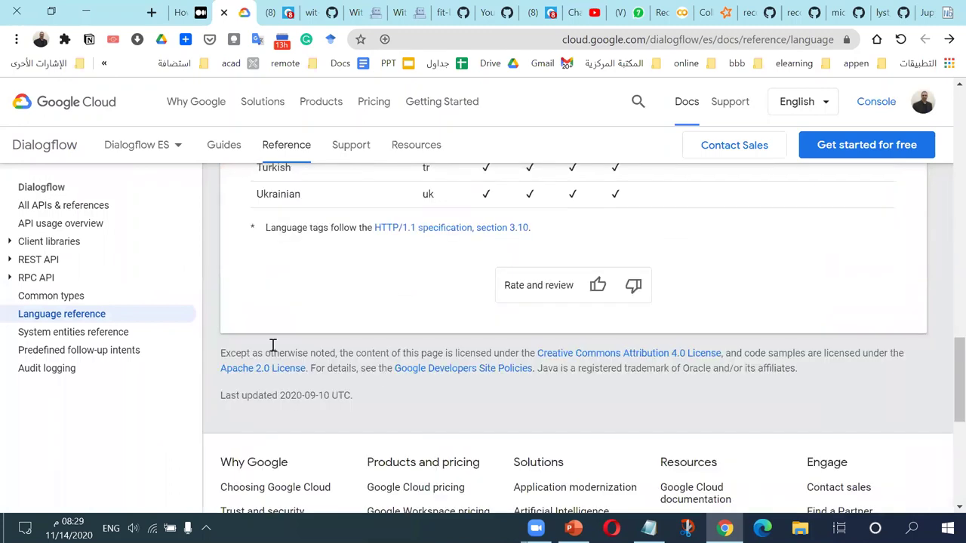
{"action": "scroll", "coordinate": [273, 345], "scroll_direction": "up", "scroll_amount": 7}
{"action": "scroll", "coordinate": [273, 345], "scroll_direction": "down", "scroll_amount": 5}
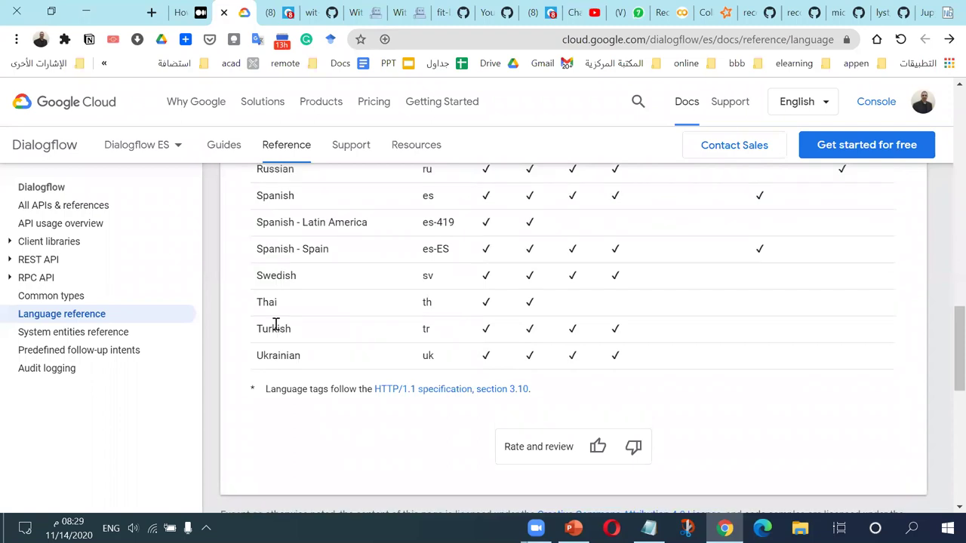
{"action": "scroll", "coordinate": [275, 324], "scroll_direction": "up", "scroll_amount": 4}
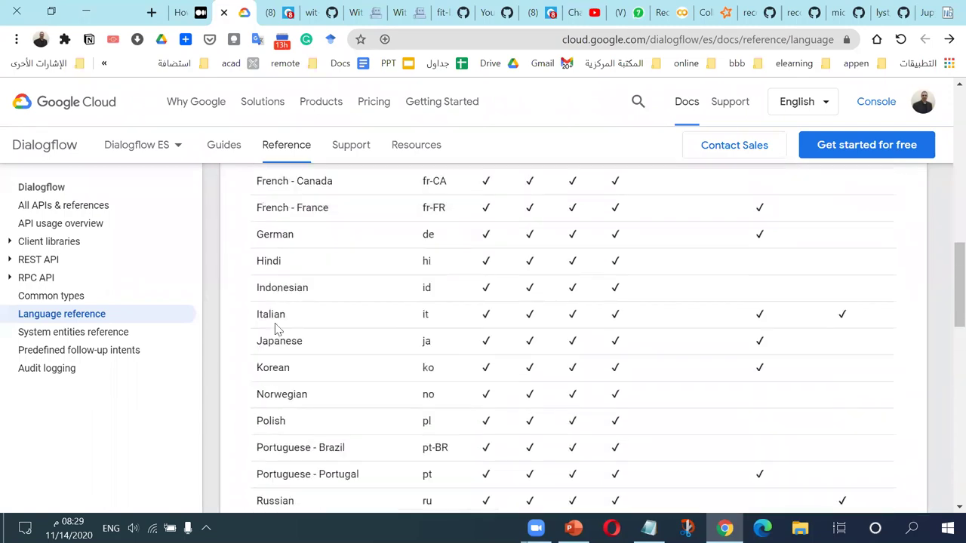
{"action": "scroll", "coordinate": [276, 329], "scroll_direction": "up", "scroll_amount": 5}
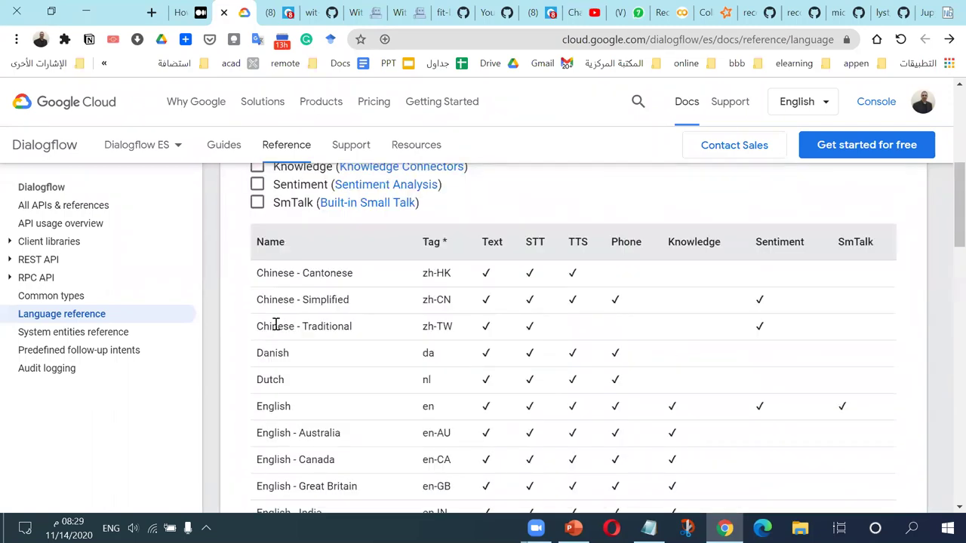
{"action": "scroll", "coordinate": [276, 324], "scroll_direction": "up", "scroll_amount": 1}
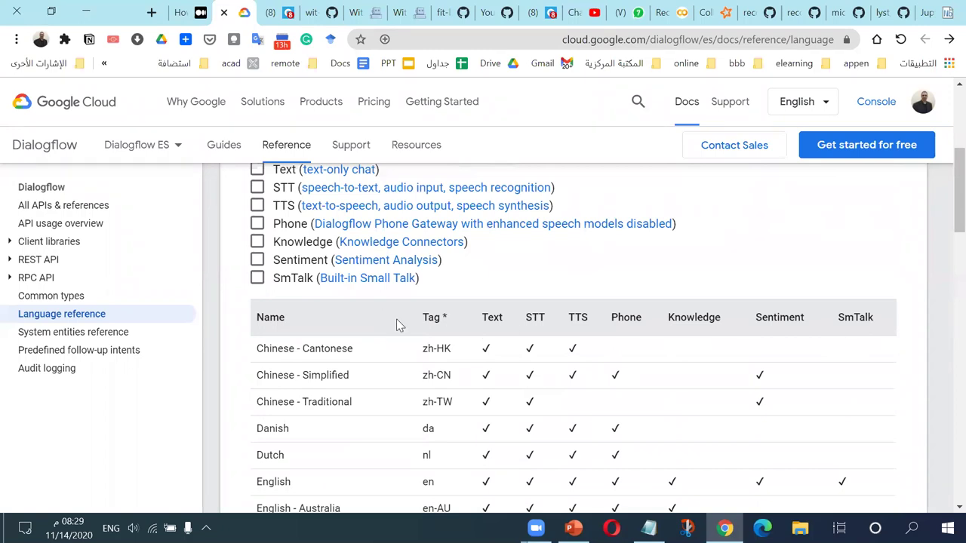
{"action": "scroll", "coordinate": [725, 317], "scroll_direction": "up", "scroll_amount": 4}
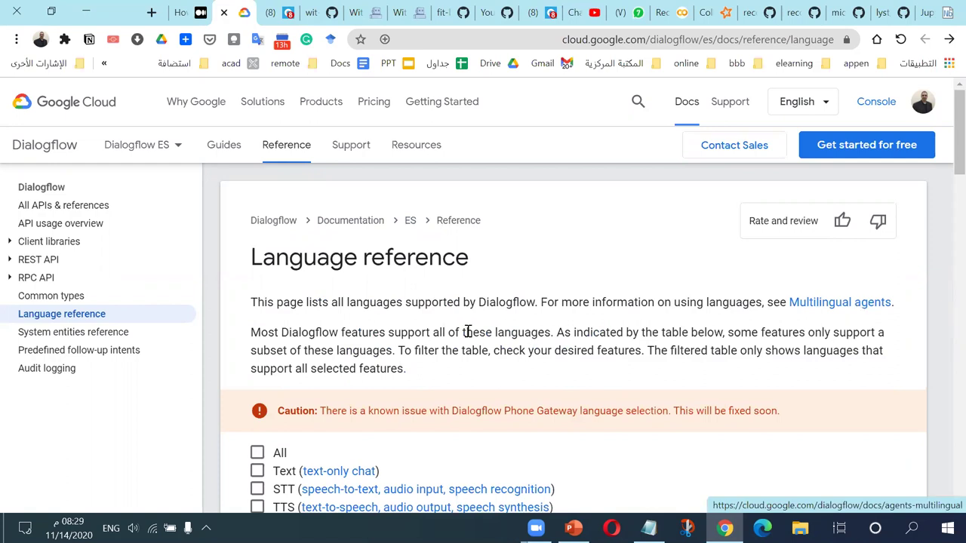
- Review the feature filter options and scan the whole language table once more, returning to the page's introduction
{"action": "scroll", "coordinate": [467, 332], "scroll_direction": "down", "scroll_amount": 2}
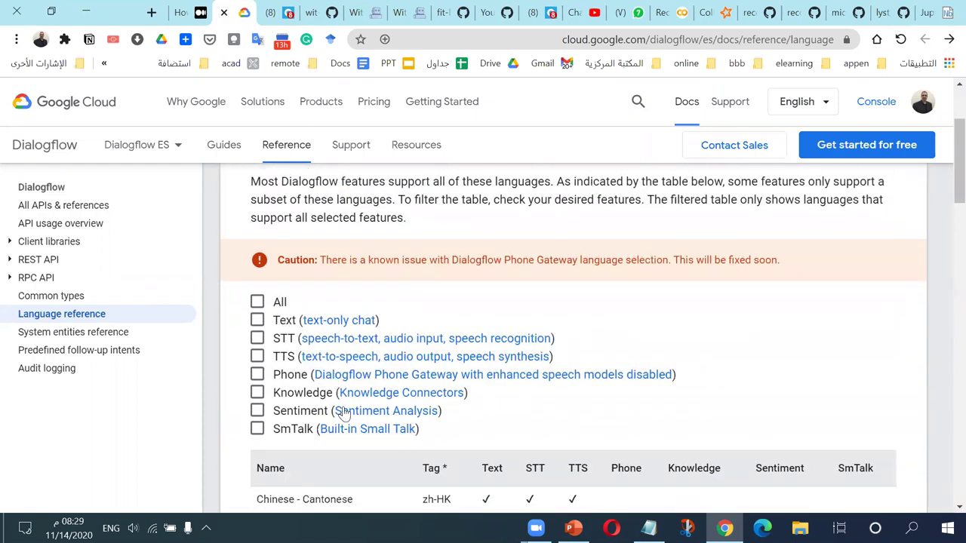
{"action": "scroll", "coordinate": [341, 414], "scroll_direction": "down", "scroll_amount": 3}
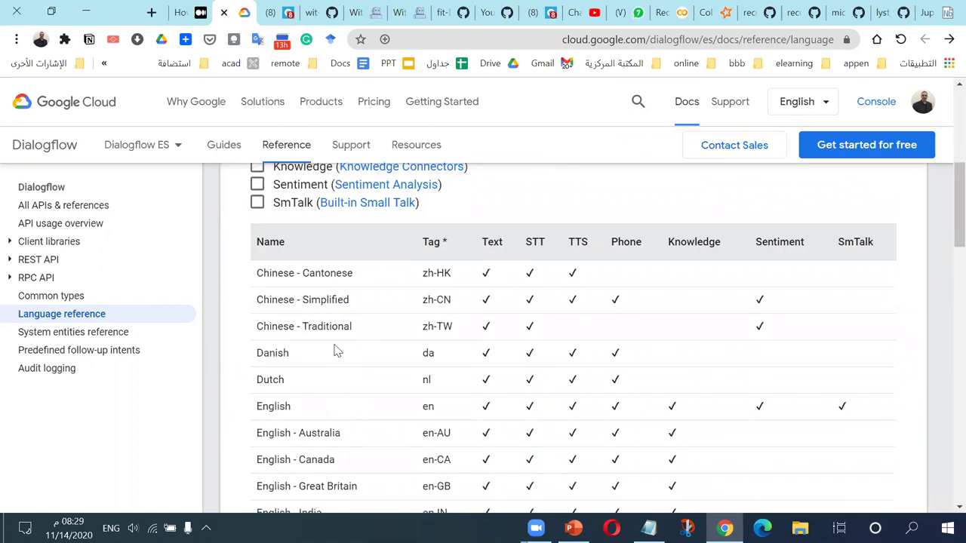
{"action": "scroll", "coordinate": [336, 349], "scroll_direction": "down", "scroll_amount": 1}
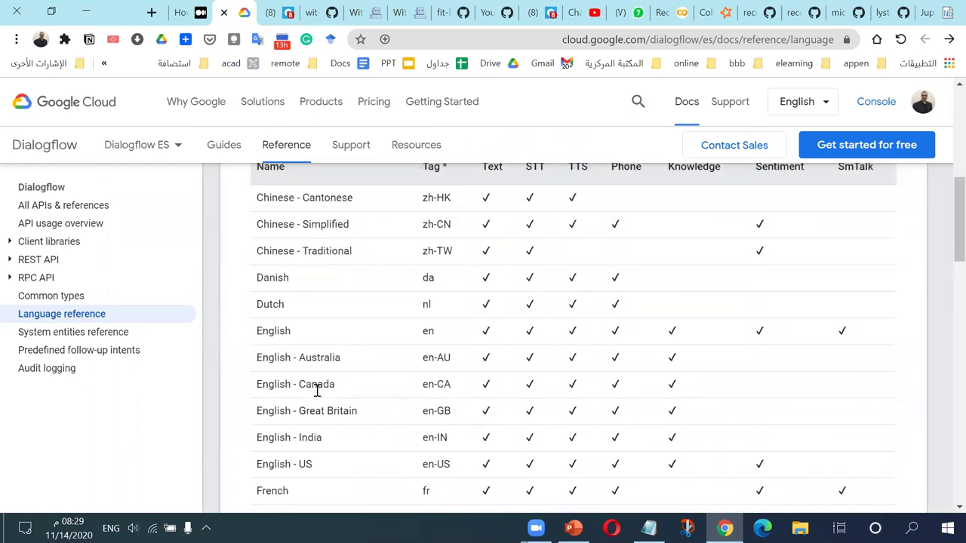
{"action": "scroll", "coordinate": [317, 388], "scroll_direction": "down", "scroll_amount": 5}
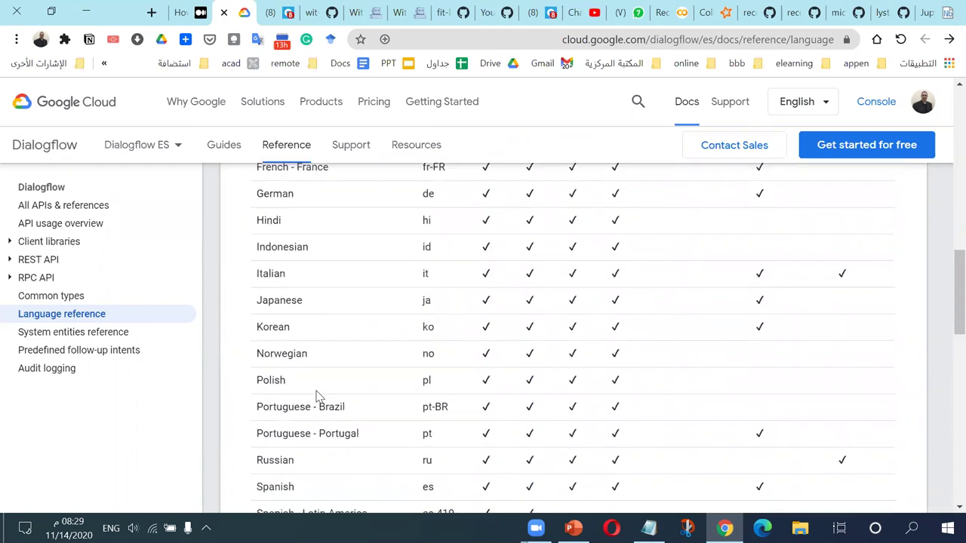
{"action": "scroll", "coordinate": [317, 396], "scroll_direction": "down", "scroll_amount": 1}
{"action": "scroll", "coordinate": [317, 396], "scroll_direction": "up", "scroll_amount": 3}
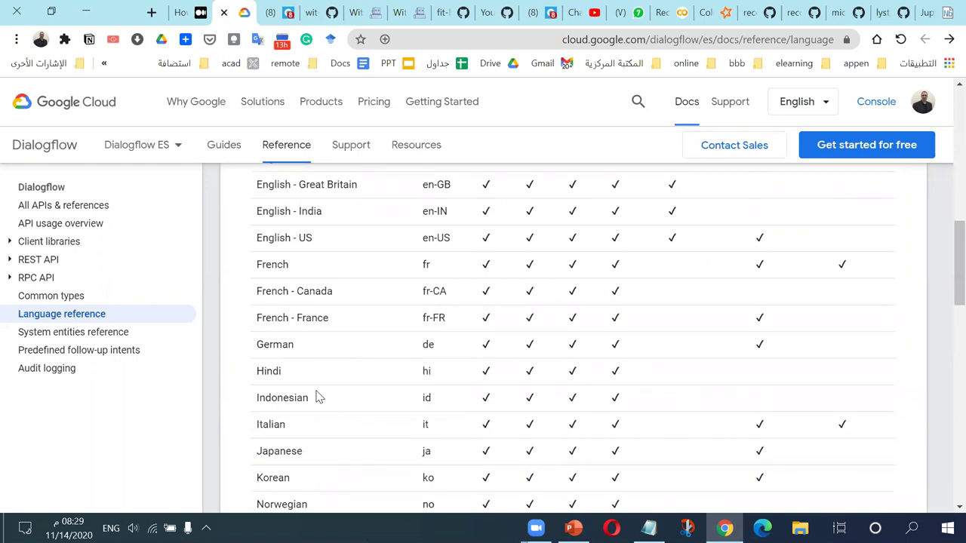
{"action": "scroll", "coordinate": [318, 398], "scroll_direction": "down", "scroll_amount": 6}
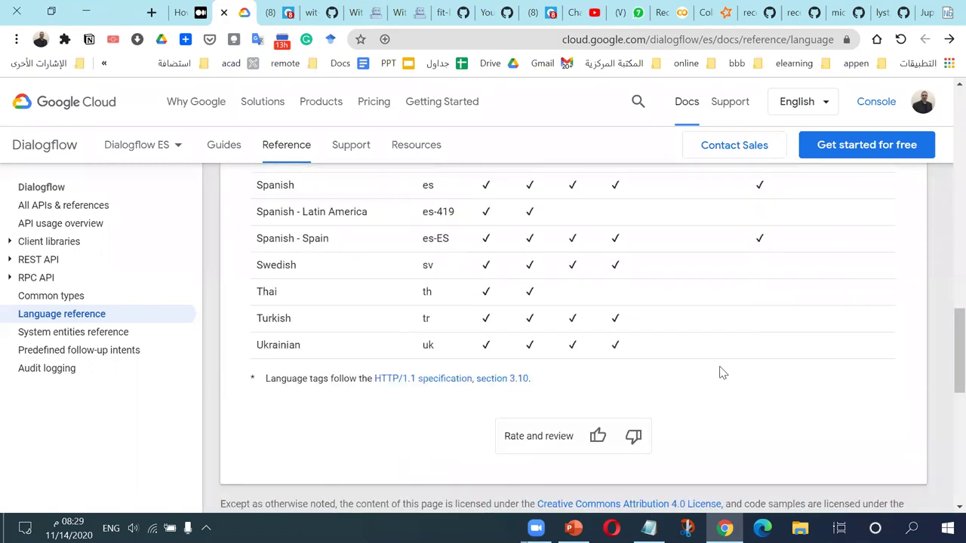
{"action": "scroll", "coordinate": [717, 369], "scroll_direction": "up", "scroll_amount": 15}
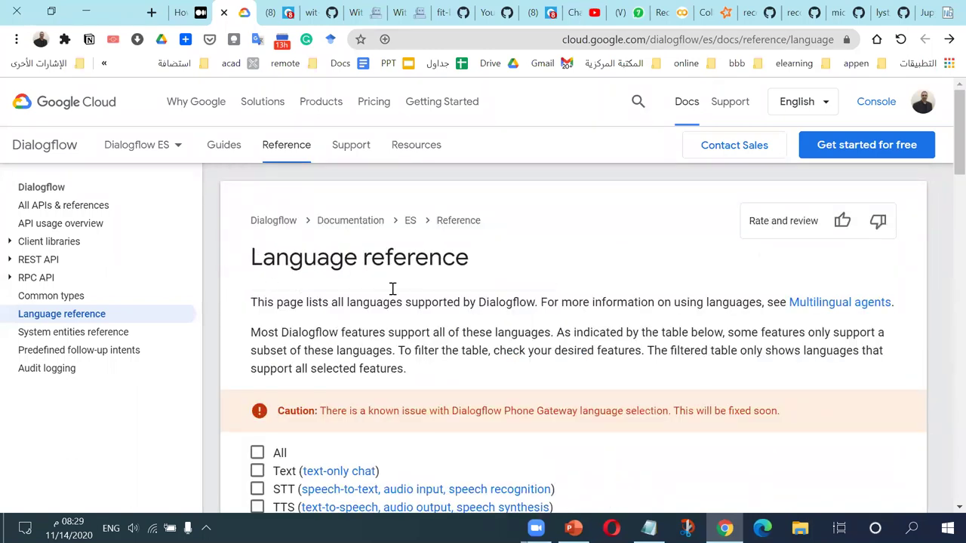
- Search Google for "ibm watson chatbot arabic"
{"action": "left_click", "coordinate": [701, 44]}
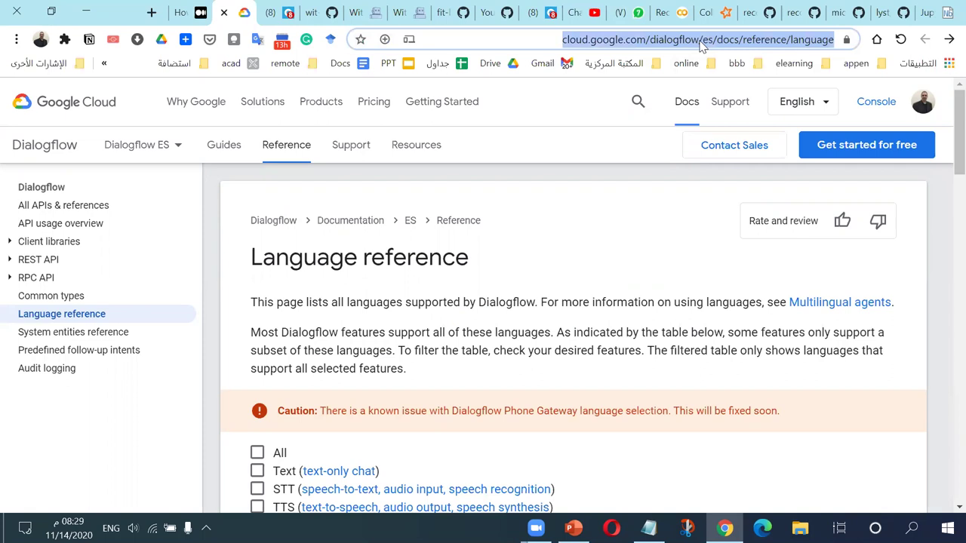
{"action": "type", "text": "ibm a"}
{"action": "key", "text": "BackSpace"}
{"action": "type", "text": "w"}
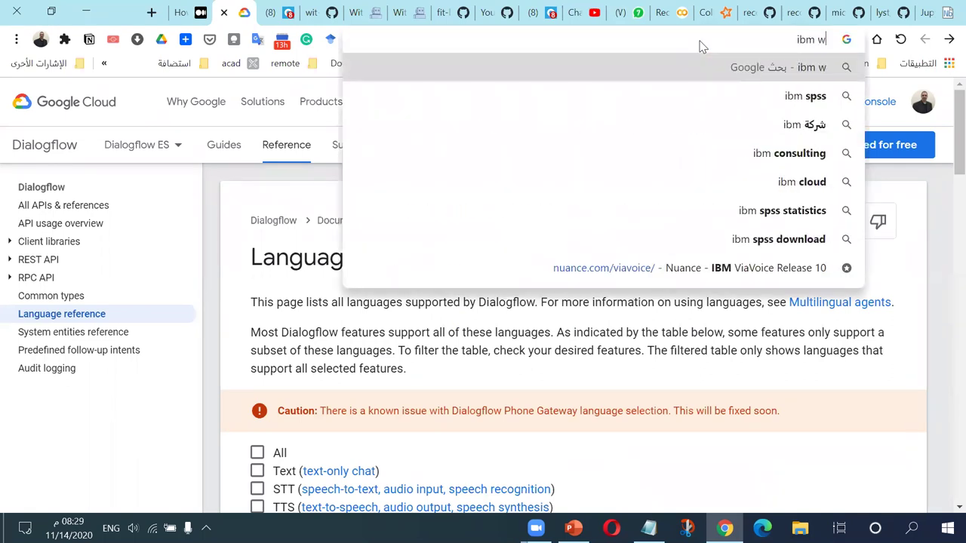
{"action": "type", "text": "atson"}
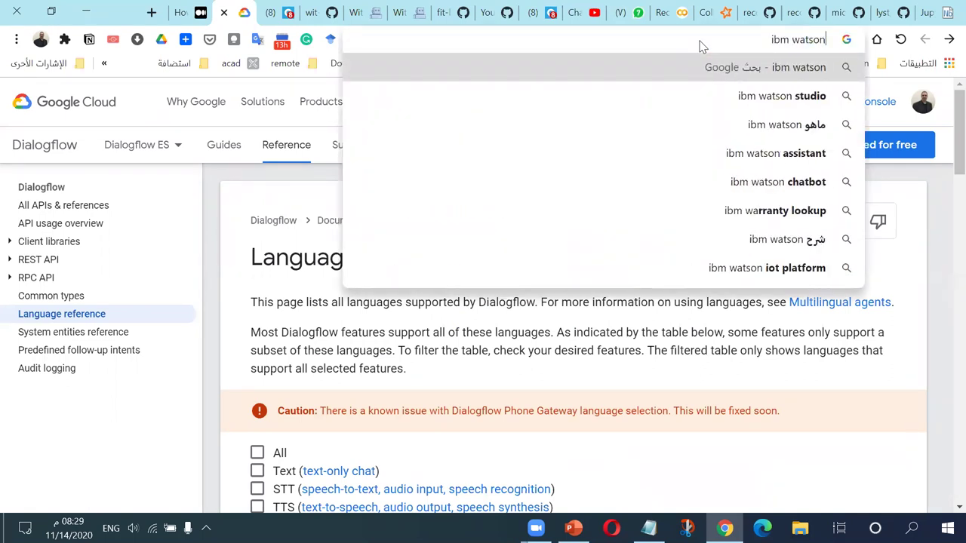
{"action": "type", "text": " chatbbo"}
{"action": "key", "text": "BackSpace"}
{"action": "key", "text": "BackSpace"}
{"action": "type", "text": "bot ara"}
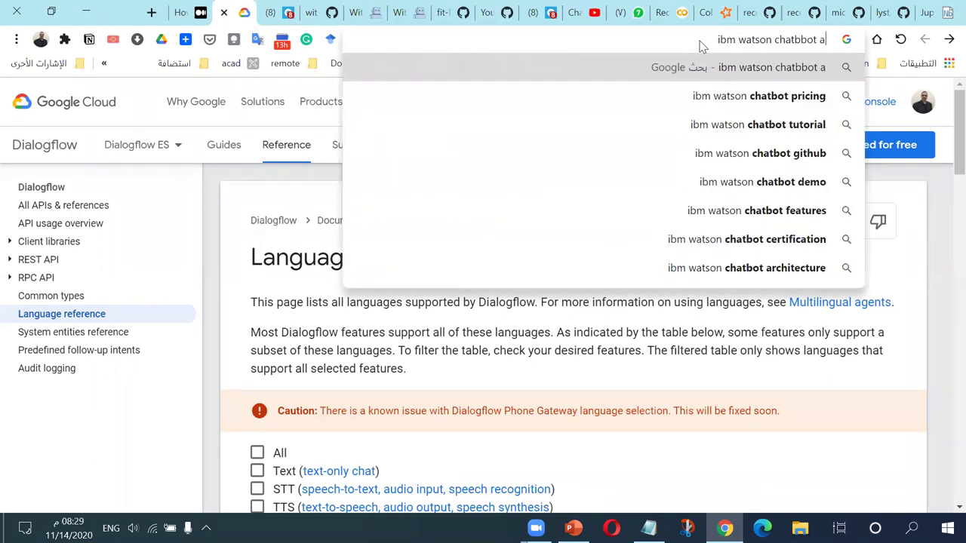
{"action": "key", "text": "Down"}
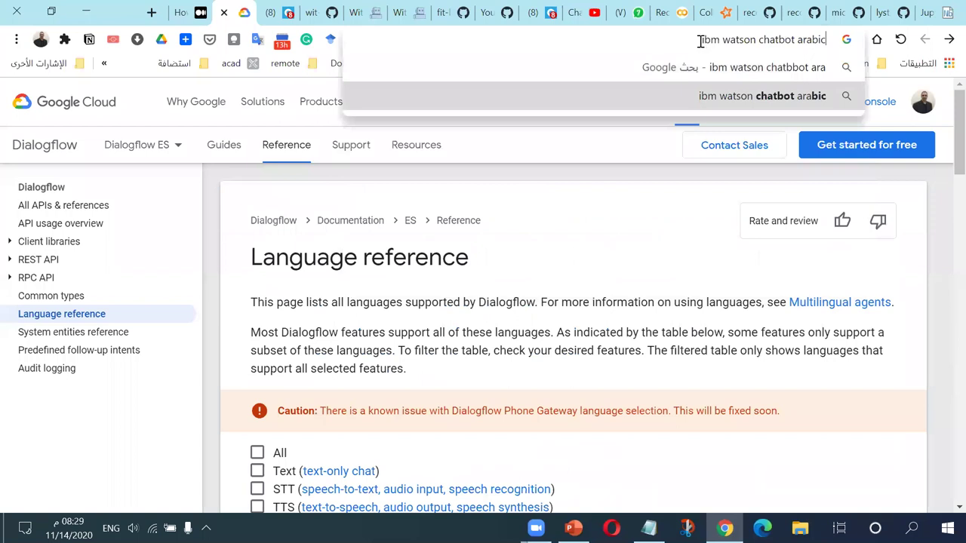
{"action": "key", "text": "Return"}
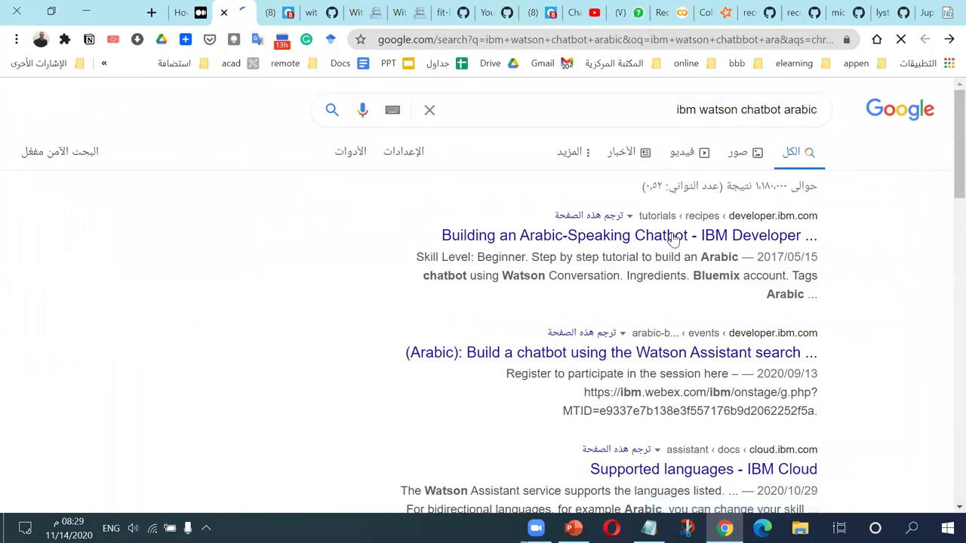
- Open IBM Developer's "Building an Arabic-Speaking Chatbot" result in a new tab, skim it and highlight "Arabic language support" in the subtitle
{"action": "left_click", "coordinate": [518, 236]}
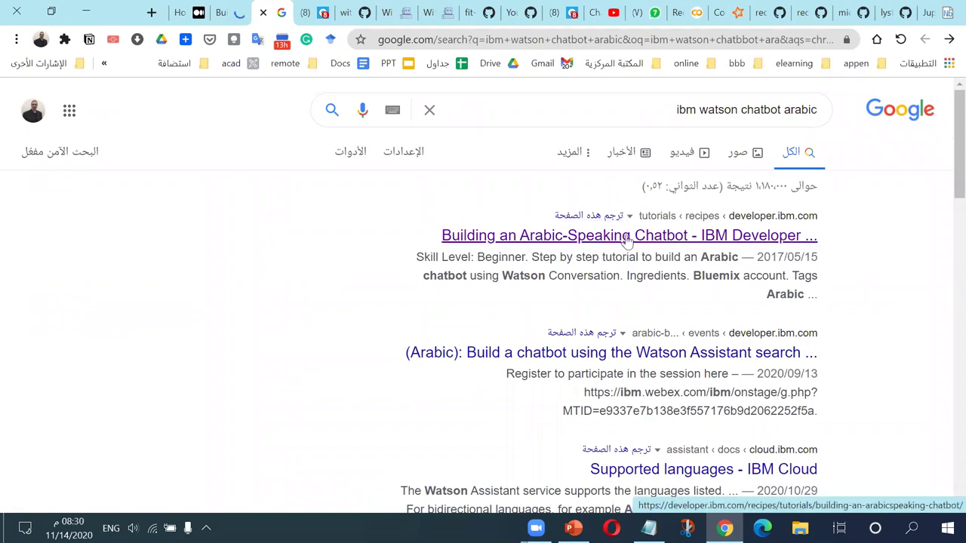
{"action": "left_click", "coordinate": [237, 6]}
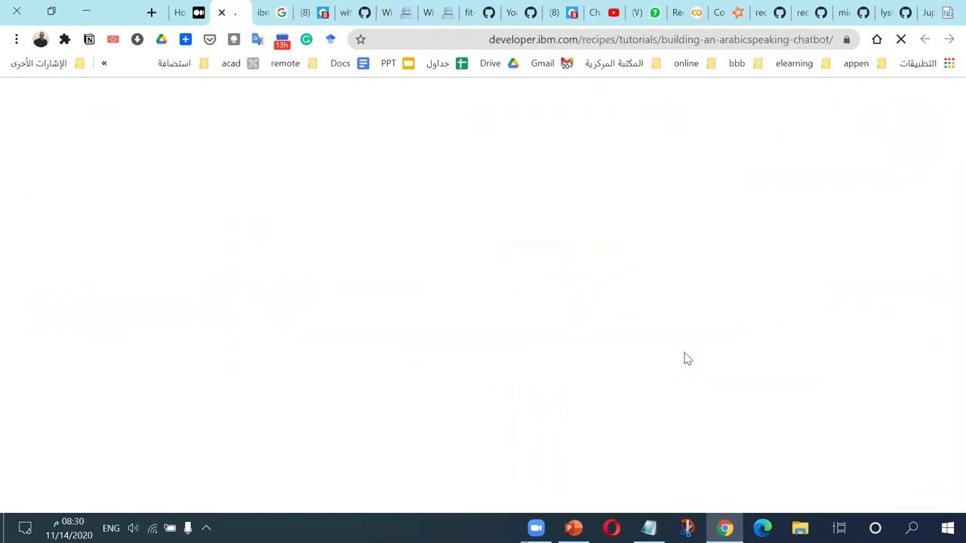
{"action": "scroll", "coordinate": [370, 280], "scroll_direction": "down", "scroll_amount": 6}
{"action": "scroll", "coordinate": [371, 279], "scroll_direction": "up", "scroll_amount": 3}
{"action": "left_click_drag", "start_coordinate": [277, 310], "coordinate": [662, 332]}
{"action": "scroll", "coordinate": [496, 324], "scroll_direction": "up", "scroll_amount": 3}
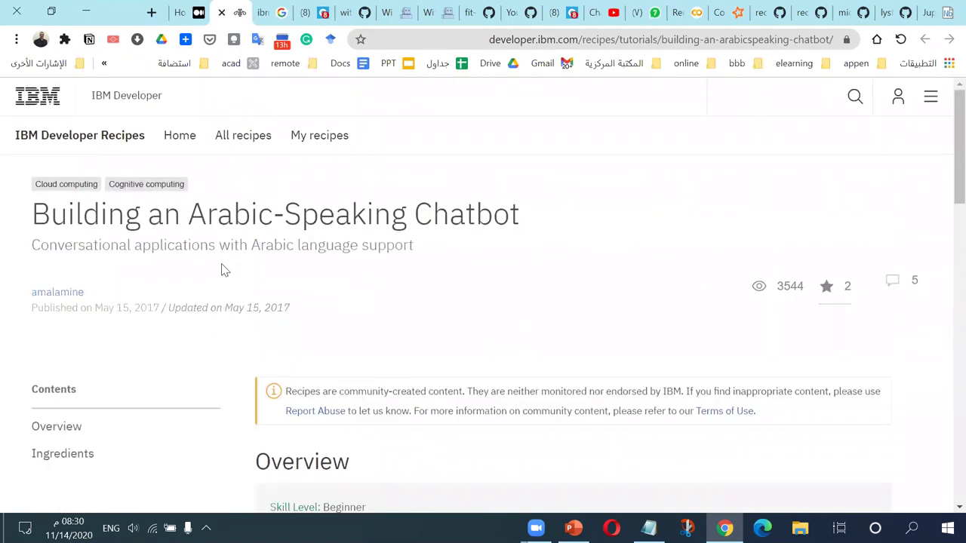
{"action": "left_click_drag", "start_coordinate": [257, 243], "coordinate": [412, 244]}
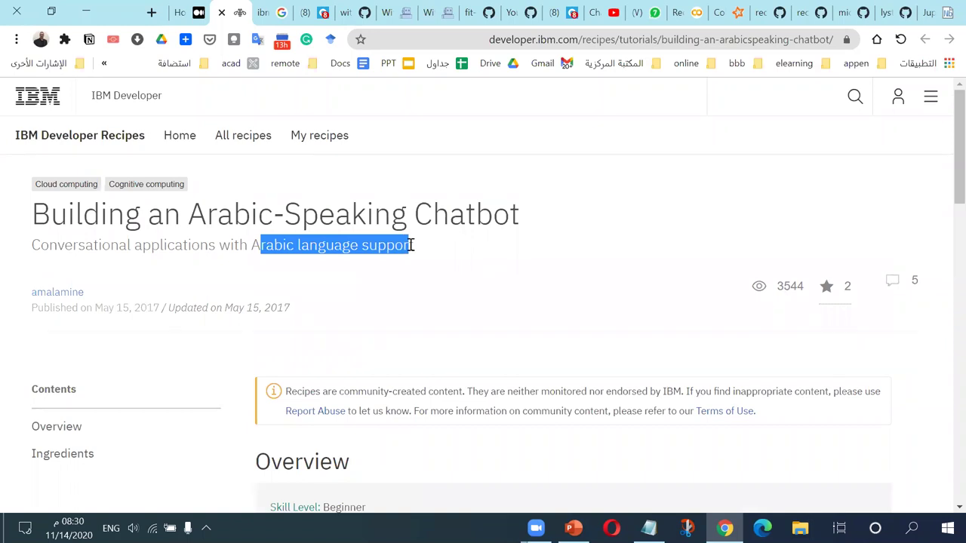
{"action": "left_click_drag", "start_coordinate": [412, 244], "coordinate": [412, 244]}
- Read the recipe's Overview, Ingredients and comments, enlarge the page to 110%, and return to the title
{"action": "scroll", "coordinate": [425, 322], "scroll_direction": "down", "scroll_amount": 4}
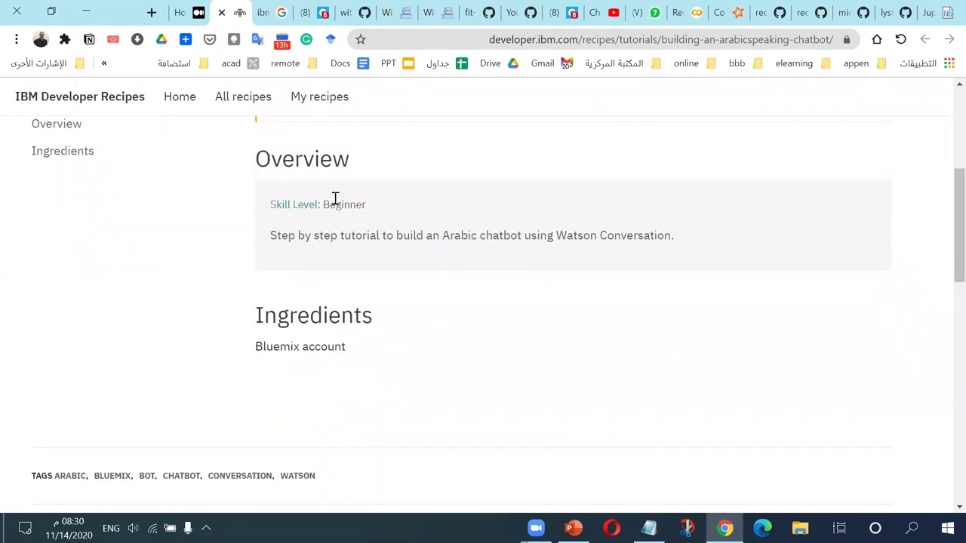
{"action": "scroll", "coordinate": [387, 287], "scroll_direction": "down", "scroll_amount": 6}
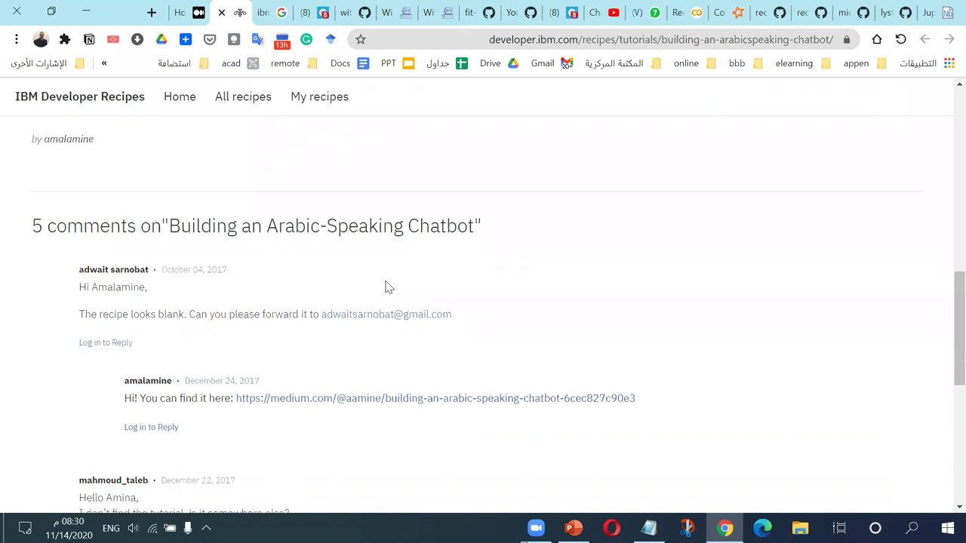
{"action": "scroll", "coordinate": [363, 284], "scroll_direction": "up", "scroll_amount": 1, "text": "ctrl"}
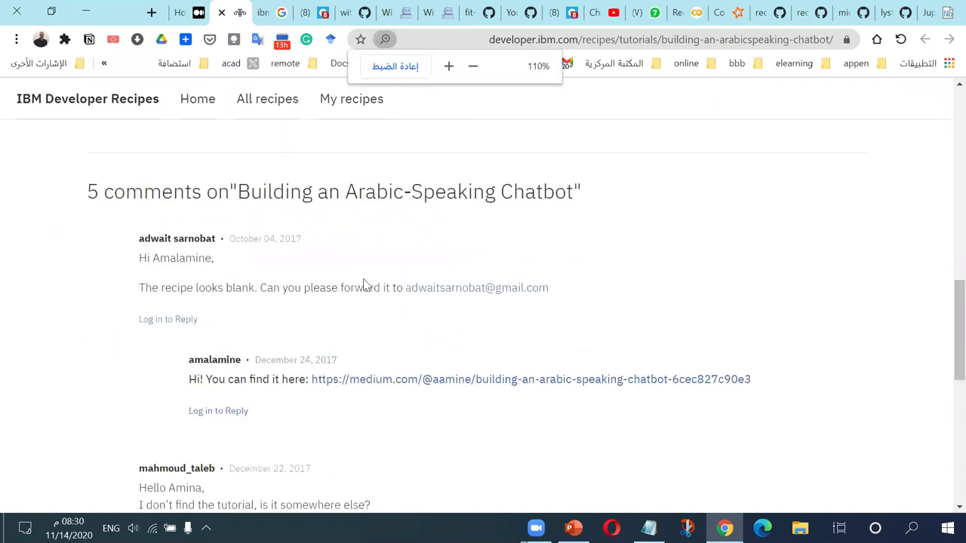
{"action": "scroll", "coordinate": [363, 285], "scroll_direction": "up", "scroll_amount": 6}
{"action": "scroll", "coordinate": [363, 285], "scroll_direction": "up", "scroll_amount": 5}
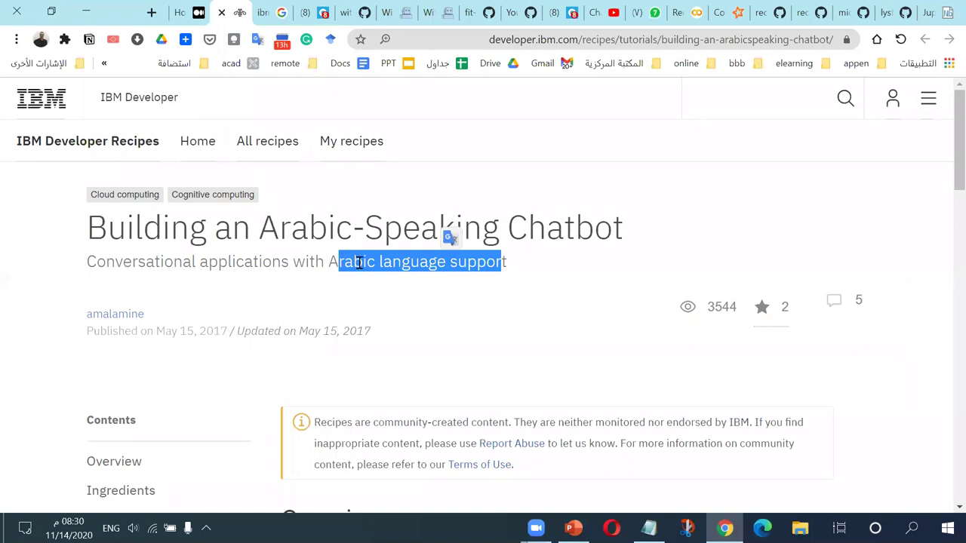
- Clear the subtitle highlight and reread the recipe's Overview, Ingredients, tags and comments, rechecking the title
{"action": "left_click", "coordinate": [281, 336]}
{"action": "scroll", "coordinate": [279, 338], "scroll_direction": "down", "scroll_amount": 2}
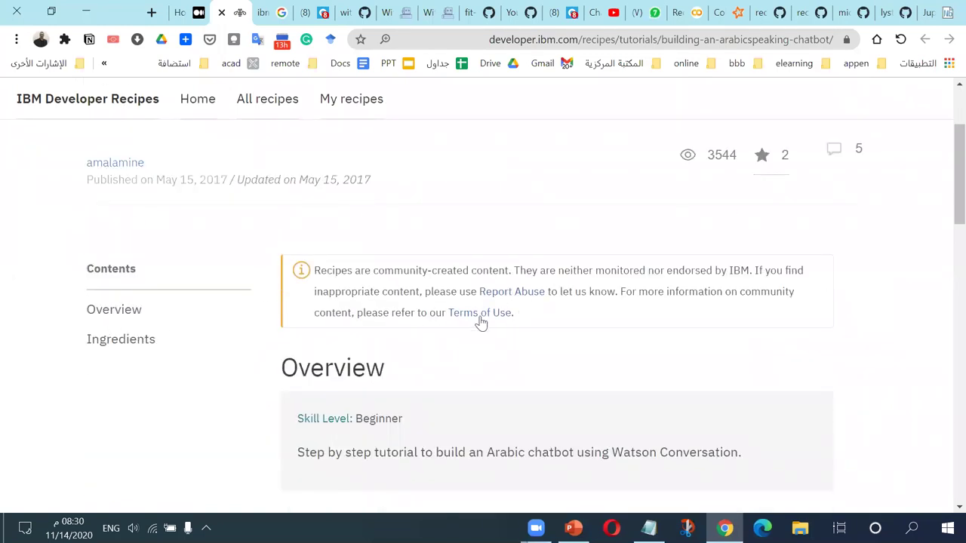
{"action": "scroll", "coordinate": [433, 377], "scroll_direction": "down", "scroll_amount": 2}
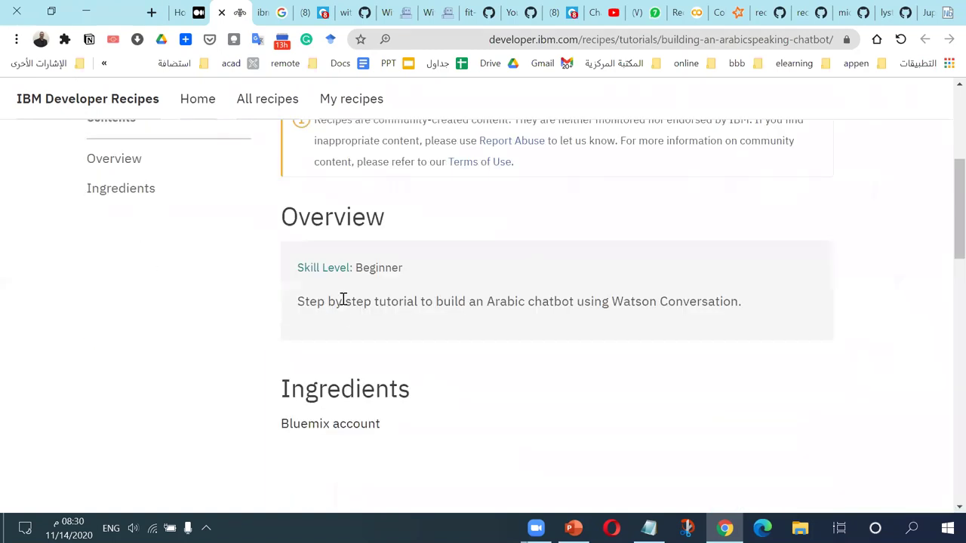
{"action": "scroll", "coordinate": [313, 323], "scroll_direction": "down", "scroll_amount": 3}
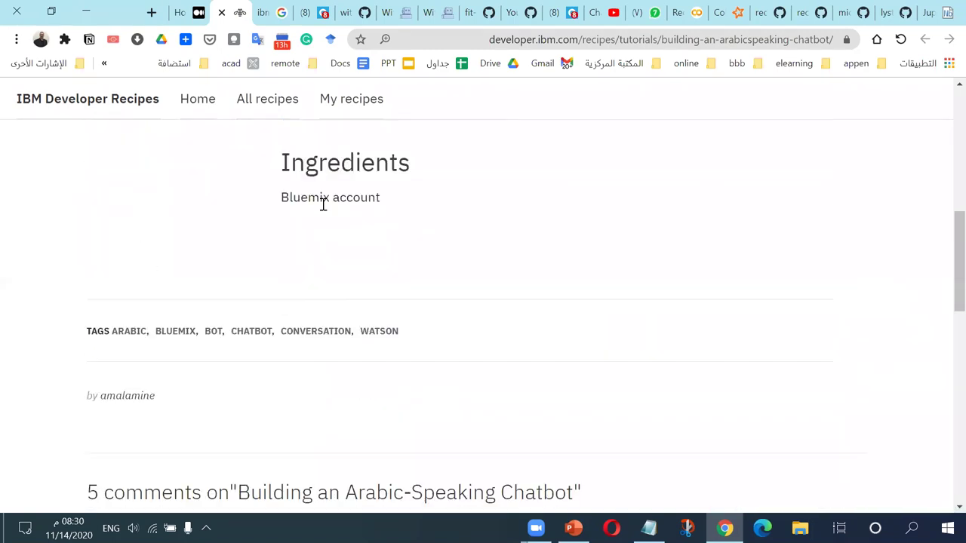
{"action": "scroll", "coordinate": [398, 305], "scroll_direction": "down", "scroll_amount": 6}
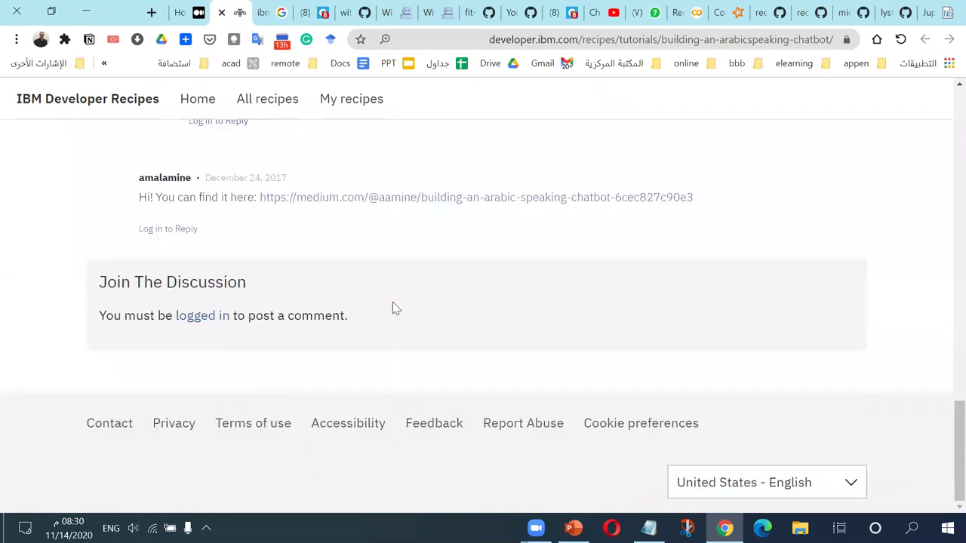
{"action": "scroll", "coordinate": [285, 296], "scroll_direction": "up", "scroll_amount": 7}
{"action": "scroll", "coordinate": [285, 299], "scroll_direction": "up", "scroll_amount": 4}
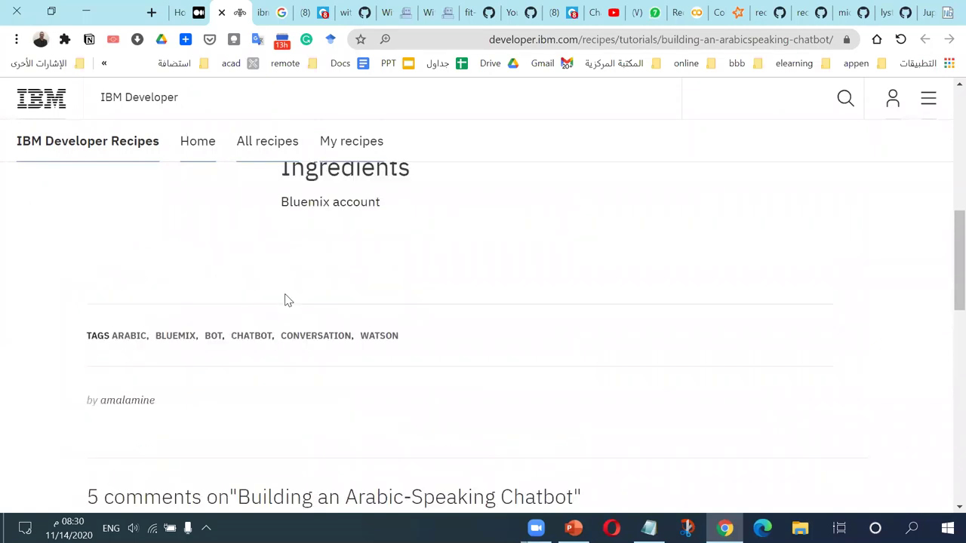
{"action": "scroll", "coordinate": [367, 338], "scroll_direction": "up", "scroll_amount": 2}
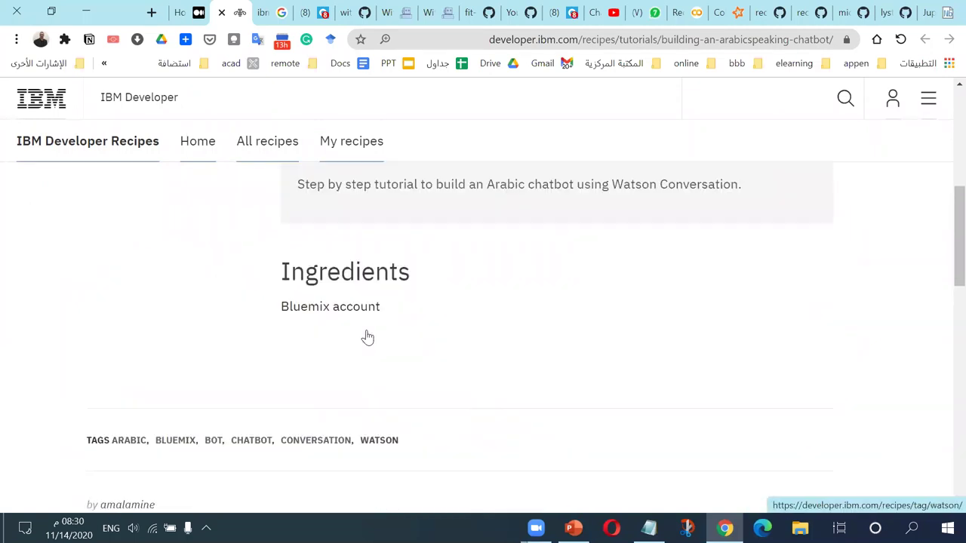
{"action": "scroll", "coordinate": [368, 335], "scroll_direction": "up", "scroll_amount": 3}
{"action": "scroll", "coordinate": [367, 332], "scroll_direction": "up", "scroll_amount": 3}
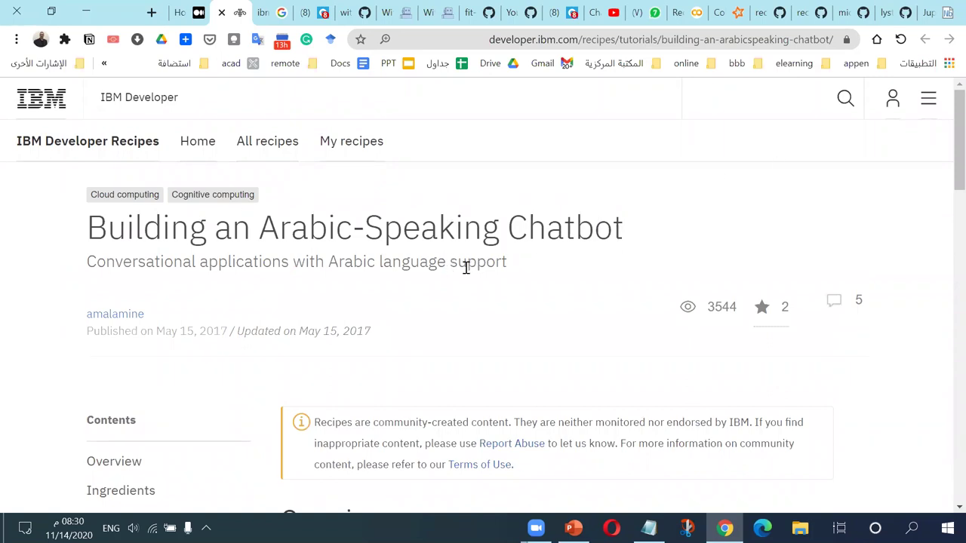
{"action": "scroll", "coordinate": [459, 334], "scroll_direction": "down", "scroll_amount": 10}
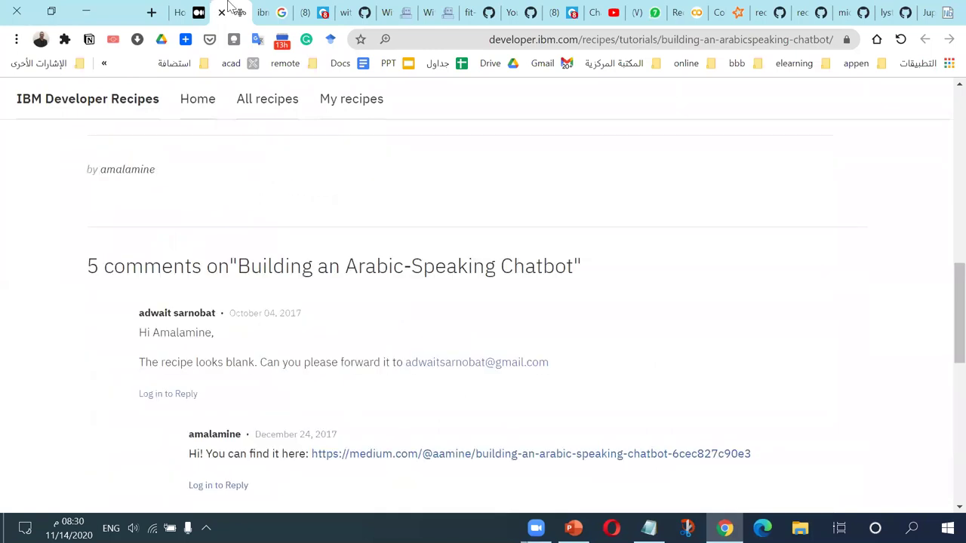
- From the Google results, open "(Arabic): Build a chatbot using the Watson Assistant search skill" and skim the workshop's description, prerequisites and speakers
{"action": "left_click", "coordinate": [269, 9]}
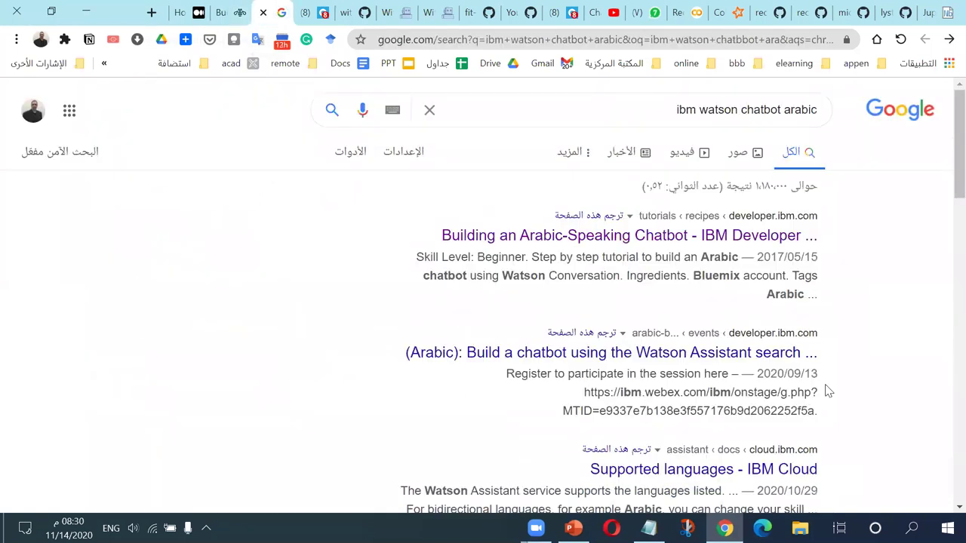
{"action": "scroll", "coordinate": [564, 289], "scroll_direction": "down", "scroll_amount": 1}
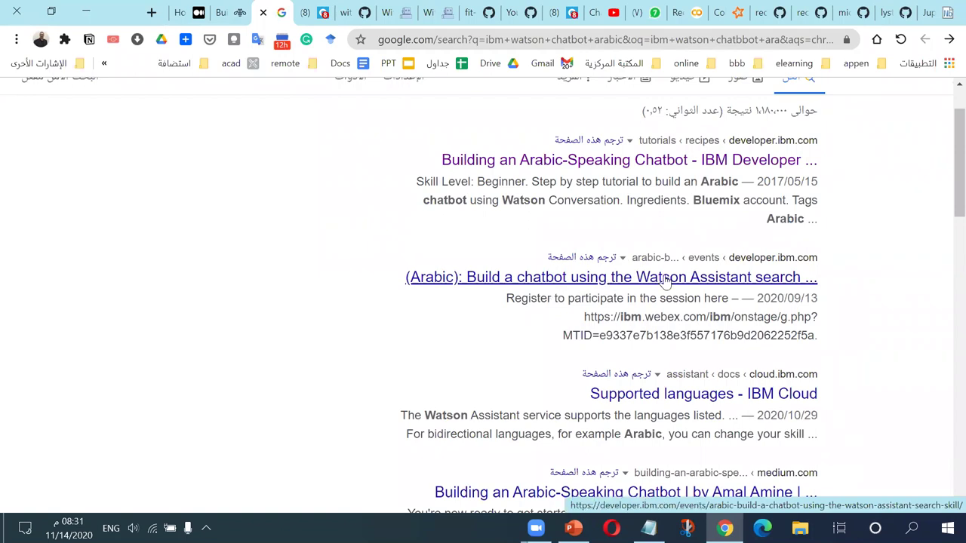
{"action": "left_click", "coordinate": [654, 406]}
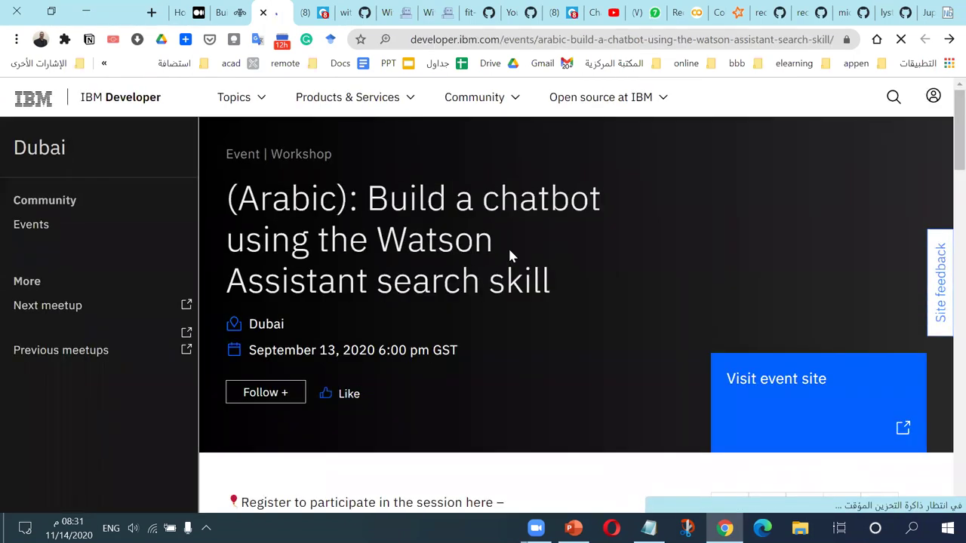
{"action": "scroll", "coordinate": [508, 255], "scroll_direction": "down", "scroll_amount": 5}
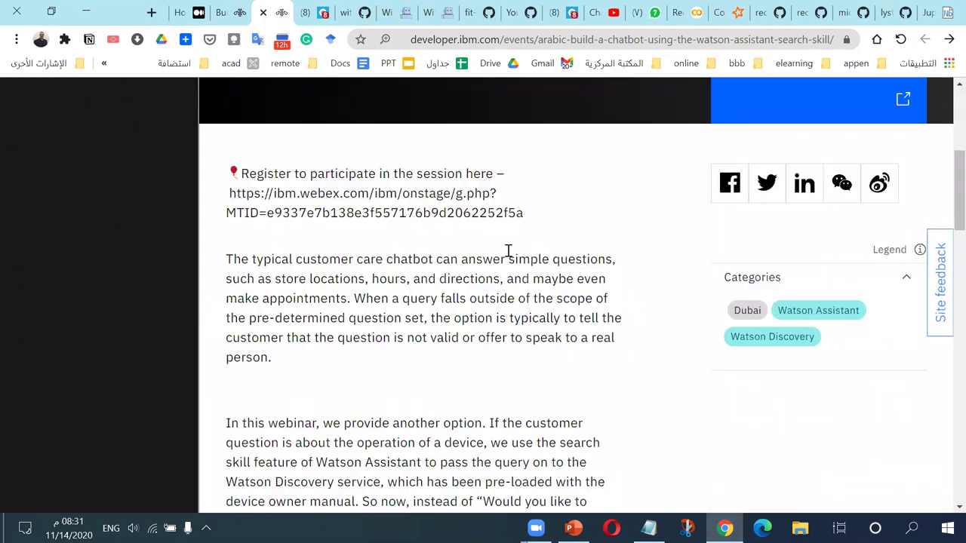
{"action": "scroll", "coordinate": [508, 255], "scroll_direction": "down", "scroll_amount": 10}
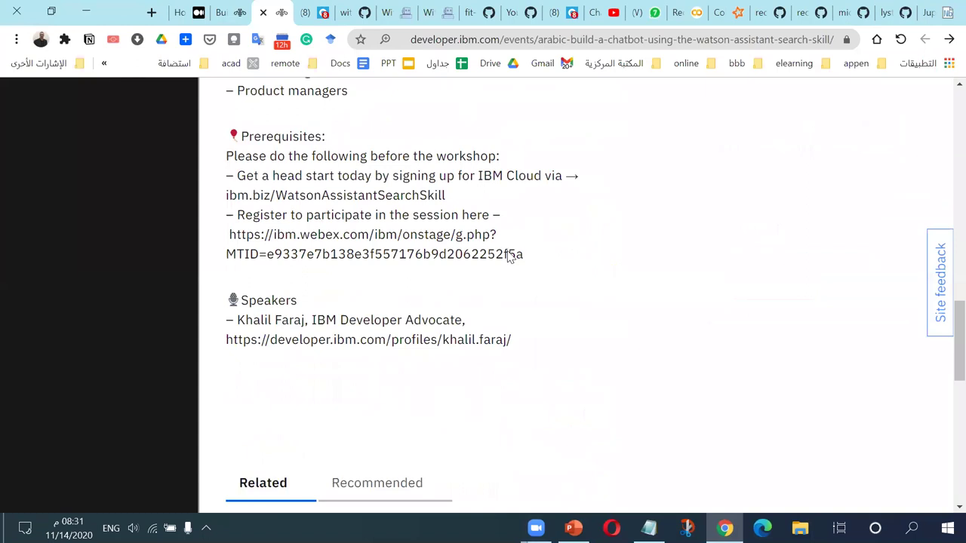
{"action": "scroll", "coordinate": [508, 255], "scroll_direction": "down", "scroll_amount": 5}
{"action": "scroll", "coordinate": [508, 257], "scroll_direction": "up", "scroll_amount": 10}
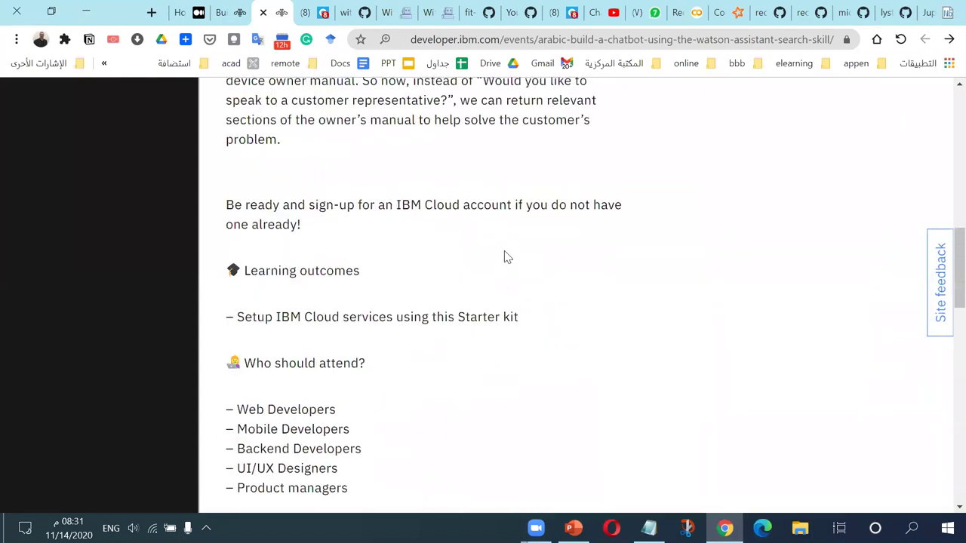
{"action": "scroll", "coordinate": [508, 257], "scroll_direction": "up", "scroll_amount": 10}
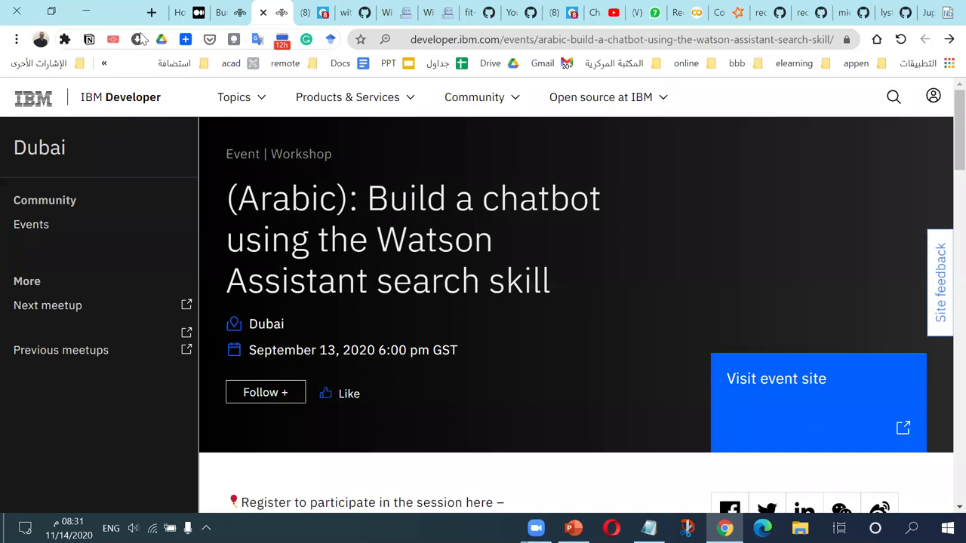
- Search Google for "top 25 chatbot services" in a new tab
{"action": "left_click", "coordinate": [154, 13]}
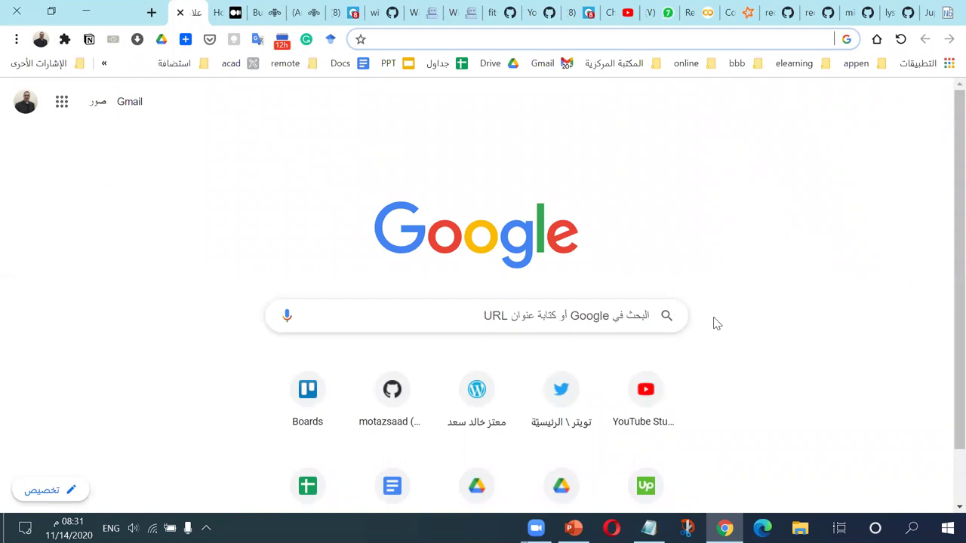
{"action": "type", "text": "top"}
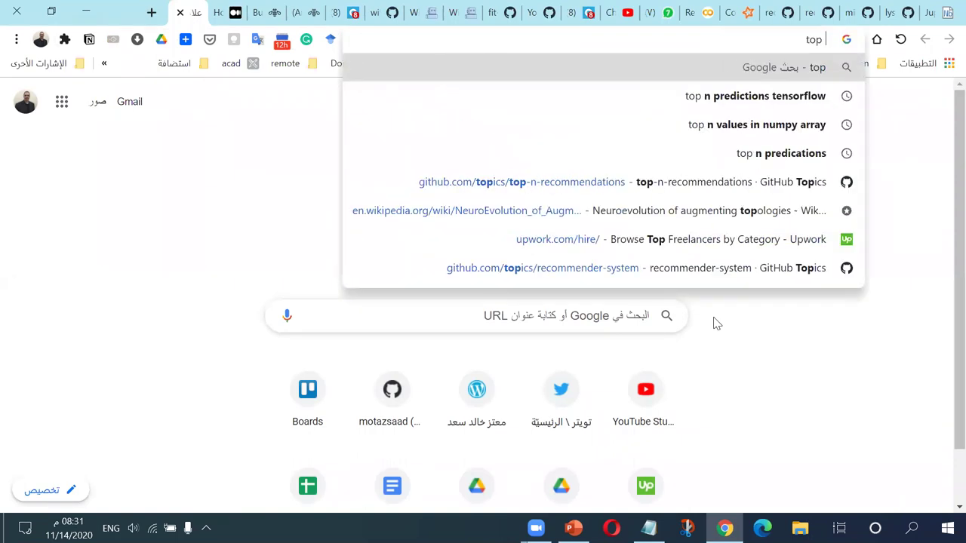
{"action": "type", "text": " 2"}
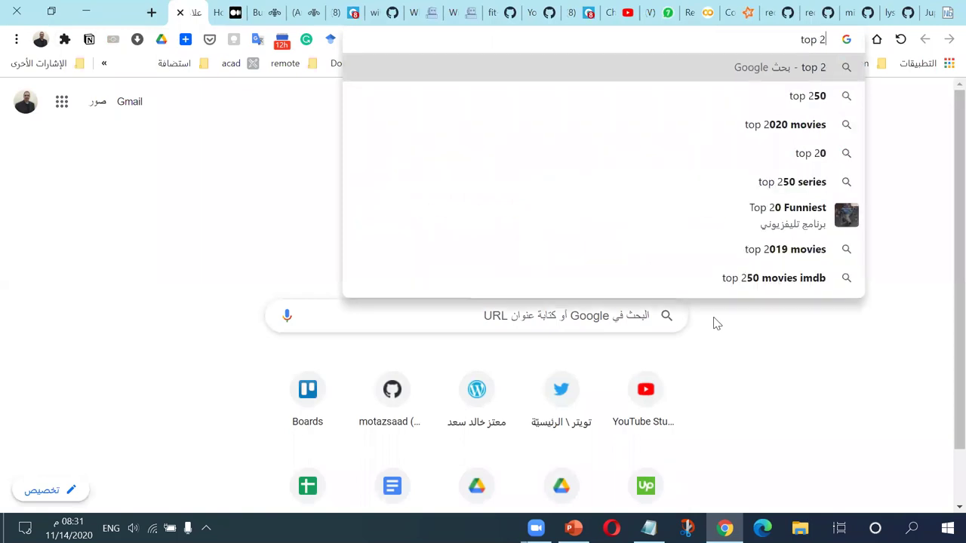
{"action": "type", "text": "5 cha"}
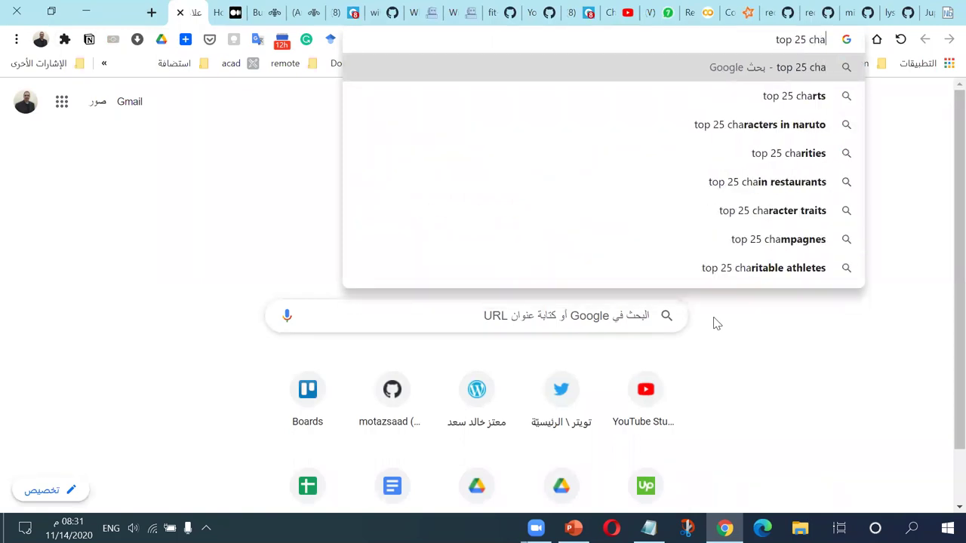
{"action": "type", "text": "tbot ser"}
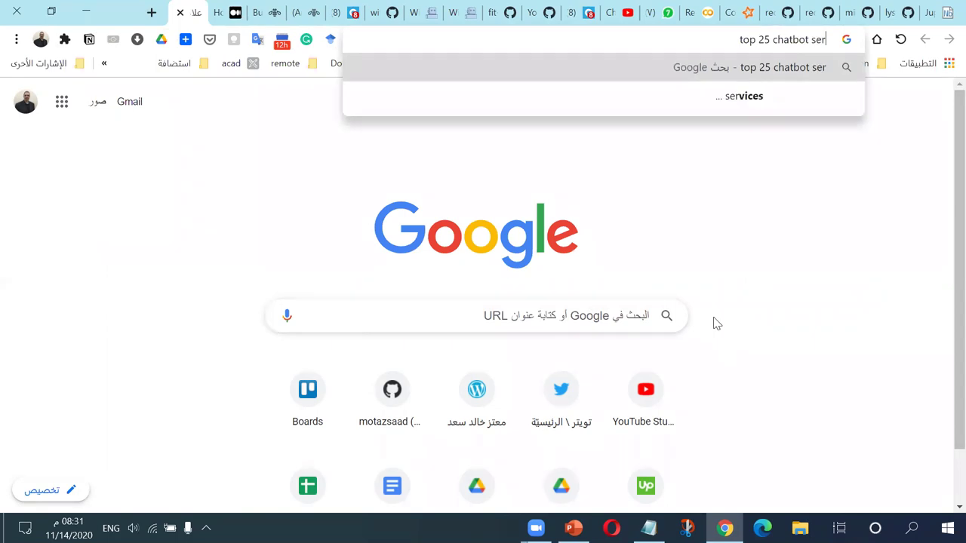
{"action": "type", "text": "bices"}
{"action": "key", "text": "Return"}
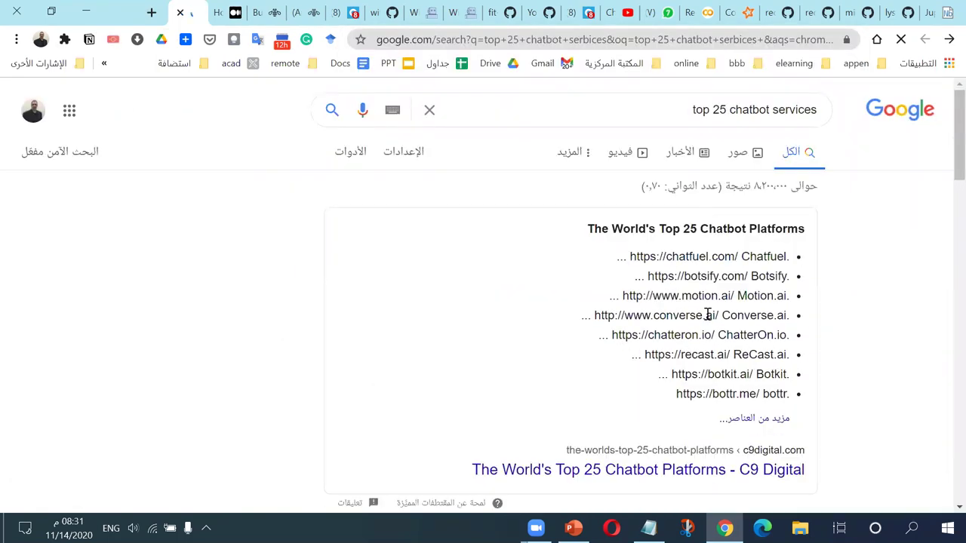
- Open C9 Digital's "The World's Top 25 Chatbot Platforms" result in a new tab and switch to it
{"action": "scroll", "coordinate": [715, 347], "scroll_direction": "down", "scroll_amount": 1}
{"action": "scroll", "coordinate": [717, 371], "scroll_direction": "down", "scroll_amount": 1}
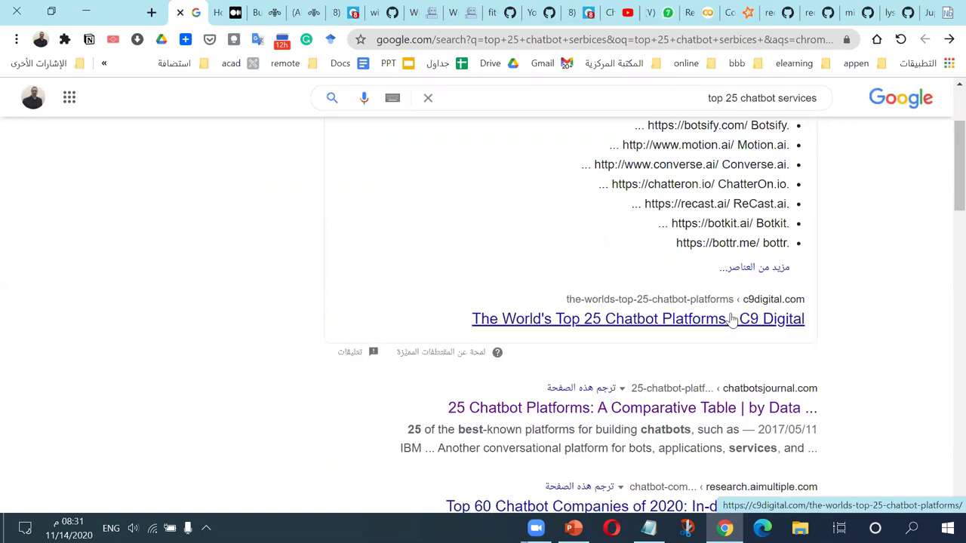
{"action": "middle_click", "coordinate": [732, 319]}
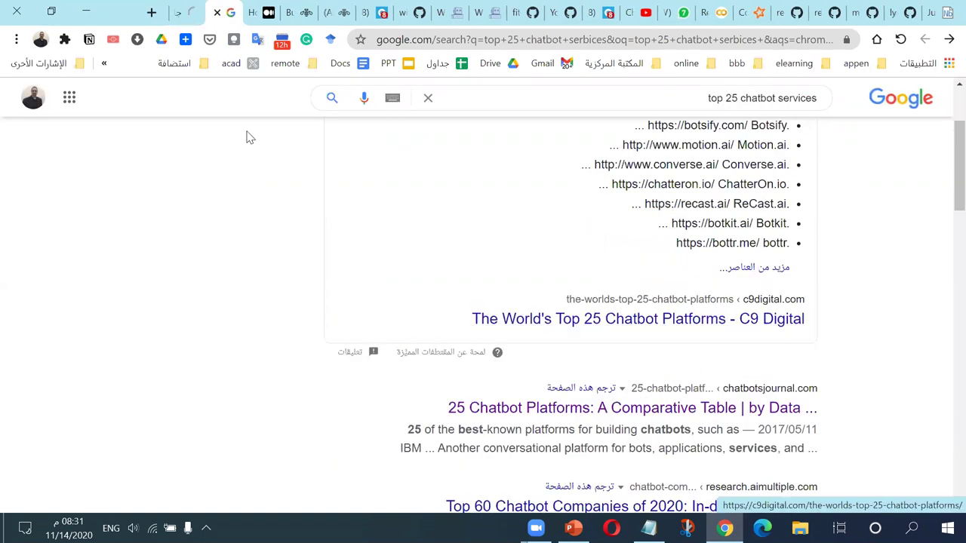
{"action": "left_click", "coordinate": [194, 11]}
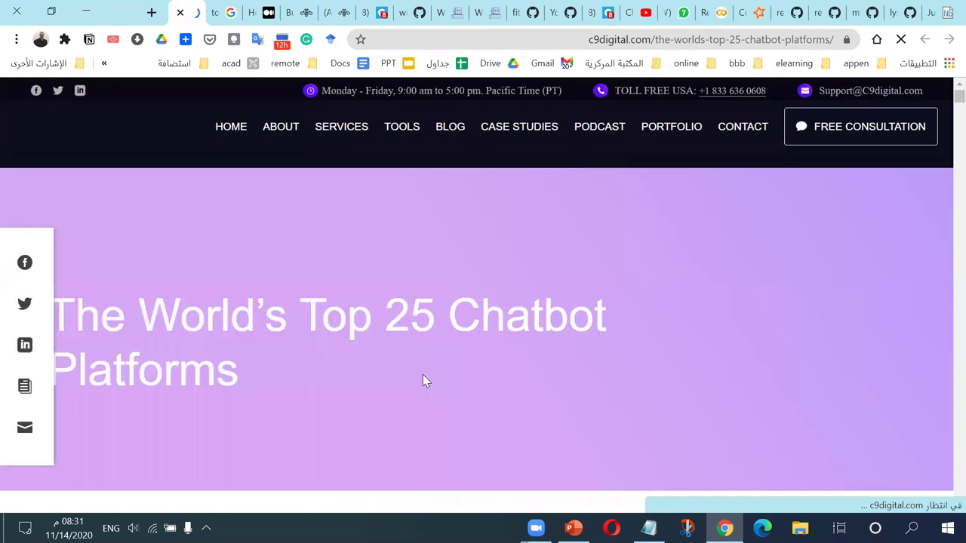
- Read the article's introduction and skim the first platform entries from Chatfuel through MobileMonkey to Botsify
{"action": "scroll", "coordinate": [455, 358], "scroll_direction": "down", "scroll_amount": 8}
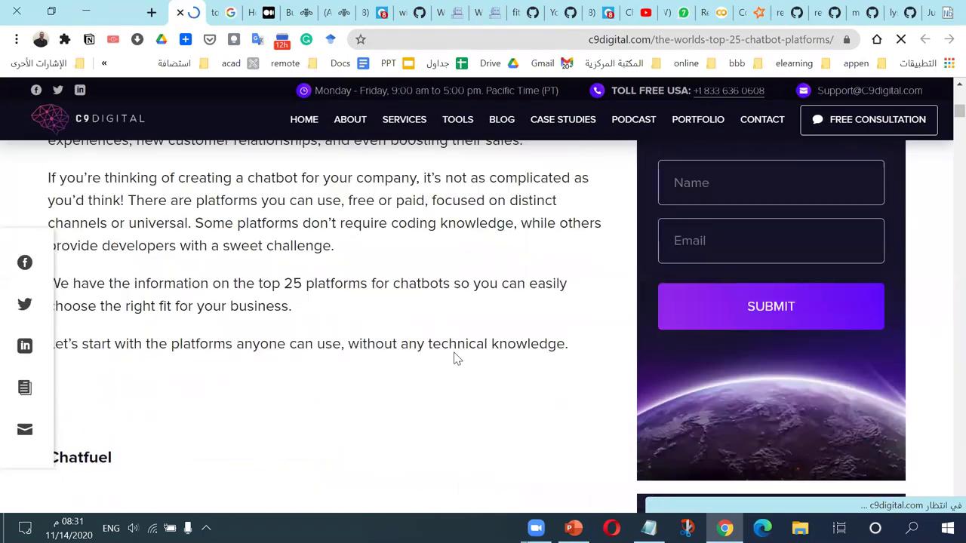
{"action": "scroll", "coordinate": [450, 351], "scroll_direction": "up", "scroll_amount": 7}
{"action": "scroll", "coordinate": [448, 351], "scroll_direction": "down", "scroll_amount": 4}
{"action": "scroll", "coordinate": [448, 351], "scroll_direction": "down", "scroll_amount": 10}
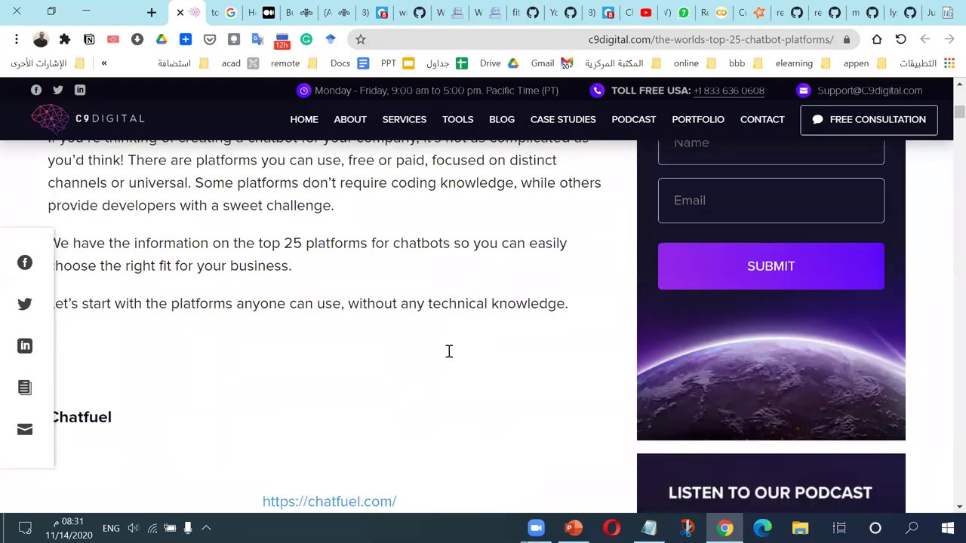
{"action": "scroll", "coordinate": [363, 341], "scroll_direction": "down", "scroll_amount": 3}
{"action": "scroll", "coordinate": [313, 313], "scroll_direction": "up", "scroll_amount": 1}
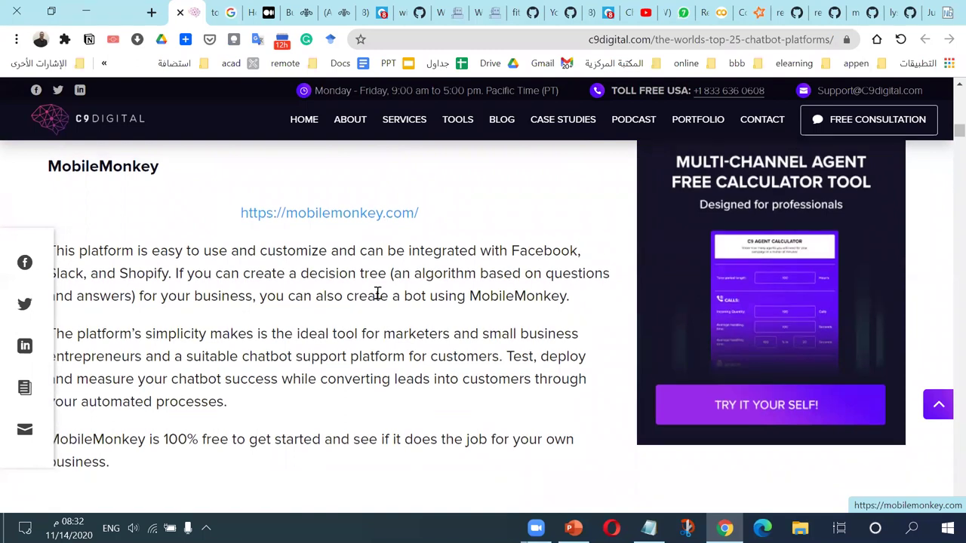
{"action": "scroll", "coordinate": [378, 293], "scroll_direction": "down", "scroll_amount": 6}
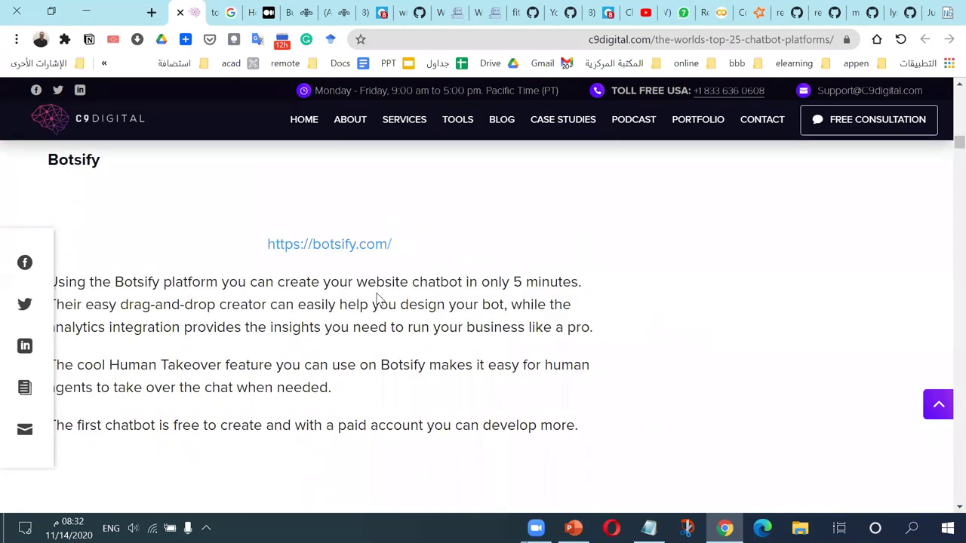
{"action": "scroll", "coordinate": [374, 296], "scroll_direction": "up", "scroll_amount": 1}
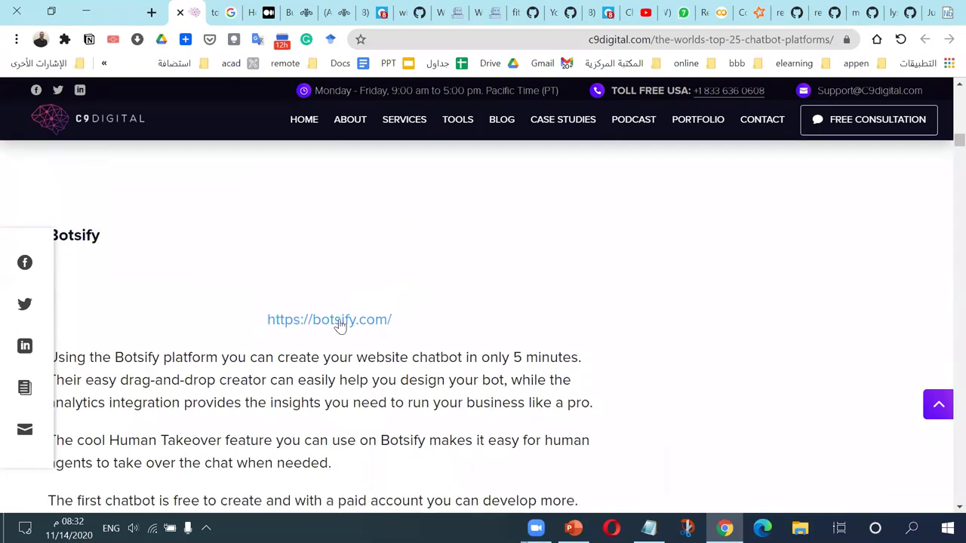
- Review the Motion.ai, Converse.ai and ChatterOn.io entries in the platform list
{"action": "scroll", "coordinate": [343, 326], "scroll_direction": "down", "scroll_amount": 6}
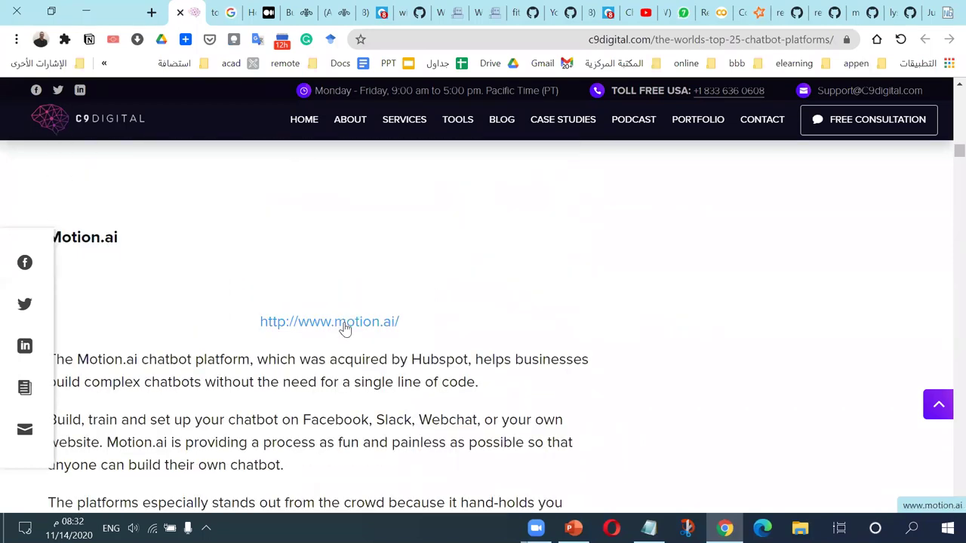
{"action": "scroll", "coordinate": [343, 326], "scroll_direction": "down", "scroll_amount": 1}
{"action": "scroll", "coordinate": [345, 327], "scroll_direction": "down", "scroll_amount": 4}
{"action": "scroll", "coordinate": [344, 328], "scroll_direction": "down", "scroll_amount": 1}
{"action": "scroll", "coordinate": [344, 324], "scroll_direction": "down", "scroll_amount": 1}
{"action": "scroll", "coordinate": [339, 321], "scroll_direction": "up", "scroll_amount": 1}
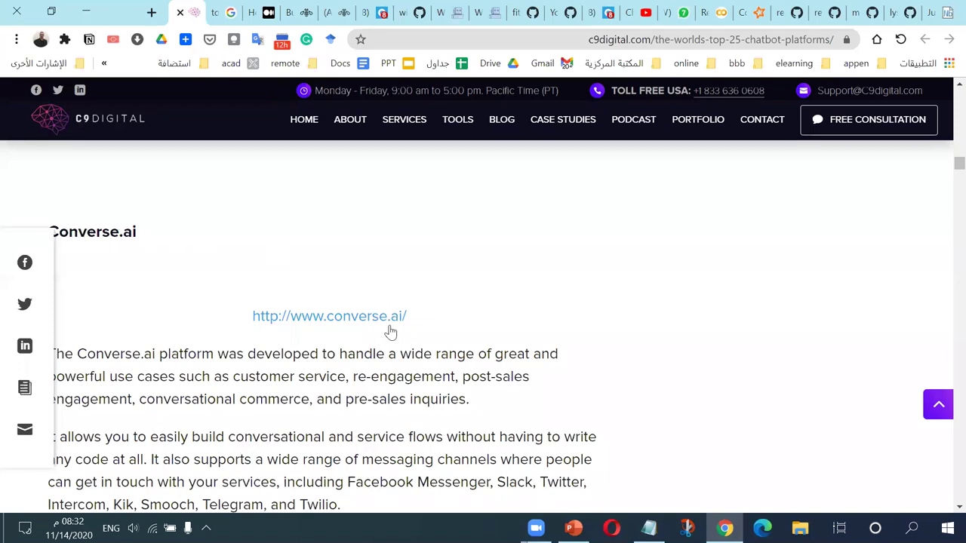
{"action": "scroll", "coordinate": [416, 336], "scroll_direction": "down", "scroll_amount": 2}
{"action": "scroll", "coordinate": [416, 337], "scroll_direction": "down", "scroll_amount": 4}
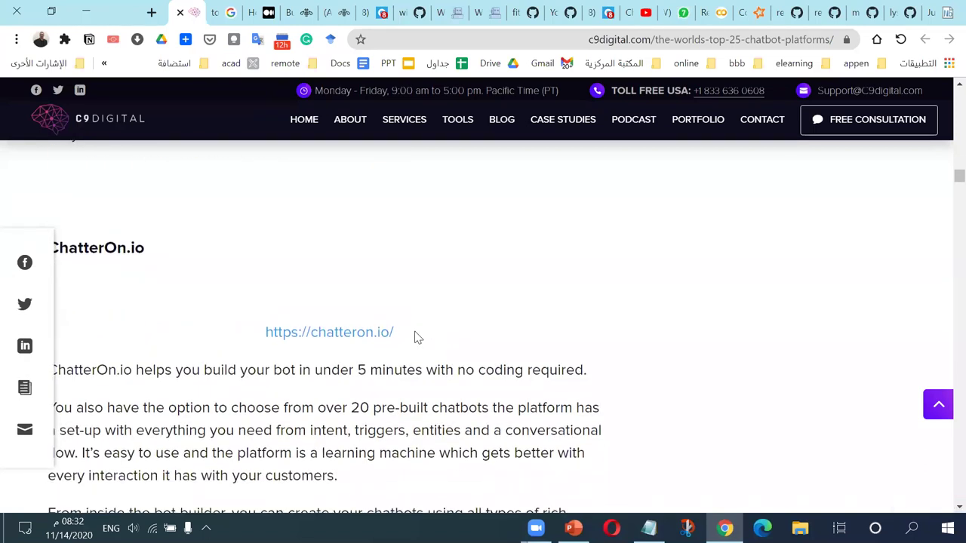
{"action": "scroll", "coordinate": [416, 337], "scroll_direction": "down", "scroll_amount": 1}
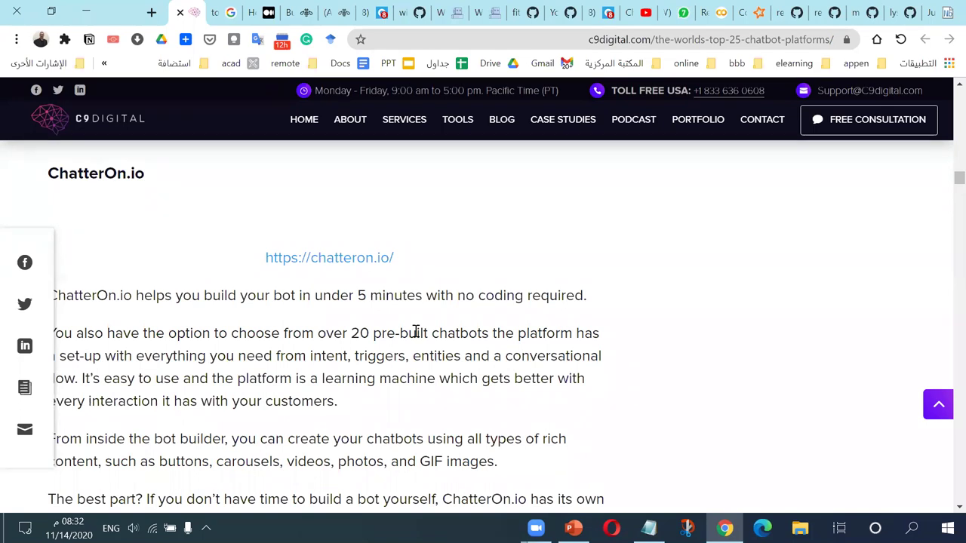
- Skim the platform entries from ReCast.ai down to SnatchBot
{"action": "scroll", "coordinate": [365, 303], "scroll_direction": "down", "scroll_amount": 6}
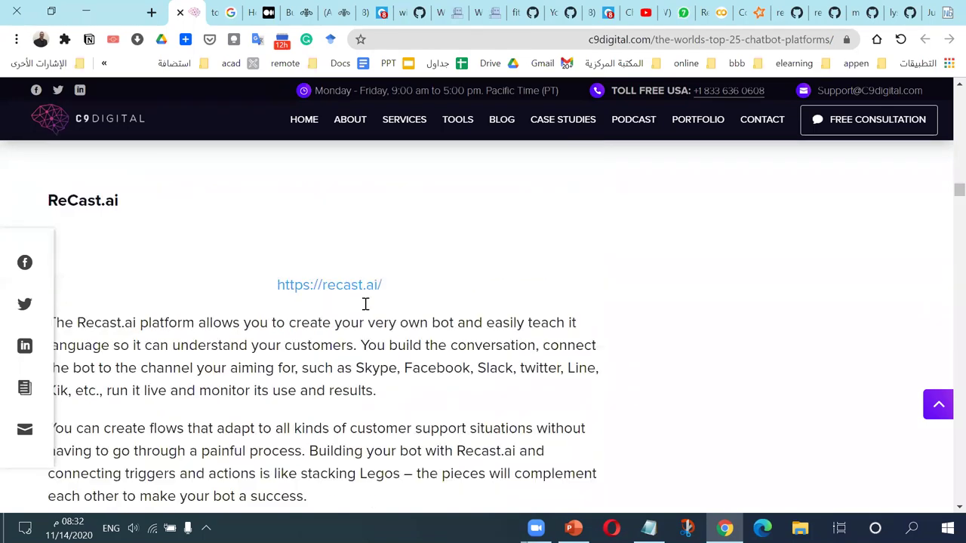
{"action": "scroll", "coordinate": [259, 287], "scroll_direction": "down", "scroll_amount": 5}
{"action": "scroll", "coordinate": [259, 293], "scroll_direction": "down", "scroll_amount": 8}
{"action": "scroll", "coordinate": [259, 293], "scroll_direction": "down", "scroll_amount": 5}
{"action": "scroll", "coordinate": [259, 291], "scroll_direction": "down", "scroll_amount": 3}
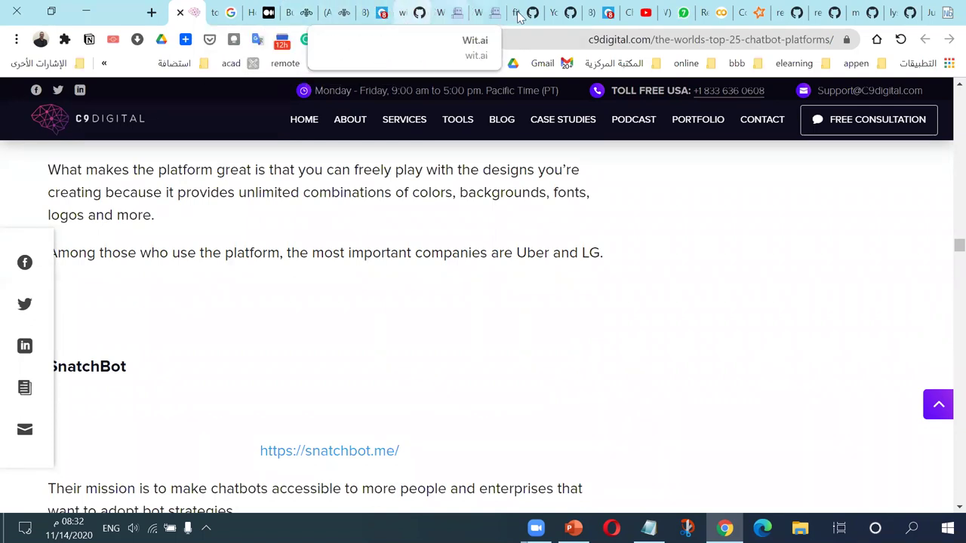
- Switch to the open Wit.ai page and read through its home page from the headline to the footer
{"action": "left_click", "coordinate": [487, 11]}
{"action": "scroll", "coordinate": [595, 370], "scroll_direction": "up", "scroll_amount": 10}
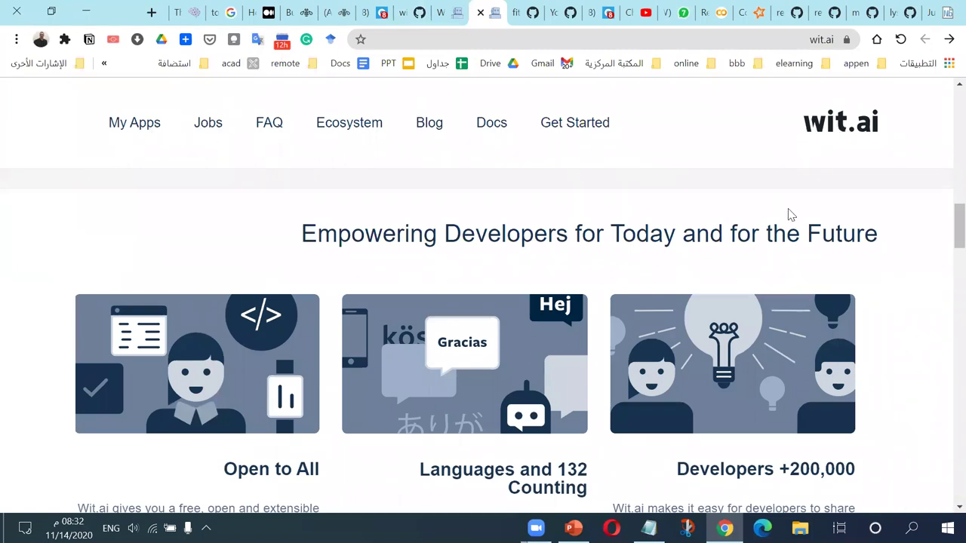
{"action": "scroll", "coordinate": [780, 212], "scroll_direction": "up", "scroll_amount": 10}
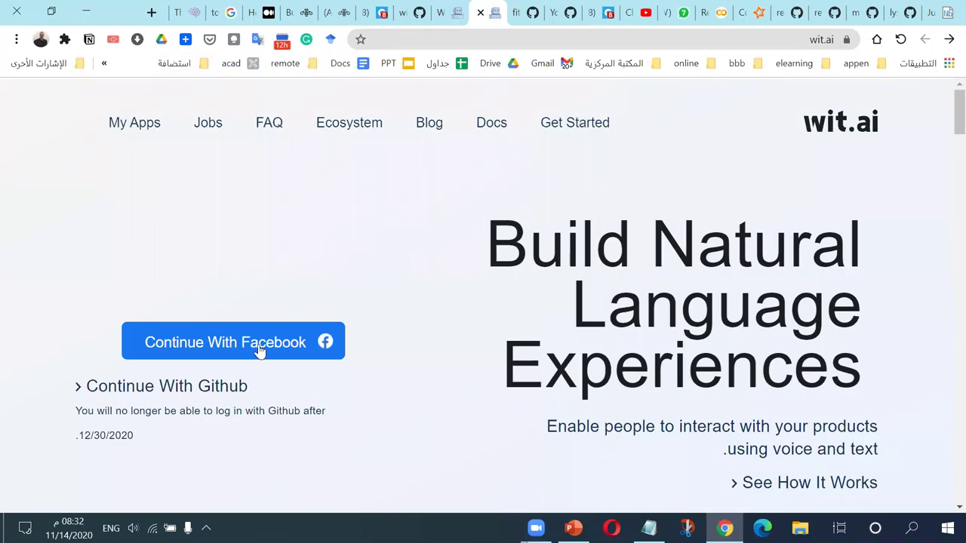
{"action": "scroll", "coordinate": [640, 376], "scroll_direction": "down", "scroll_amount": 1}
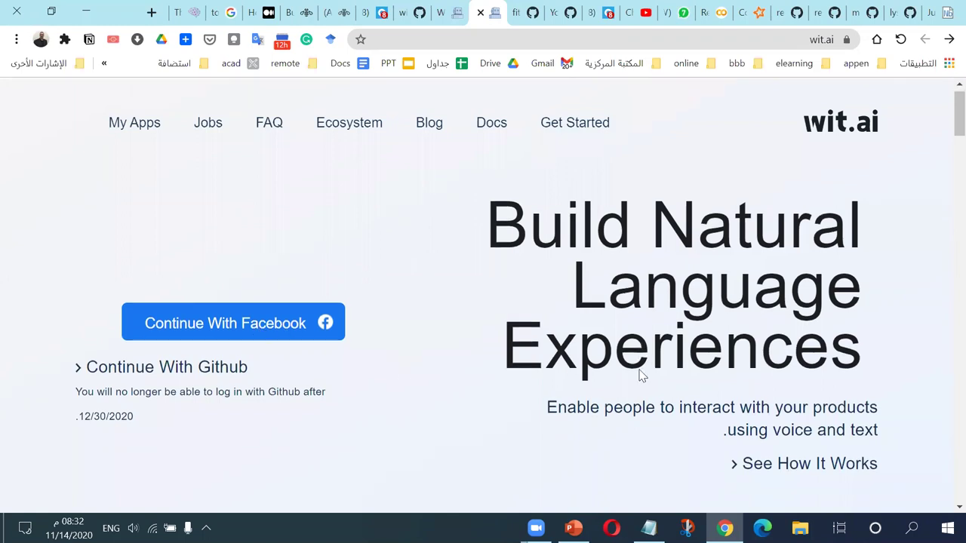
{"action": "scroll", "coordinate": [640, 376], "scroll_direction": "down", "scroll_amount": 3}
{"action": "scroll", "coordinate": [640, 371], "scroll_direction": "up", "scroll_amount": 3}
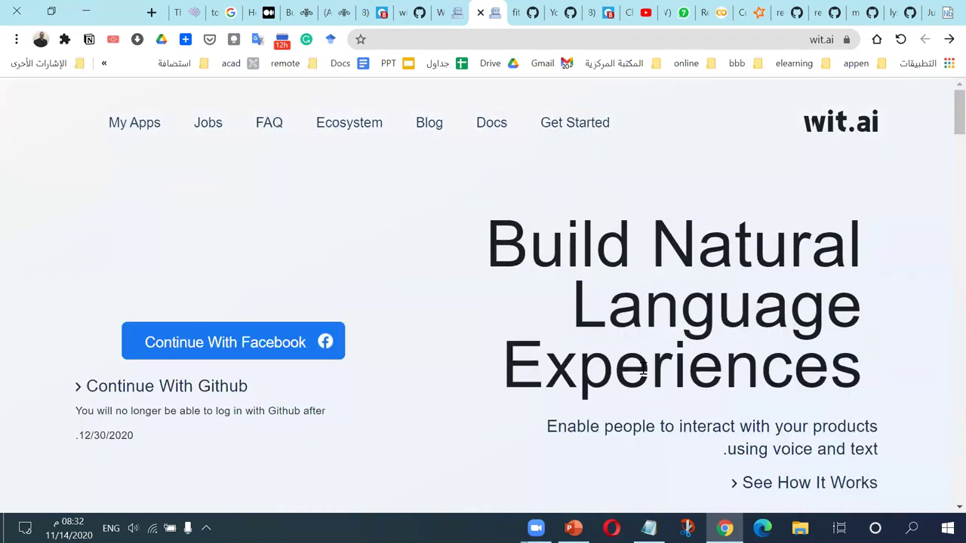
{"action": "scroll", "coordinate": [642, 370], "scroll_direction": "down", "scroll_amount": 3}
{"action": "scroll", "coordinate": [643, 370], "scroll_direction": "down", "scroll_amount": 5}
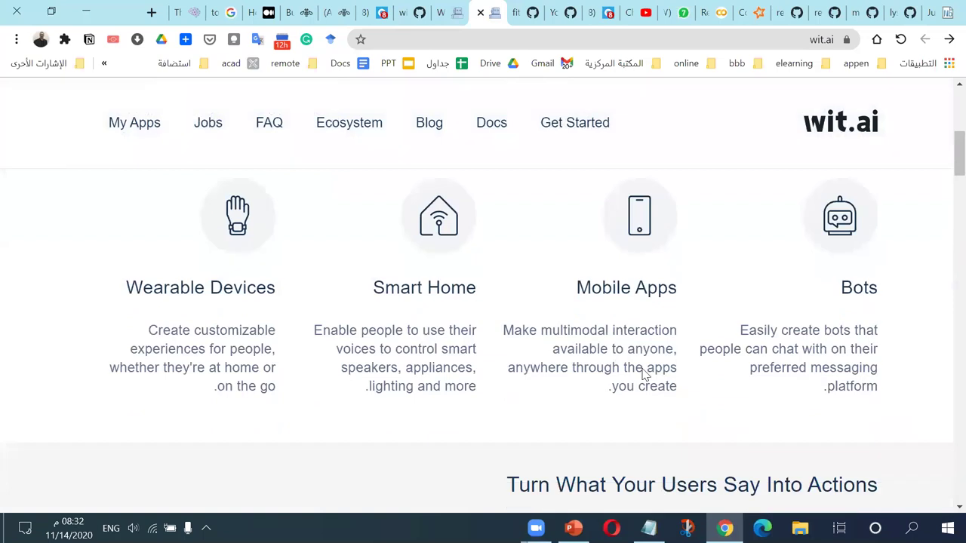
{"action": "scroll", "coordinate": [642, 373], "scroll_direction": "down", "scroll_amount": 3}
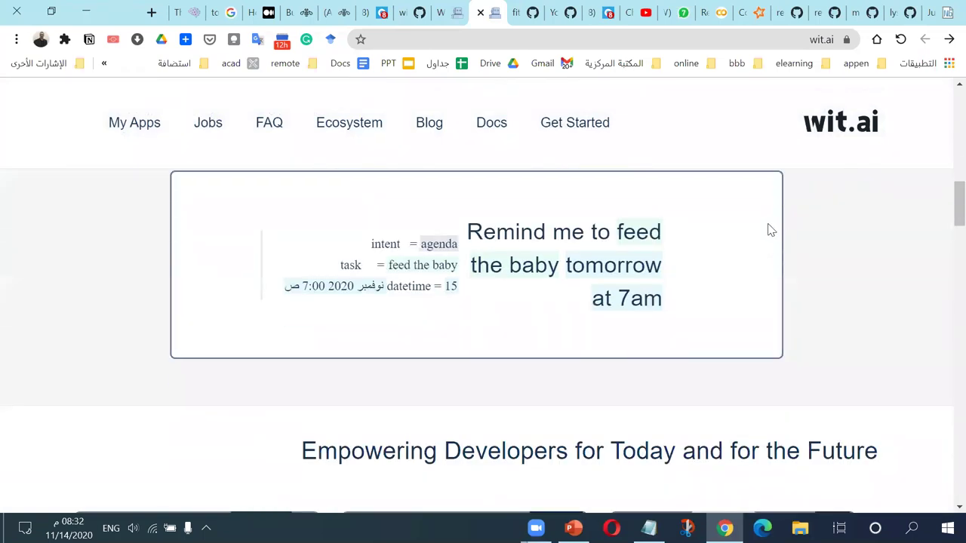
{"action": "scroll", "coordinate": [360, 291], "scroll_direction": "down", "scroll_amount": 4}
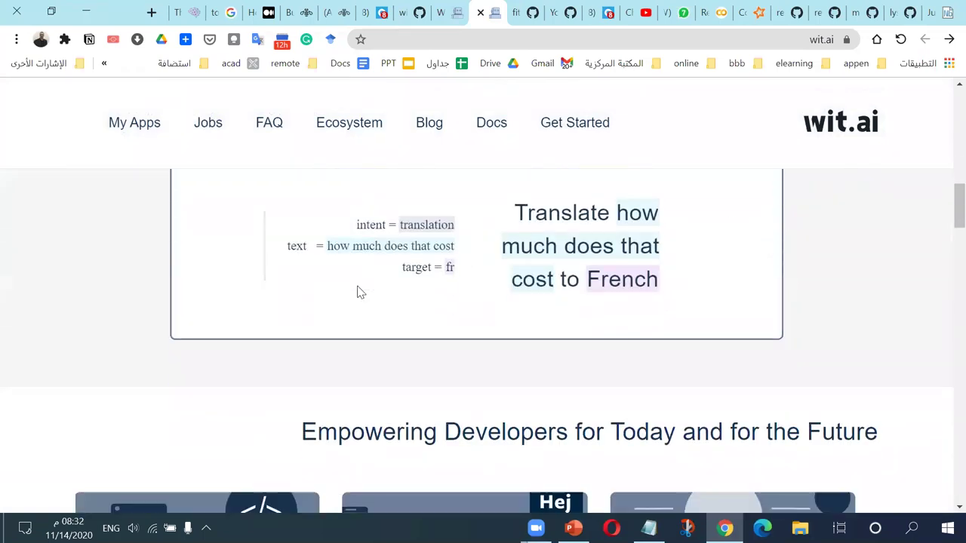
{"action": "scroll", "coordinate": [359, 293], "scroll_direction": "down", "scroll_amount": 10}
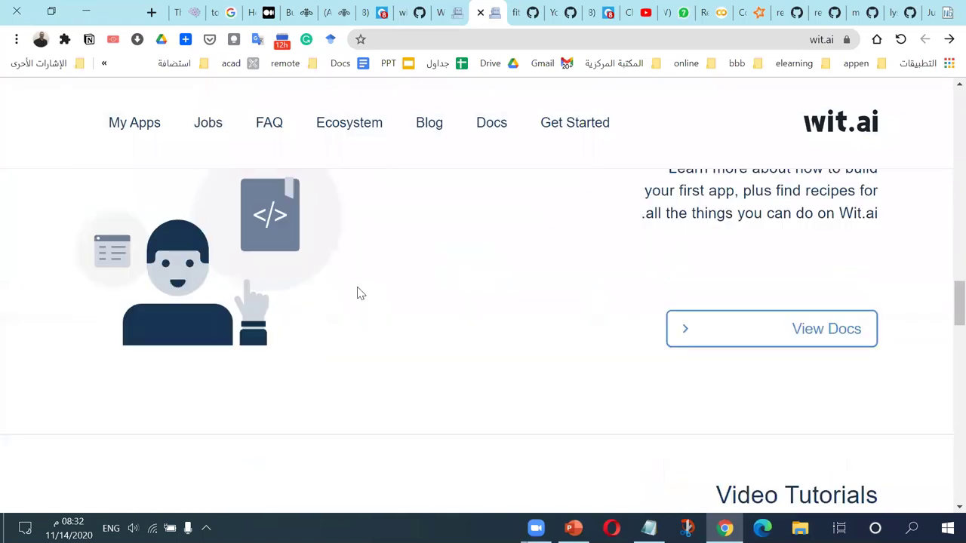
{"action": "scroll", "coordinate": [359, 293], "scroll_direction": "down", "scroll_amount": 8}
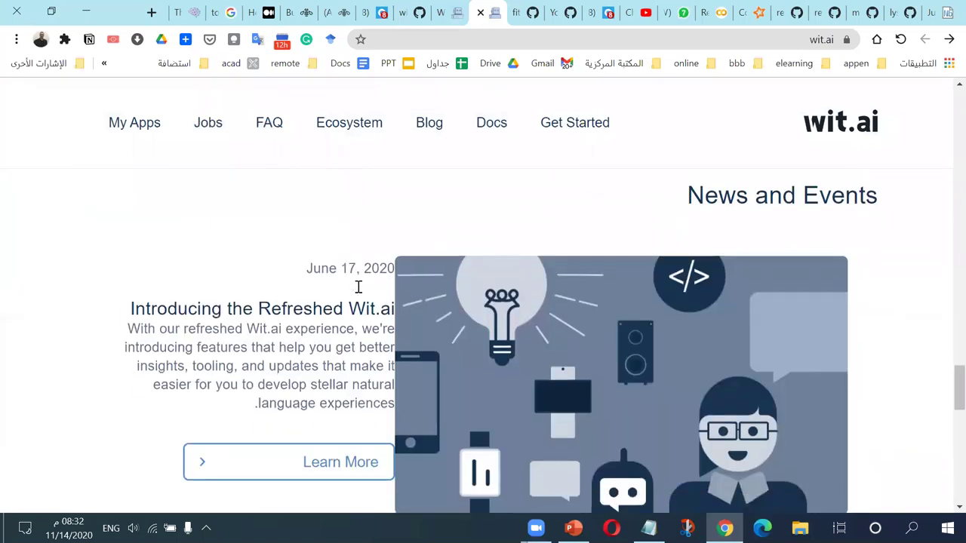
{"action": "scroll", "coordinate": [359, 293], "scroll_direction": "down", "scroll_amount": 10}
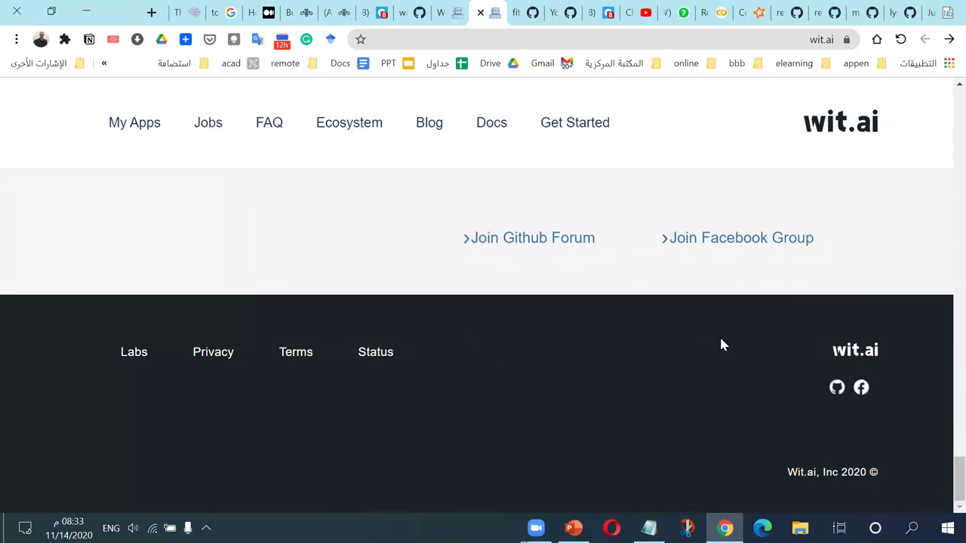
- Review Wit.ai's video tutorials, developer and language sections again, back up to the introductory headline
{"action": "scroll", "coordinate": [720, 340], "scroll_direction": "up", "scroll_amount": 8}
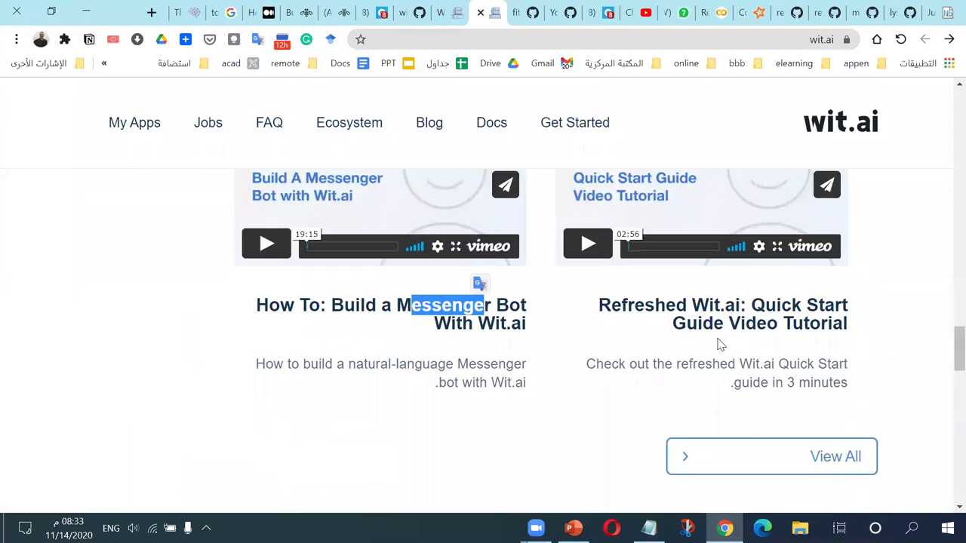
{"action": "scroll", "coordinate": [718, 345], "scroll_direction": "up", "scroll_amount": 10}
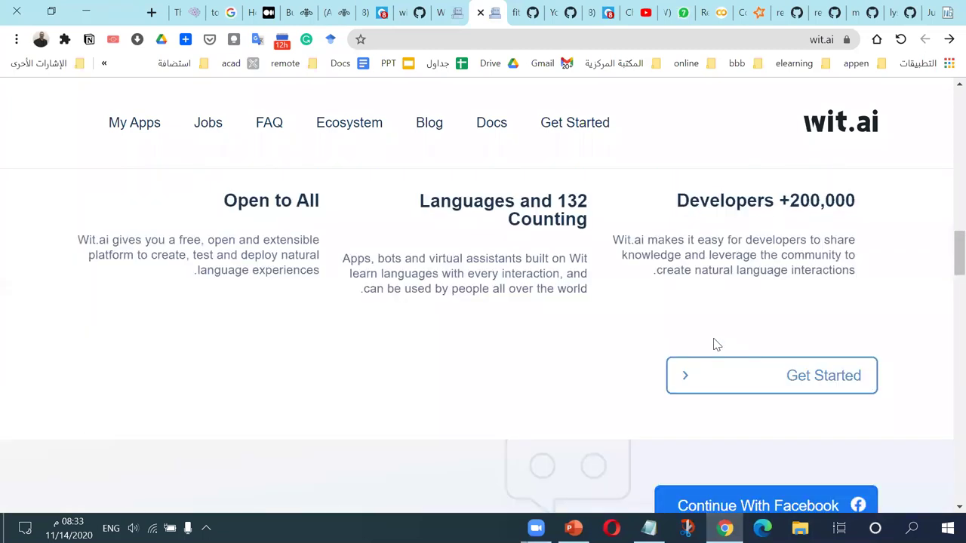
{"action": "scroll", "coordinate": [713, 341], "scroll_direction": "up", "scroll_amount": 8}
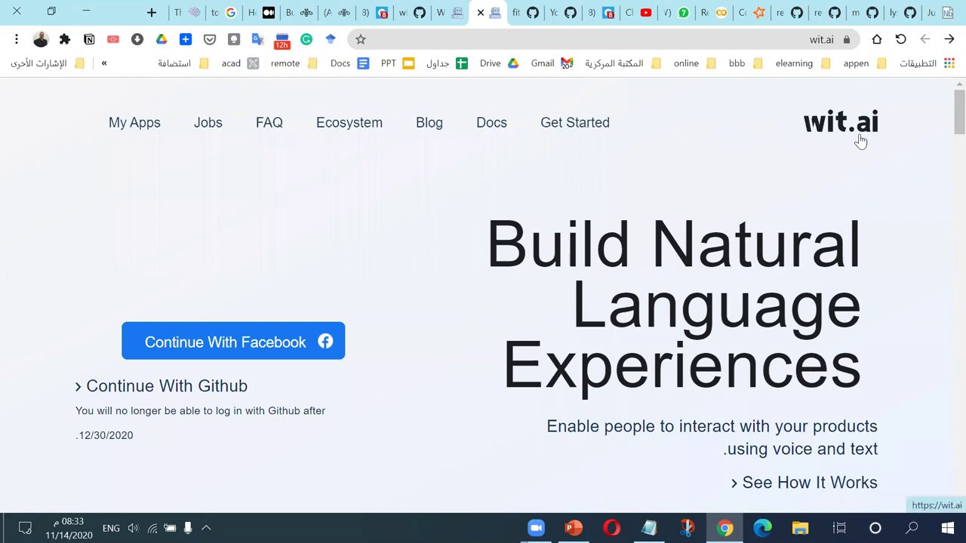
{"action": "scroll", "coordinate": [692, 391], "scroll_direction": "down", "scroll_amount": 2}
{"action": "scroll", "coordinate": [693, 390], "scroll_direction": "up", "scroll_amount": 2}
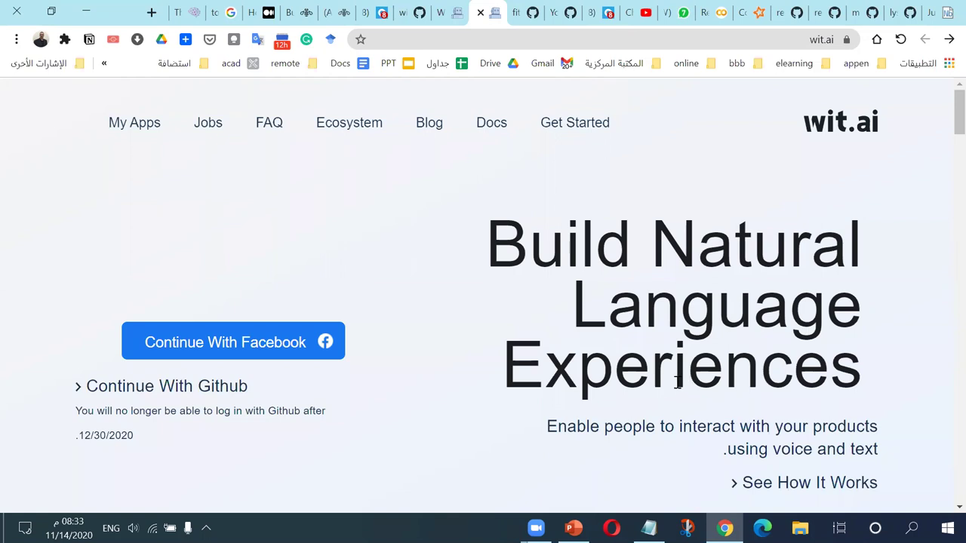
{"action": "scroll", "coordinate": [674, 390], "scroll_direction": "down", "scroll_amount": 3}
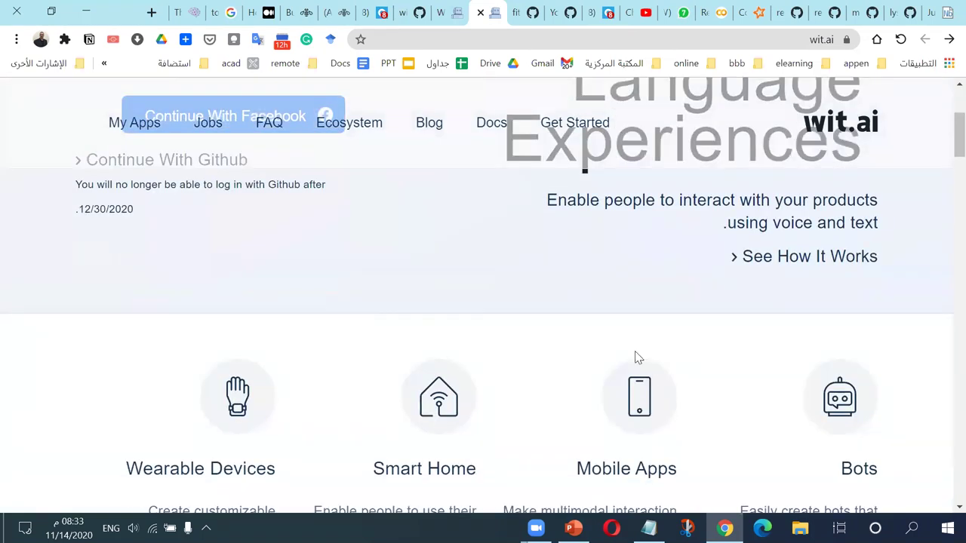
{"action": "scroll", "coordinate": [623, 351], "scroll_direction": "up", "scroll_amount": 2}
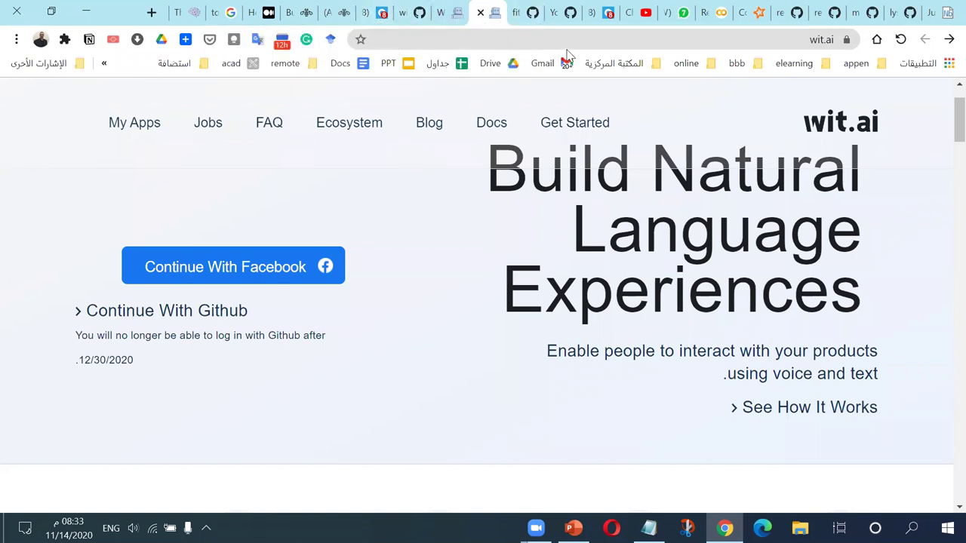
- Switch to the Mostaql Python chatbot project and reread its requirements and project card
{"action": "left_click", "coordinate": [381, 9]}
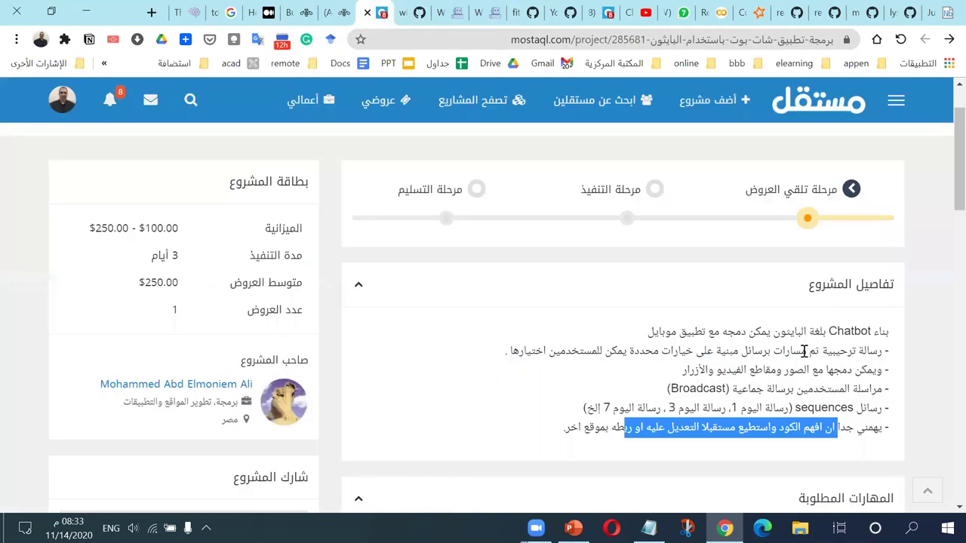
{"action": "scroll", "coordinate": [597, 295], "scroll_direction": "down", "scroll_amount": 2}
{"action": "left_click_drag", "start_coordinate": [481, 274], "coordinate": [813, 181]}
{"action": "left_click", "coordinate": [624, 239]}
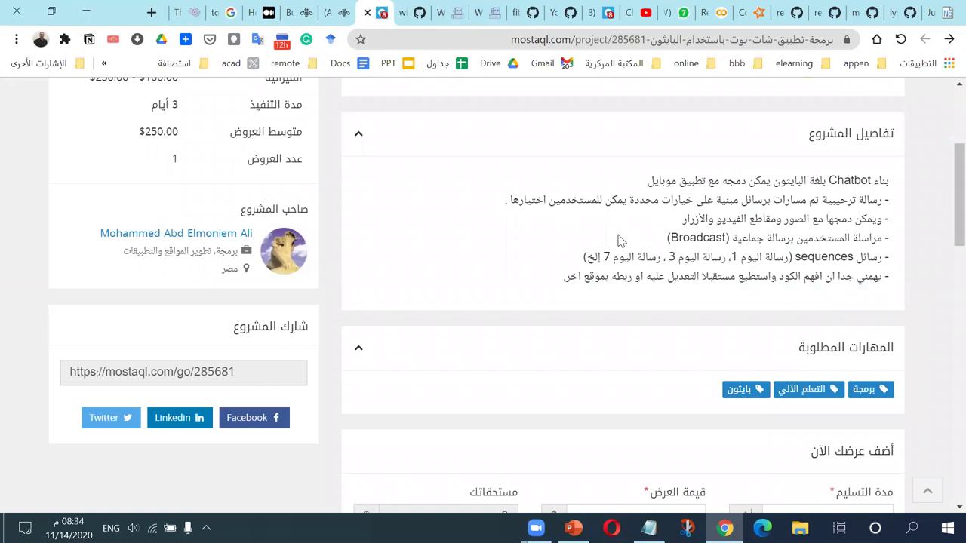
{"action": "scroll", "coordinate": [617, 240], "scroll_direction": "up", "scroll_amount": 3}
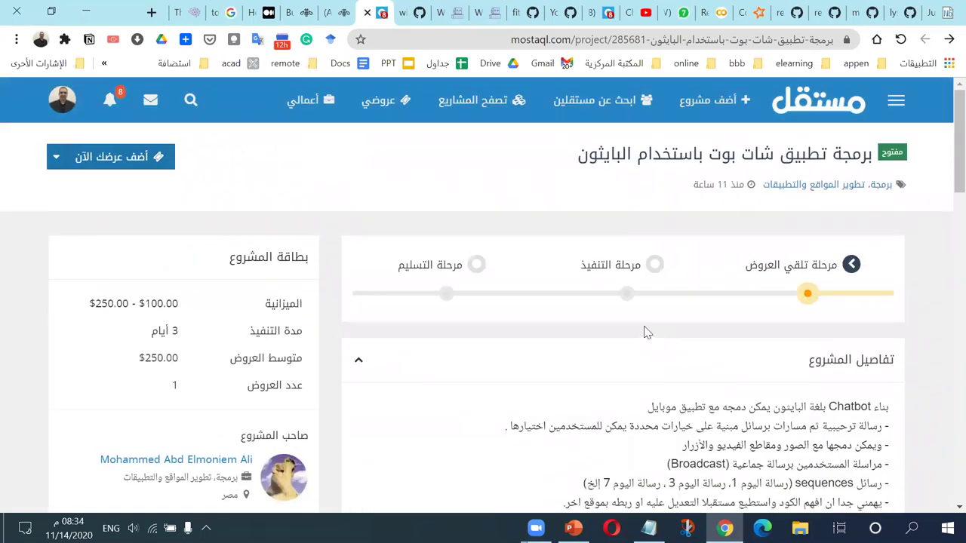
{"action": "scroll", "coordinate": [640, 325], "scroll_direction": "down", "scroll_amount": 2}
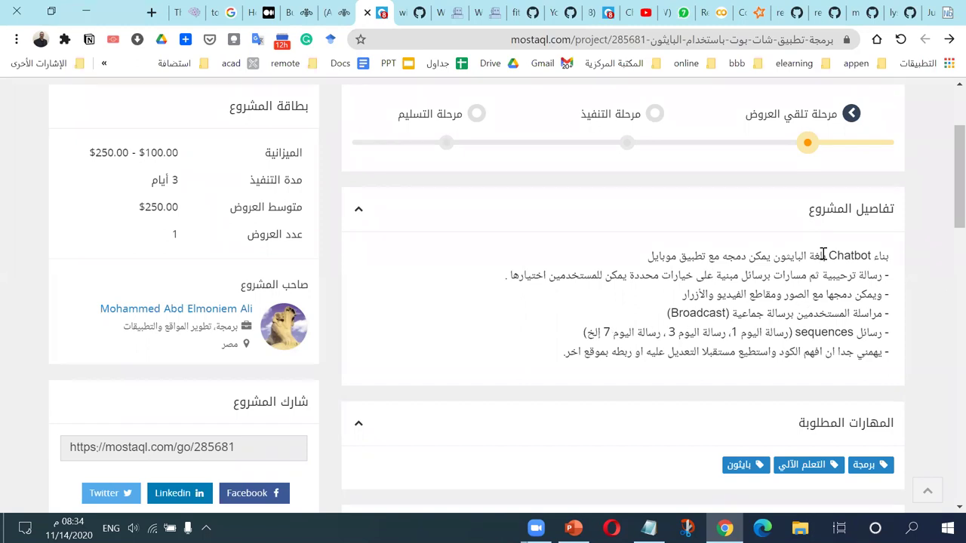
- Close the Mostaql project page and glance over the IBM workshop page on building a Watson Assistant chatbot in Arabic
{"action": "left_click", "coordinate": [367, 13]}
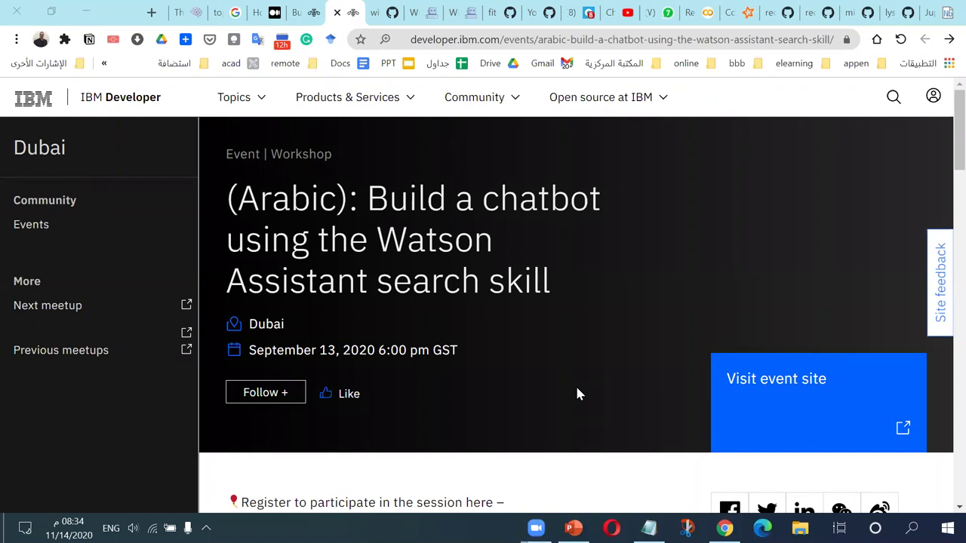
{"action": "scroll", "coordinate": [575, 394], "scroll_direction": "down", "scroll_amount": 3}
{"action": "scroll", "coordinate": [575, 394], "scroll_direction": "up", "scroll_amount": 3}
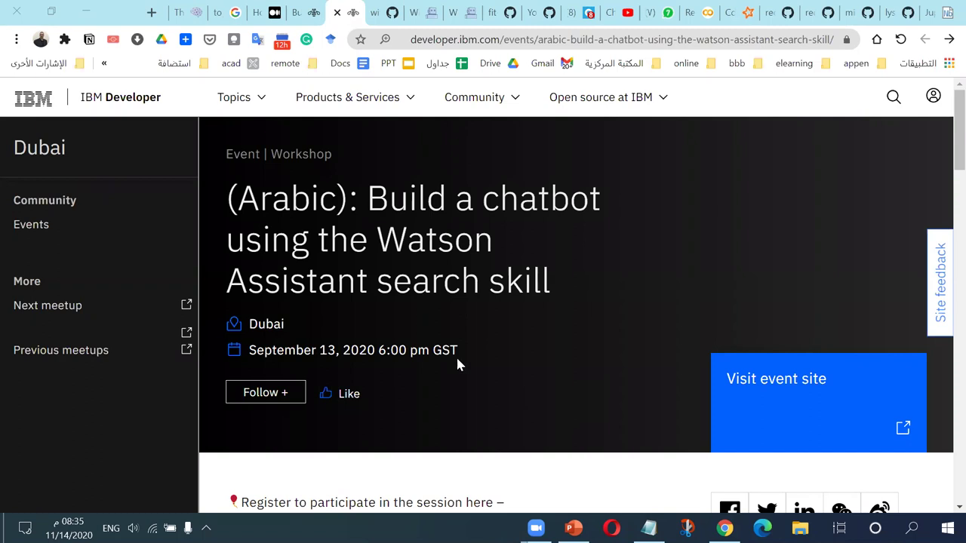
- Return to the "top 25 chatbot services" results and open "25 Chatbot Platforms: A Comparative Table" in a new tab, switching to it
{"action": "left_click", "coordinate": [232, 9]}
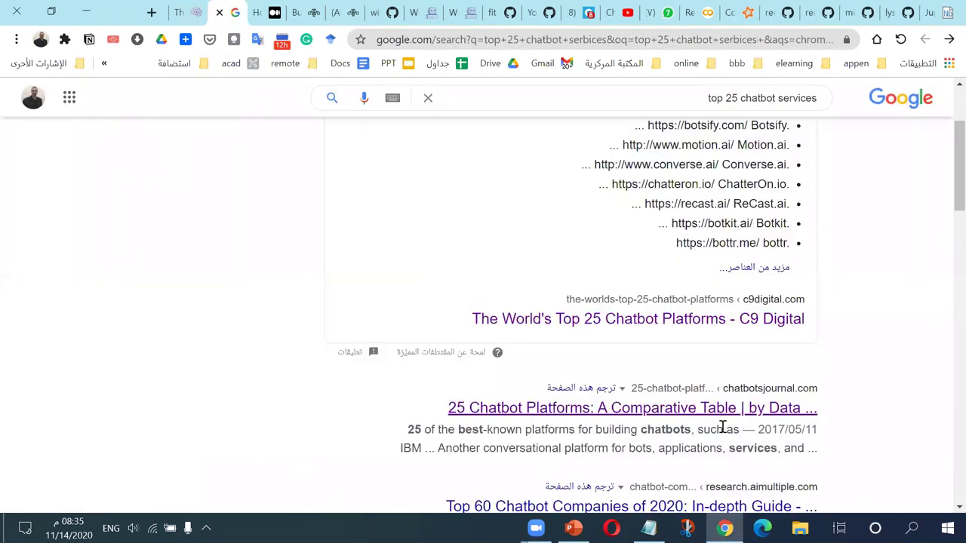
{"action": "scroll", "coordinate": [753, 358], "scroll_direction": "down", "scroll_amount": 2}
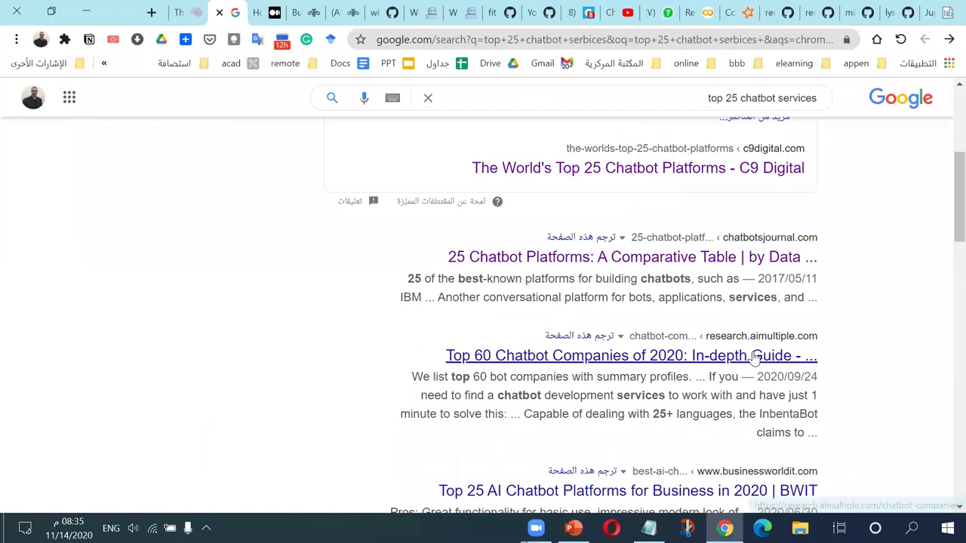
{"action": "right_click", "coordinate": [697, 258]}
{"action": "left_click", "coordinate": [679, 269]}
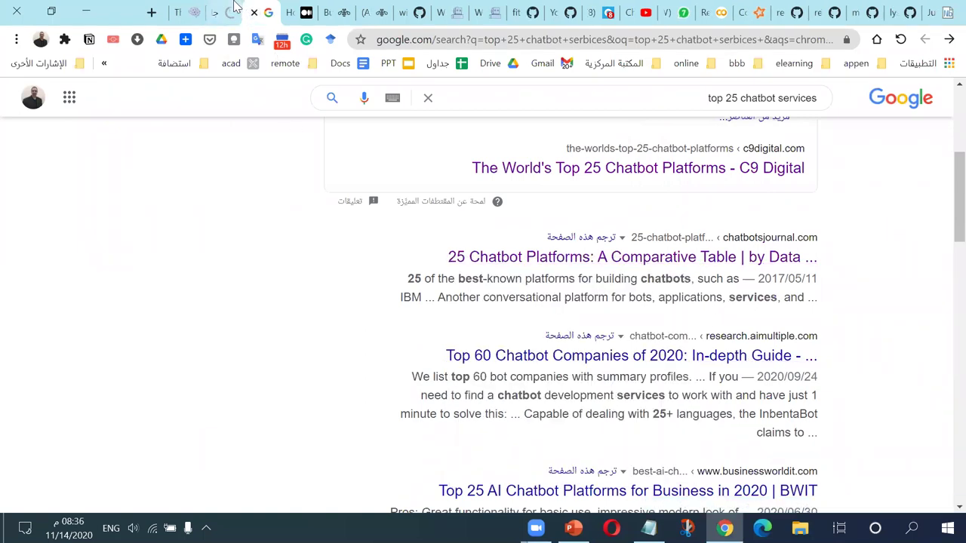
{"action": "key", "text": "ctrl+Tab"}
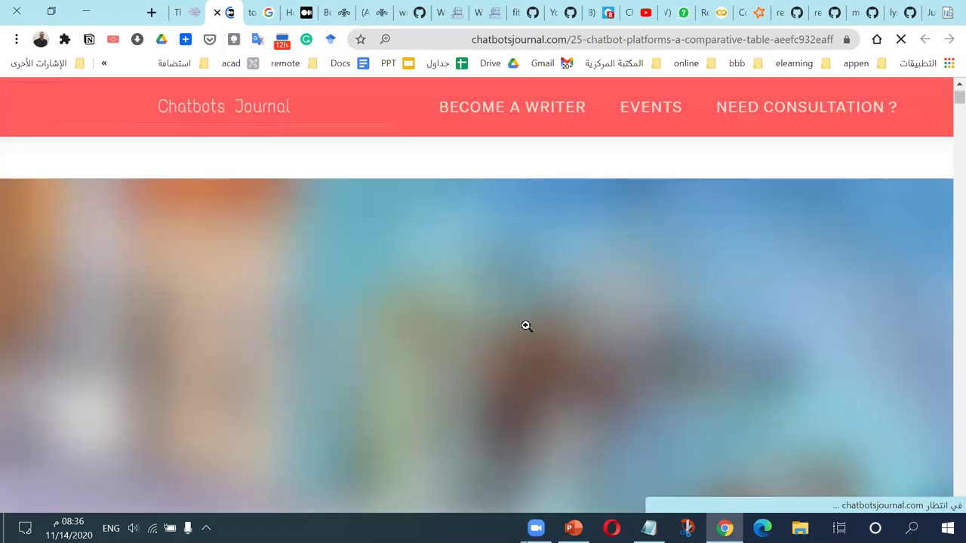
- Skim the Chatbots Journal article's introduction and examine the comparison table's first rows, from IBM Watson to DigitalGenius
{"action": "scroll", "coordinate": [534, 323], "scroll_direction": "down", "scroll_amount": 3}
{"action": "scroll", "coordinate": [527, 332], "scroll_direction": "down", "scroll_amount": 5}
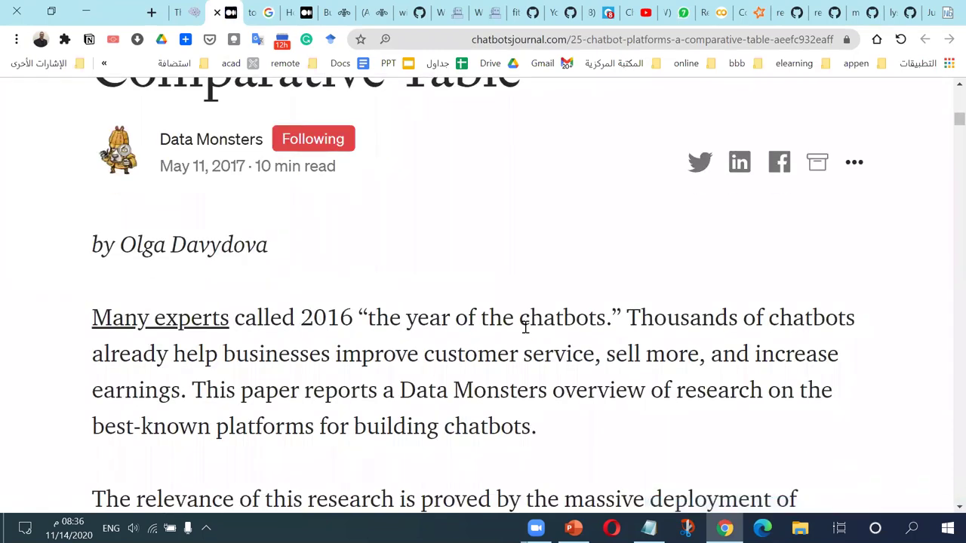
{"action": "scroll", "coordinate": [526, 326], "scroll_direction": "down", "scroll_amount": 5}
{"action": "scroll", "coordinate": [526, 326], "scroll_direction": "down", "scroll_amount": 8}
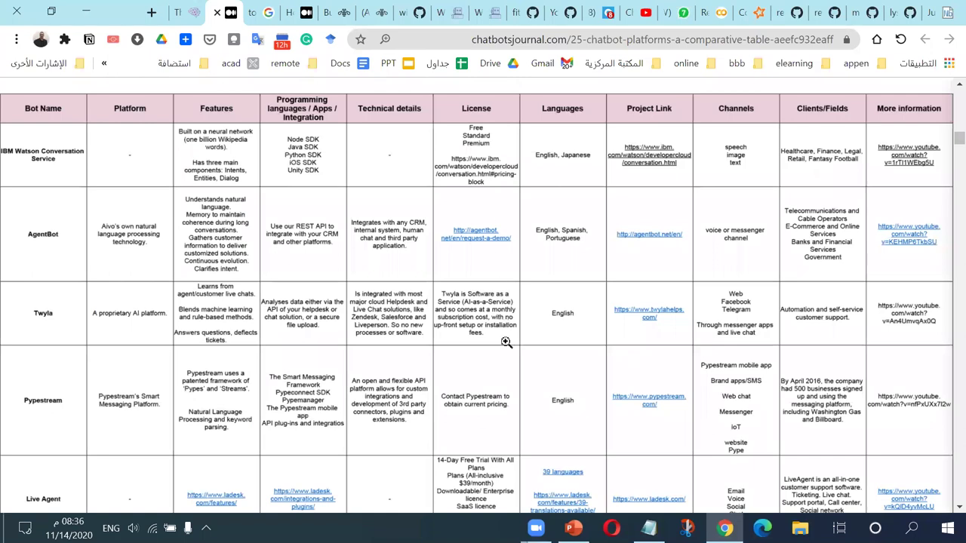
{"action": "scroll", "coordinate": [472, 404], "scroll_direction": "down", "scroll_amount": 2}
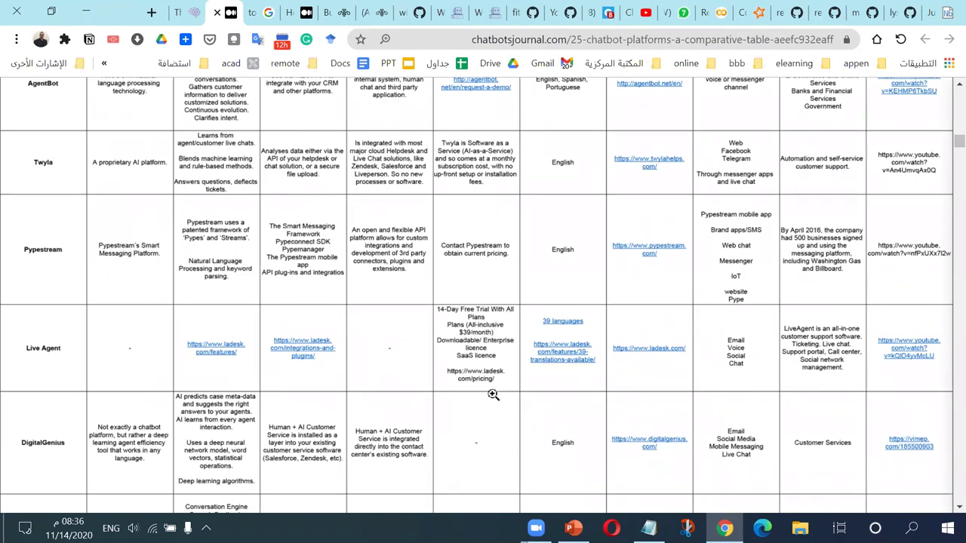
- Examine the table's licence, language and channel columns for the platforms down to Octane.ai, including wit.ai, Microsoft Bot Framework and Chatfuel
{"action": "scroll", "coordinate": [493, 378], "scroll_direction": "down", "scroll_amount": 2}
{"action": "scroll", "coordinate": [494, 408], "scroll_direction": "down", "scroll_amount": 5}
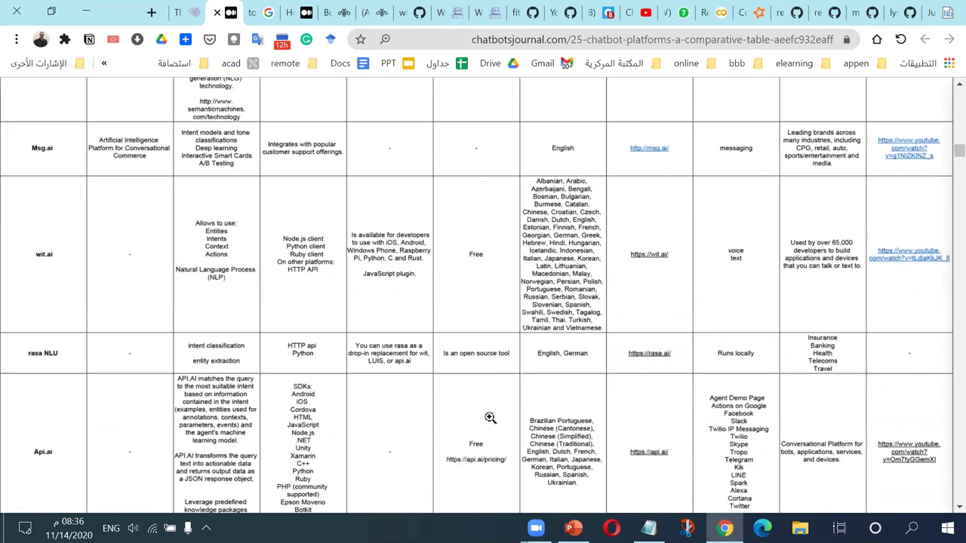
{"action": "scroll", "coordinate": [489, 415], "scroll_direction": "down", "scroll_amount": 2}
{"action": "scroll", "coordinate": [487, 411], "scroll_direction": "down", "scroll_amount": 11}
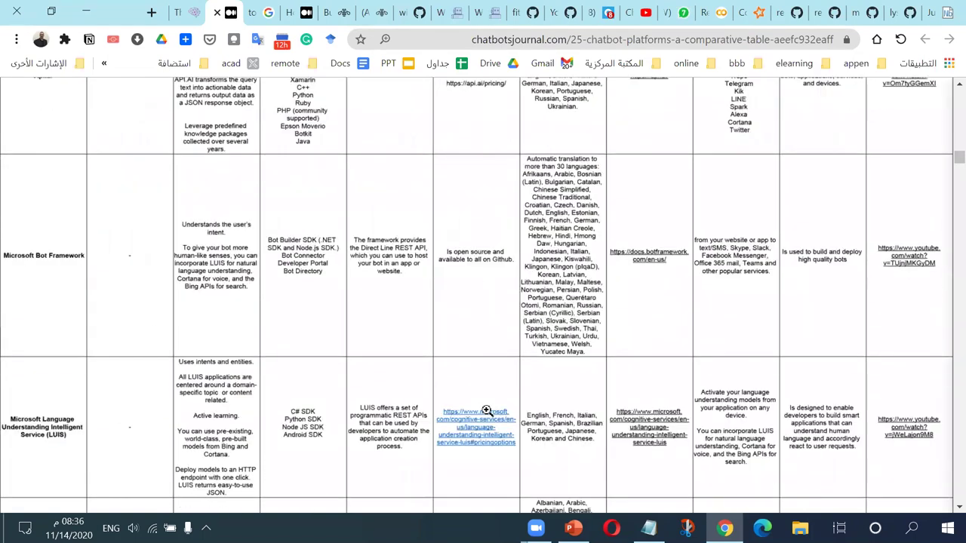
{"action": "scroll", "coordinate": [487, 410], "scroll_direction": "down", "scroll_amount": 2}
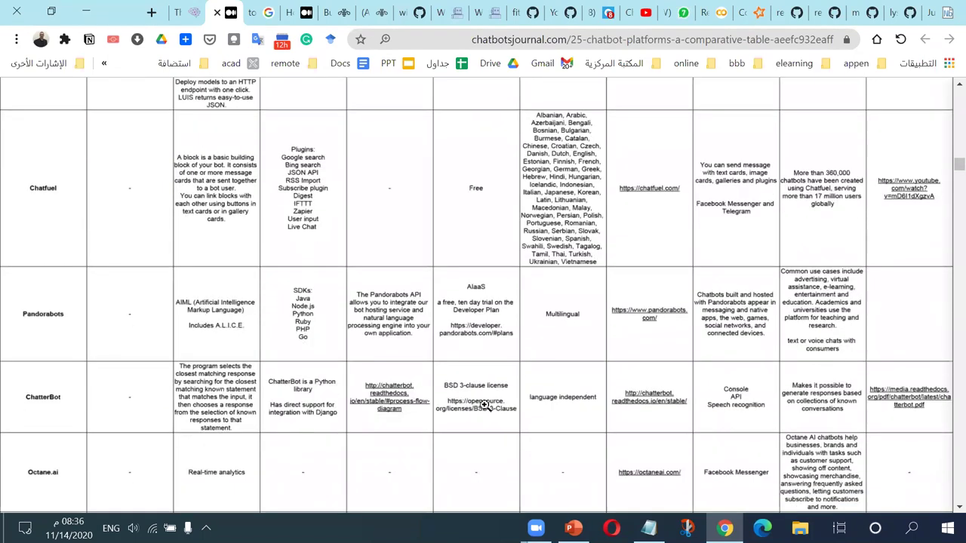
- Go back up the comparison table to its column headings and the link to the Google spreadsheet version
{"action": "scroll", "coordinate": [485, 406], "scroll_direction": "up", "scroll_amount": 15}
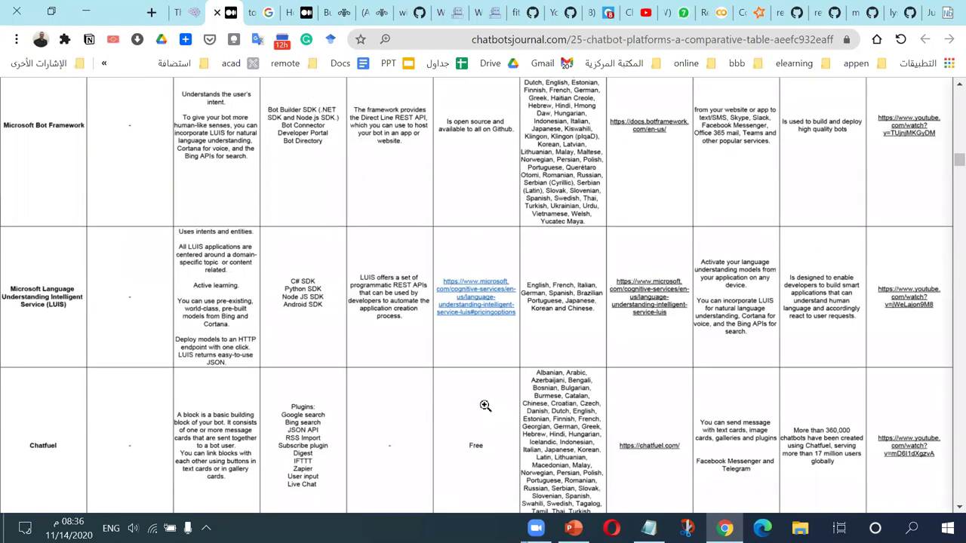
{"action": "scroll", "coordinate": [485, 406], "scroll_direction": "up", "scroll_amount": 5}
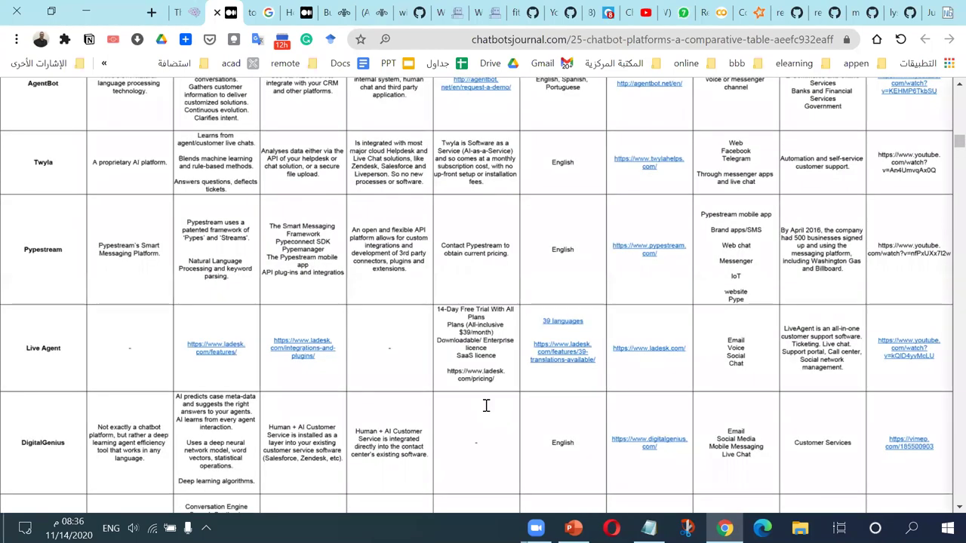
{"action": "scroll", "coordinate": [485, 406], "scroll_direction": "up", "scroll_amount": 10}
{"action": "scroll", "coordinate": [486, 406], "scroll_direction": "down", "scroll_amount": 4}
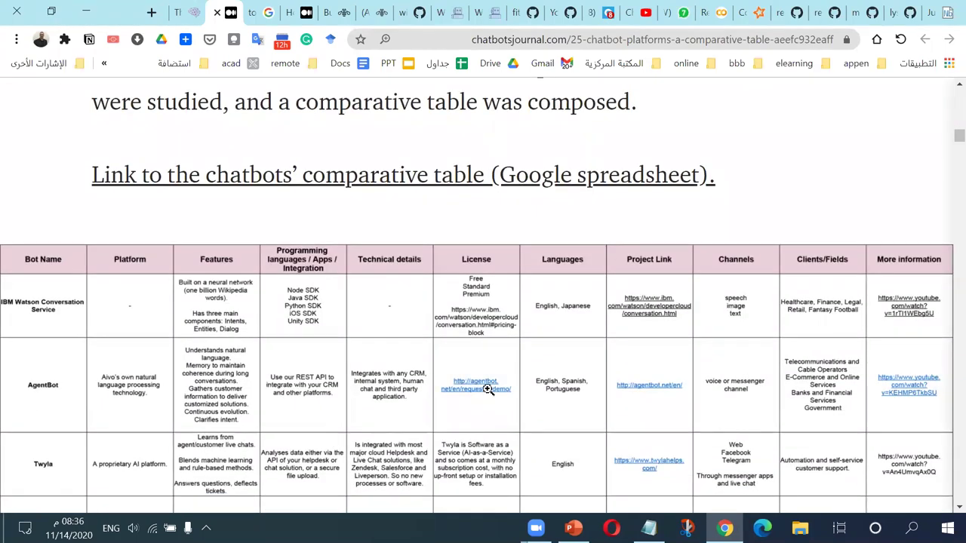
- Examine the comparison table's column headings and the platform rows from IBM Watson Conversation Service down to wit.ai
{"action": "scroll", "coordinate": [488, 388], "scroll_direction": "down", "scroll_amount": 2}
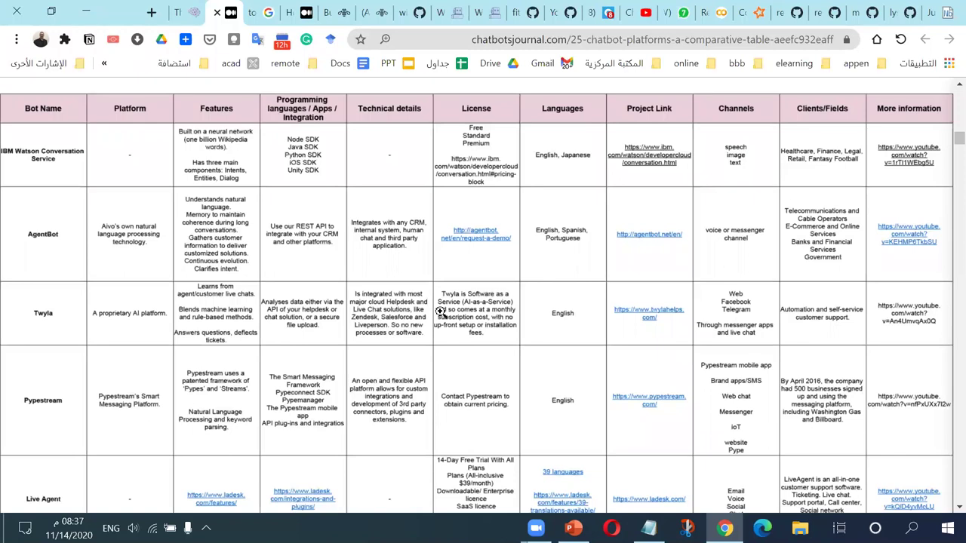
{"action": "scroll", "coordinate": [440, 312], "scroll_direction": "down", "scroll_amount": 4}
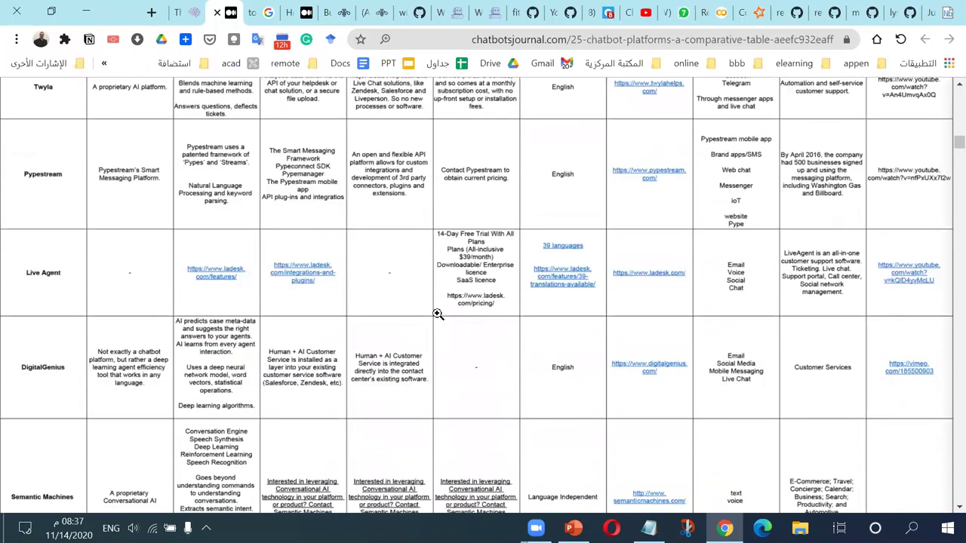
{"action": "scroll", "coordinate": [438, 313], "scroll_direction": "down", "scroll_amount": 2}
{"action": "scroll", "coordinate": [437, 313], "scroll_direction": "up", "scroll_amount": 7}
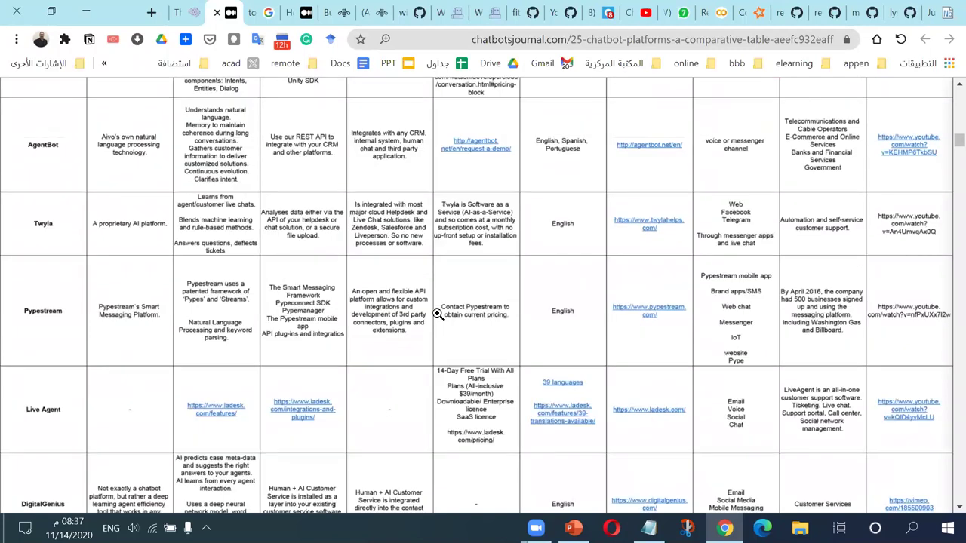
{"action": "scroll", "coordinate": [395, 324], "scroll_direction": "up", "scroll_amount": 4}
{"action": "scroll", "coordinate": [427, 321], "scroll_direction": "down", "scroll_amount": 3}
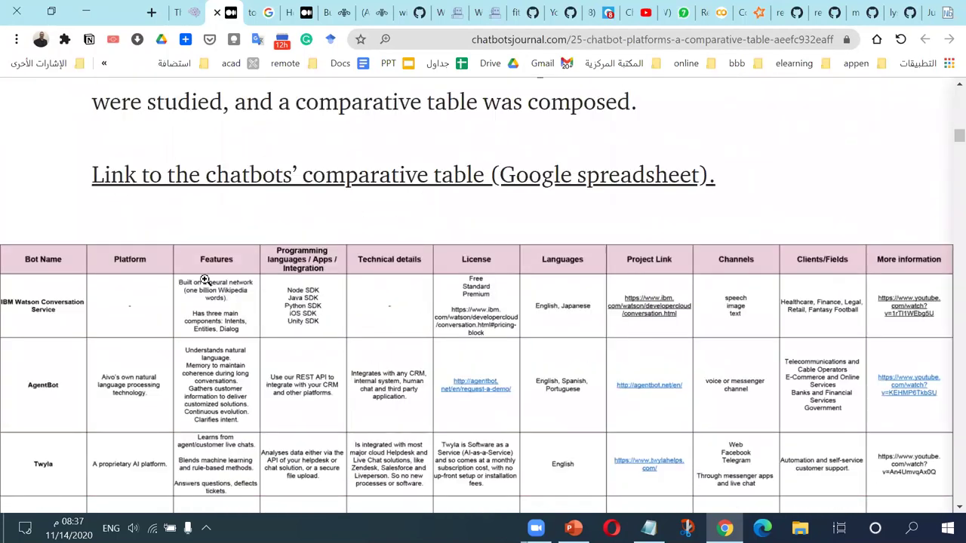
{"action": "scroll", "coordinate": [205, 280], "scroll_direction": "down", "scroll_amount": 1}
{"action": "scroll", "coordinate": [204, 280], "scroll_direction": "down", "scroll_amount": 1}
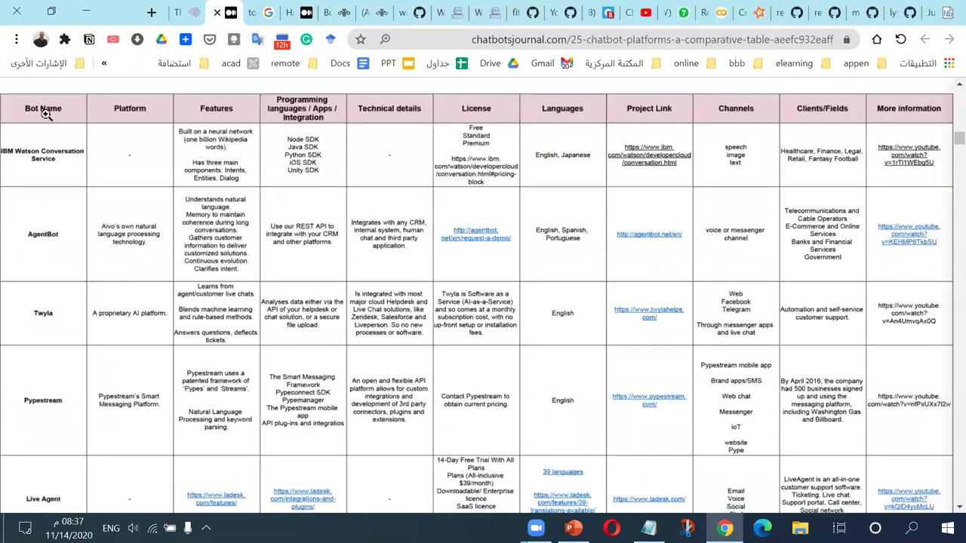
{"action": "scroll", "coordinate": [108, 314], "scroll_direction": "down", "scroll_amount": 1}
{"action": "scroll", "coordinate": [108, 314], "scroll_direction": "down", "scroll_amount": 2}
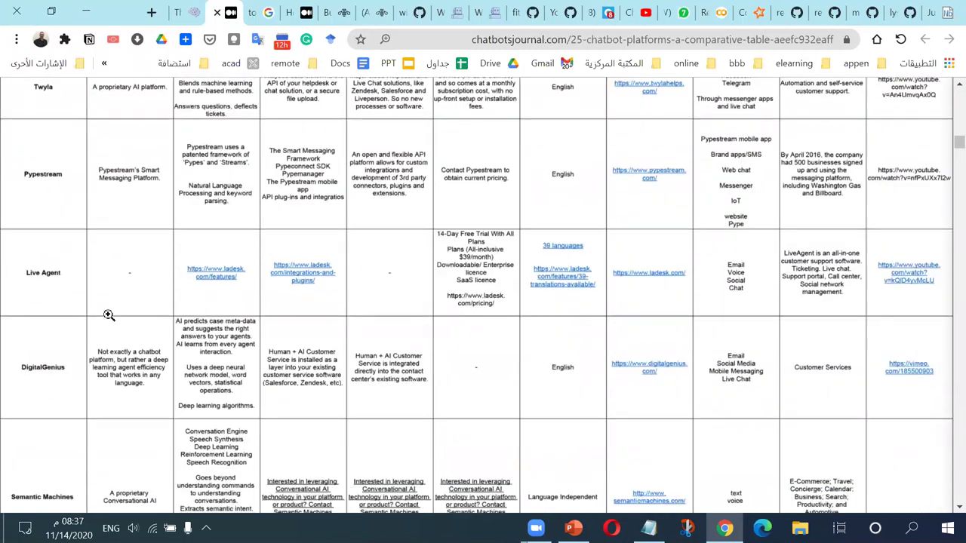
{"action": "scroll", "coordinate": [103, 309], "scroll_direction": "down", "scroll_amount": 5}
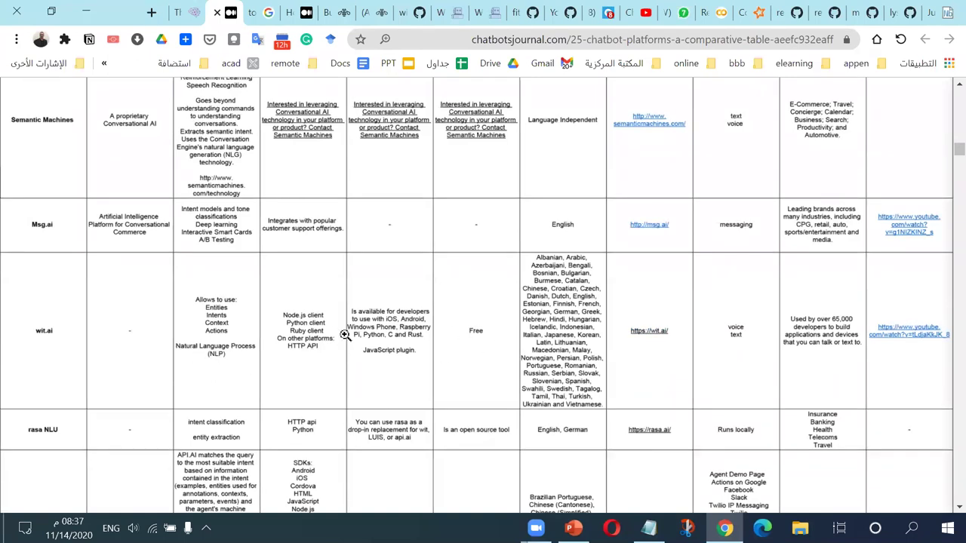
- Shrink the table image to its full overview, enlarge it again, and examine the rows from Live Agent down to Chatfuel
{"action": "left_click", "coordinate": [219, 321]}
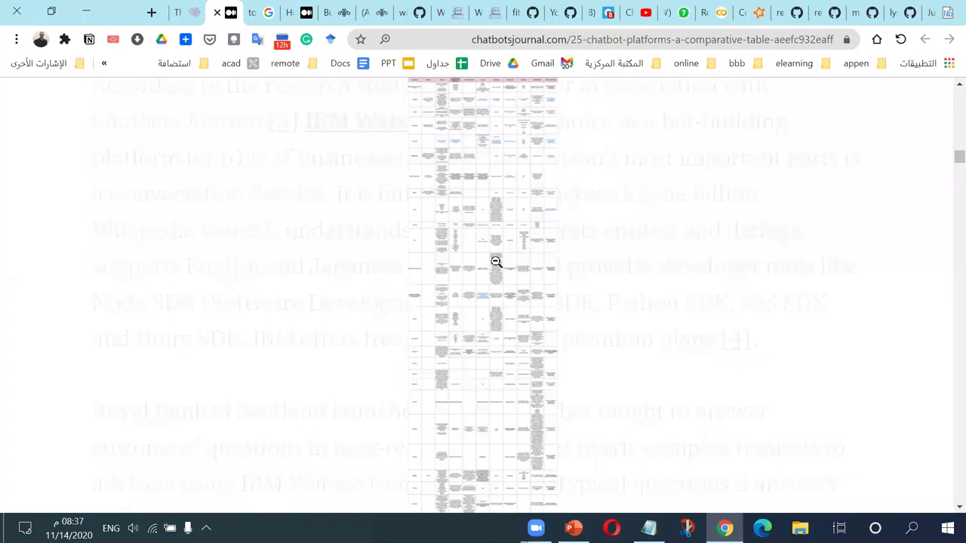
{"action": "left_click", "coordinate": [437, 286]}
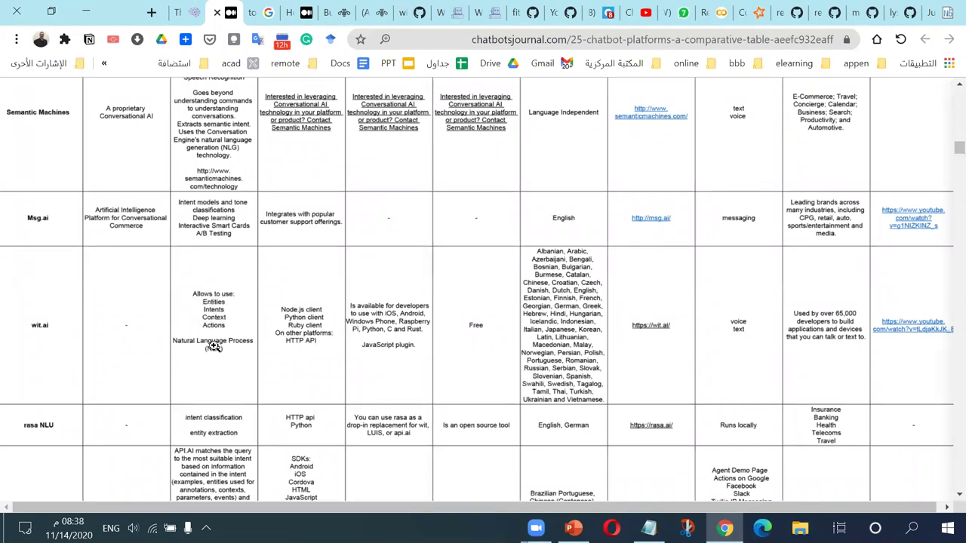
{"action": "scroll", "coordinate": [252, 244], "scroll_direction": "up", "scroll_amount": 3}
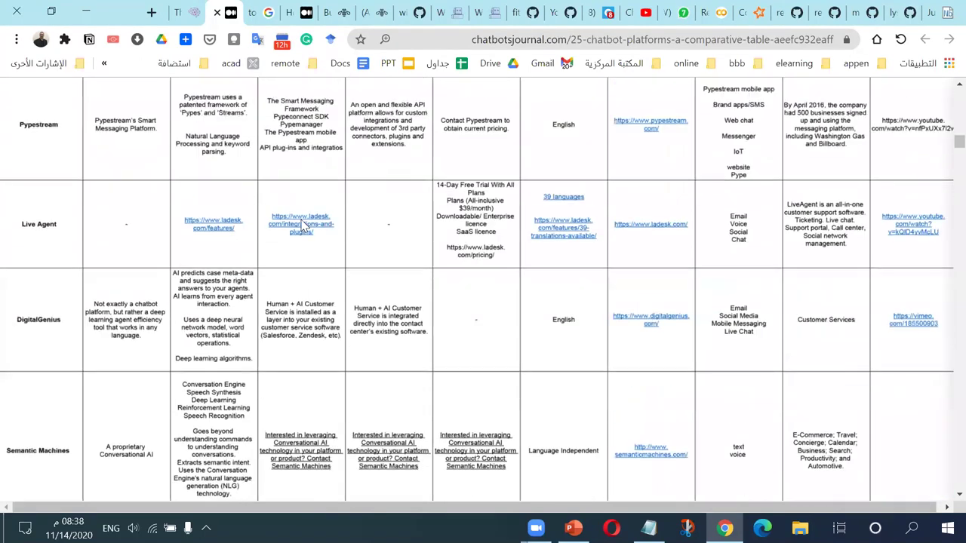
{"action": "scroll", "coordinate": [231, 237], "scroll_direction": "down", "scroll_amount": 3}
{"action": "scroll", "coordinate": [230, 237], "scroll_direction": "down", "scroll_amount": 15}
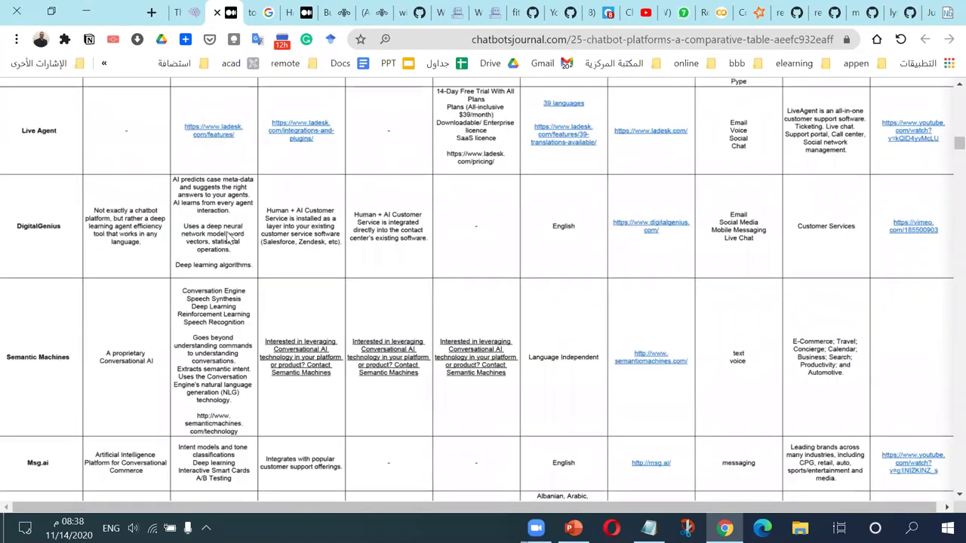
{"action": "scroll", "coordinate": [99, 377], "scroll_direction": "down", "scroll_amount": 2}
{"action": "scroll", "coordinate": [89, 220], "scroll_direction": "down", "scroll_amount": 2}
{"action": "scroll", "coordinate": [74, 410], "scroll_direction": "down", "scroll_amount": 8}
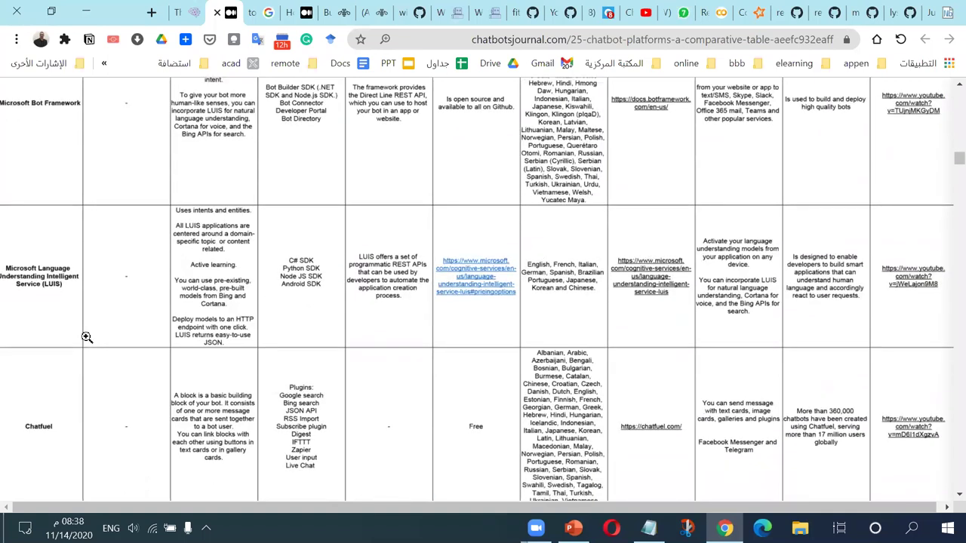
- Go back up the comparison table to its column headings, and return to the wit.ai row's licence and languages
{"action": "scroll", "coordinate": [209, 304], "scroll_direction": "up", "scroll_amount": 10}
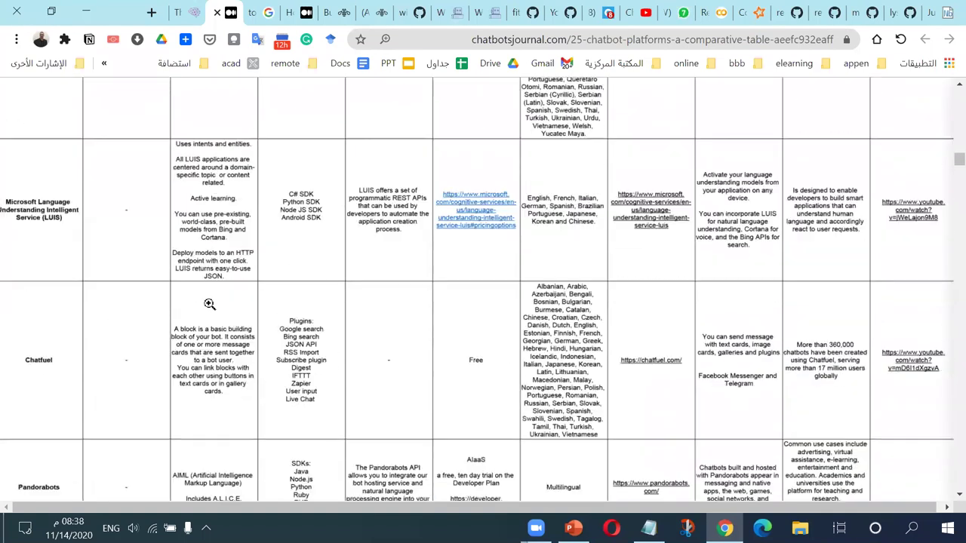
{"action": "scroll", "coordinate": [205, 302], "scroll_direction": "up", "scroll_amount": 3}
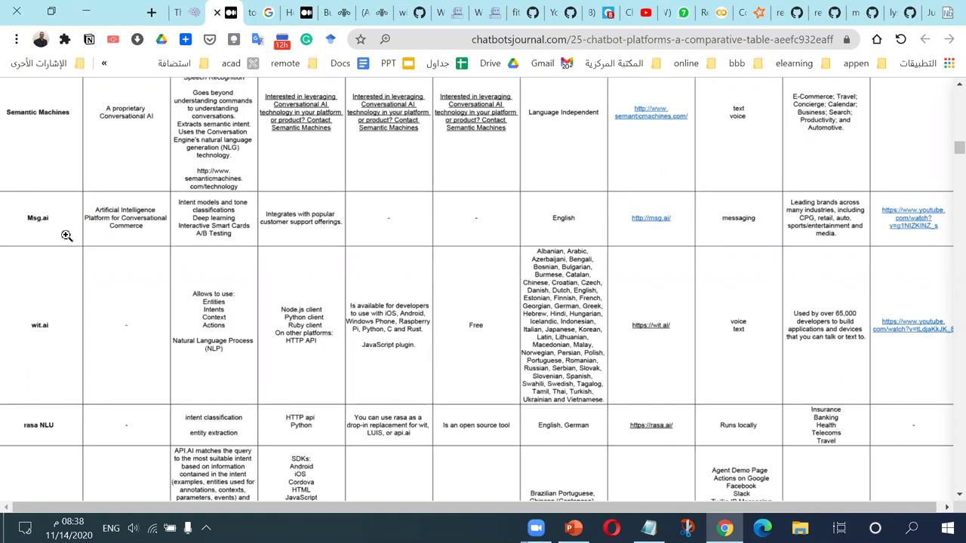
{"action": "scroll", "coordinate": [63, 328], "scroll_direction": "up", "scroll_amount": 2}
{"action": "scroll", "coordinate": [57, 280], "scroll_direction": "up", "scroll_amount": 7}
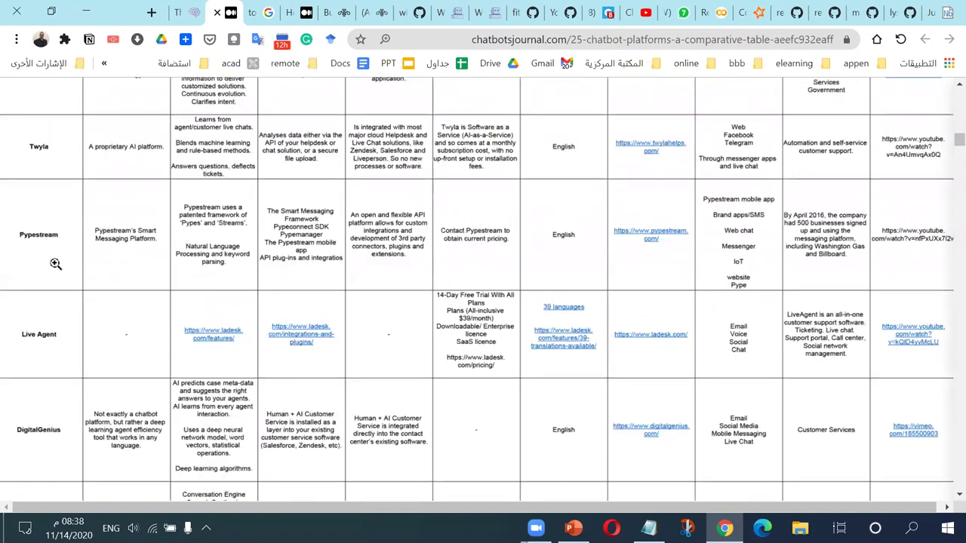
{"action": "scroll", "coordinate": [56, 265], "scroll_direction": "down", "scroll_amount": 1}
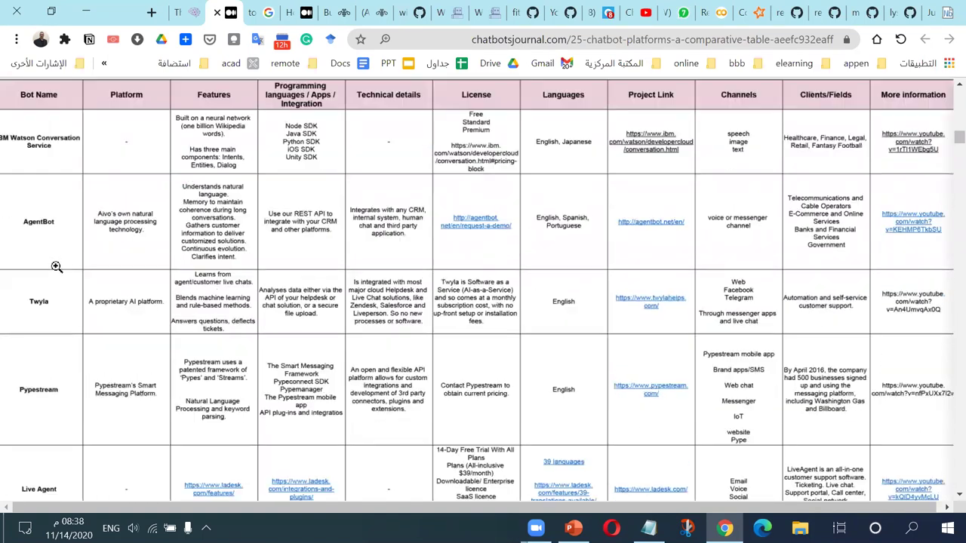
{"action": "scroll", "coordinate": [57, 279], "scroll_direction": "down", "scroll_amount": 15}
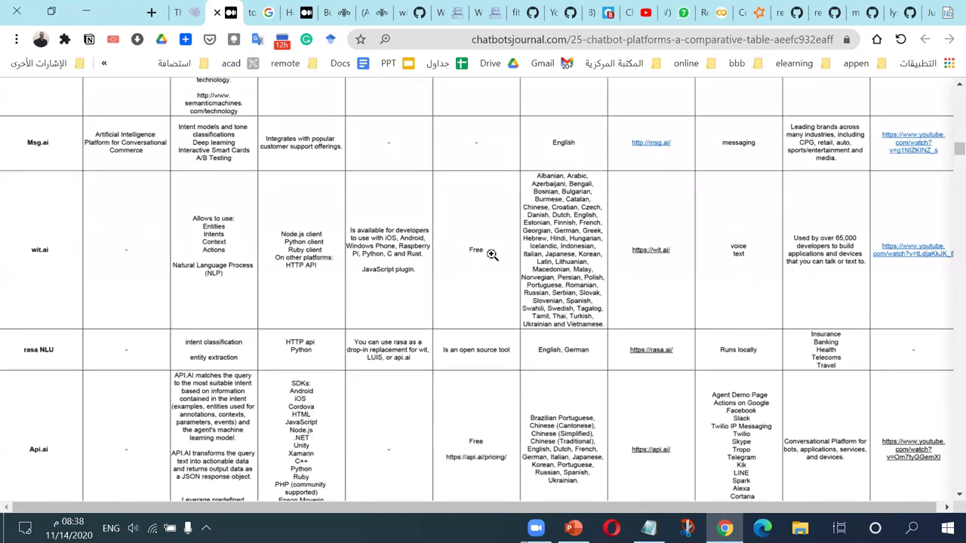
- Switch to the wit.ai website and skim its home page down to the footer links
{"action": "left_click", "coordinate": [492, 10]}
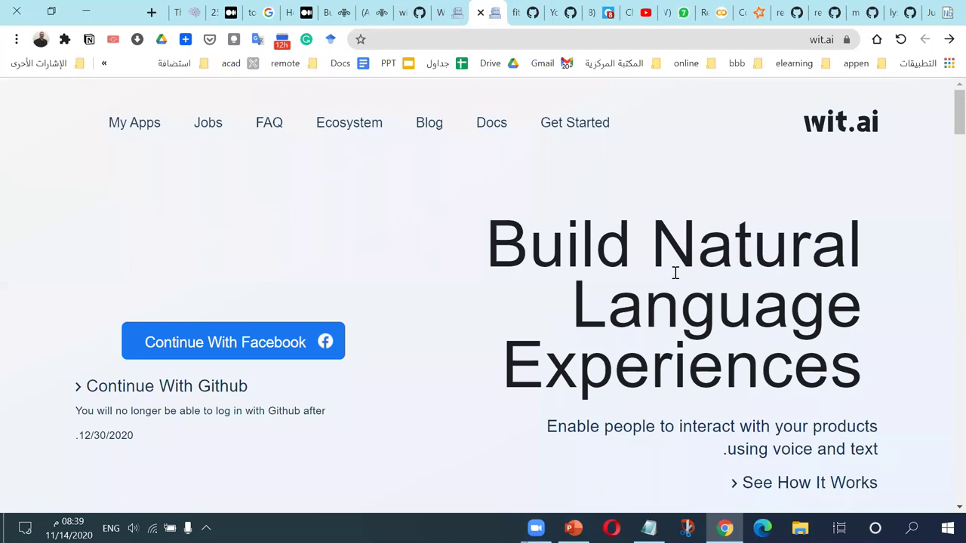
{"action": "scroll", "coordinate": [671, 277], "scroll_direction": "down", "scroll_amount": 20}
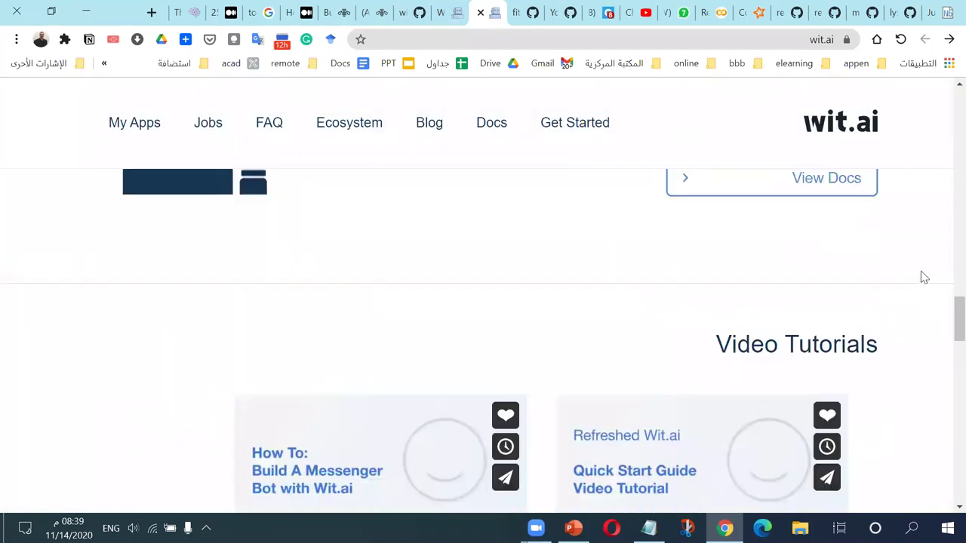
{"action": "scroll", "coordinate": [944, 314], "scroll_direction": "down", "scroll_amount": 10}
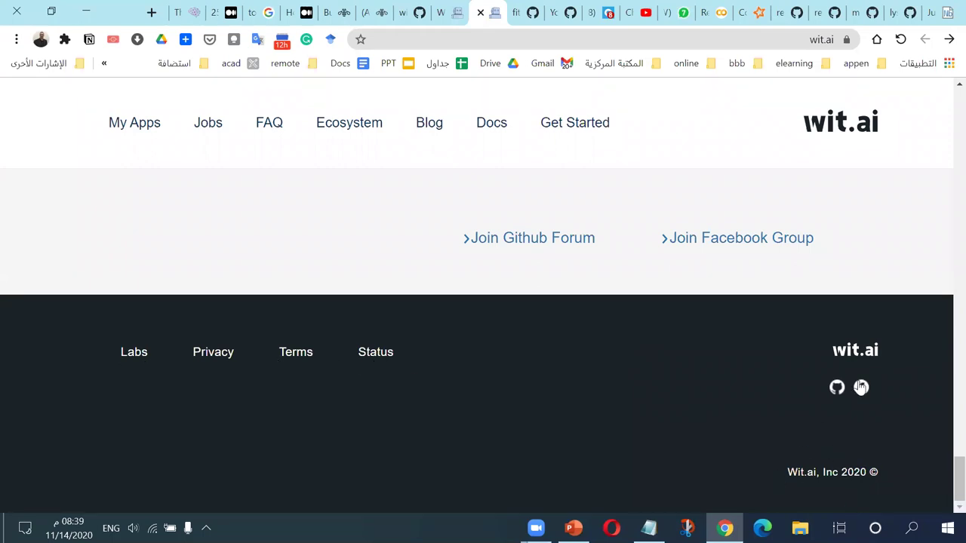
{"action": "scroll", "coordinate": [233, 347], "scroll_direction": "up", "scroll_amount": 3}
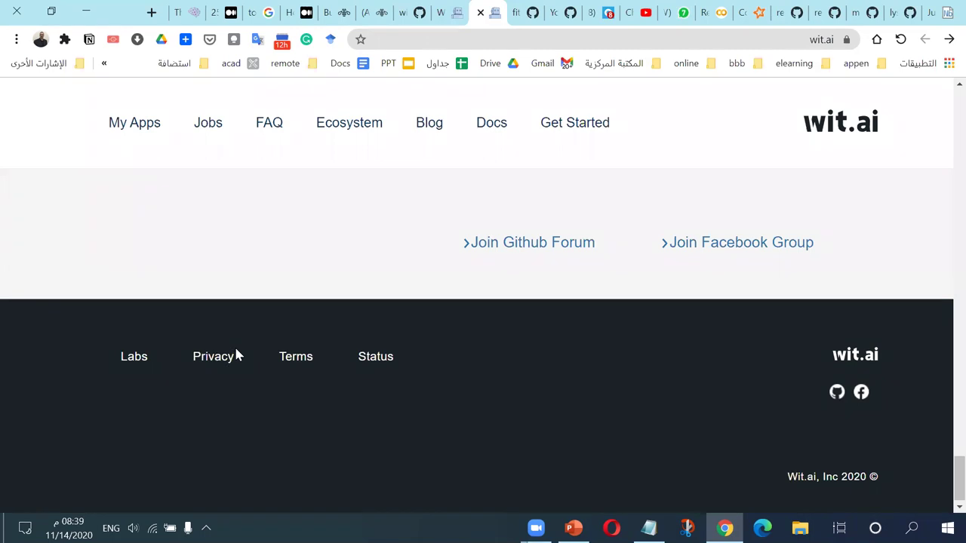
- Look back over the wit.ai home page's documentation, developer and language sections up to its main heading
{"action": "scroll", "coordinate": [237, 352], "scroll_direction": "up", "scroll_amount": 10}
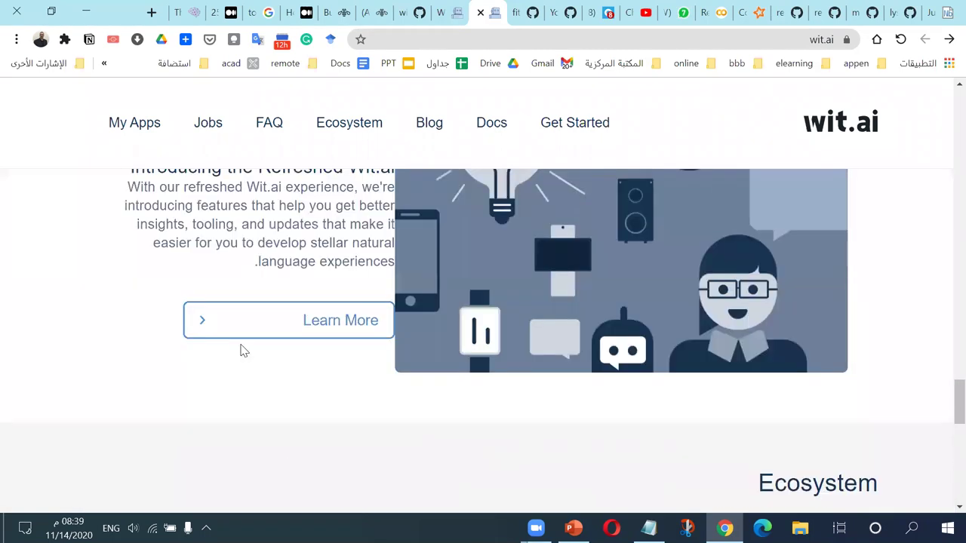
{"action": "scroll", "coordinate": [243, 351], "scroll_direction": "up", "scroll_amount": 3}
{"action": "scroll", "coordinate": [625, 411], "scroll_direction": "up", "scroll_amount": 8}
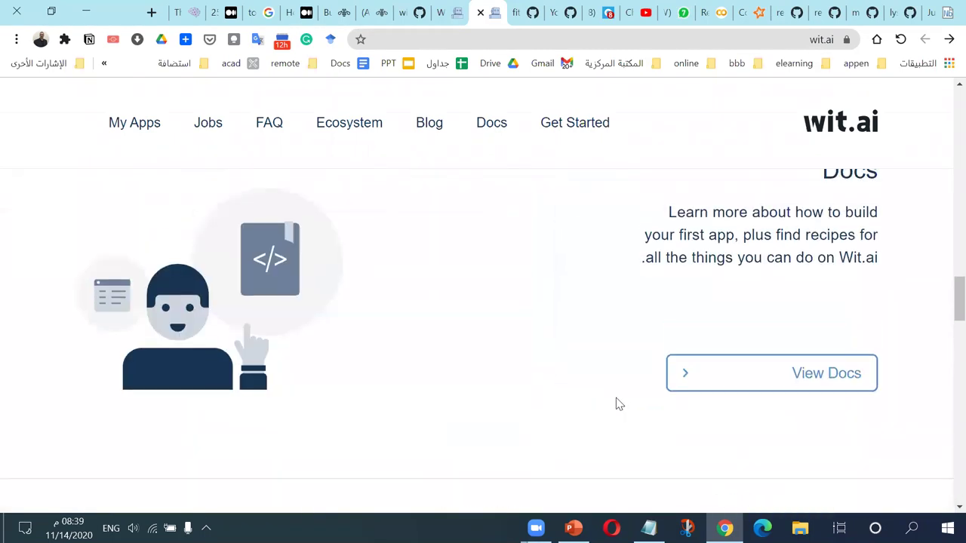
{"action": "scroll", "coordinate": [616, 400], "scroll_direction": "down", "scroll_amount": 3}
{"action": "scroll", "coordinate": [622, 400], "scroll_direction": "up", "scroll_amount": 3}
{"action": "scroll", "coordinate": [630, 399], "scroll_direction": "up", "scroll_amount": 8}
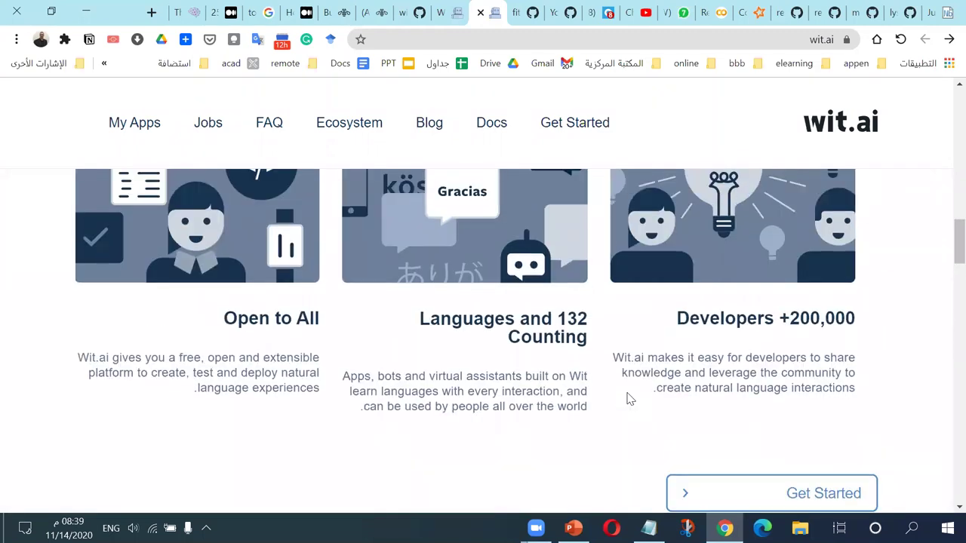
{"action": "scroll", "coordinate": [626, 395], "scroll_direction": "up", "scroll_amount": 8}
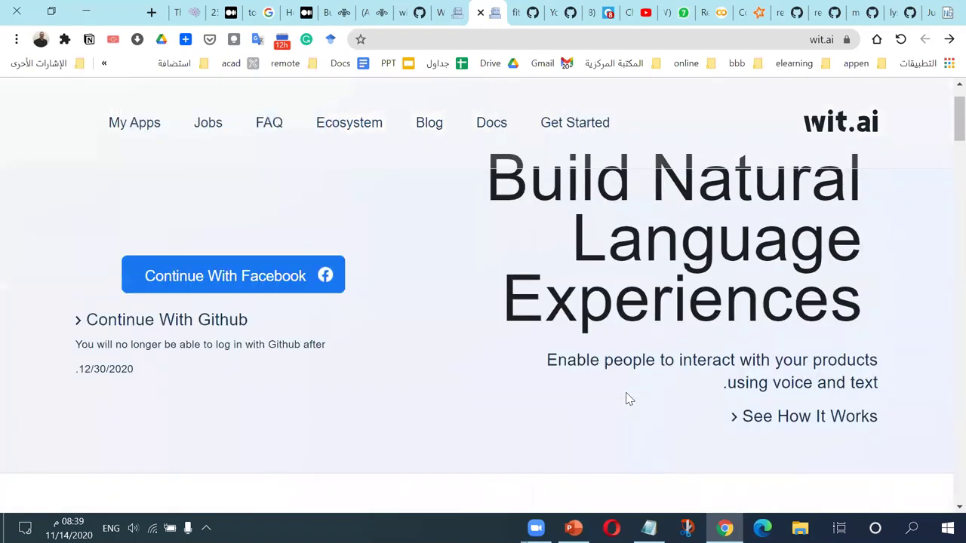
{"action": "scroll", "coordinate": [626, 396], "scroll_direction": "up", "scroll_amount": 2}
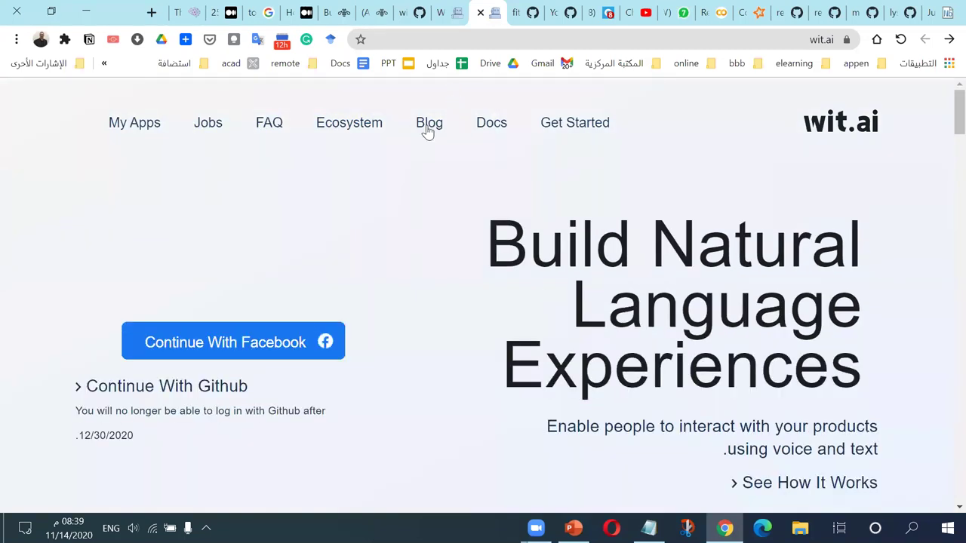
- Open wit.ai's FAQ and expand the answers on pricing and supported languages
{"action": "left_click", "coordinate": [267, 124]}
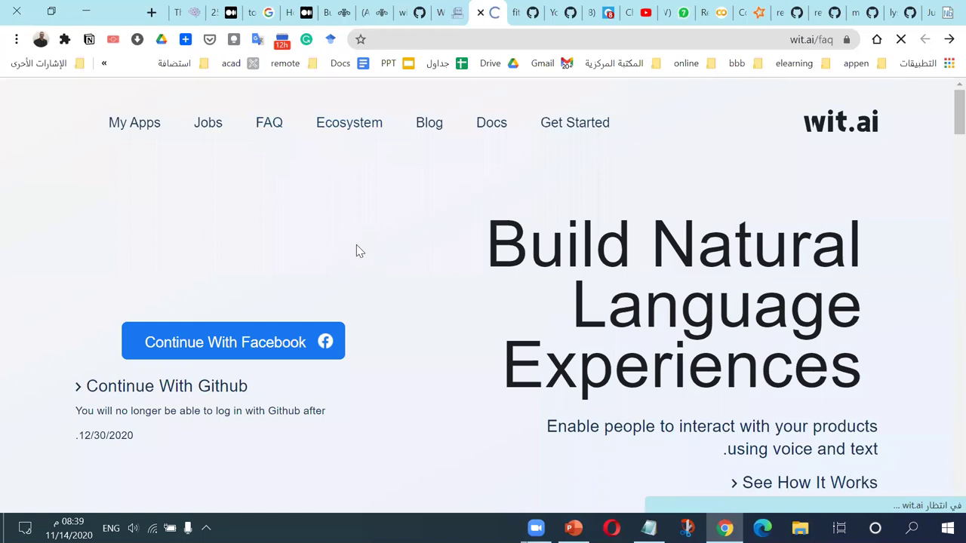
{"action": "scroll", "coordinate": [483, 252], "scroll_direction": "down", "scroll_amount": 1}
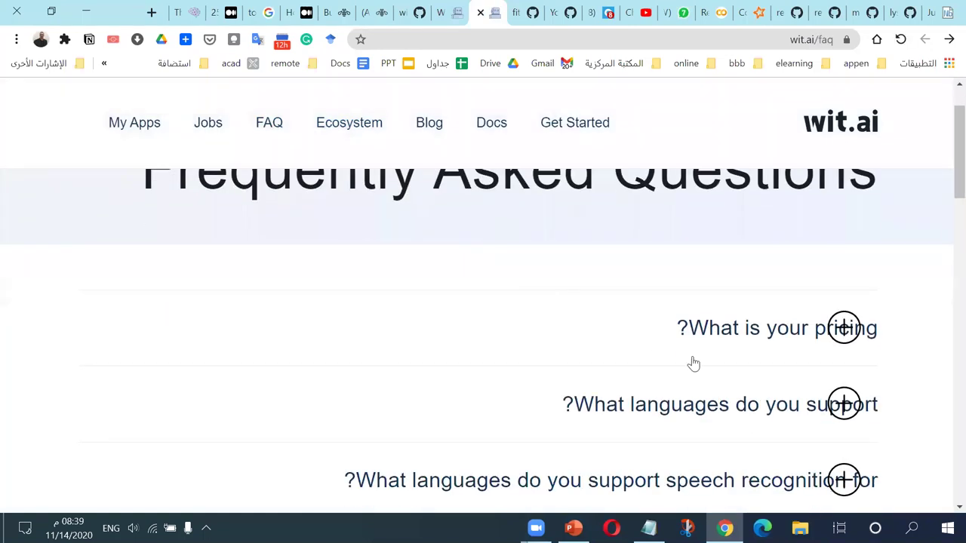
{"action": "left_click", "coordinate": [726, 337]}
{"action": "scroll", "coordinate": [453, 287], "scroll_direction": "down", "scroll_amount": 1}
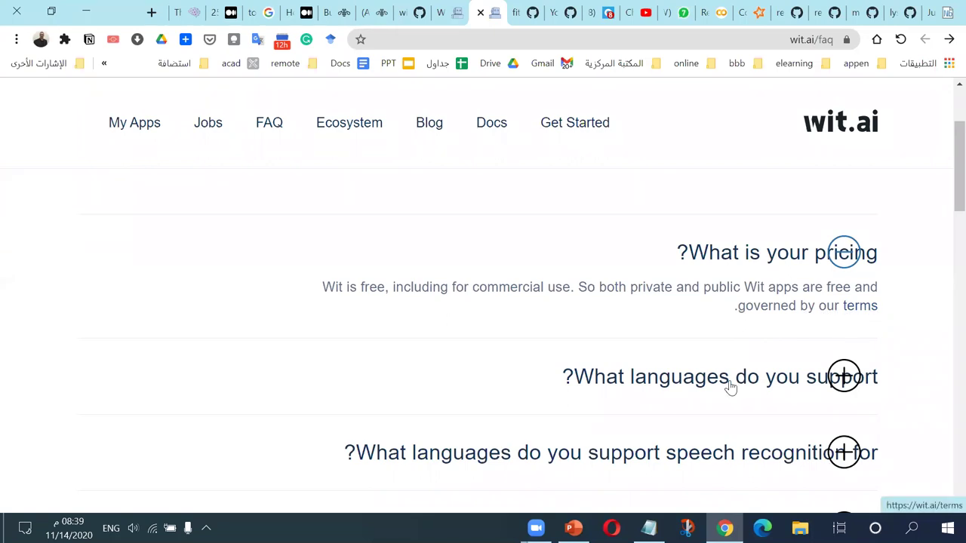
{"action": "left_click", "coordinate": [676, 369]}
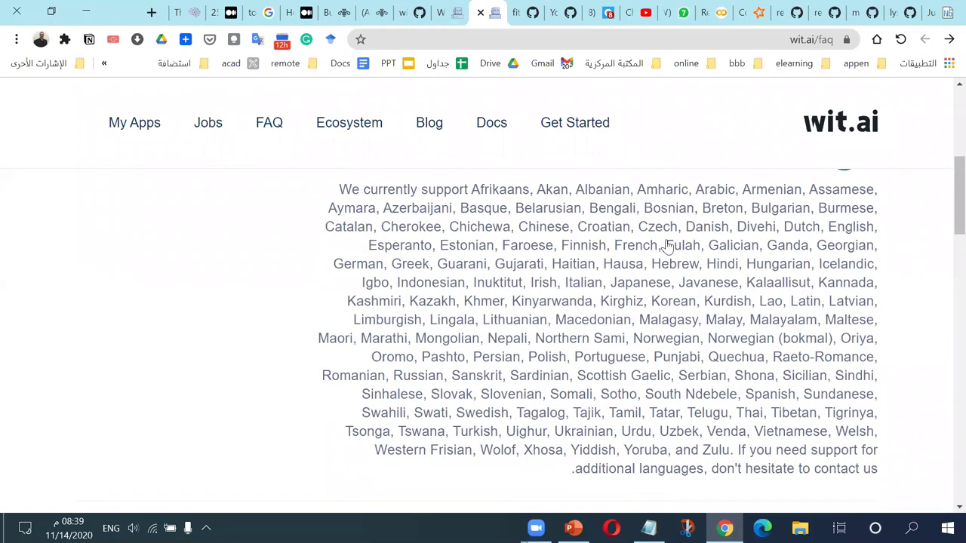
- Highlight "Arabic" in the supported languages answer, and collapse that answer
{"action": "left_click_drag", "start_coordinate": [696, 261], "coordinate": [734, 263]}
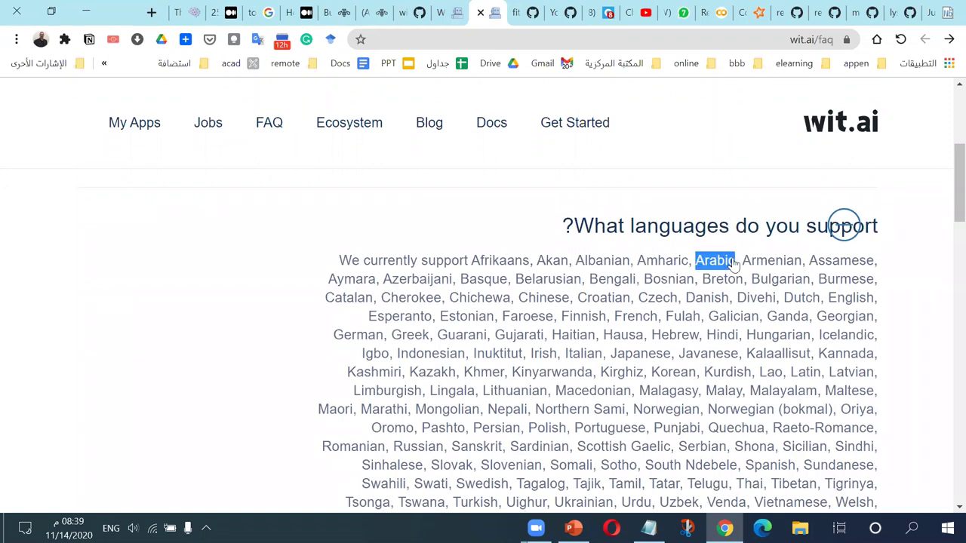
{"action": "left_click", "coordinate": [734, 264]}
{"action": "left_click", "coordinate": [698, 268]}
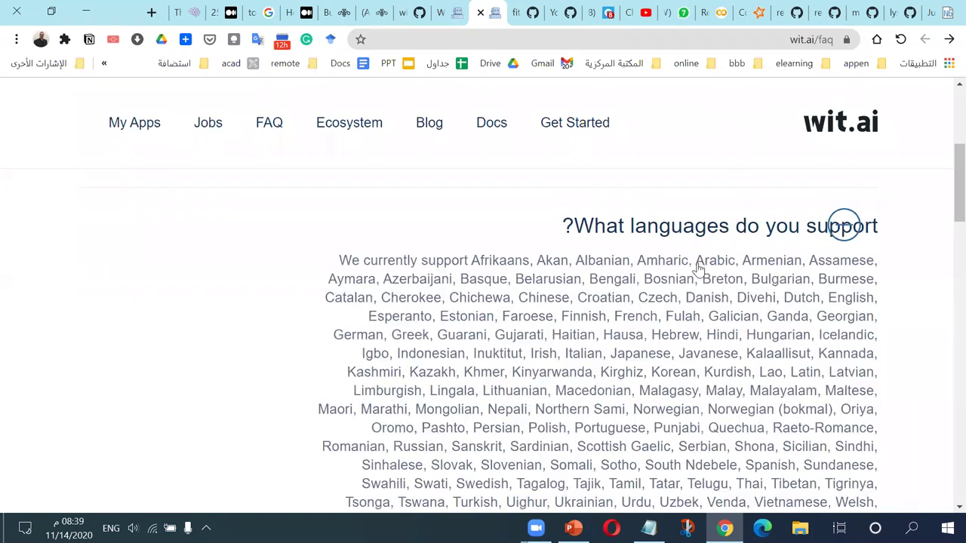
{"action": "left_click_drag", "start_coordinate": [696, 263], "coordinate": [730, 274]}
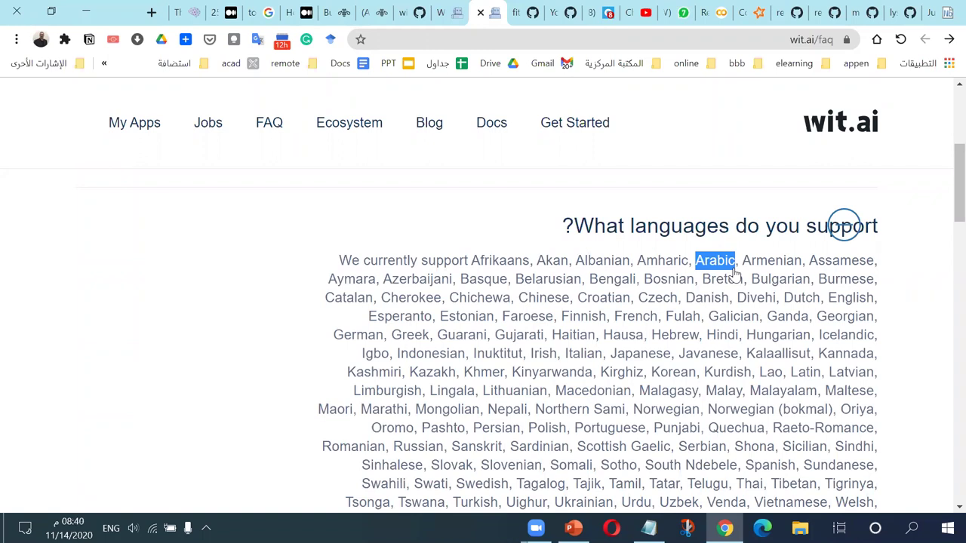
{"action": "left_click", "coordinate": [733, 273]}
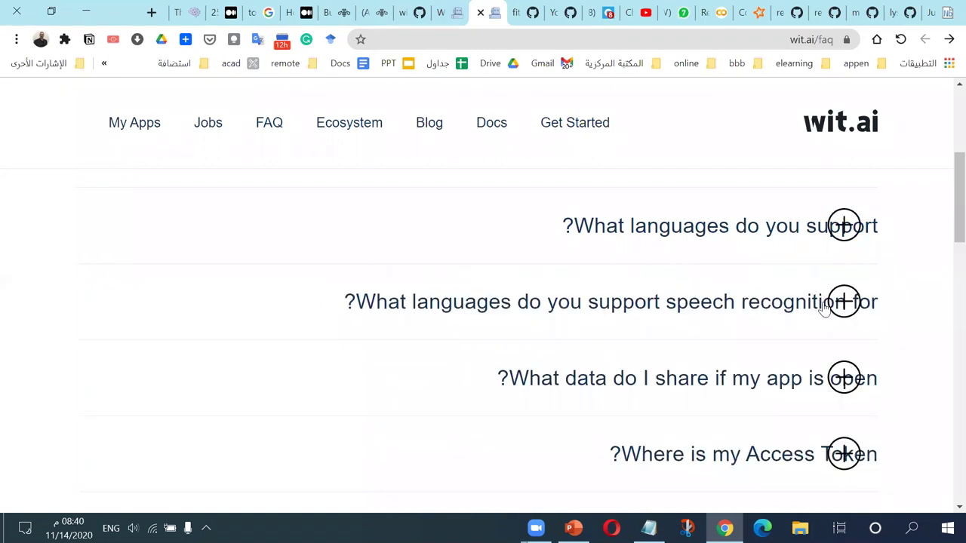
- Open wit.ai's Terms of Service from the pricing answer and highlight the last-modified date
{"action": "scroll", "coordinate": [785, 306], "scroll_direction": "up", "scroll_amount": 2}
{"action": "left_click", "coordinate": [855, 312]}
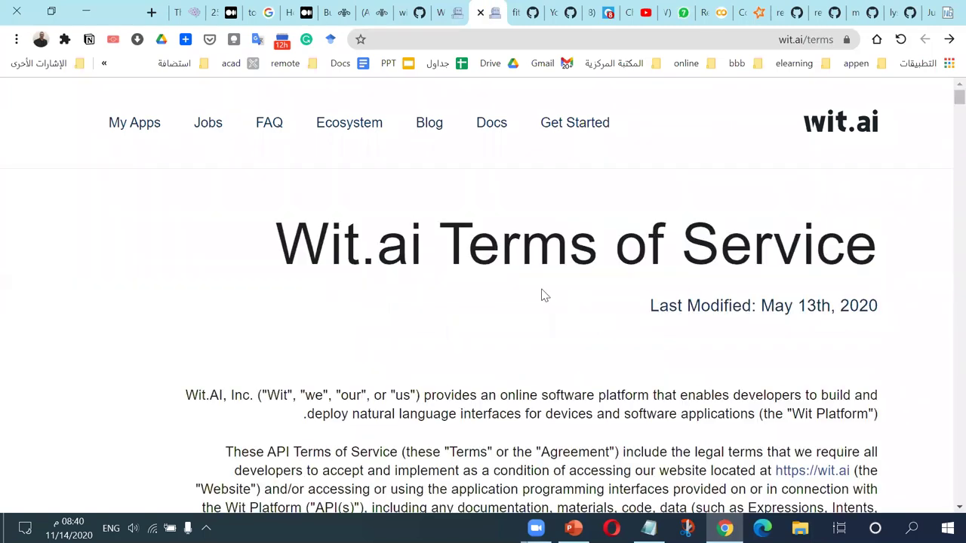
{"action": "scroll", "coordinate": [543, 295], "scroll_direction": "down", "scroll_amount": 1}
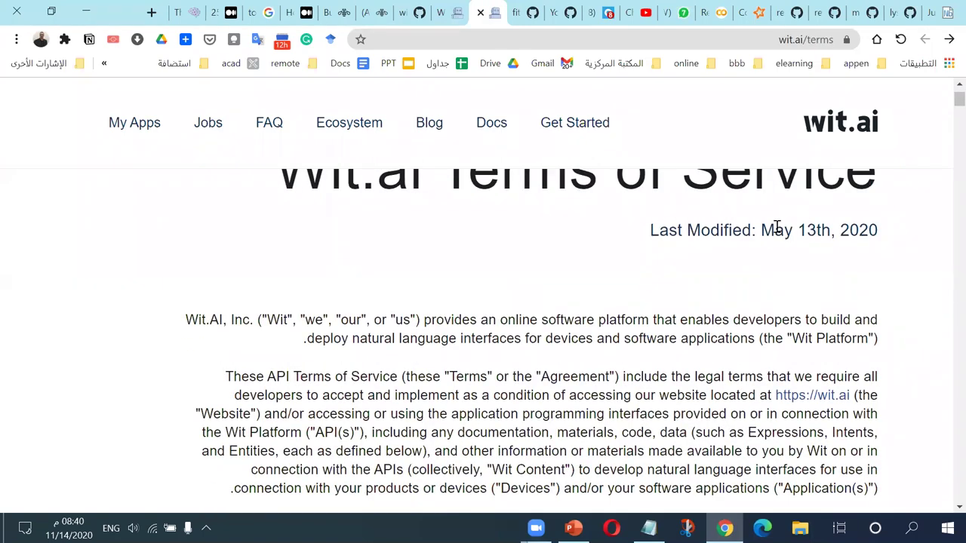
{"action": "left_click_drag", "start_coordinate": [744, 230], "coordinate": [897, 240]}
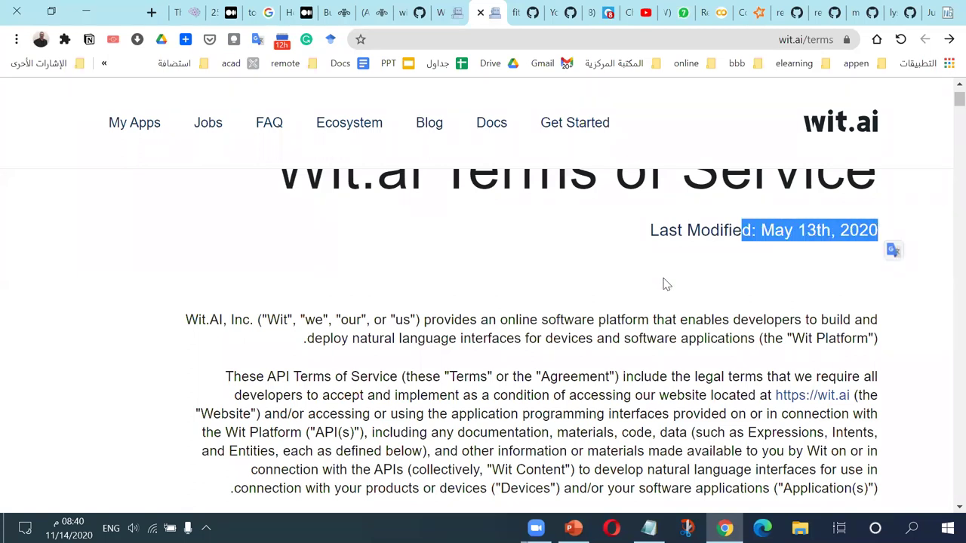